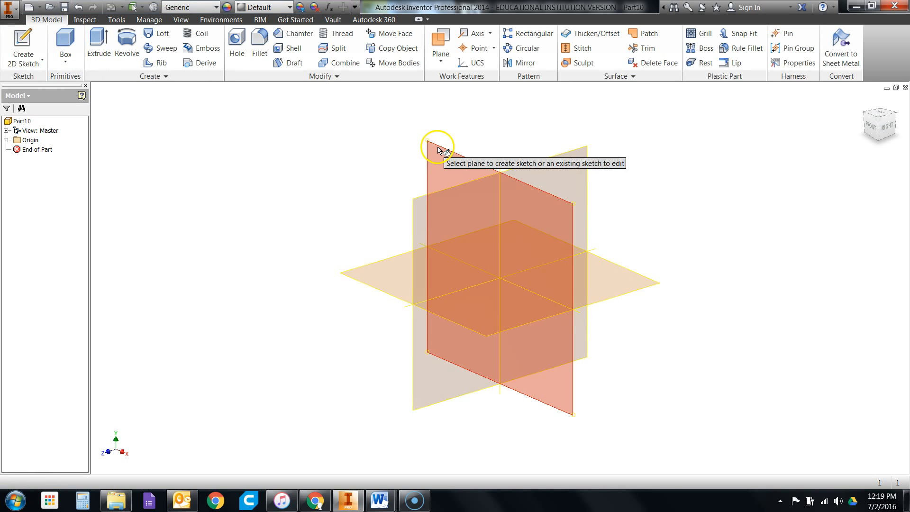
# - Start a new 2D sketch on the part's XY plane
pyautogui.click(435, 147)
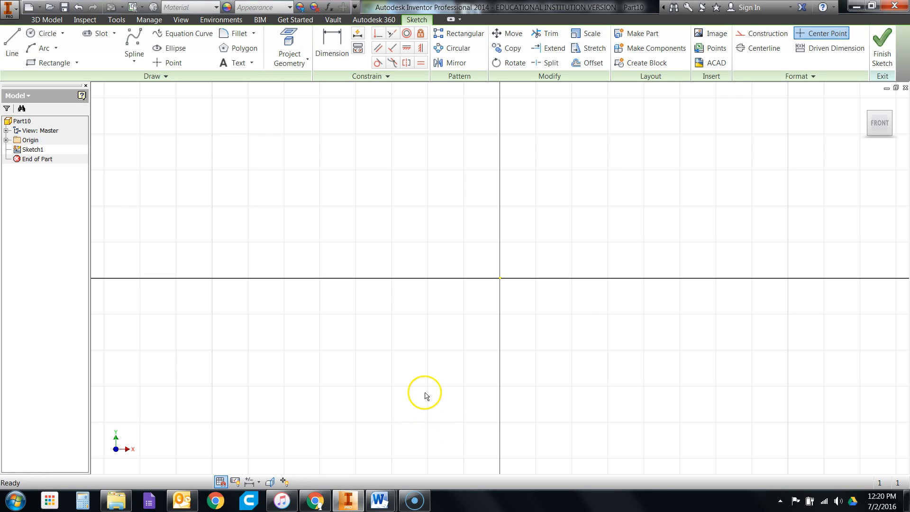
pyautogui.scroll(3, 301, 385)
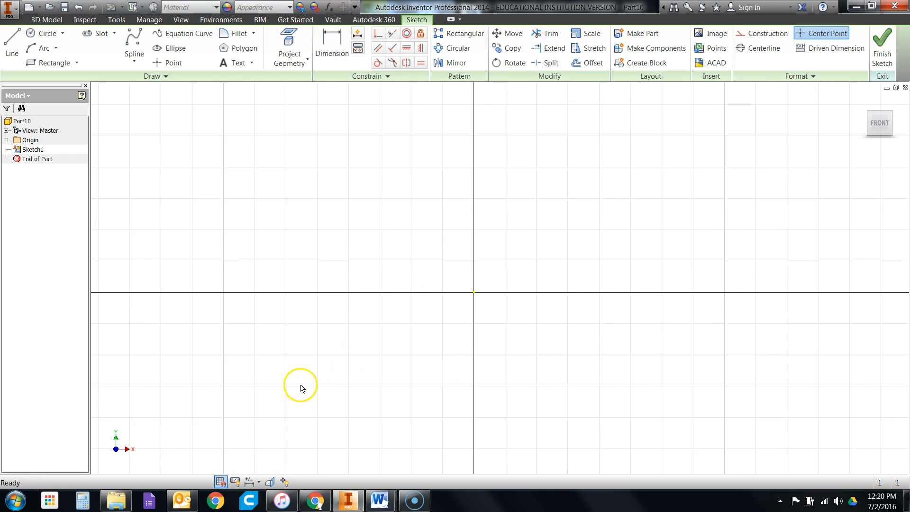
pyautogui.scroll(1, 302, 389)
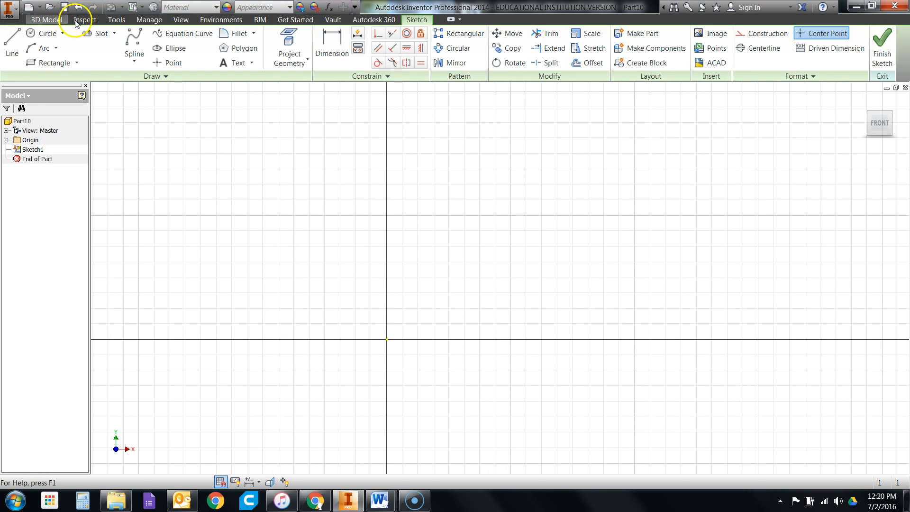
# - Turn off Snap to grid in the sketch application options
pyautogui.click(99, 21)
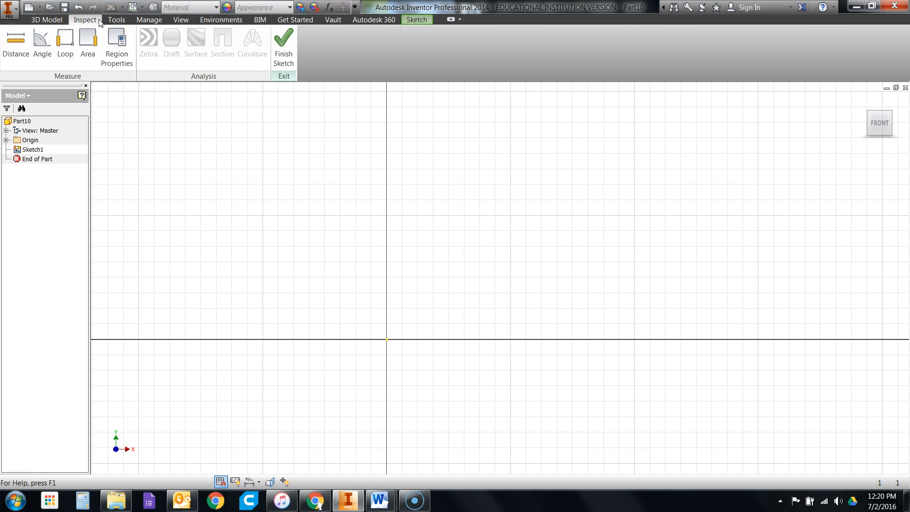
pyautogui.click(117, 20)
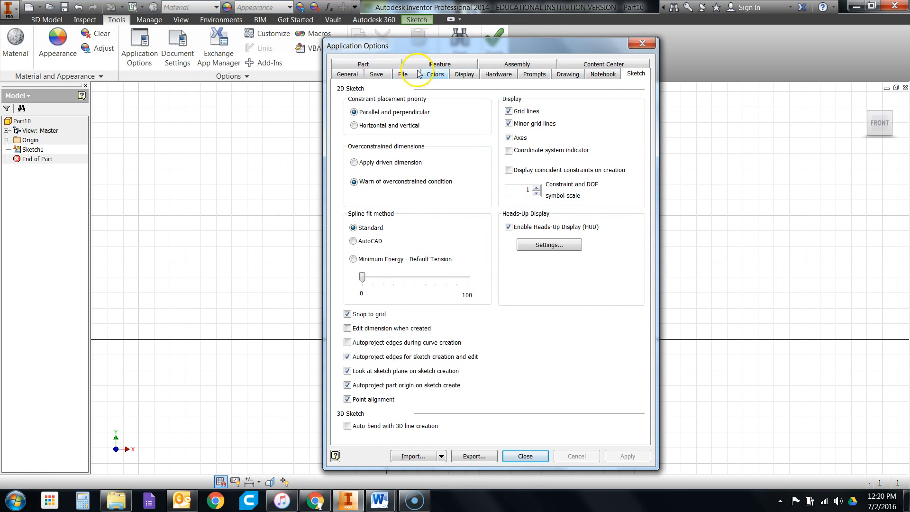
pyautogui.click(348, 314)
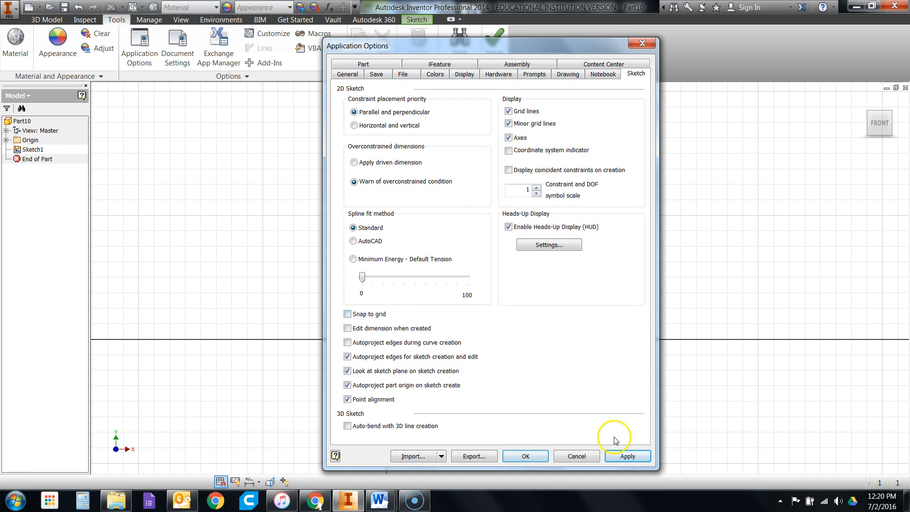
pyautogui.click(526, 456)
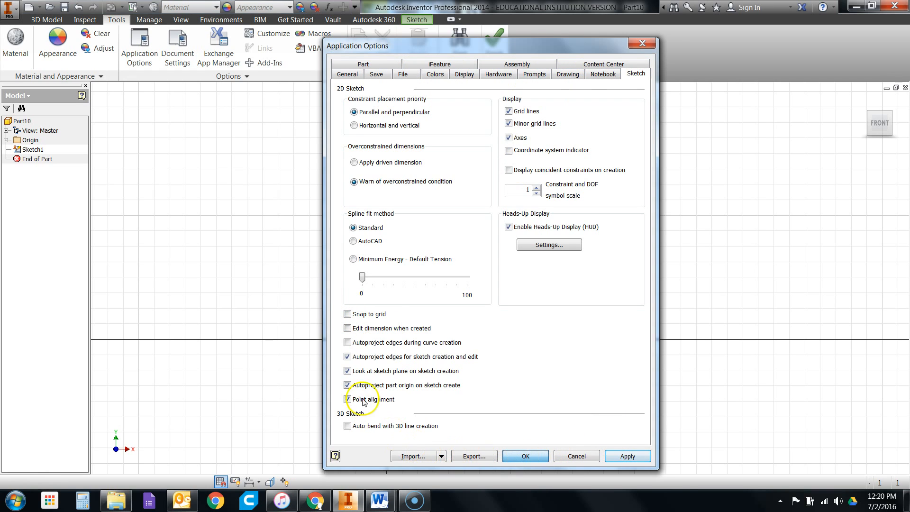
pyautogui.scroll(2, 218, 301)
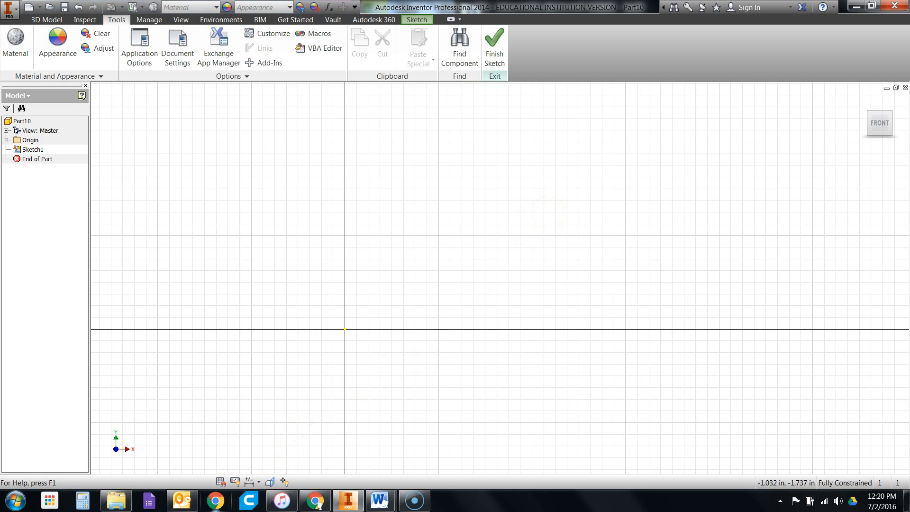
# - Bring up the Word document 5.2.b.A IntroductionToCADModelingSkills.docx and arrange it side by side with the Inventor window
pyautogui.moveTo(363, 498)
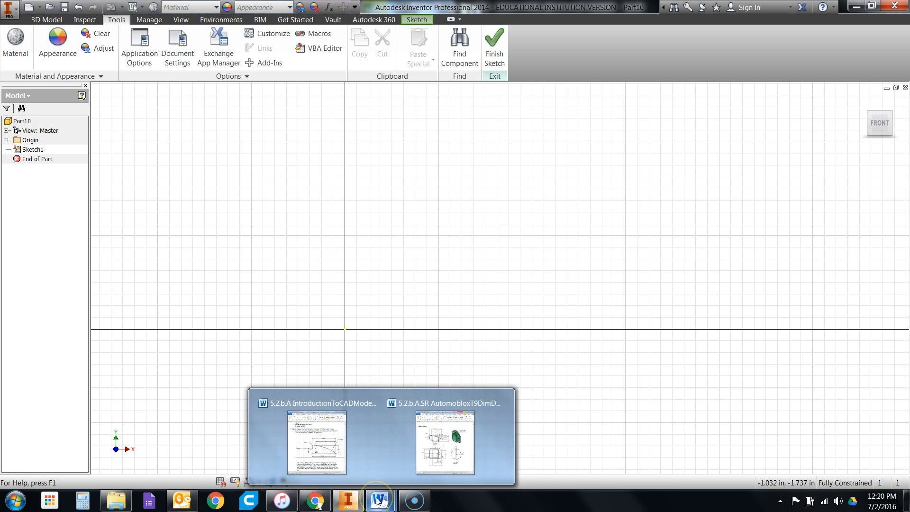
pyautogui.click(317, 441)
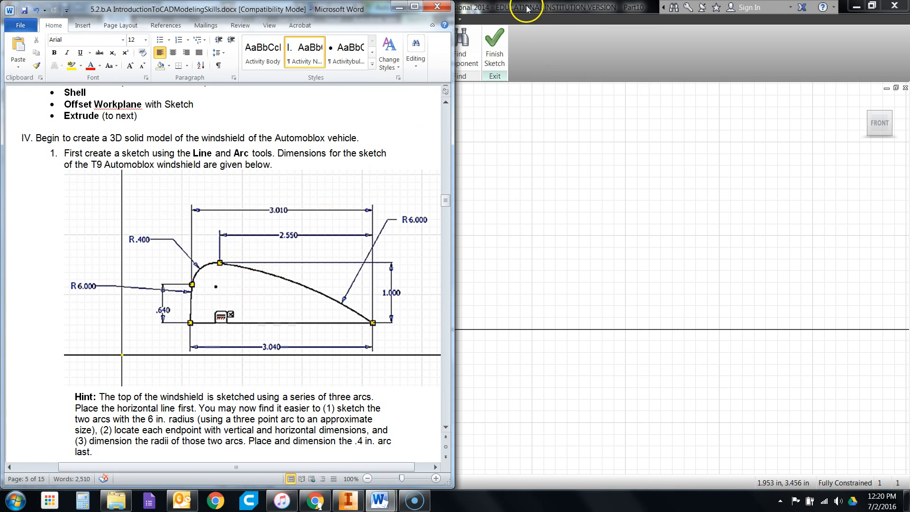
pyautogui.moveTo(498, 9); pyautogui.dragTo(903, 61)
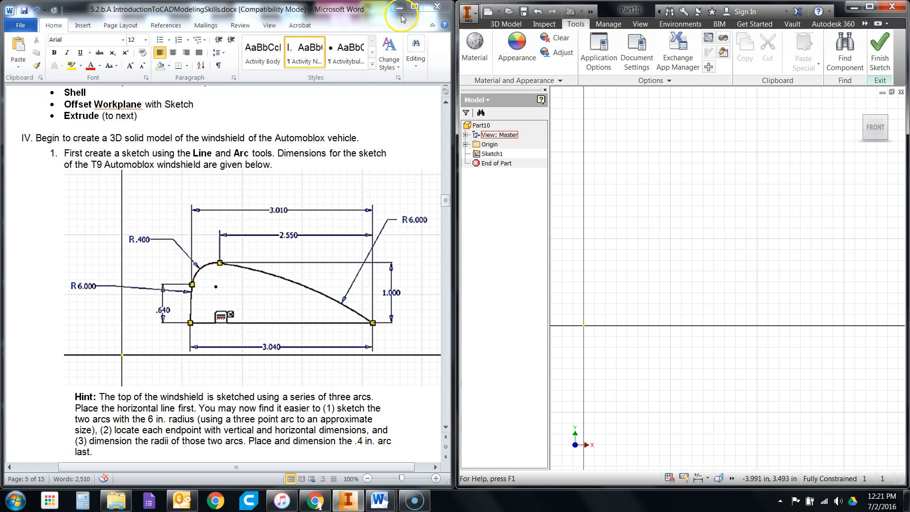
# - Return to the sketch tools and draw a 3.04 in horizontal base line above the X axis
pyautogui.click(506, 26)
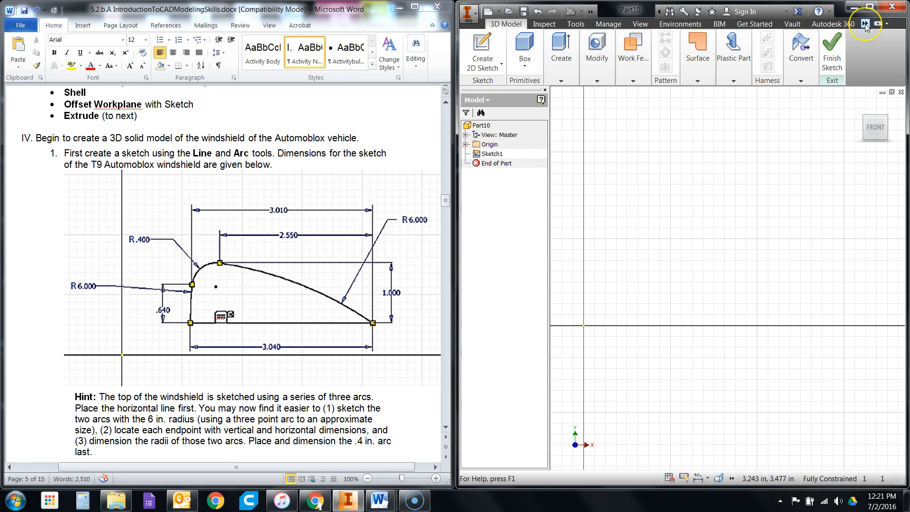
pyautogui.click(860, 35)
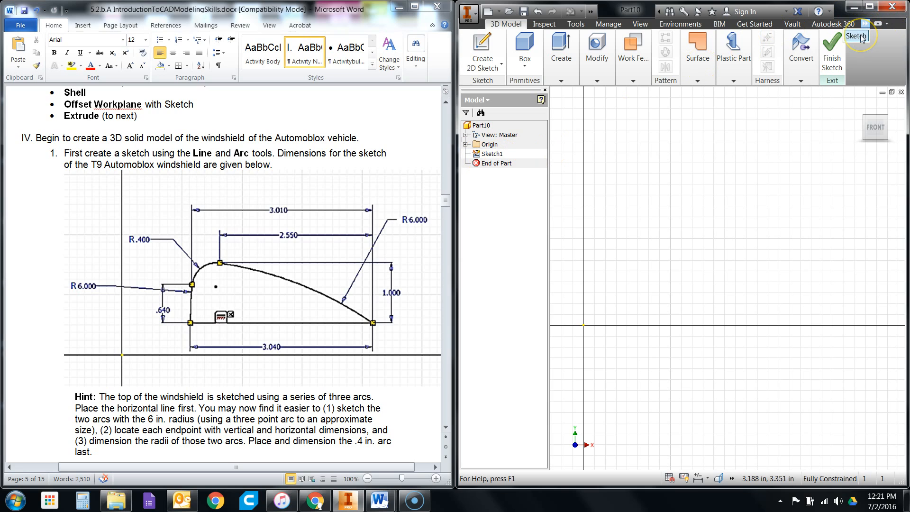
pyautogui.click(859, 36)
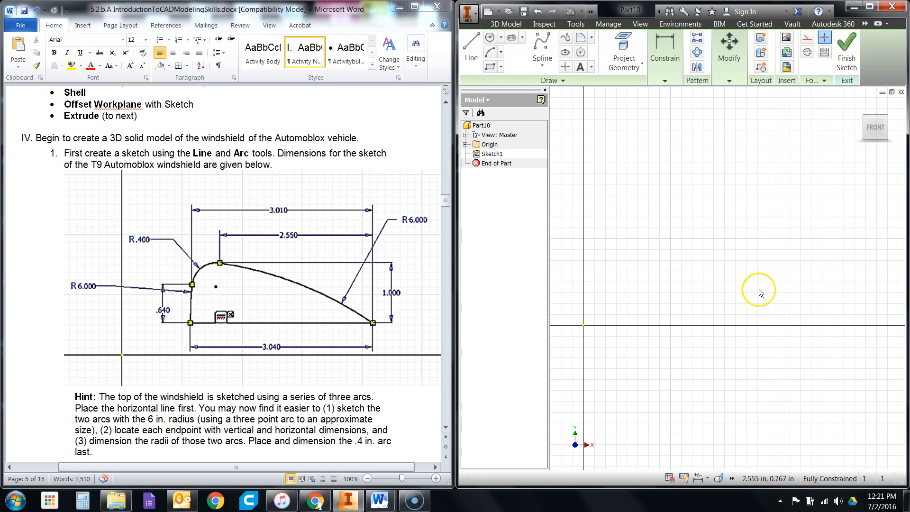
pyautogui.click(472, 54)
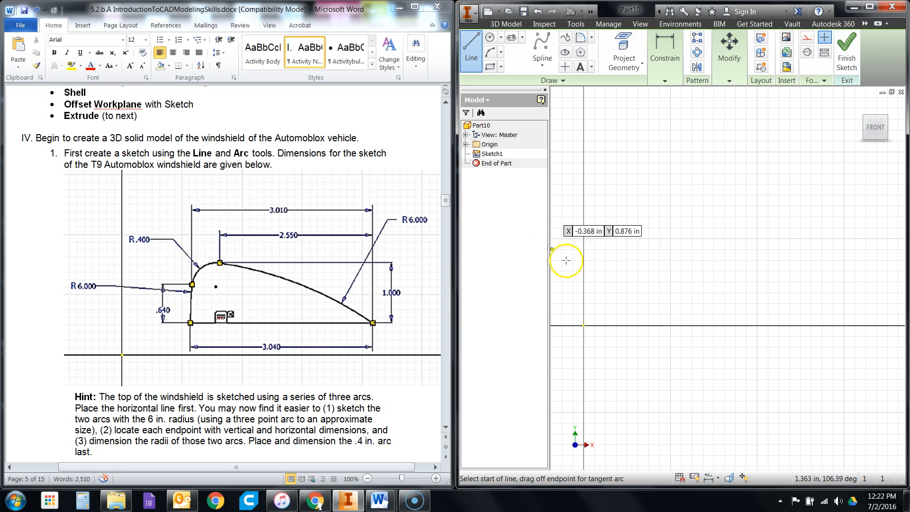
pyautogui.click(623, 266)
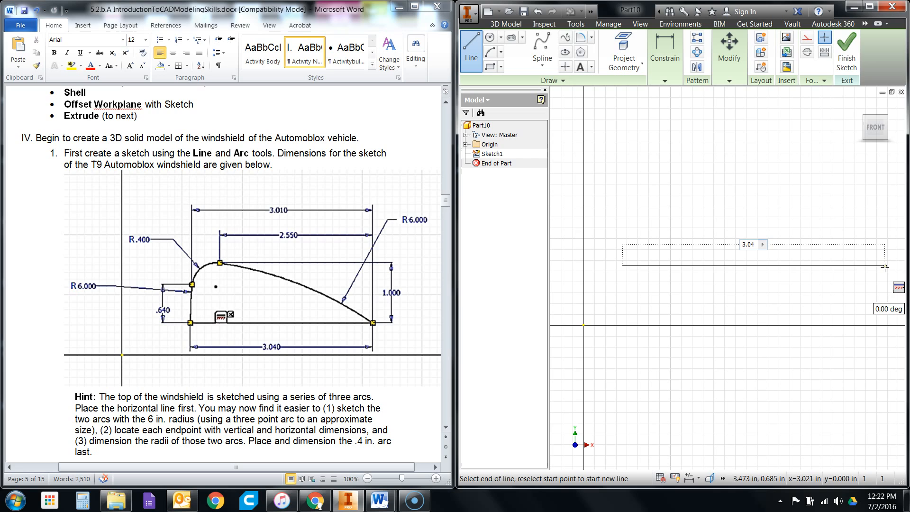
pyautogui.write('3.04')
pyautogui.press('Tab')
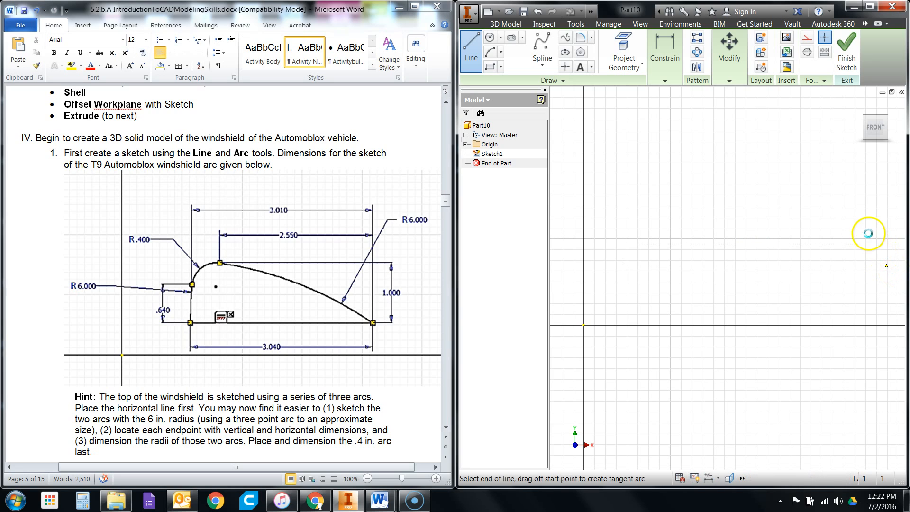
# - Draw a three-point arc with a 6 in radius from the base line's right endpoint to a free point above the line's left part
pyautogui.click(501, 53)
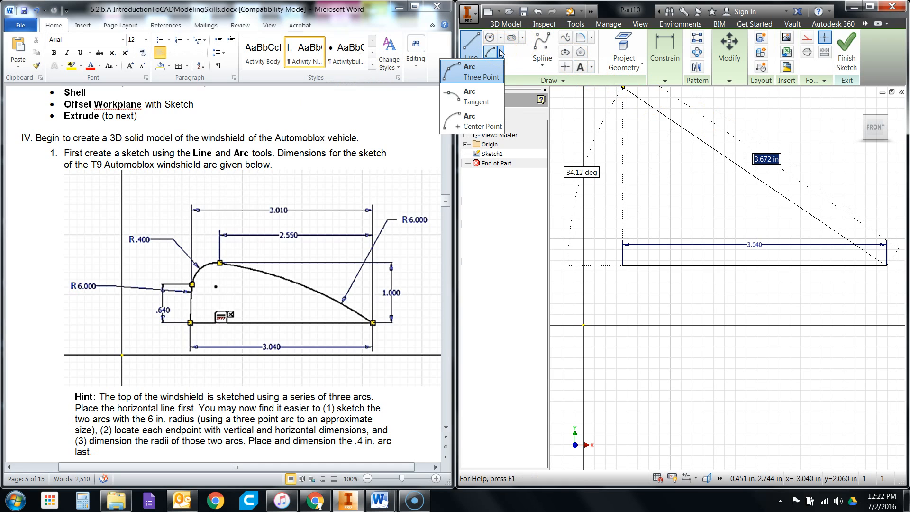
pyautogui.click(486, 82)
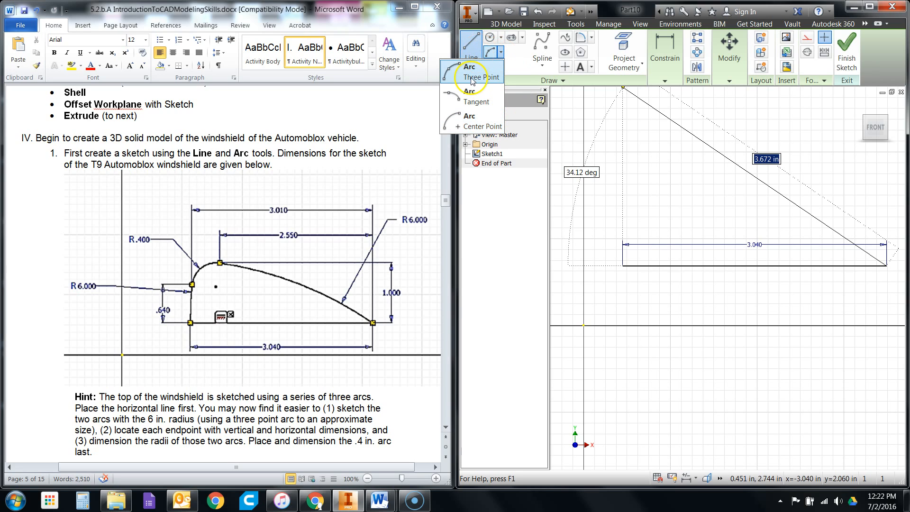
pyautogui.click(481, 62)
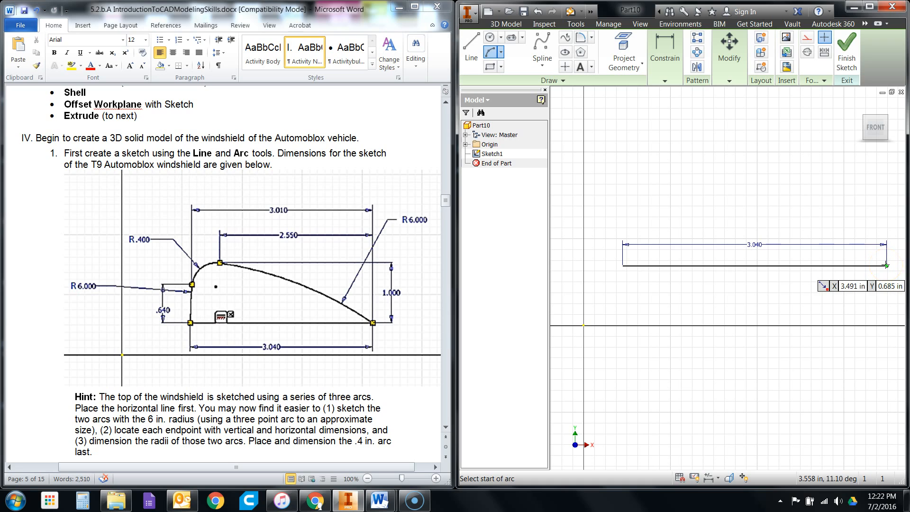
pyautogui.click(886, 266)
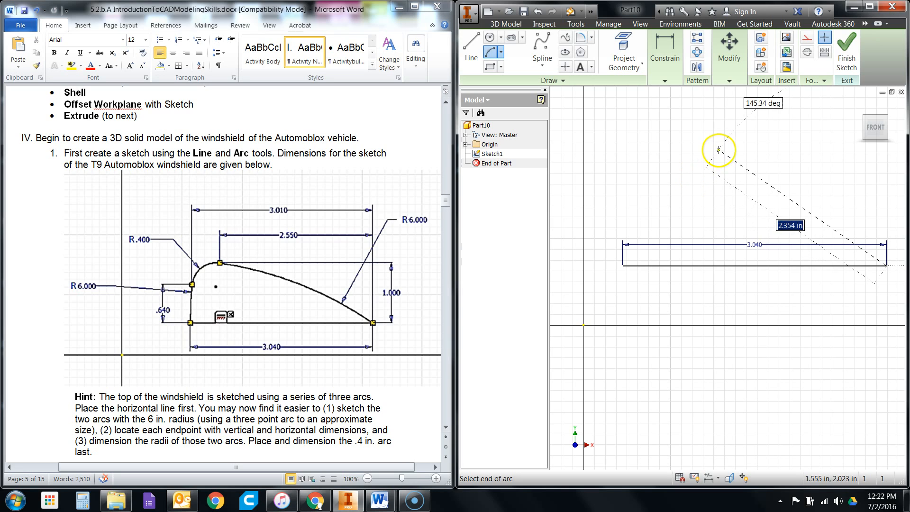
pyautogui.click(689, 161)
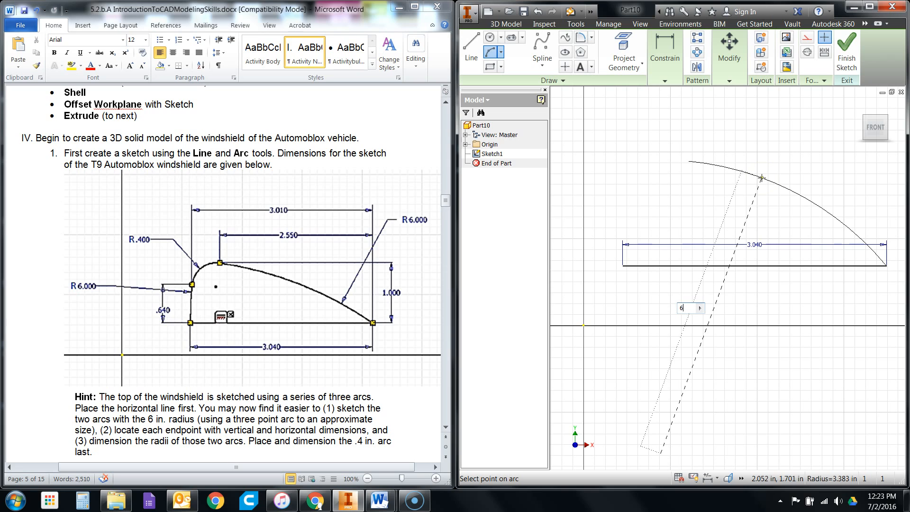
pyautogui.press('Return')
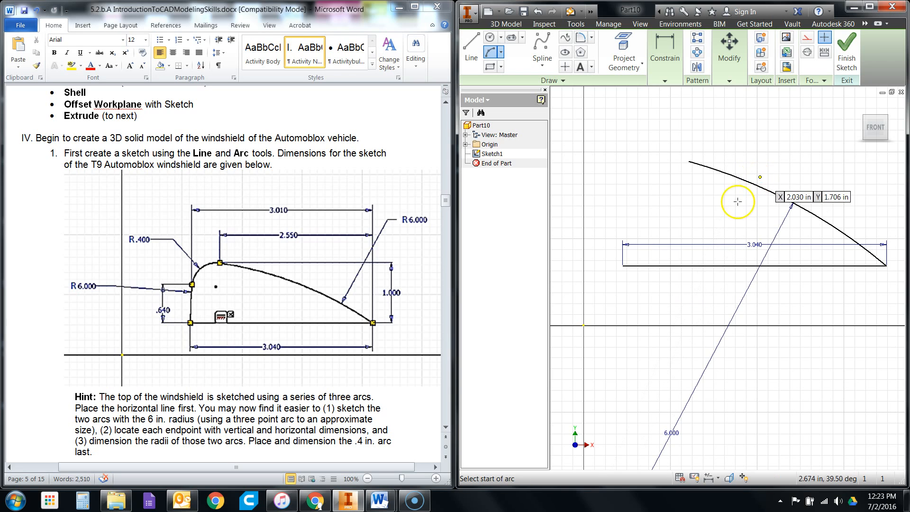
# - Dimension the horizontal distance between the arc's two endpoints and set it to 2.55 in
pyautogui.scroll(-2, 621, 252)
pyautogui.click(665, 80)
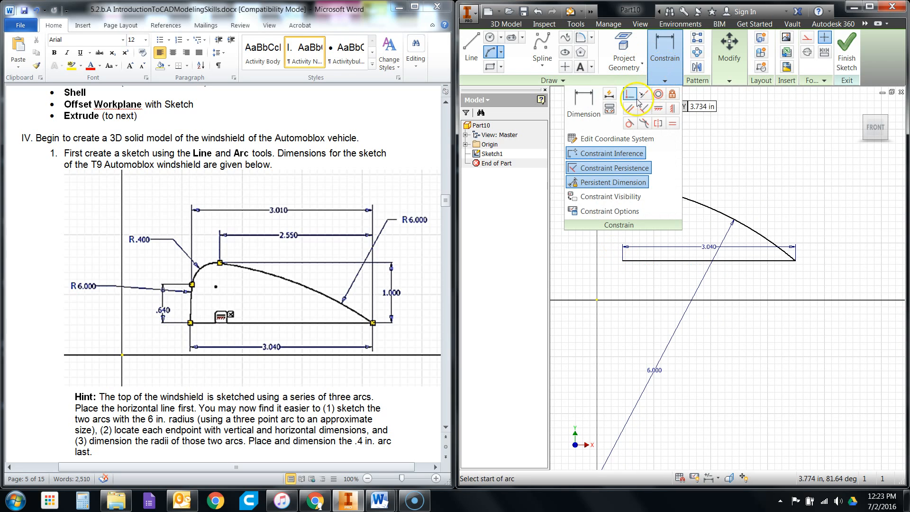
pyautogui.click(586, 105)
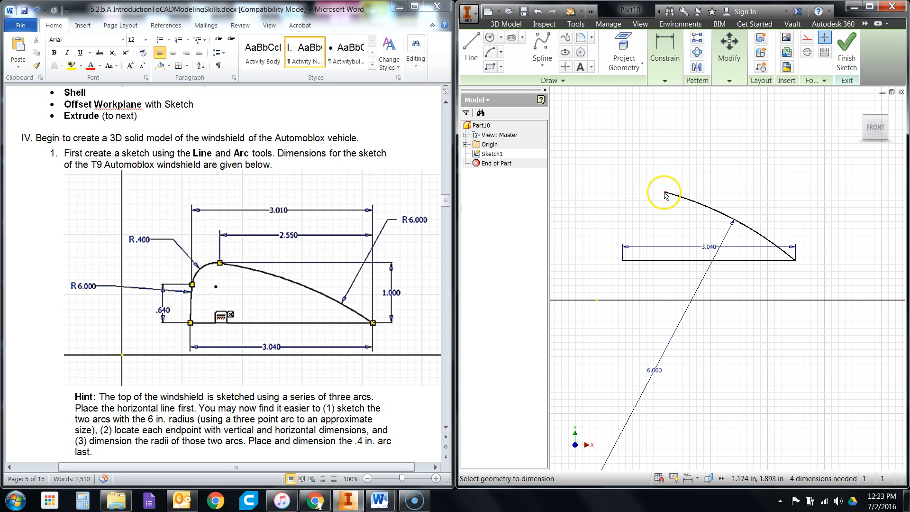
pyautogui.scroll(3, 664, 194)
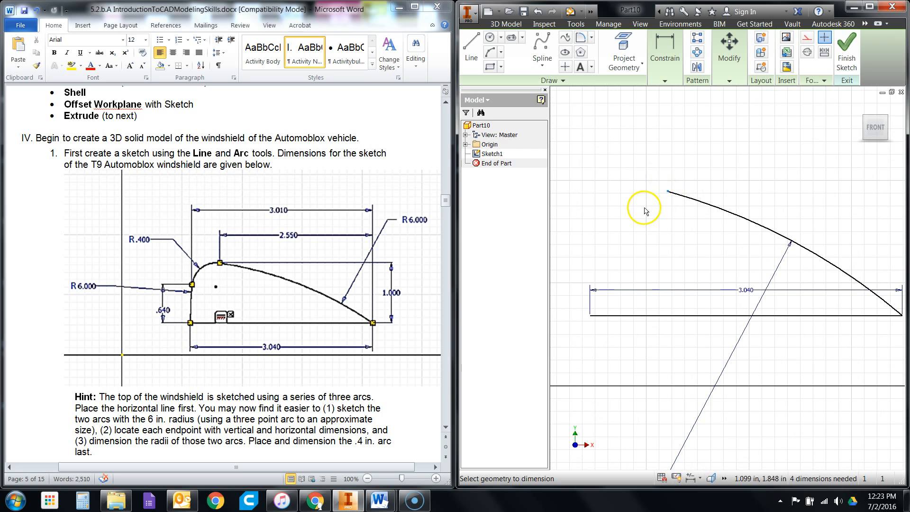
pyautogui.scroll(-3, 642, 206)
pyautogui.click(790, 270)
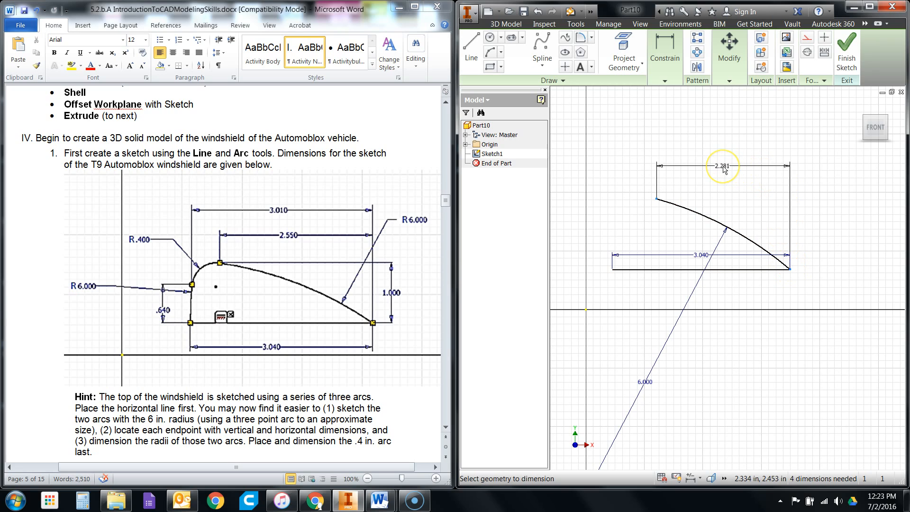
pyautogui.click(856, 244)
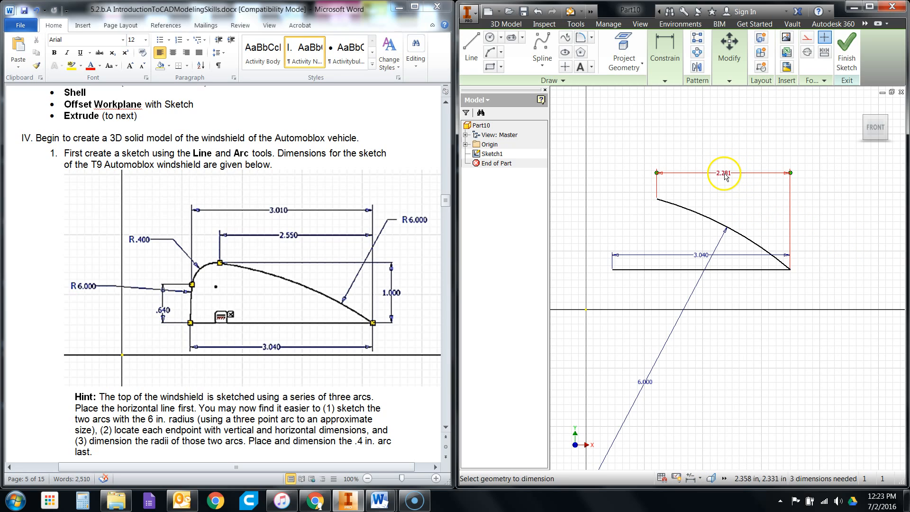
pyautogui.click(723, 176)
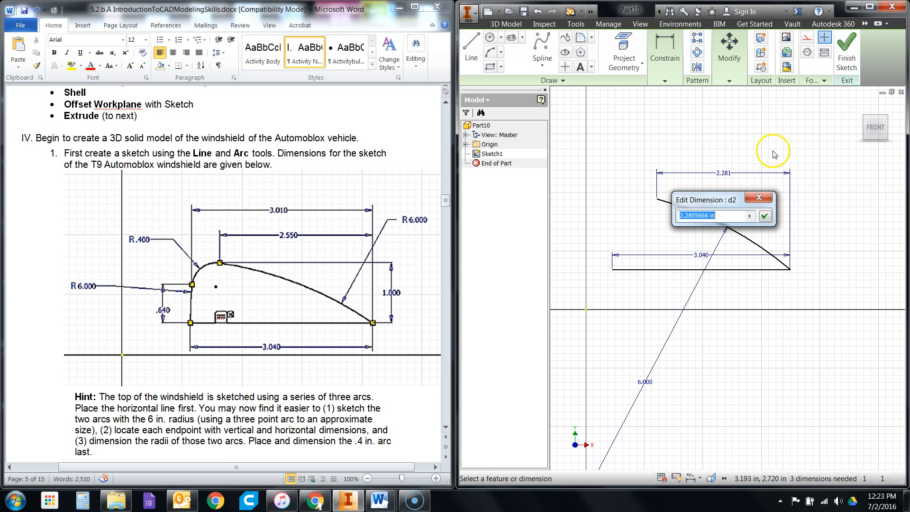
pyautogui.write('2.55')
pyautogui.press('Return')
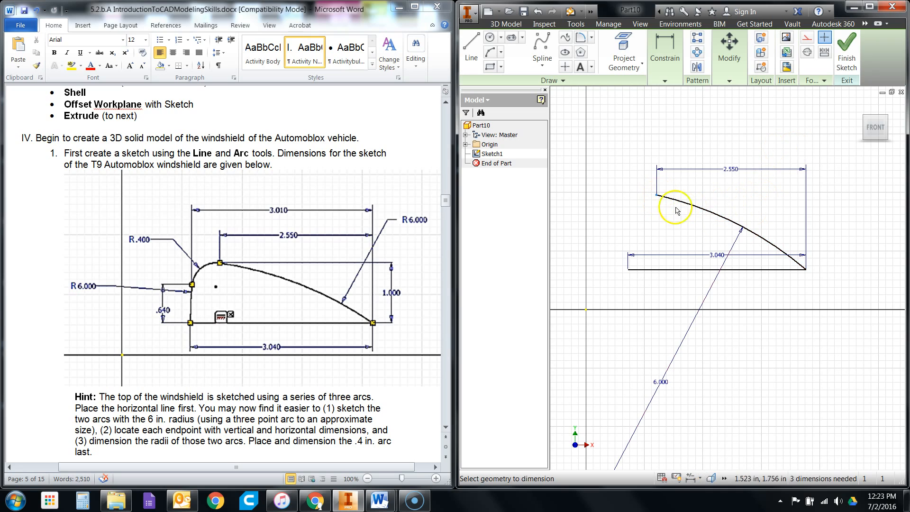
# - Dimension the vertical distance between the arc's two endpoints and set it to 1 in
pyautogui.click(806, 269)
pyautogui.click(840, 236)
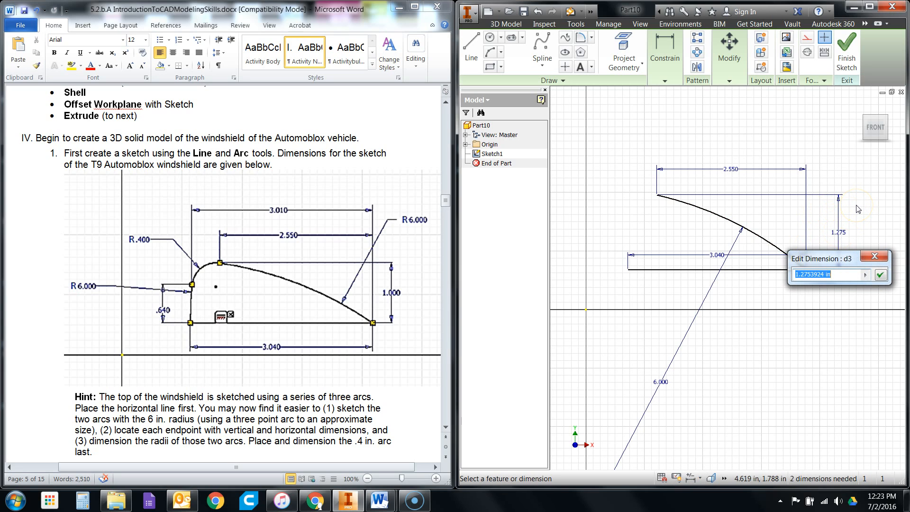
pyautogui.write('1')
pyautogui.press('Return')
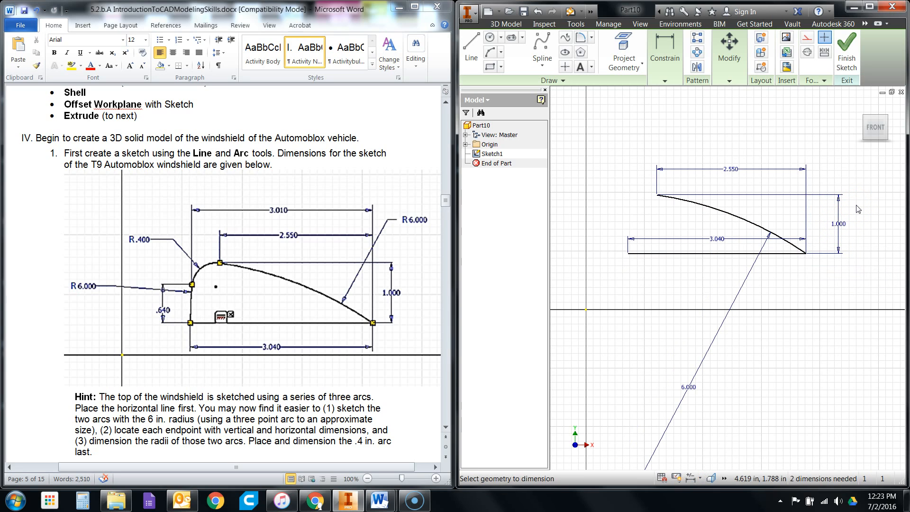
pyautogui.scroll(2, 691, 379)
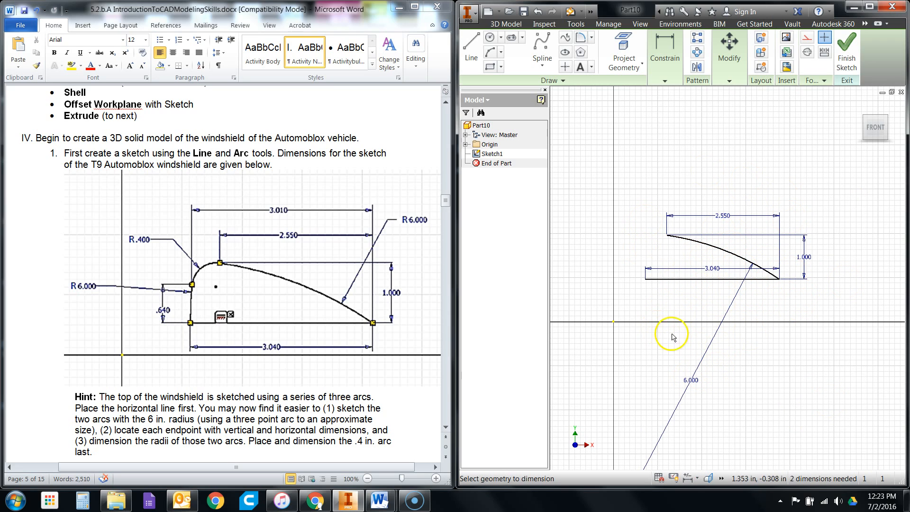
pyautogui.scroll(-3, 696, 237)
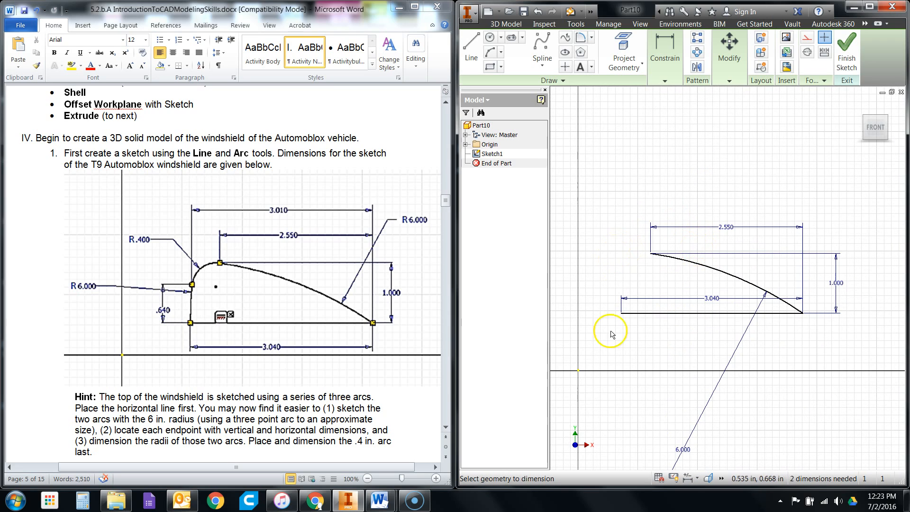
pyautogui.scroll(1, 595, 345)
pyautogui.scroll(1, 631, 356)
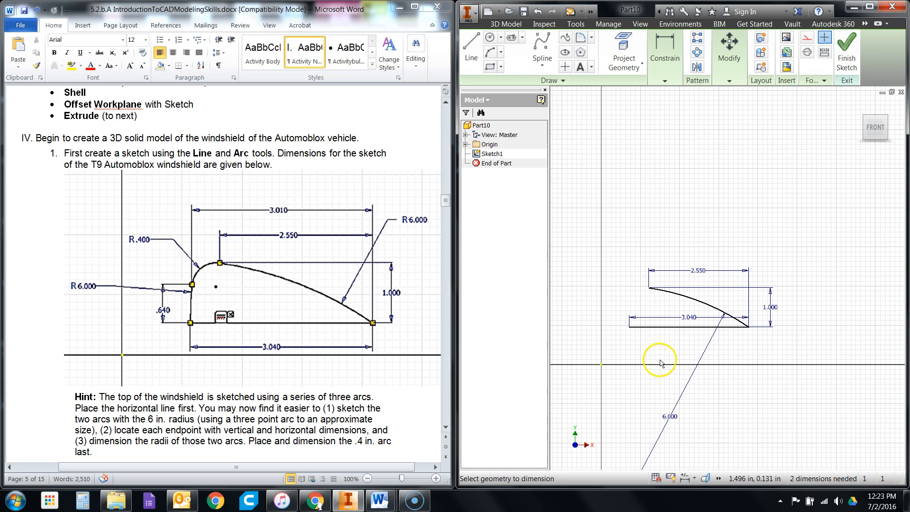
# - Leave dimensioning and reposition the labels: the arc's 6 in radius just above the arc, the 3.04 in length below the base line
pyautogui.scroll(-1, 801, 313)
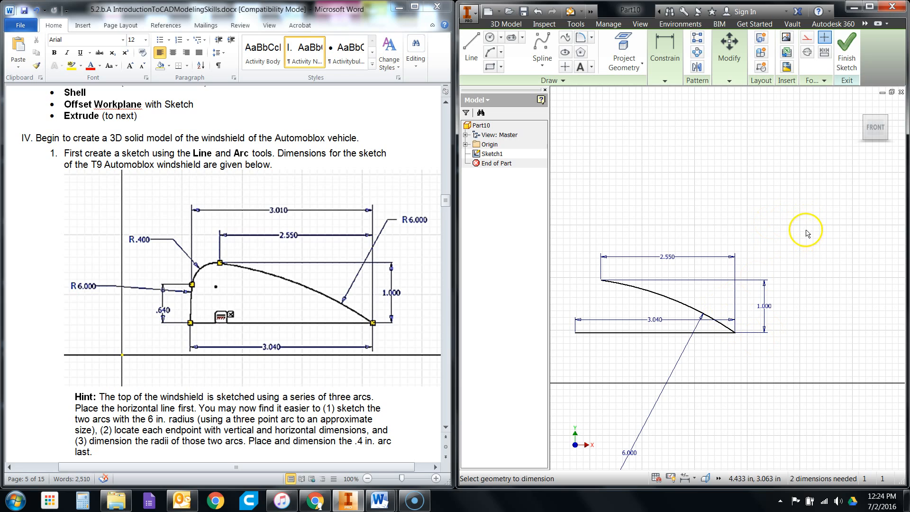
pyautogui.rightClick(770, 222)
pyautogui.click(804, 221)
pyautogui.scroll(1, 794, 236)
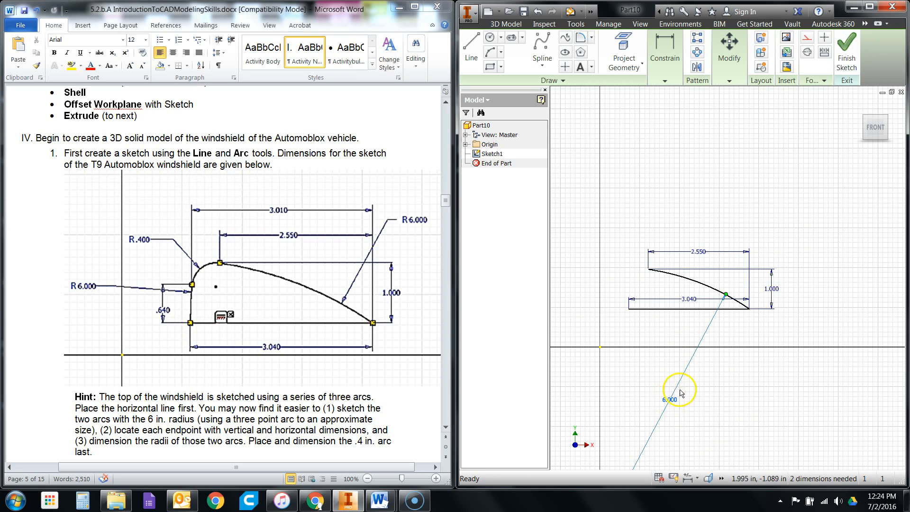
pyautogui.moveTo(669, 400)
pyautogui.mouseDown()
pyautogui.moveTo(687, 350)
pyautogui.moveTo(737, 277)
pyautogui.moveTo(725, 279)
pyautogui.mouseUp()
pyautogui.scroll(-3, 785, 313)
pyautogui.scroll(3, 894, 341)
pyautogui.scroll(-1, 742, 292)
pyautogui.scroll(-2, 763, 296)
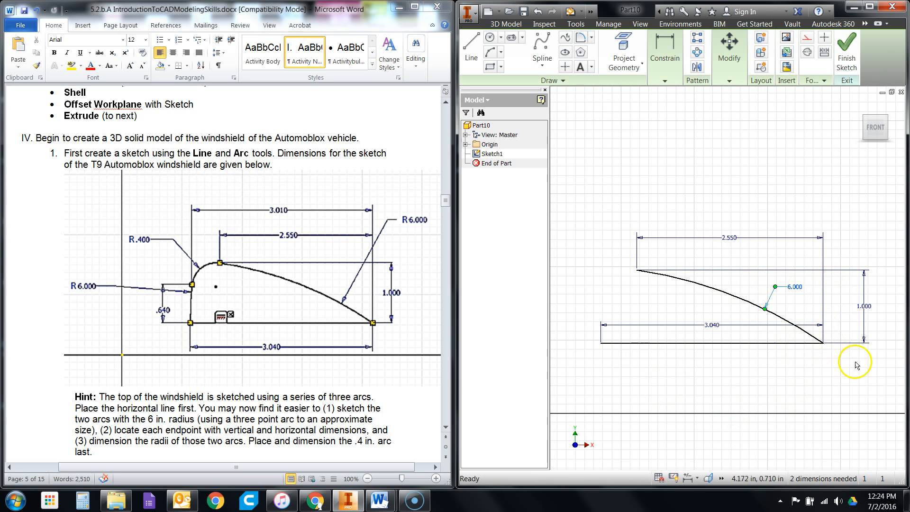
pyautogui.moveTo(708, 326); pyautogui.dragTo(709, 372)
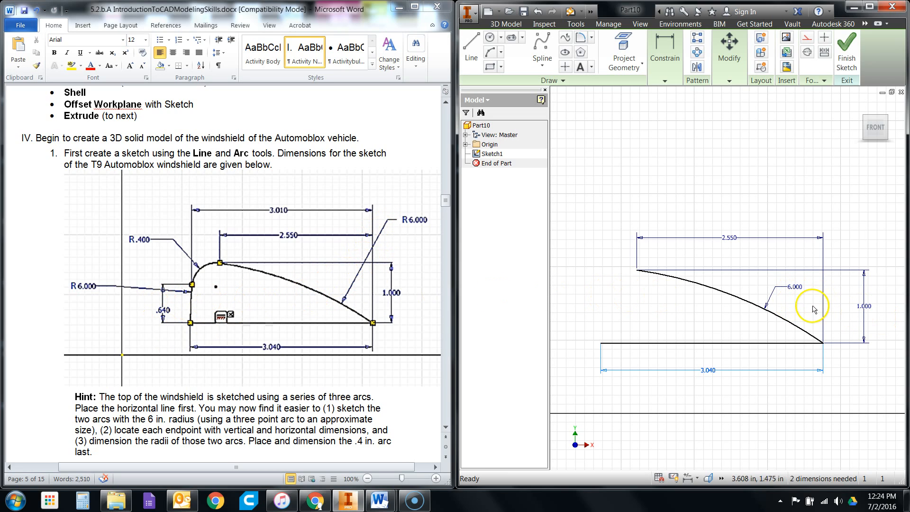
pyautogui.click(665, 80)
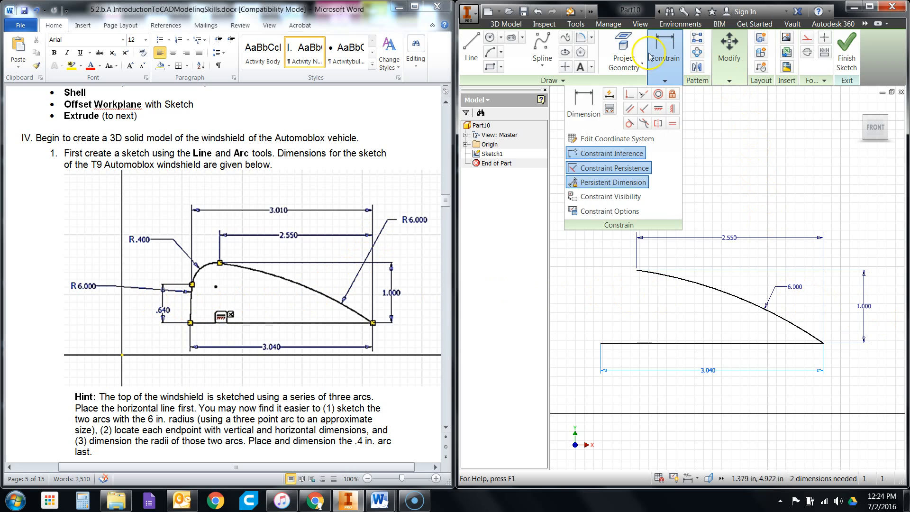
pyautogui.click(490, 54)
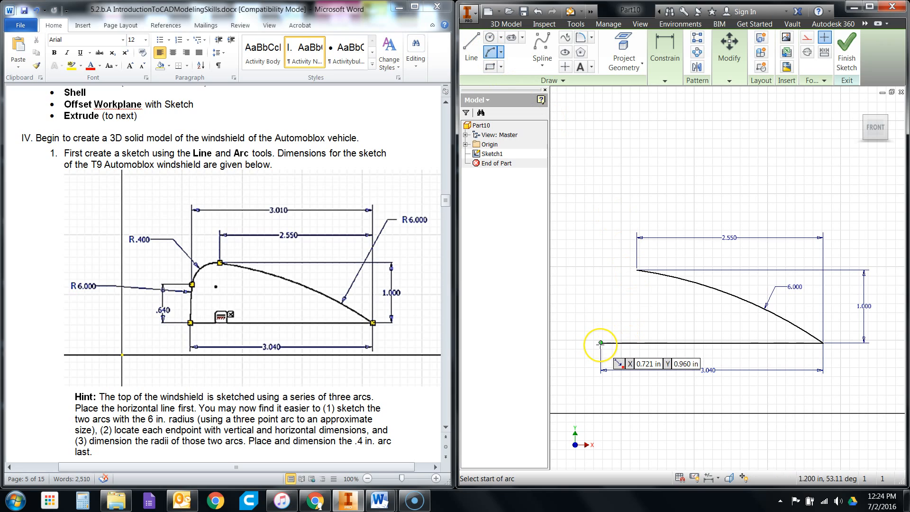
pyautogui.click(601, 342)
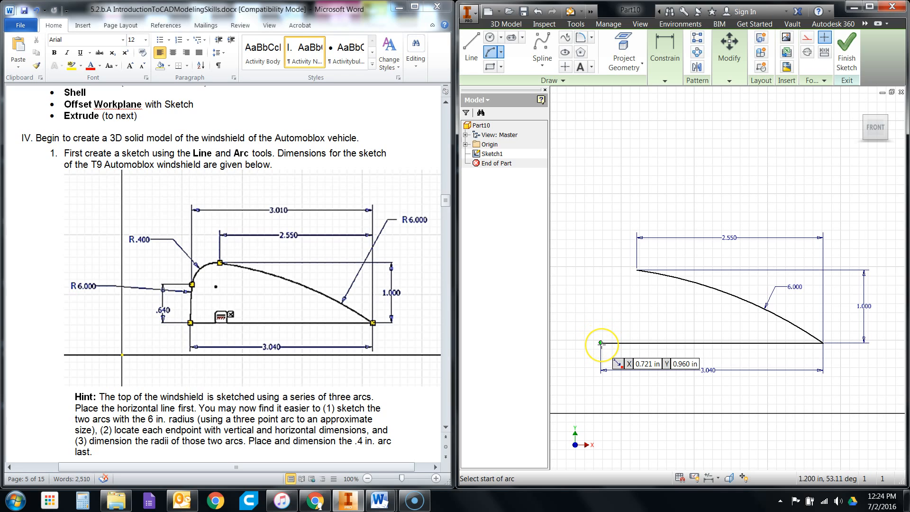
pyautogui.click(601, 342)
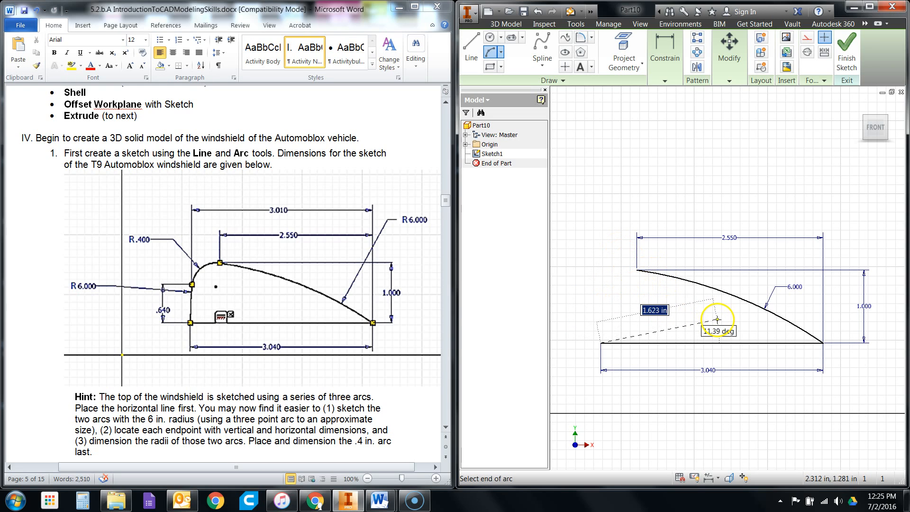
pyautogui.click(610, 300)
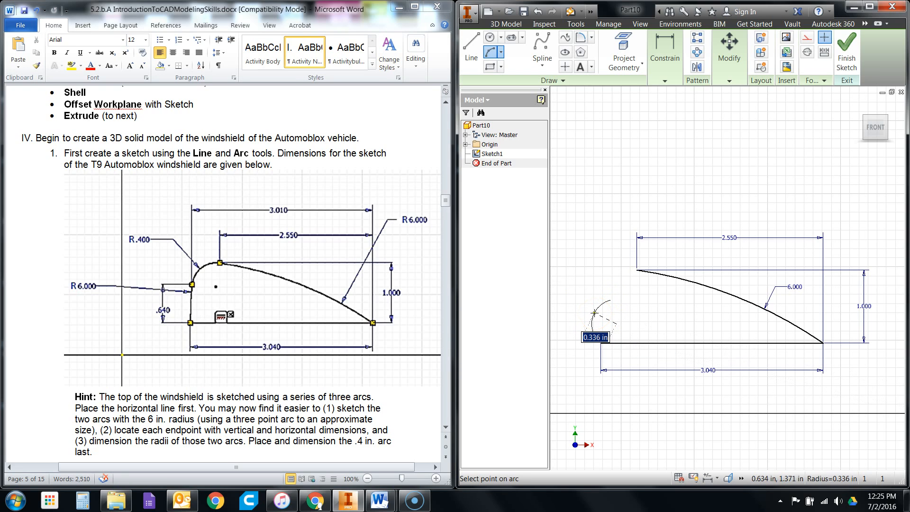
pyautogui.click(595, 313)
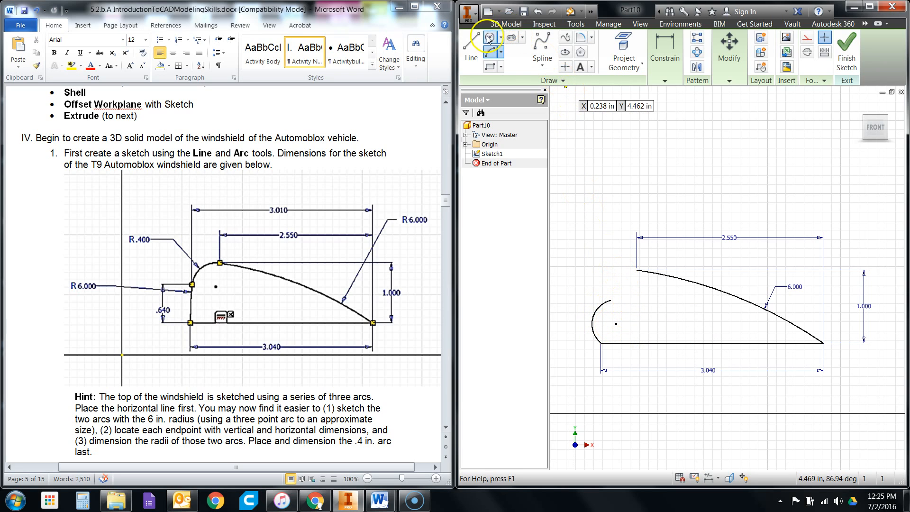
pyautogui.click(537, 10)
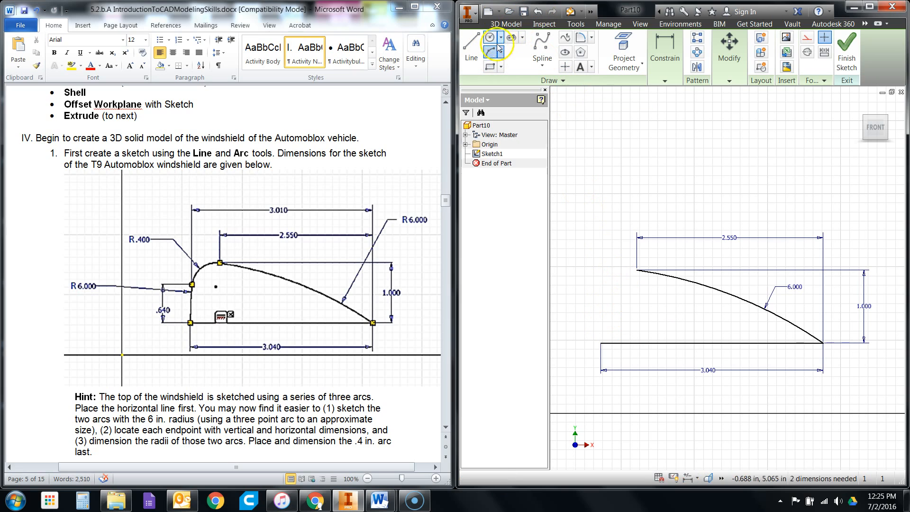
# - Draw a three-point arc with a 6 in radius from the base line's left endpoint to a free point slightly above and right of it
pyautogui.click(492, 52)
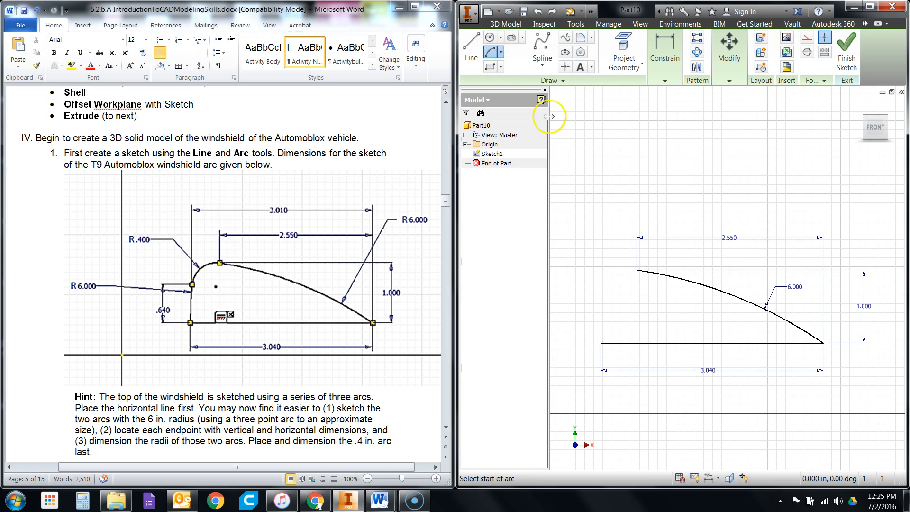
pyautogui.click(601, 342)
pyautogui.click(610, 305)
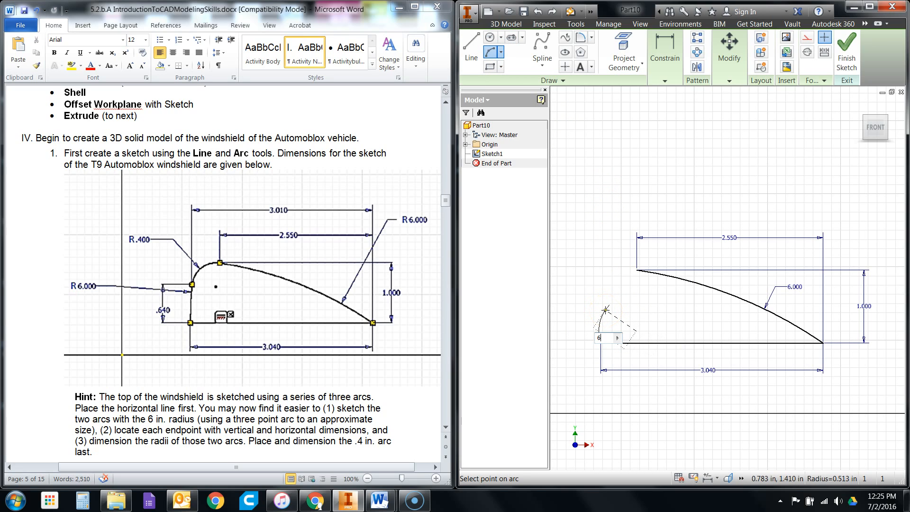
pyautogui.write('6')
pyautogui.press('Return')
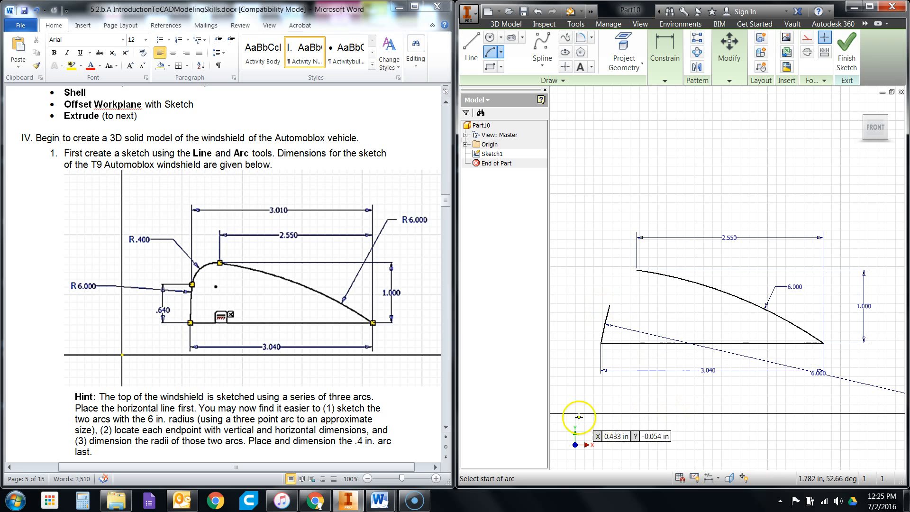
pyautogui.scroll(-2, 575, 370)
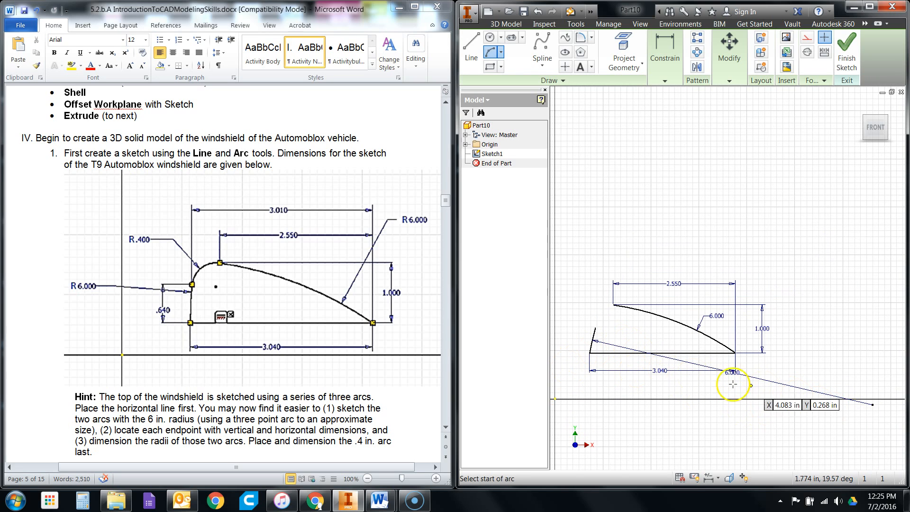
pyautogui.rightClick(745, 230)
pyautogui.click(787, 236)
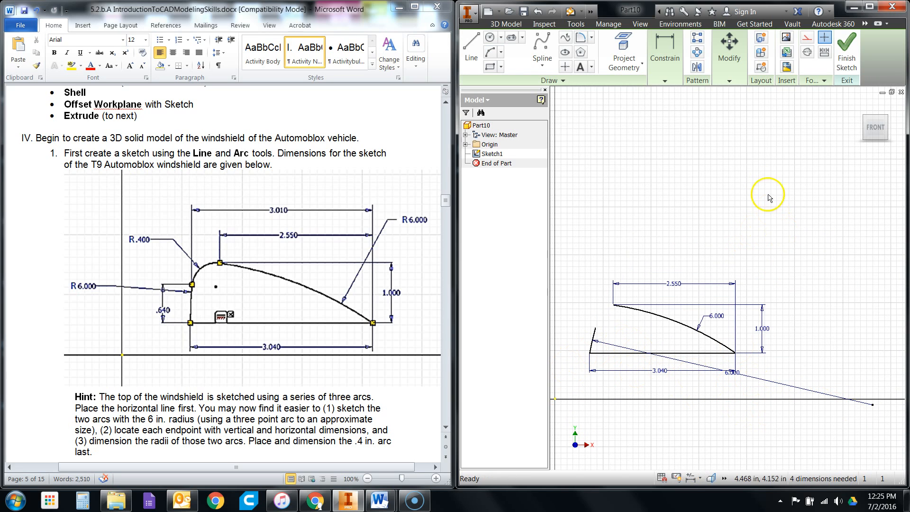
# - Dimension the vertical distance between the short left arc's endpoints and set it to 0.64 in
pyautogui.click(665, 80)
pyautogui.click(583, 106)
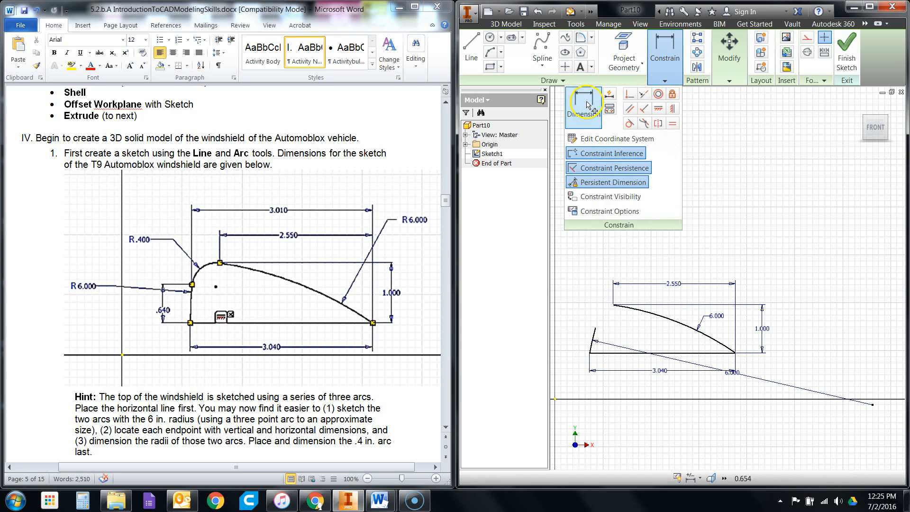
pyautogui.scroll(3, 589, 328)
pyautogui.scroll(-2, 720, 351)
pyautogui.scroll(3, 595, 334)
pyautogui.click(662, 341)
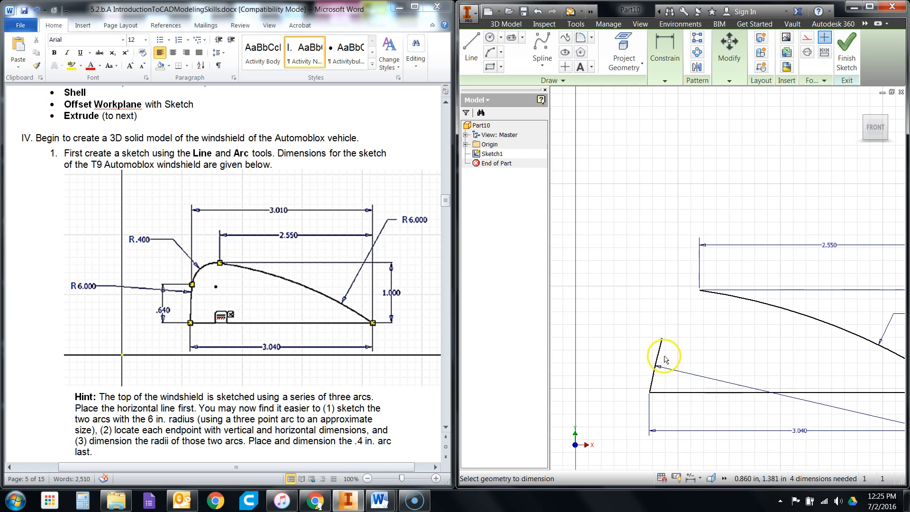
pyautogui.click(646, 389)
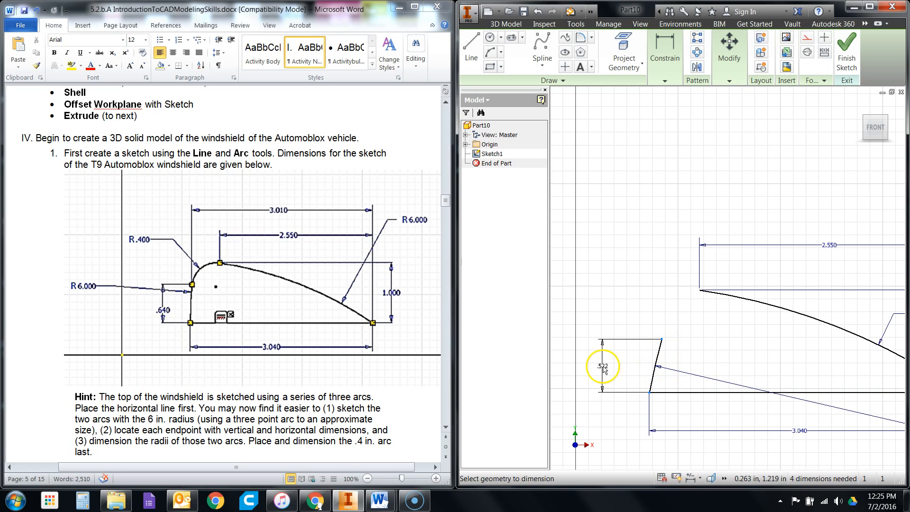
pyautogui.click(603, 370)
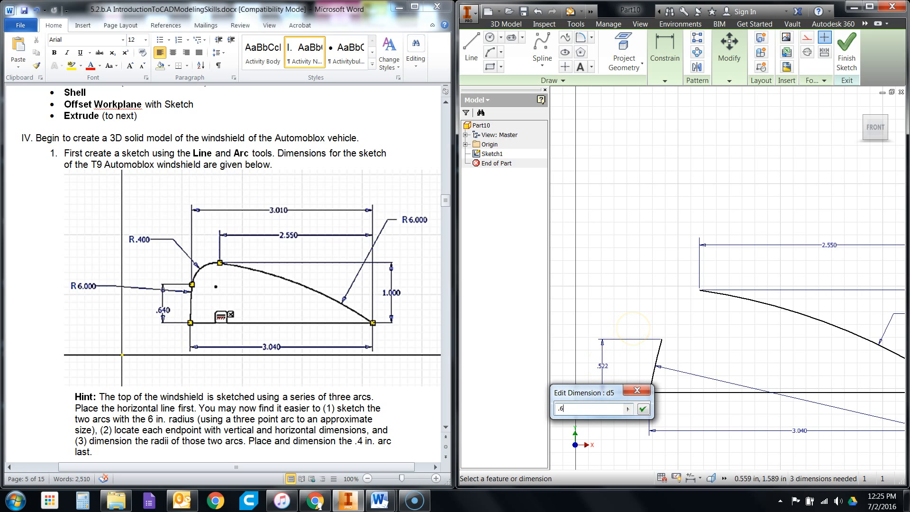
pyautogui.press('Return')
# - Dimension the horizontal distance from the short left arc's upper endpoint to the base line's right endpoint and set it to 3.01 in
pyautogui.click(666, 332)
pyautogui.click(650, 393)
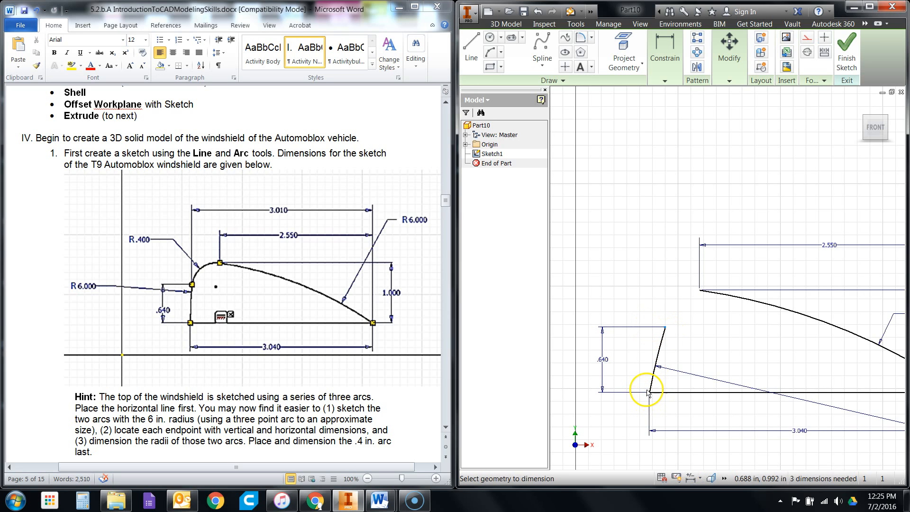
pyautogui.scroll(4, 632, 385)
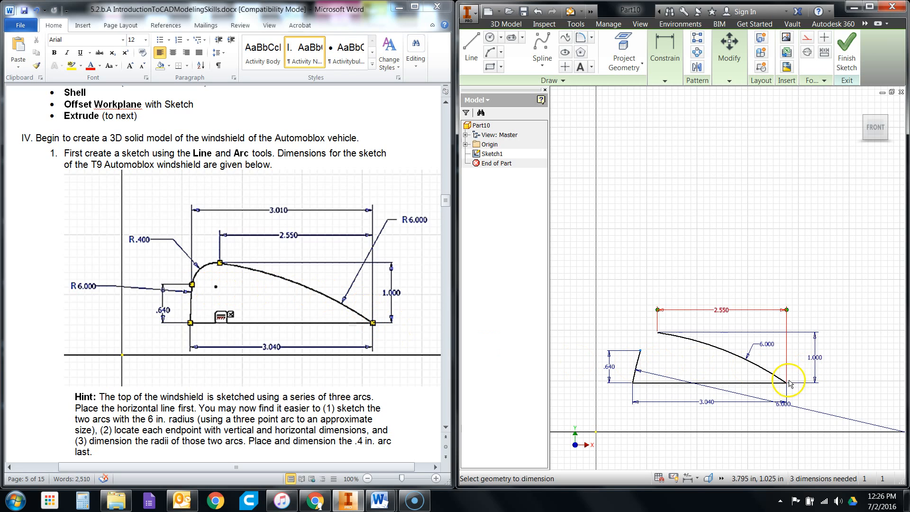
pyautogui.scroll(3, 783, 389)
pyautogui.scroll(-3, 823, 400)
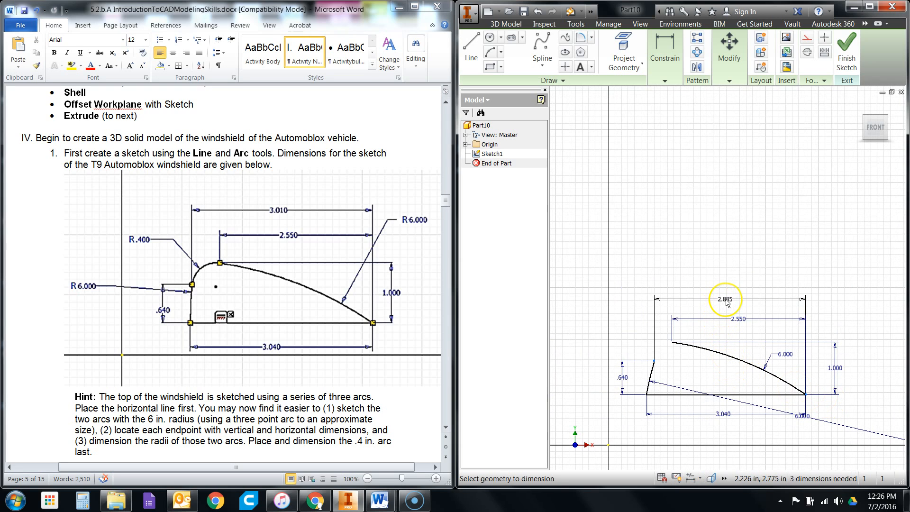
pyautogui.click(727, 304)
pyautogui.click(727, 304)
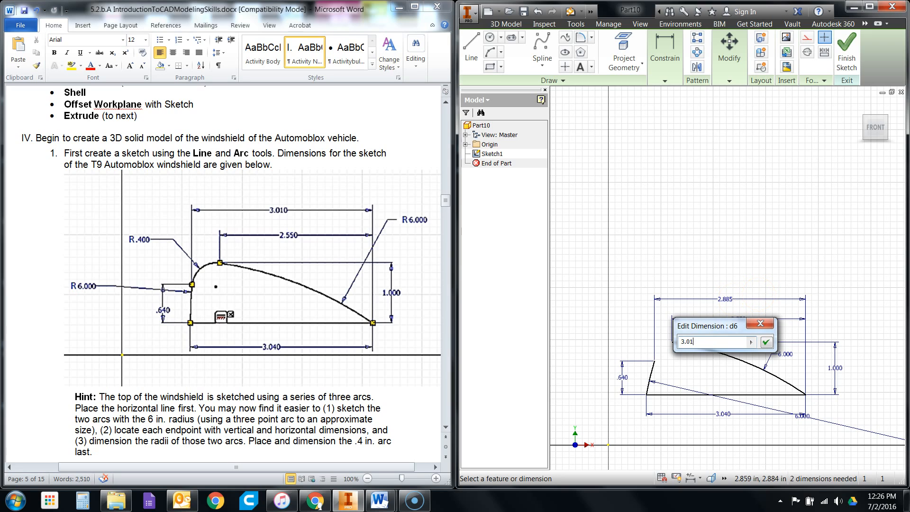
pyautogui.write('3.01')
pyautogui.press('Return')
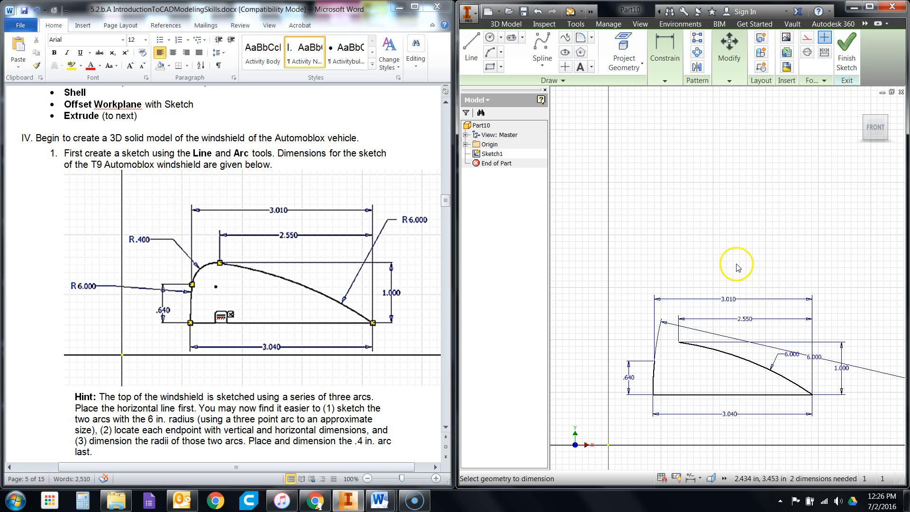
# - Stop dimensioning and rearrange the 0.64 in, 3.01 in and left arc's 6 in radius labels clear of the profile
pyautogui.scroll(3, 664, 367)
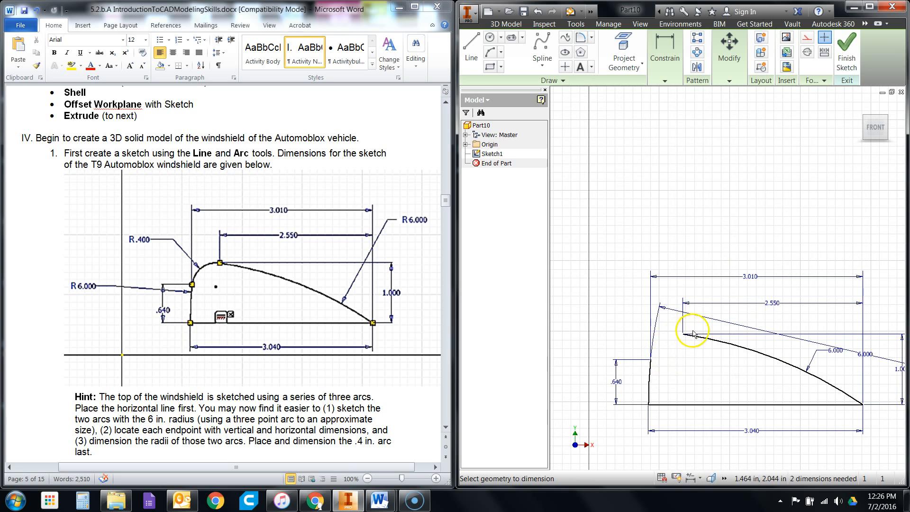
pyautogui.rightClick(683, 371)
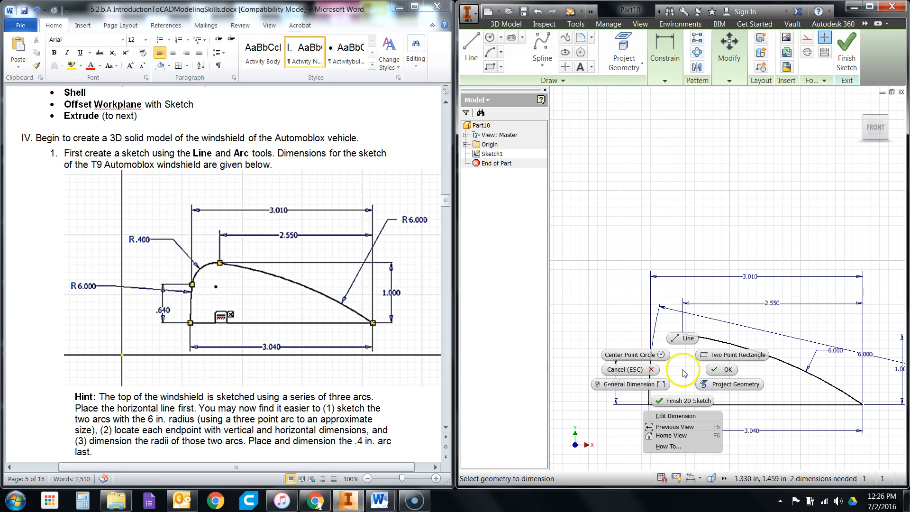
pyautogui.click(714, 371)
pyautogui.moveTo(866, 359); pyautogui.dragTo(599, 382)
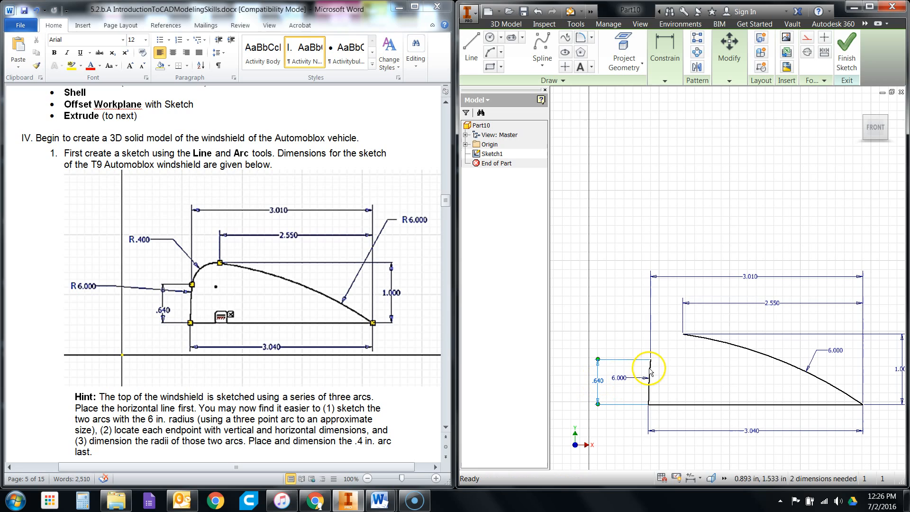
pyautogui.moveTo(747, 277); pyautogui.dragTo(751, 281)
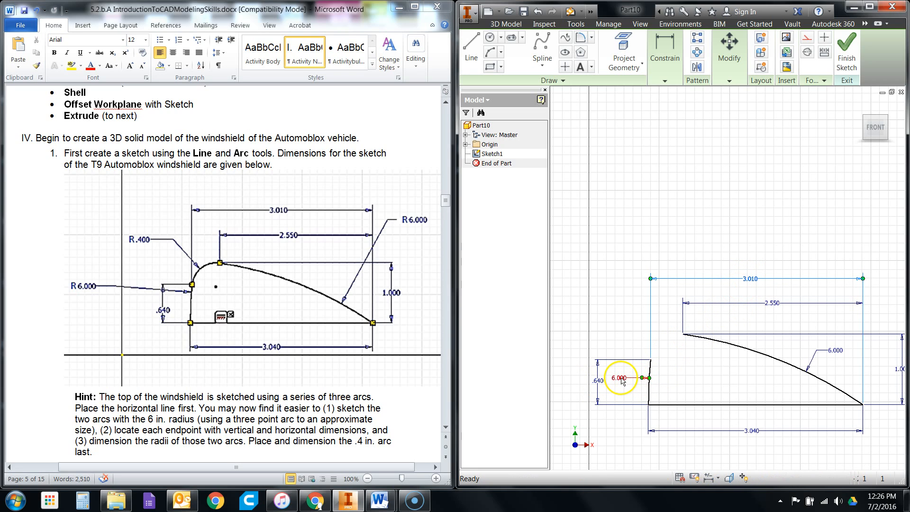
pyautogui.moveTo(619, 378); pyautogui.dragTo(623, 338)
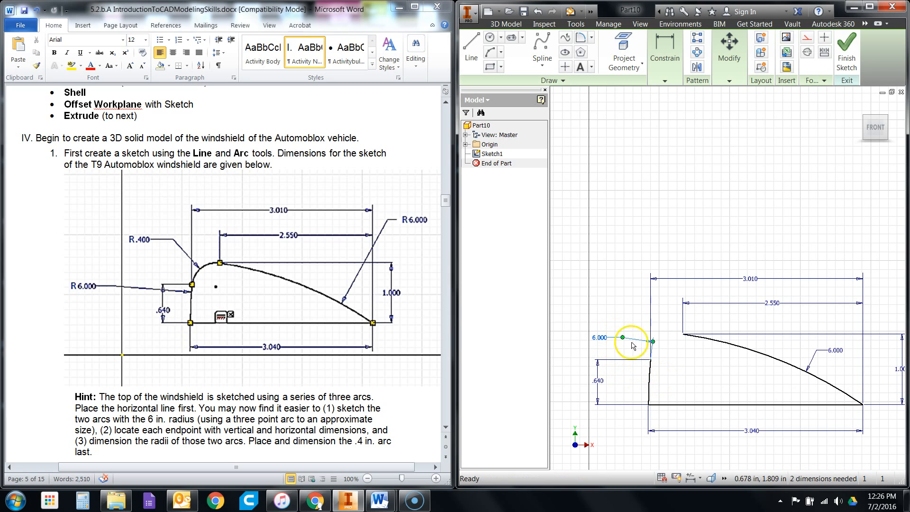
# - Draw a three-point arc with a 0.4 in radius from the short left arc's upper endpoint to the long arc's upper endpoint
pyautogui.scroll(3, 664, 377)
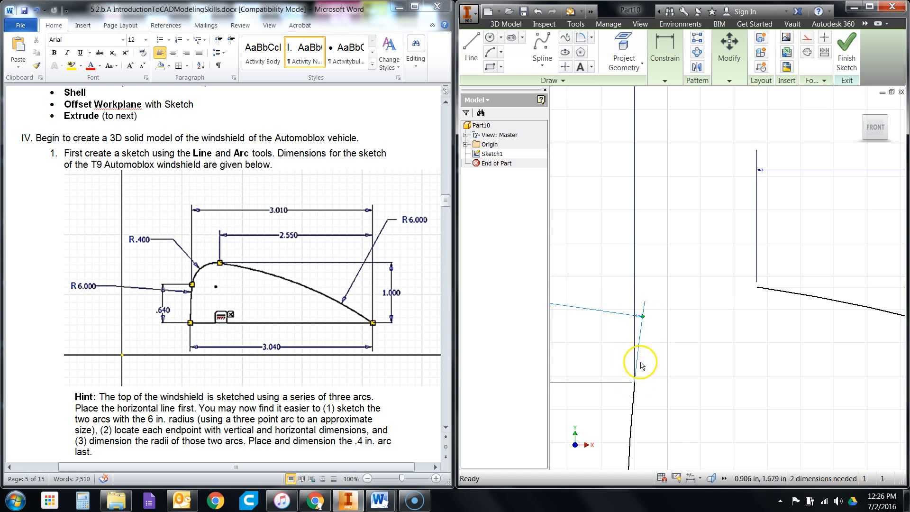
pyautogui.scroll(-3, 642, 366)
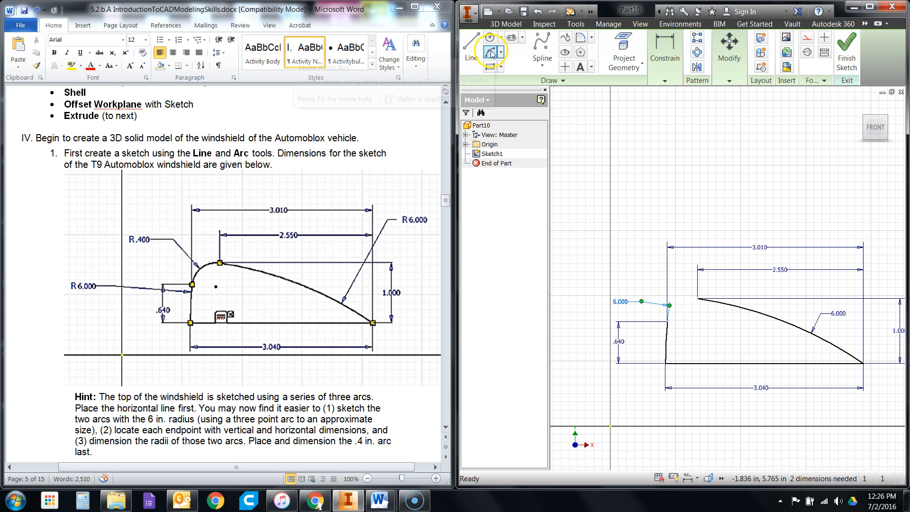
pyautogui.scroll(-1, 385, 249)
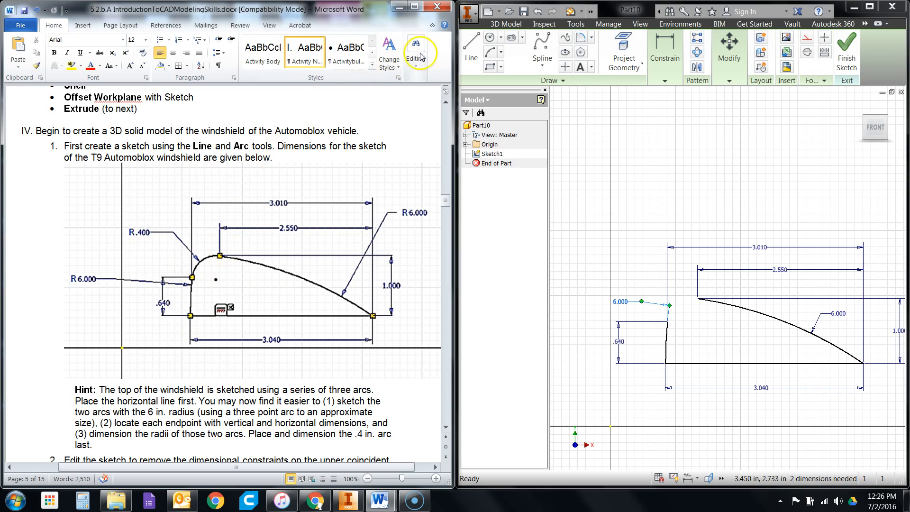
pyautogui.click(500, 53)
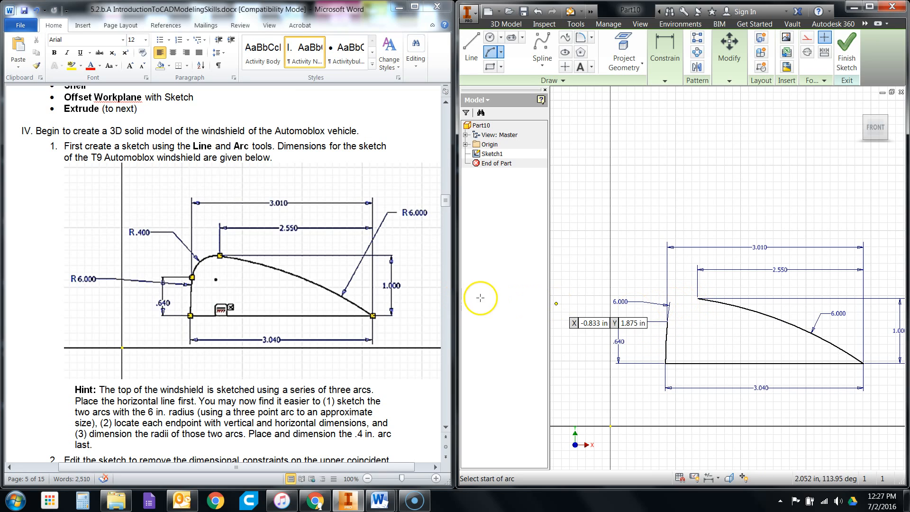
pyautogui.click(667, 322)
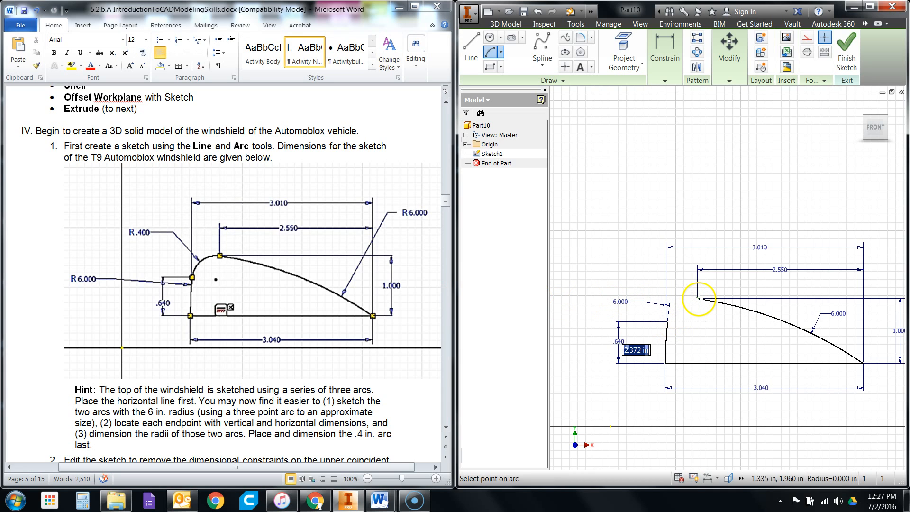
pyautogui.click(698, 298)
pyautogui.scroll(3, 694, 301)
pyautogui.scroll(2, 695, 301)
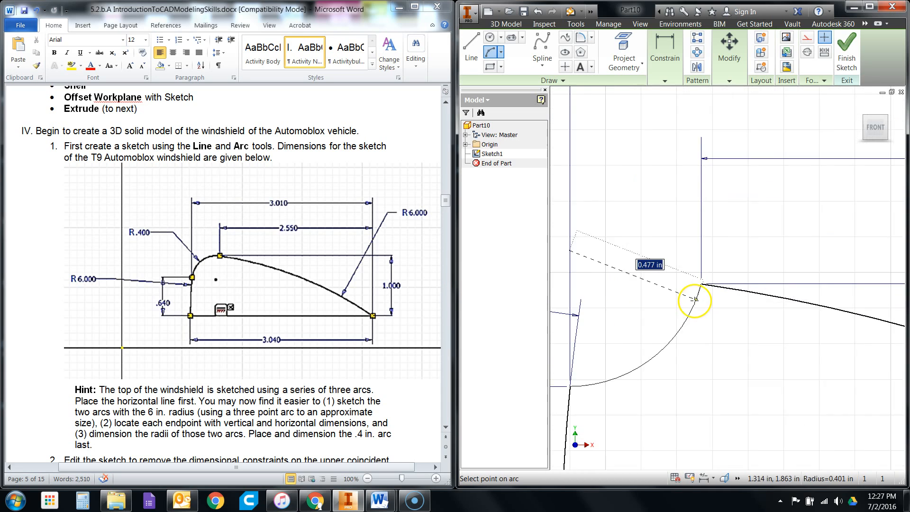
pyautogui.click(649, 299)
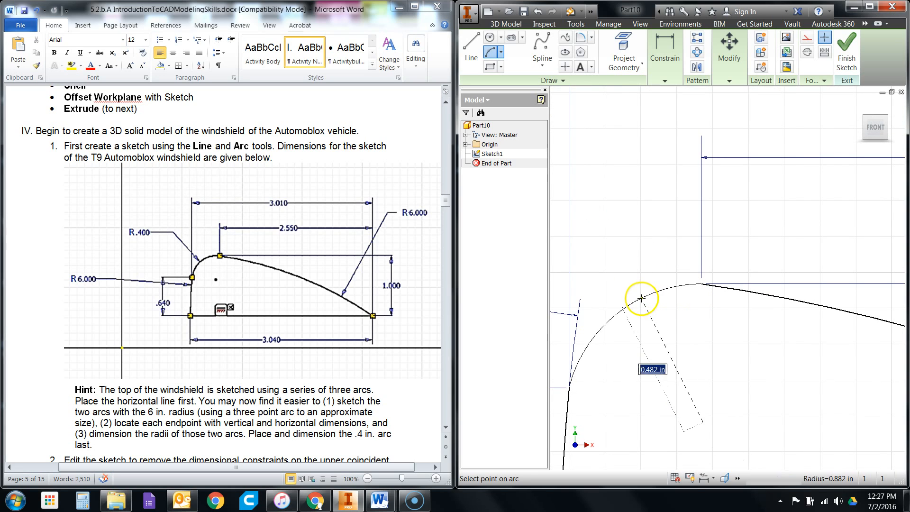
pyautogui.scroll(-2, 641, 300)
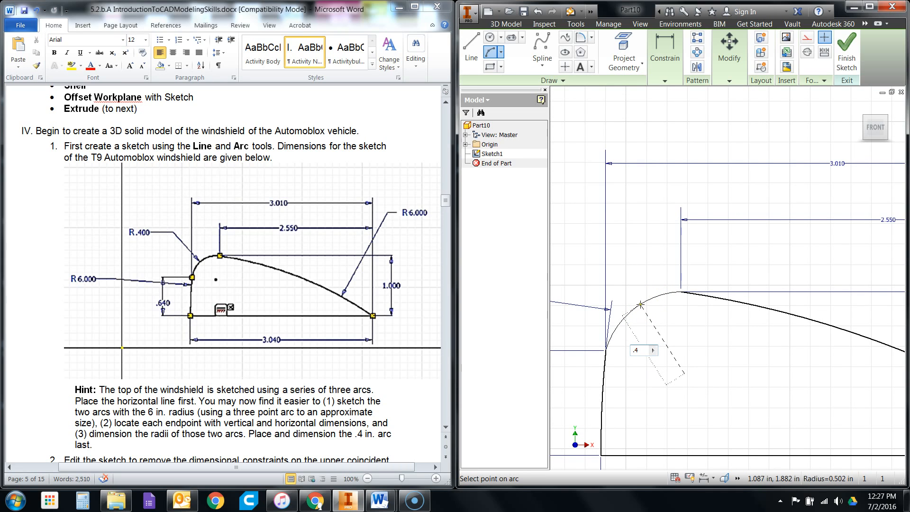
pyautogui.write('.4')
pyautogui.press('Return')
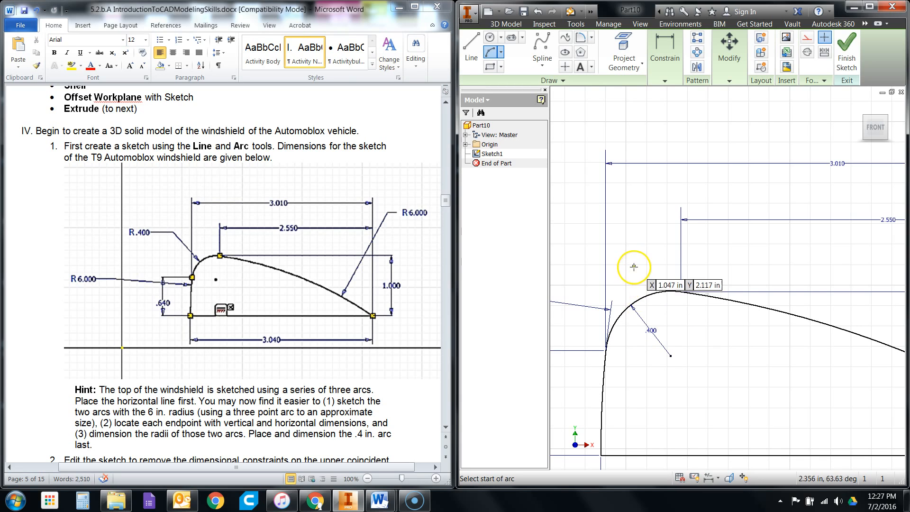
pyautogui.scroll(-1, 616, 260)
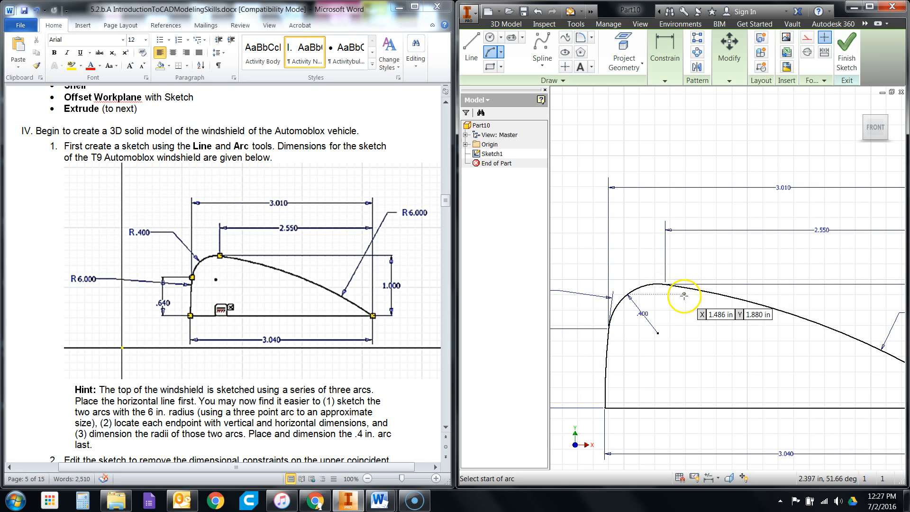
pyautogui.scroll(1, 655, 270)
pyautogui.rightClick(655, 256)
pyautogui.click(646, 255)
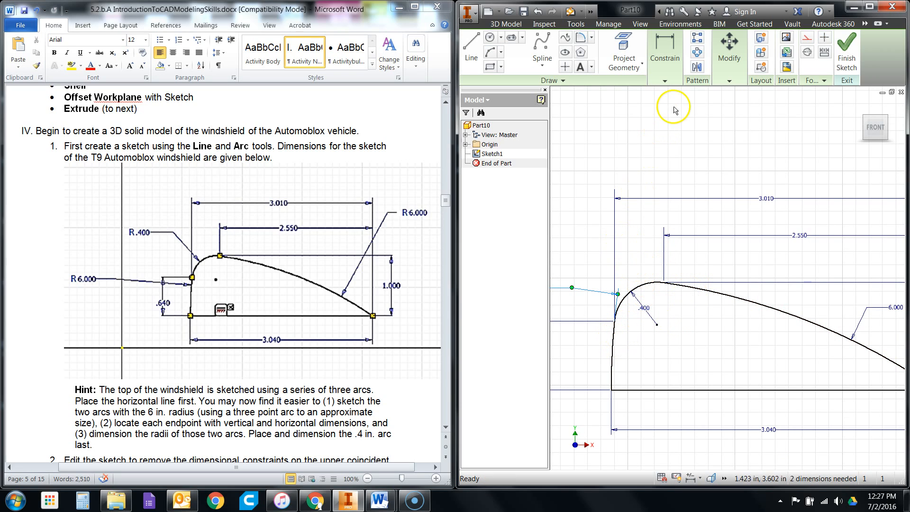
# - Maximize the modeling window and try to make the 0.4 in arc tangent to the long 6 in arc
pyautogui.doubleClick(642, 13)
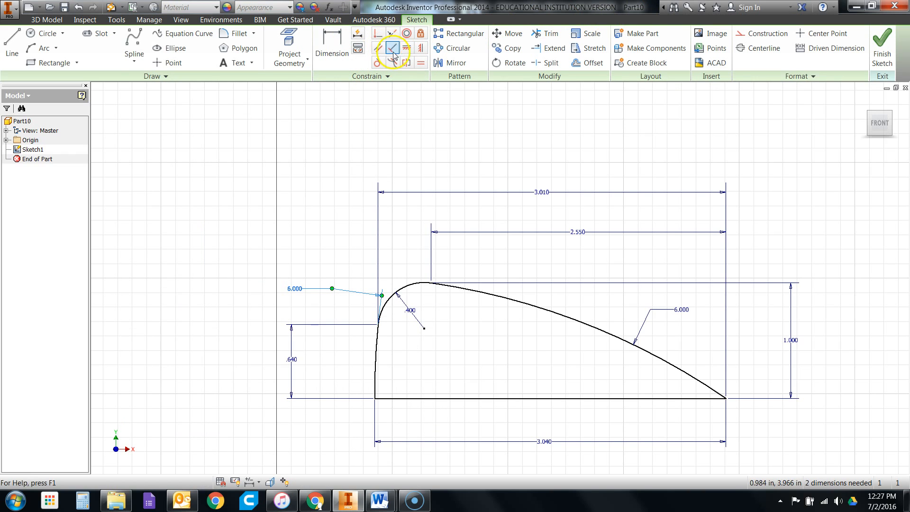
pyautogui.click(379, 63)
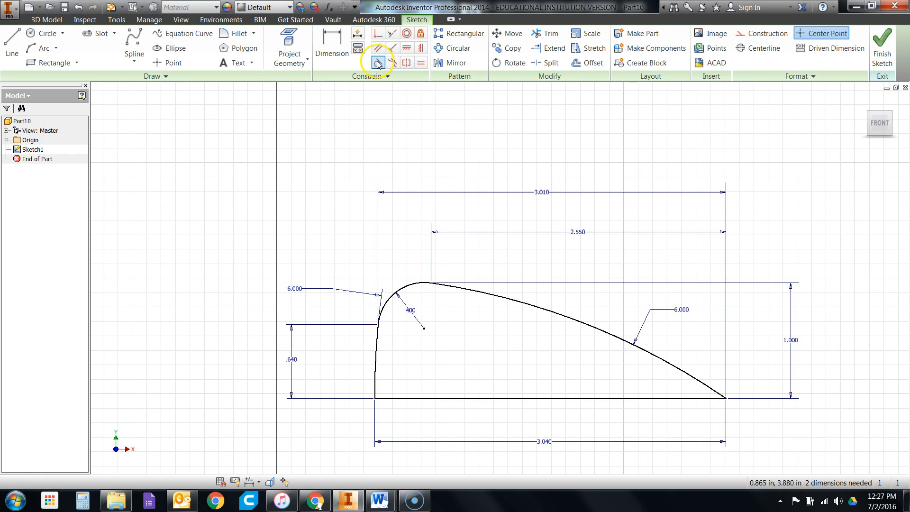
pyautogui.click(421, 284)
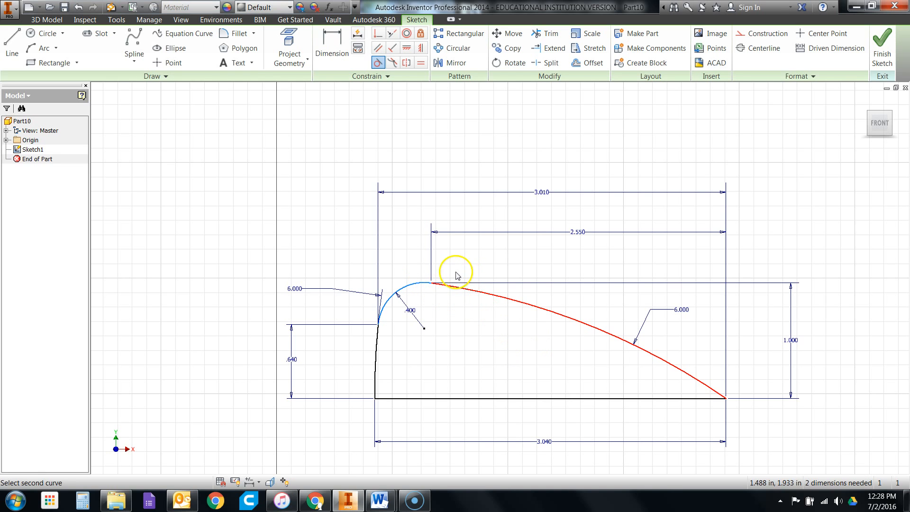
pyautogui.click(412, 283)
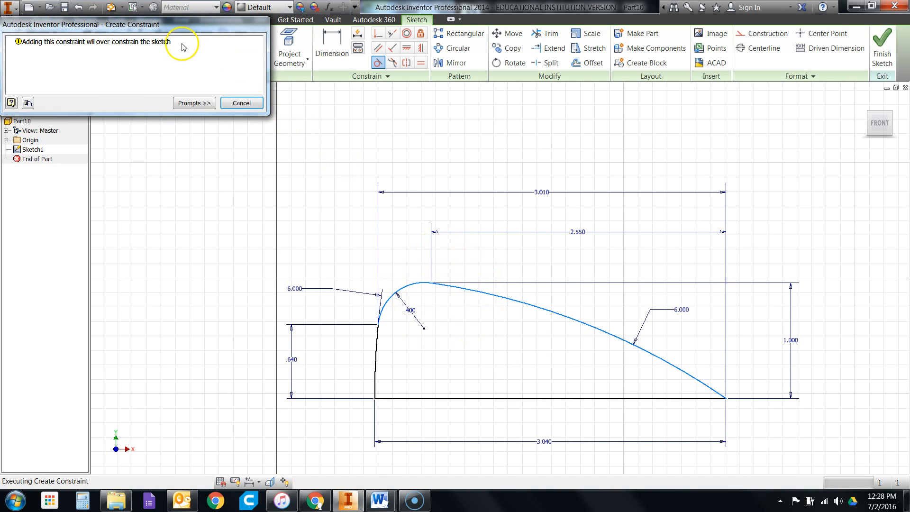
pyautogui.moveTo(192, 25); pyautogui.dragTo(507, 110)
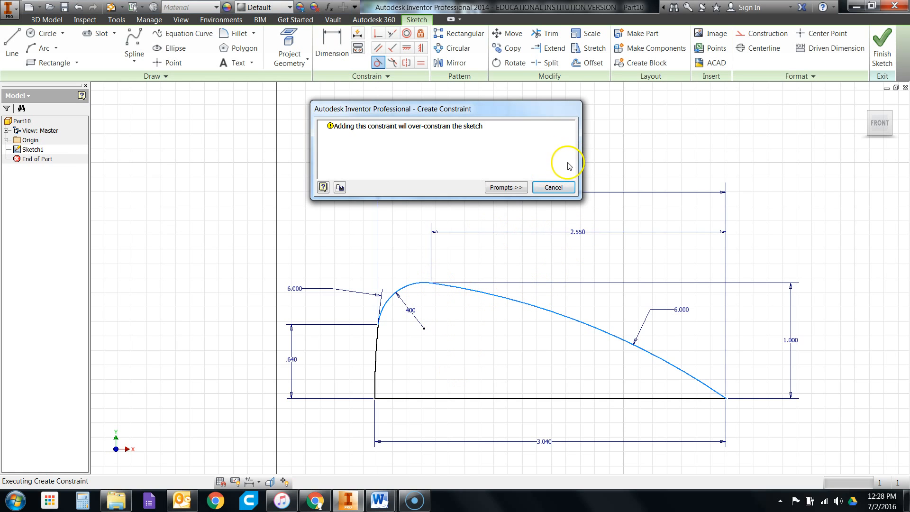
pyautogui.click(553, 187)
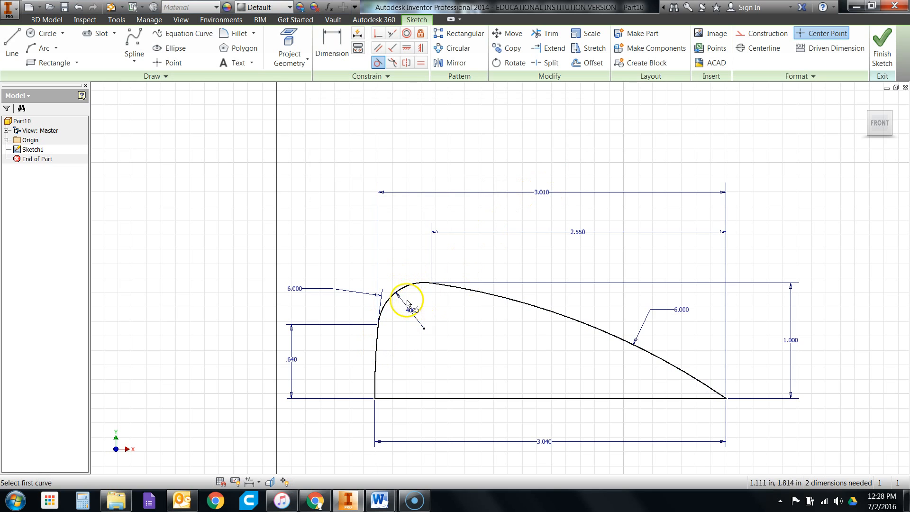
# - Try to make the 0.4 in arc tangent to the short left arc, and return the modeling window to half the screen
pyautogui.click(386, 302)
pyautogui.click(378, 356)
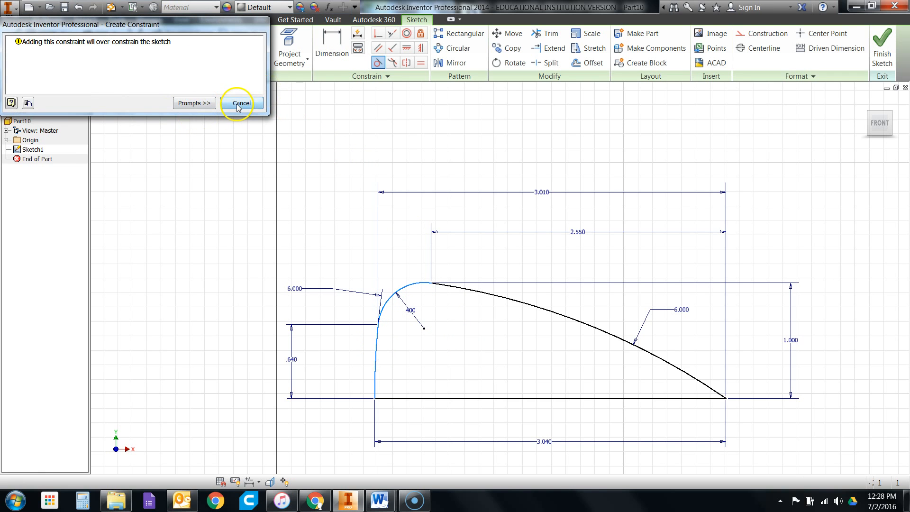
pyautogui.click(239, 103)
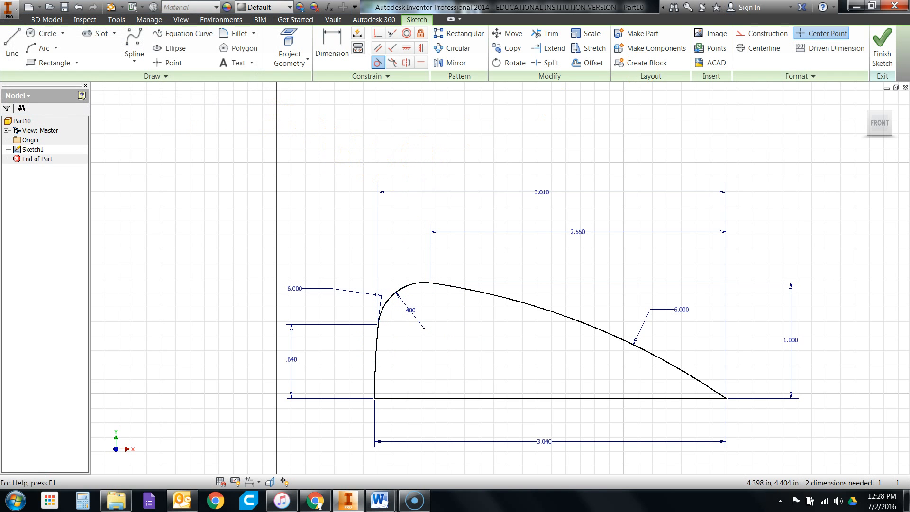
pyautogui.moveTo(500, 9); pyautogui.dragTo(907, 57)
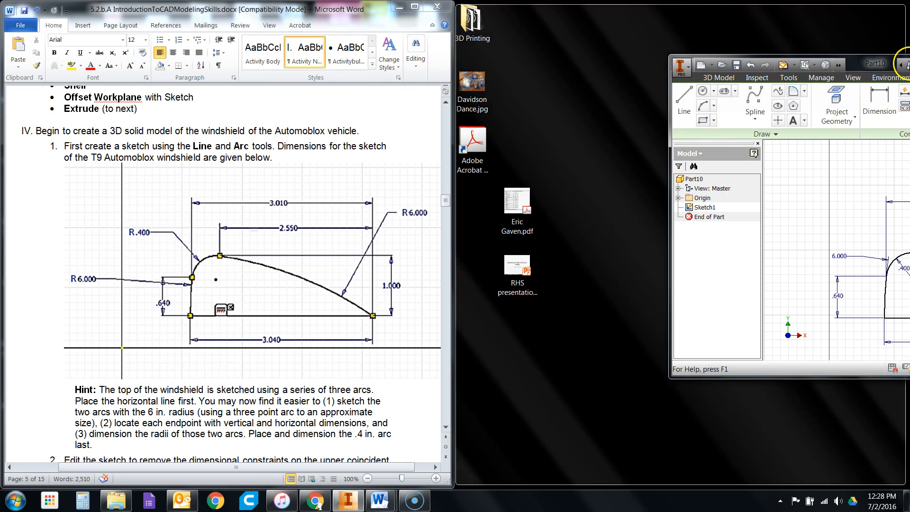
# - Read step 2 of the activity document and its figures on which dimensions to delete and where to add tangent constraints
pyautogui.scroll(-2, 179, 270)
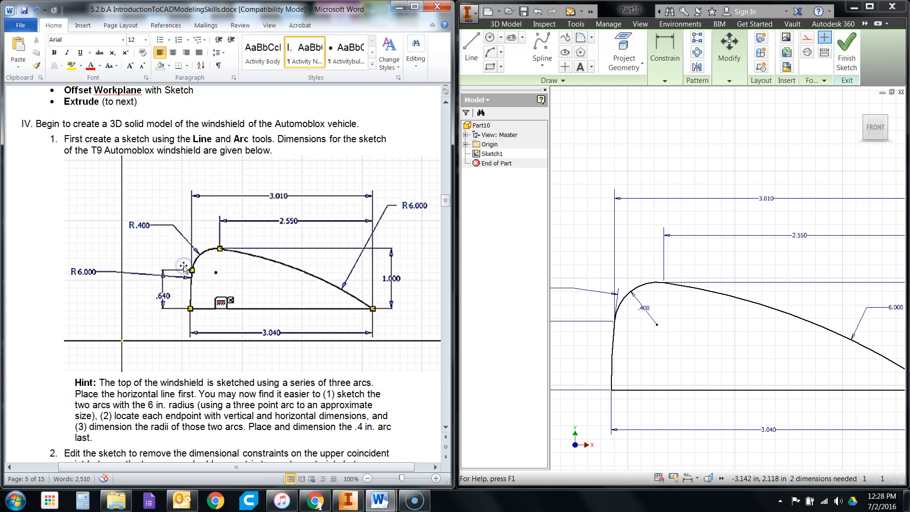
pyautogui.scroll(-3, 179, 270)
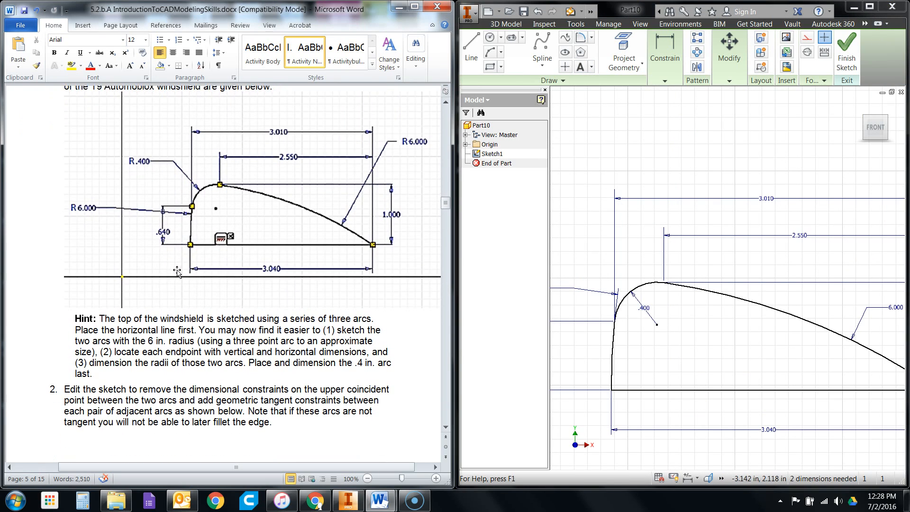
pyautogui.scroll(-7, 175, 271)
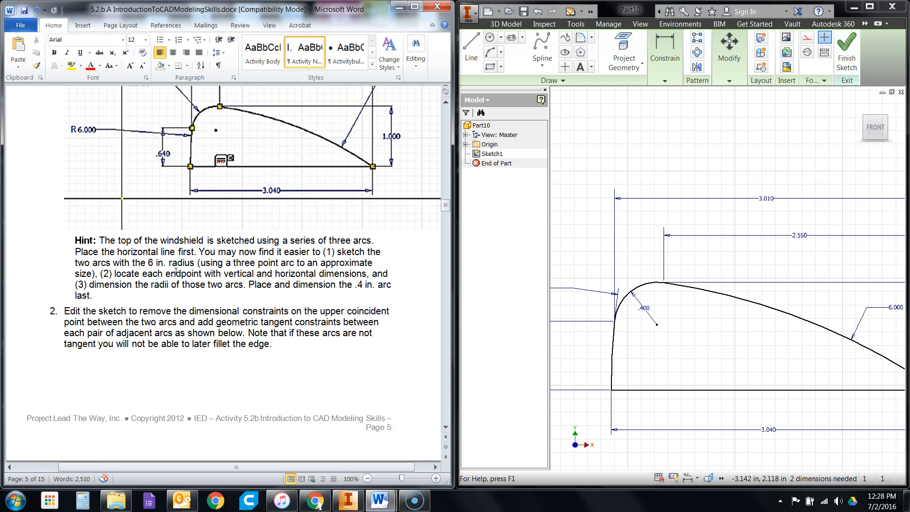
pyautogui.scroll(-6, 168, 285)
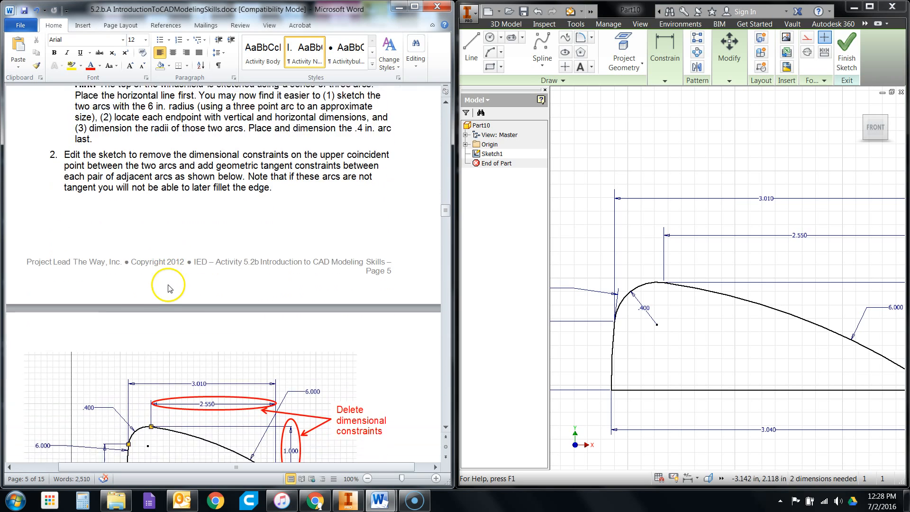
pyautogui.scroll(-3, 169, 290)
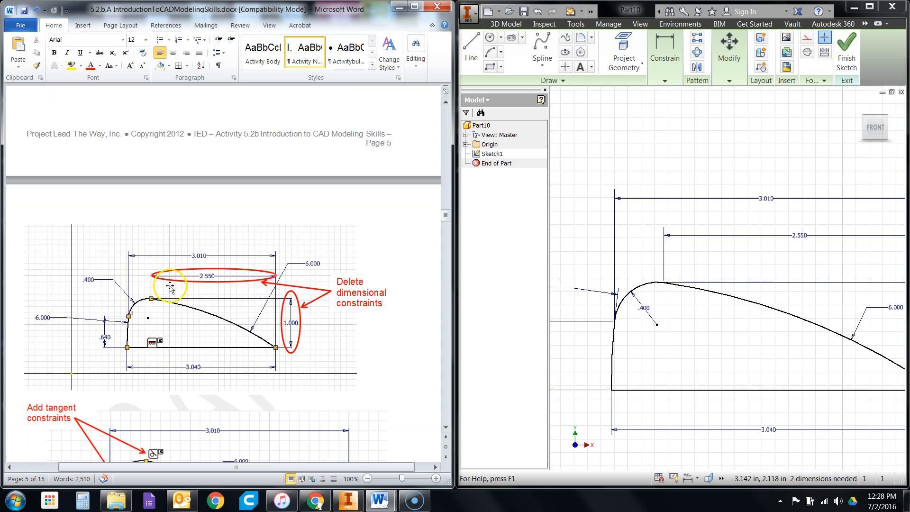
pyautogui.scroll(-3, 169, 284)
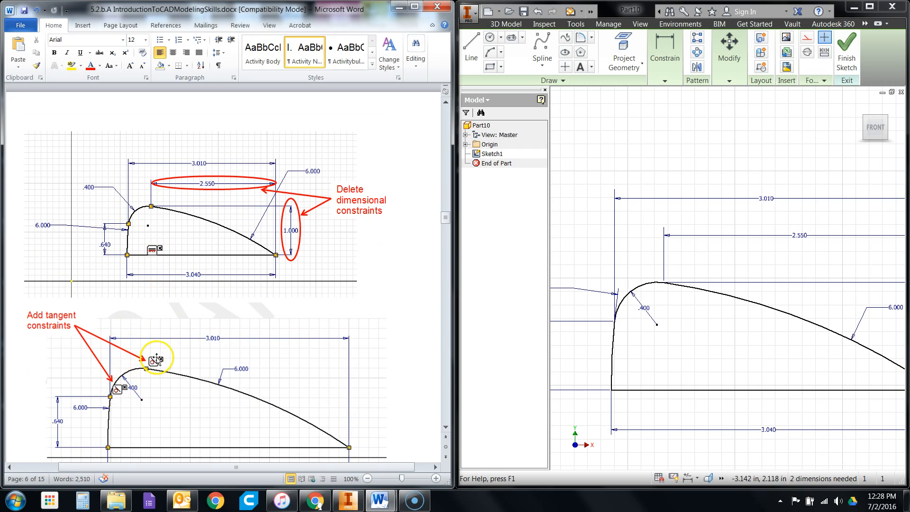
pyautogui.scroll(-3, 157, 359)
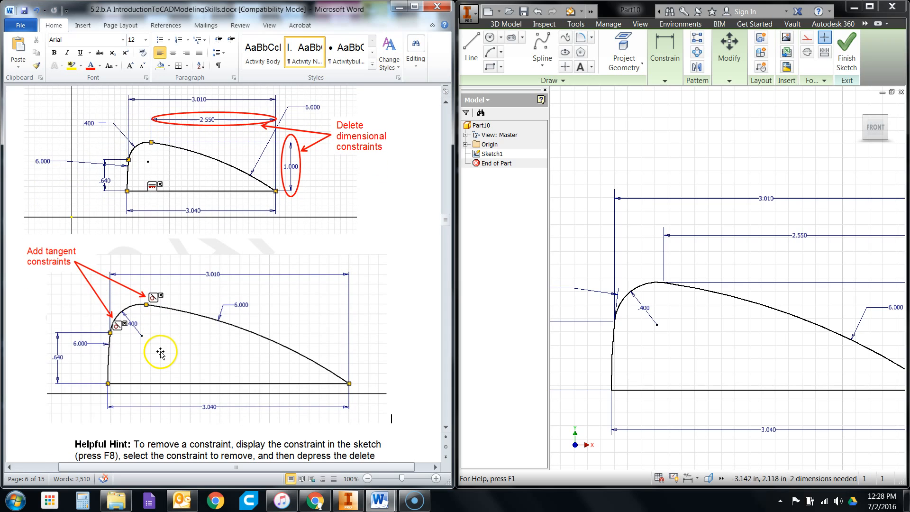
pyautogui.scroll(-1, 159, 356)
pyautogui.scroll(-1, 152, 366)
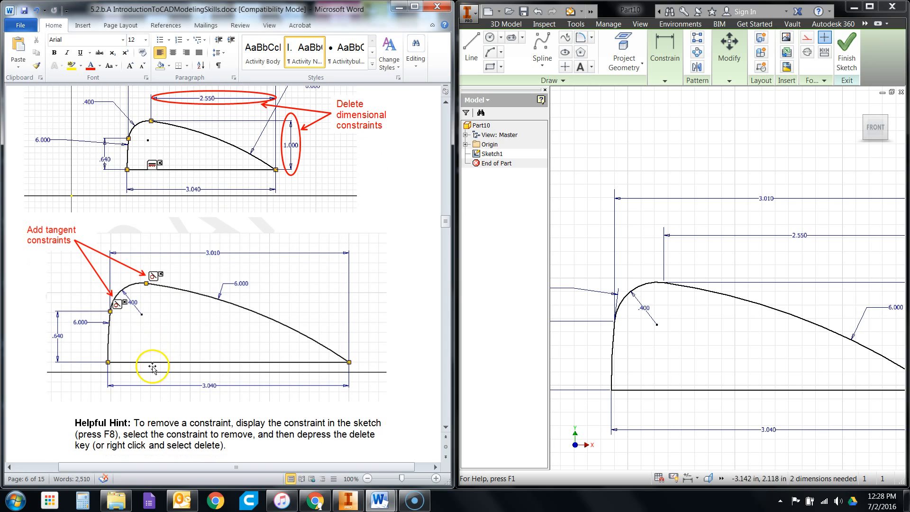
pyautogui.scroll(3, 301, 219)
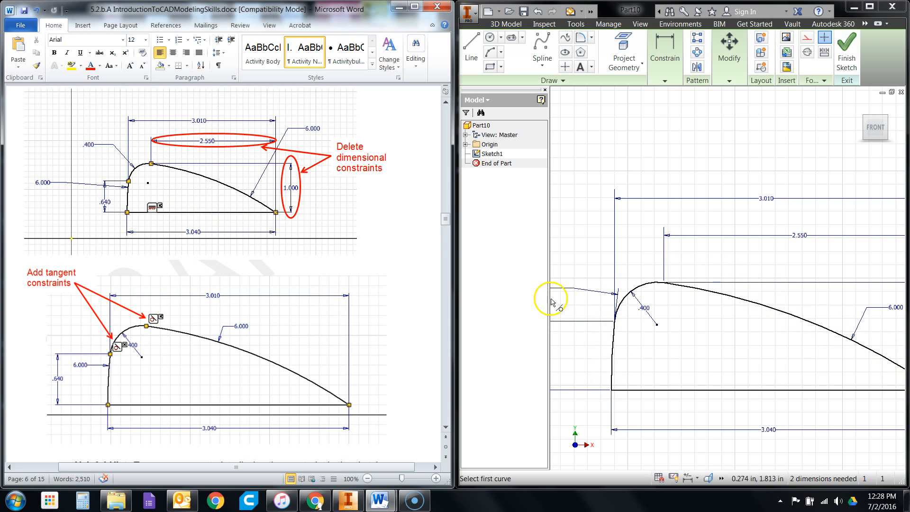
# - Leave the Tangent constraint command and delete the 2.55 in horizontal and 1 in vertical dimensions of the long arc's upper endpoint
pyautogui.rightClick(632, 159)
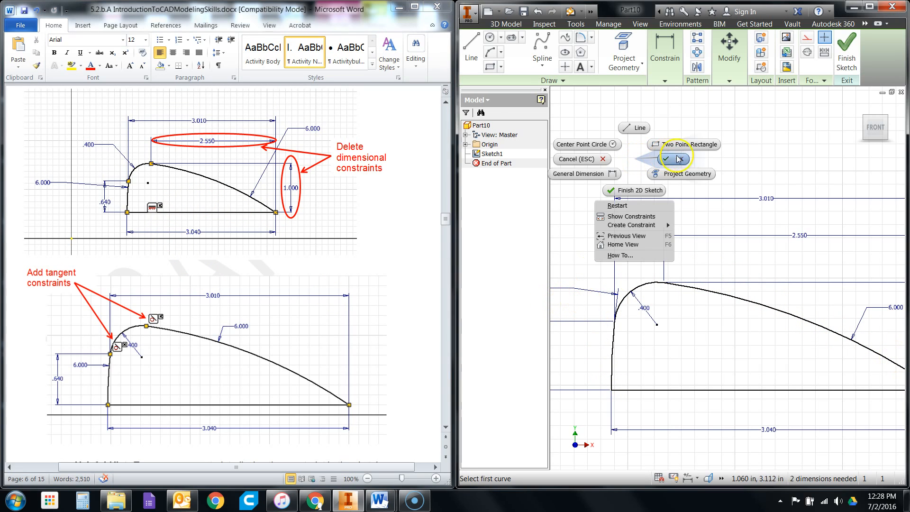
pyautogui.click(680, 160)
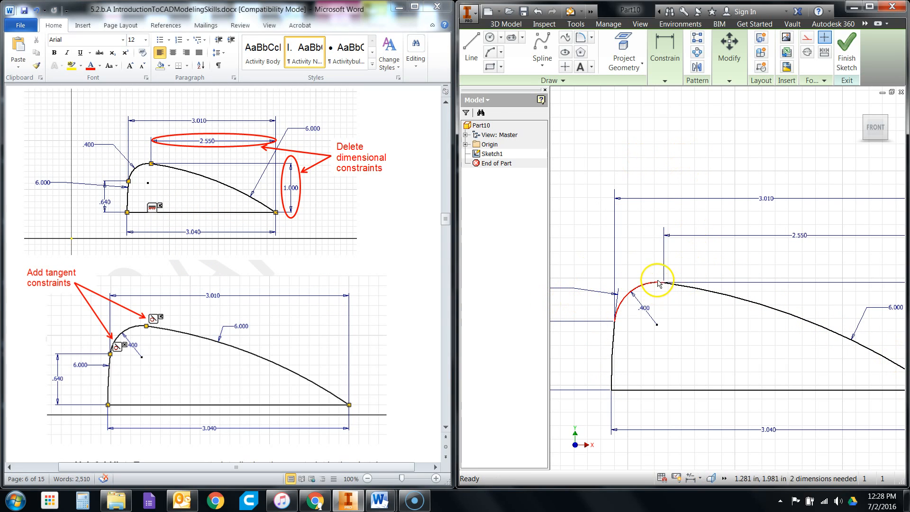
pyautogui.scroll(-4, 605, 276)
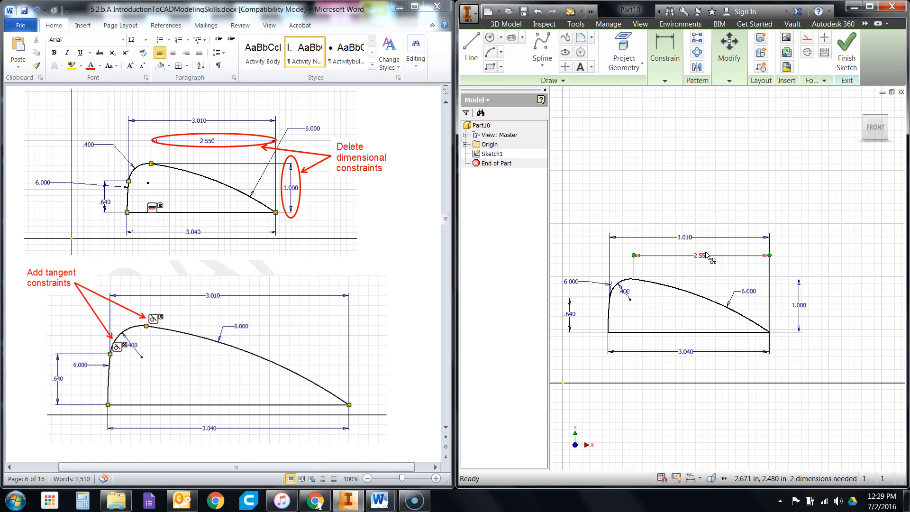
pyautogui.press('Delete')
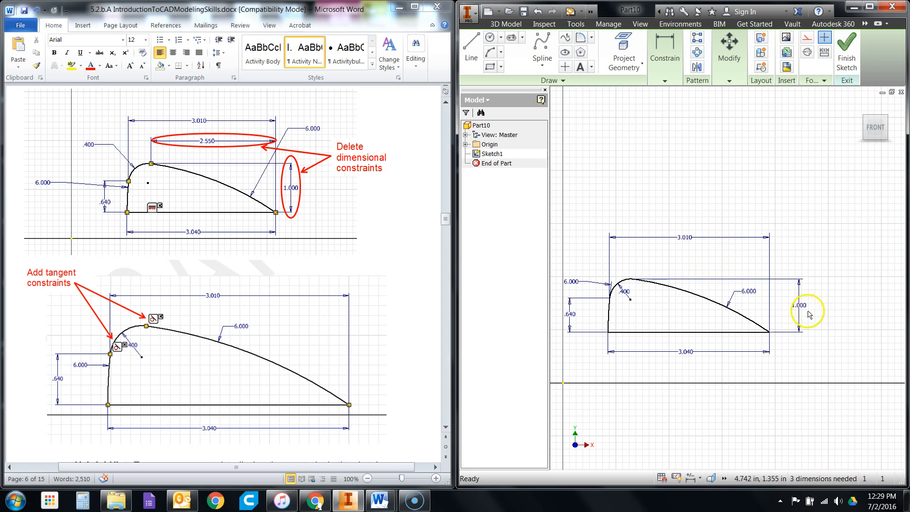
pyautogui.press('Delete')
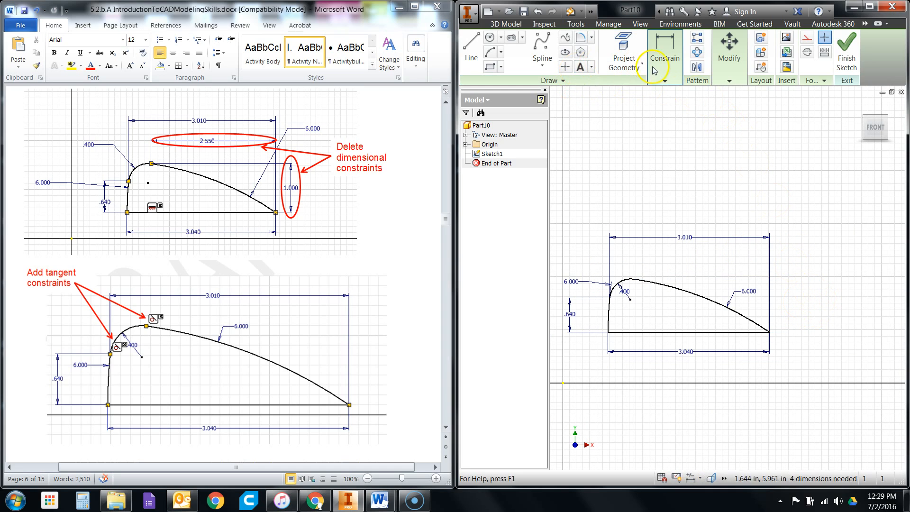
# - Add tangent constraints between the 0.4 in arc and each of the two adjoining 6 in arcs, and leave the command
pyautogui.click(665, 80)
pyautogui.click(631, 125)
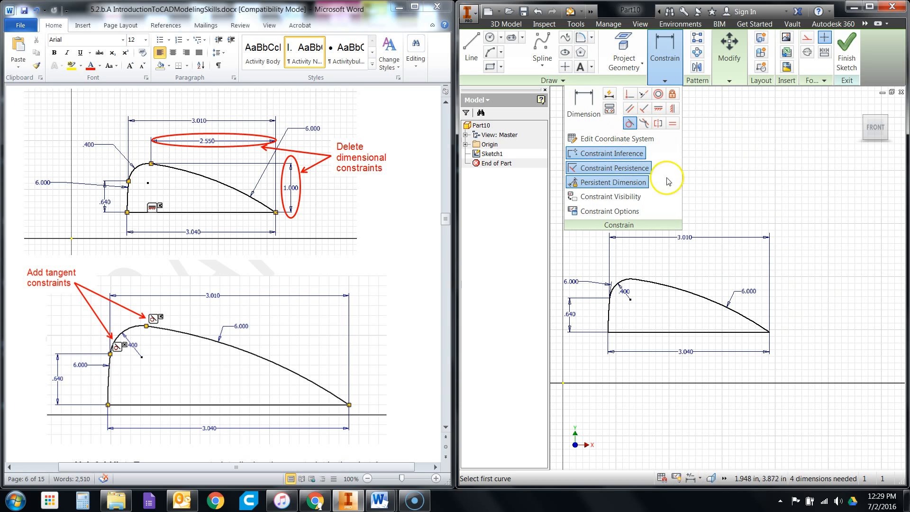
pyautogui.click(629, 283)
pyautogui.click(656, 285)
pyautogui.click(617, 286)
pyautogui.click(609, 319)
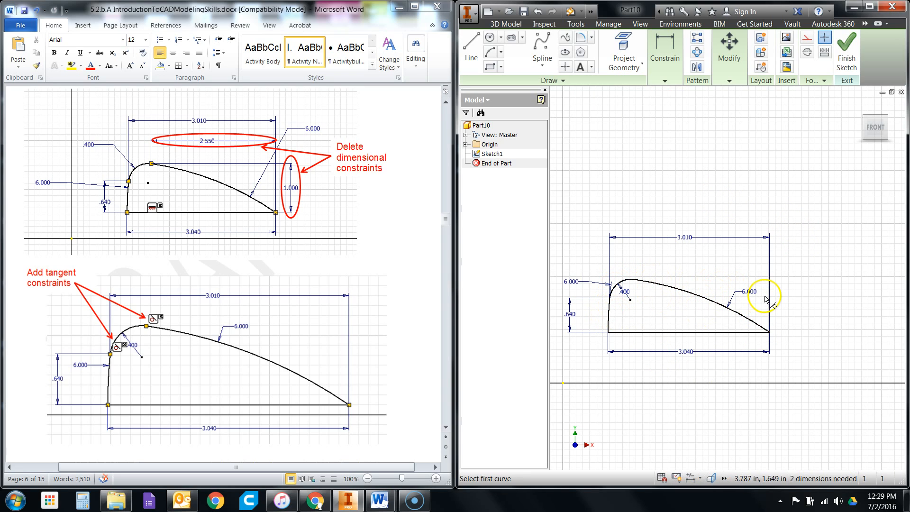
pyautogui.rightClick(701, 266)
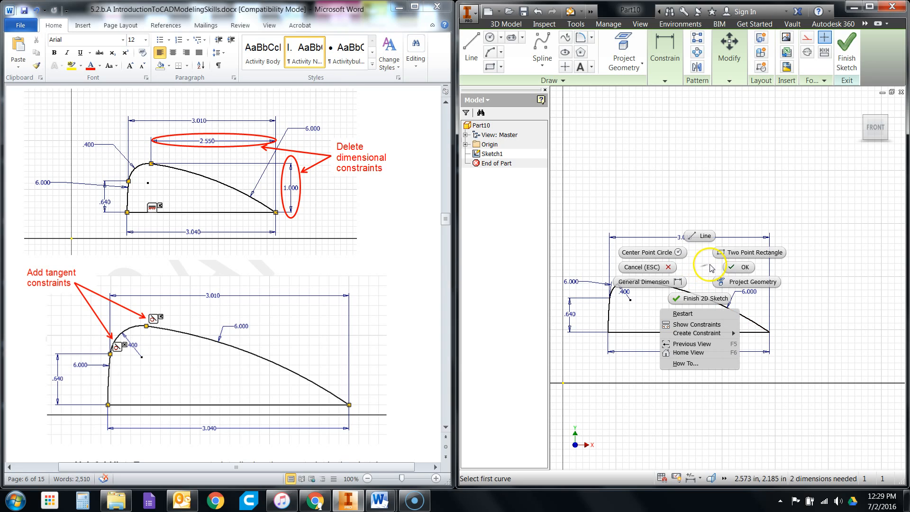
pyautogui.click(723, 259)
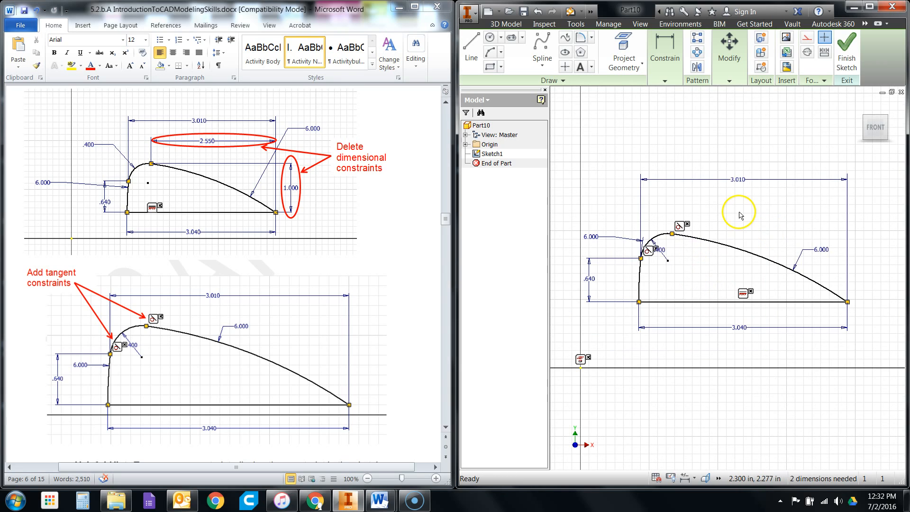
pyautogui.rightClick(738, 197)
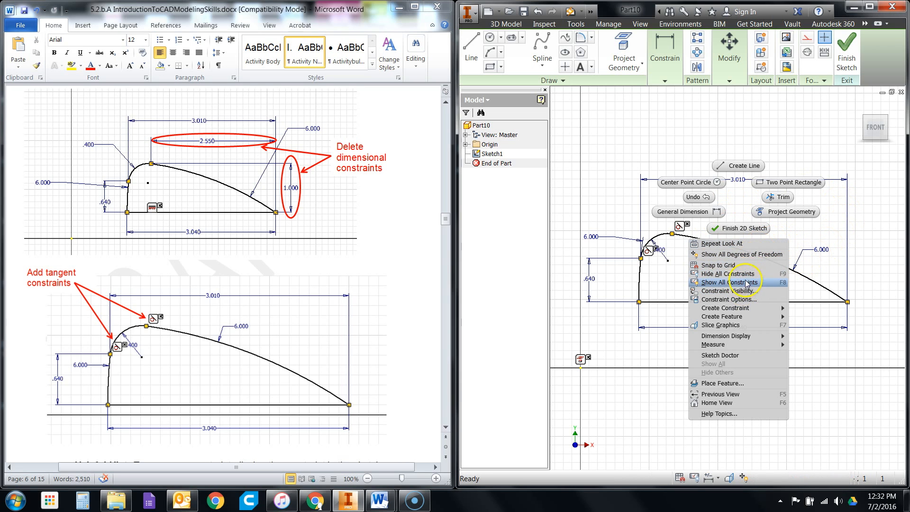
pyautogui.click(878, 234)
pyautogui.scroll(2, 711, 272)
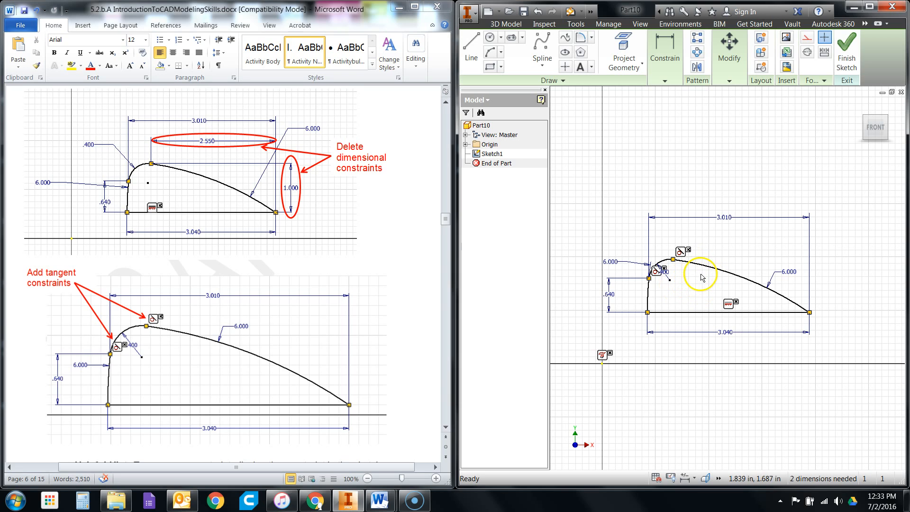
# - Read the extrusion instruction in the activity document and look up the windshield's width in the T9 dimensioned drawings and the blockish extrusion figure
pyautogui.click(411, 322)
pyautogui.scroll(-1, 420, 317)
pyautogui.scroll(-3, 408, 310)
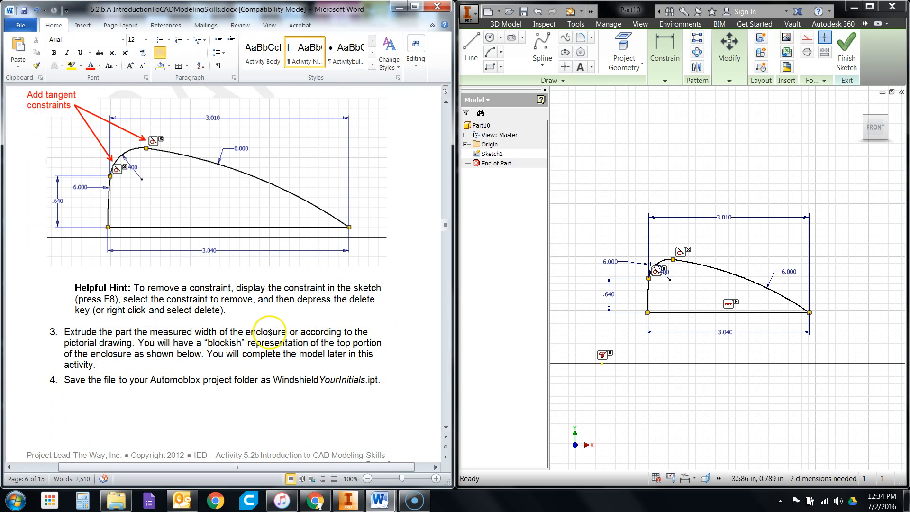
pyautogui.click(383, 499)
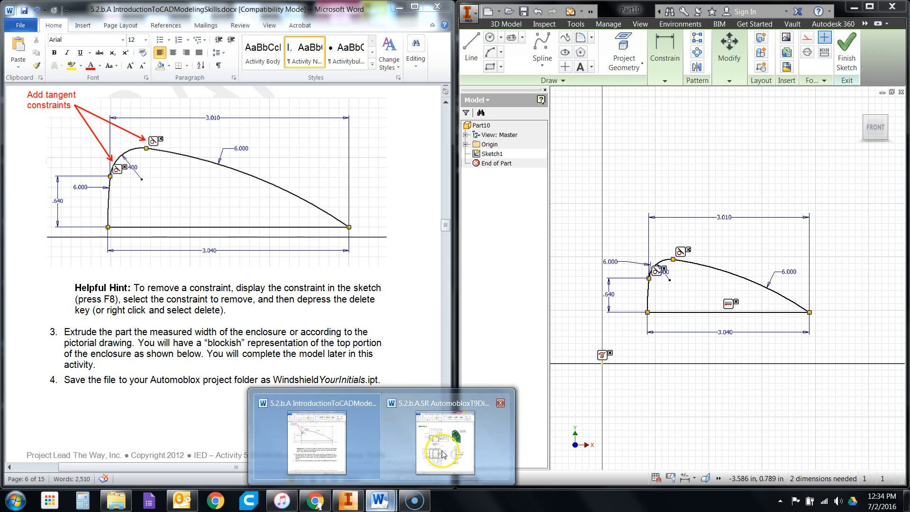
pyautogui.click(441, 451)
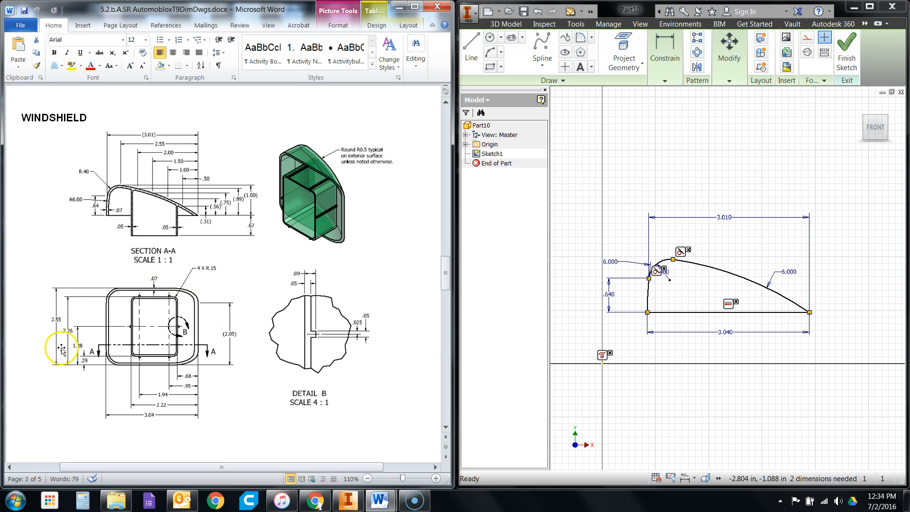
pyautogui.scroll(-1, 268, 273)
pyautogui.scroll(-1, 269, 273)
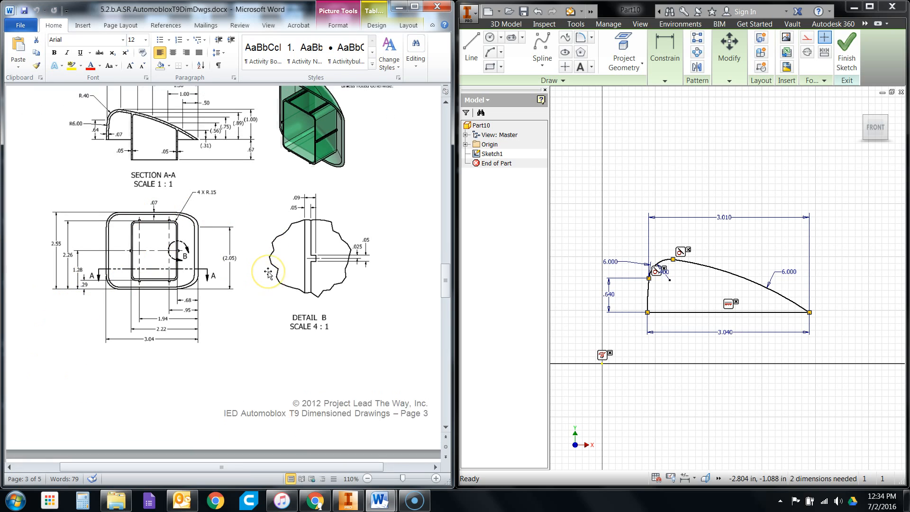
pyautogui.scroll(2, 268, 274)
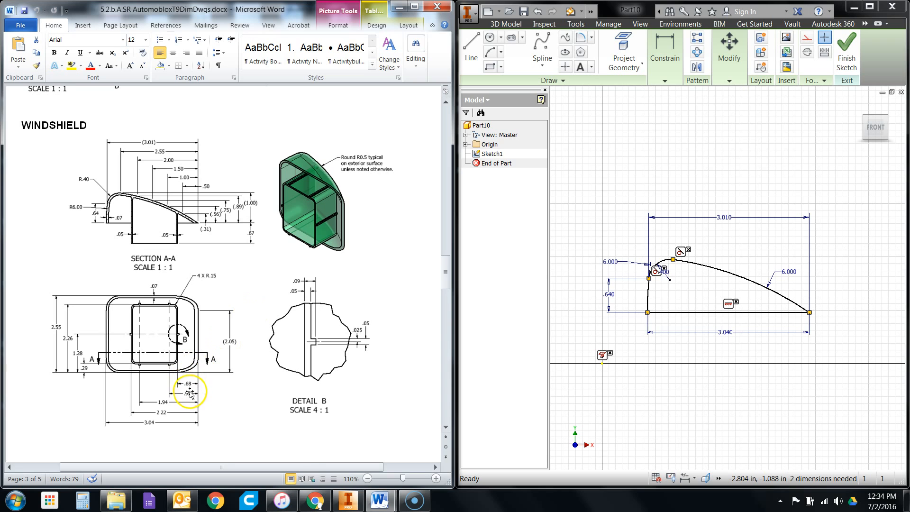
pyautogui.moveTo(379, 501)
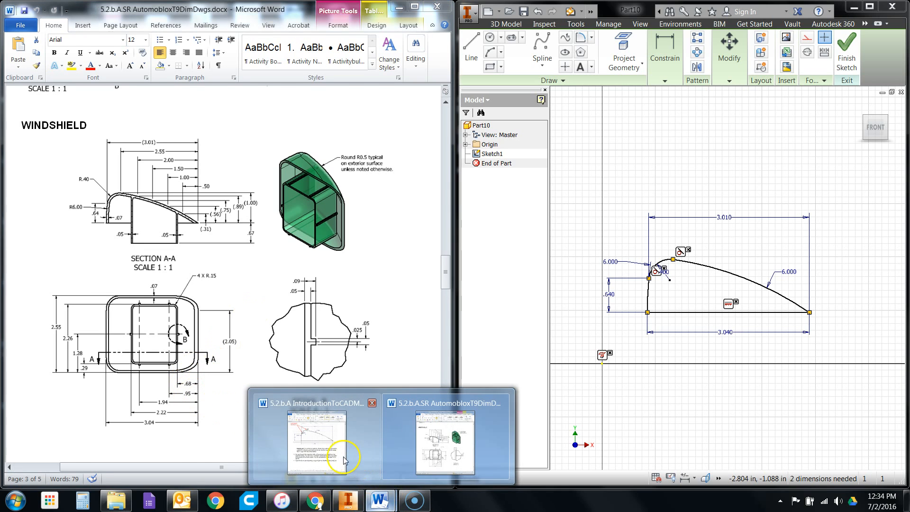
pyautogui.click(343, 453)
pyautogui.scroll(-8, 293, 318)
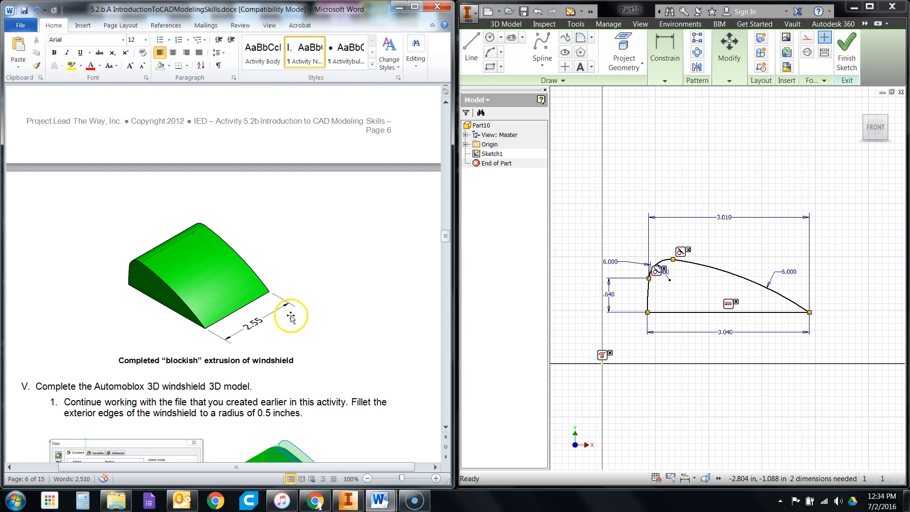
pyautogui.scroll(-4, 319, 293)
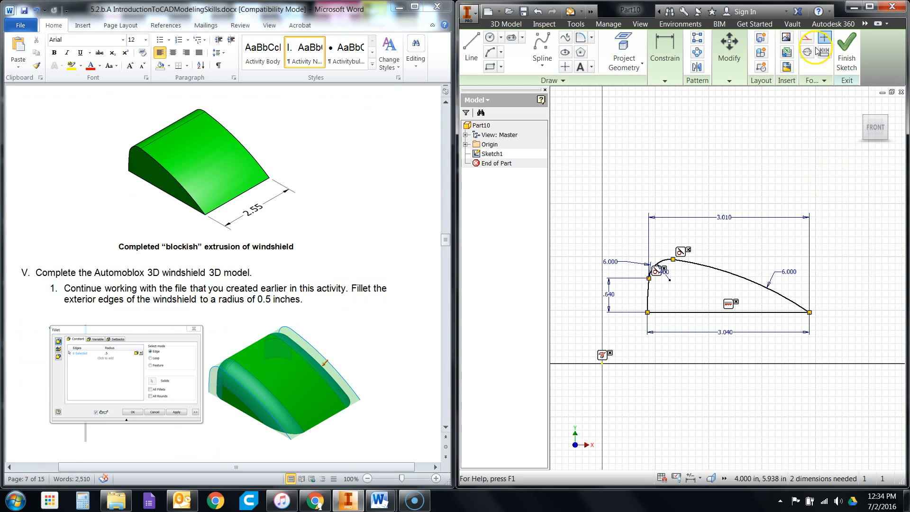
# - Finish the sketch and extrude the windshield profile 2.55 in backward from the sketch plane
pyautogui.click(846, 50)
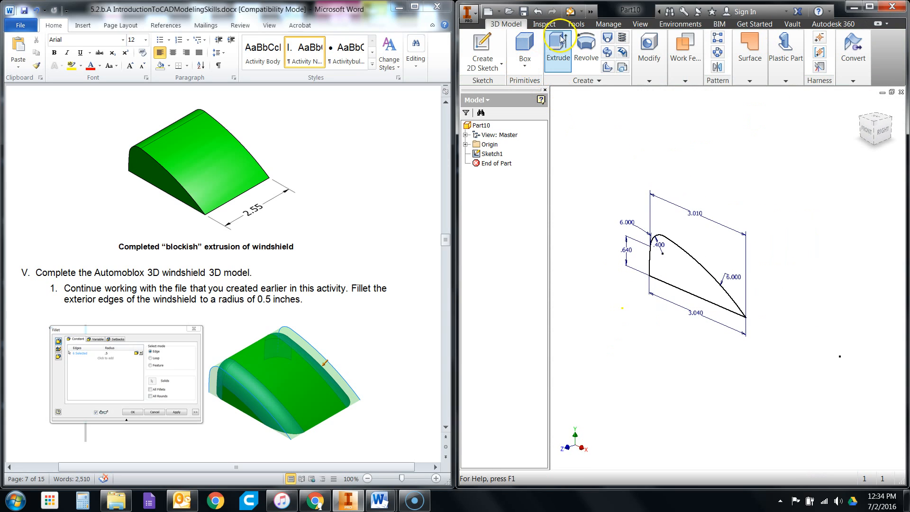
pyautogui.click(568, 70)
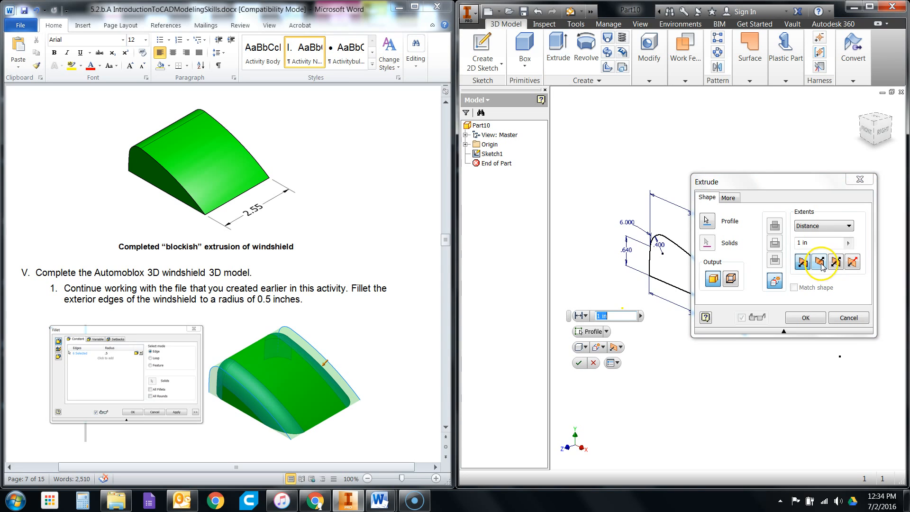
pyautogui.click(820, 262)
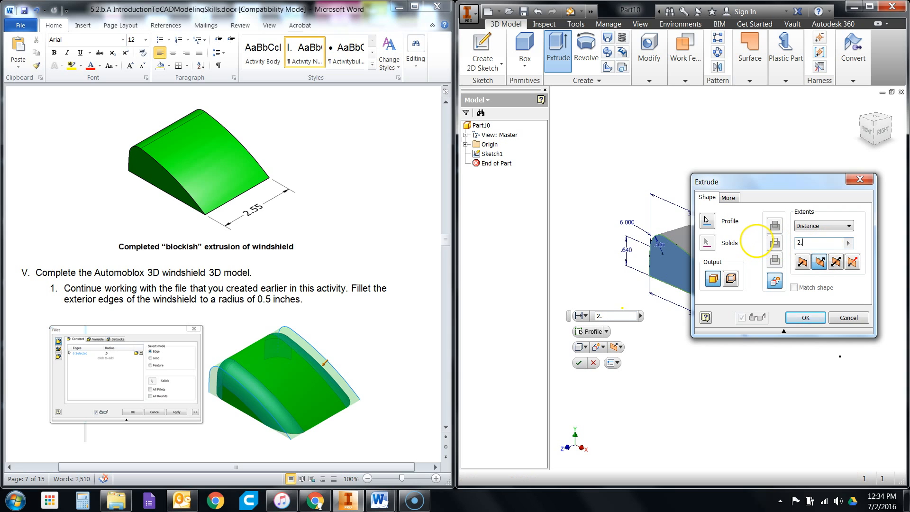
pyautogui.moveTo(768, 180); pyautogui.dragTo(447, 112)
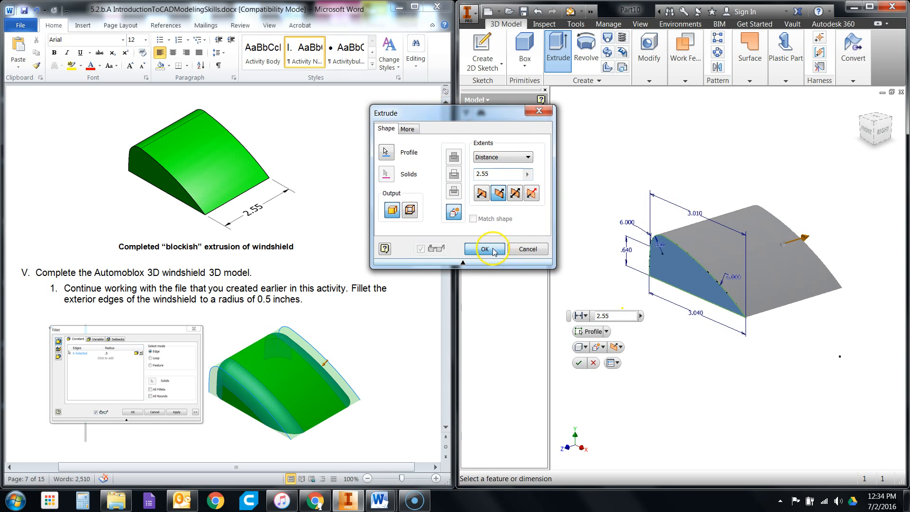
pyautogui.click(484, 249)
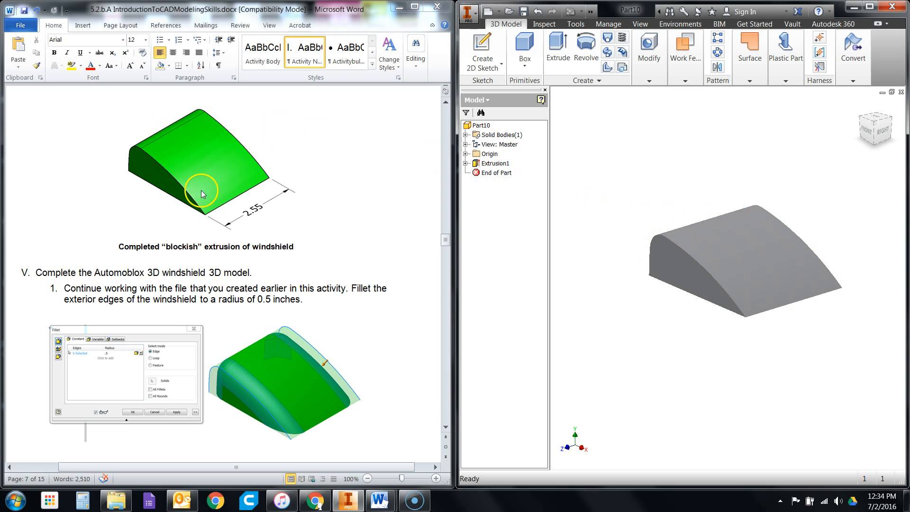
# - Fillet the curved exterior edge chains on both sides of the windshield with a 0.5 in radius
pyautogui.scroll(3, 785, 453)
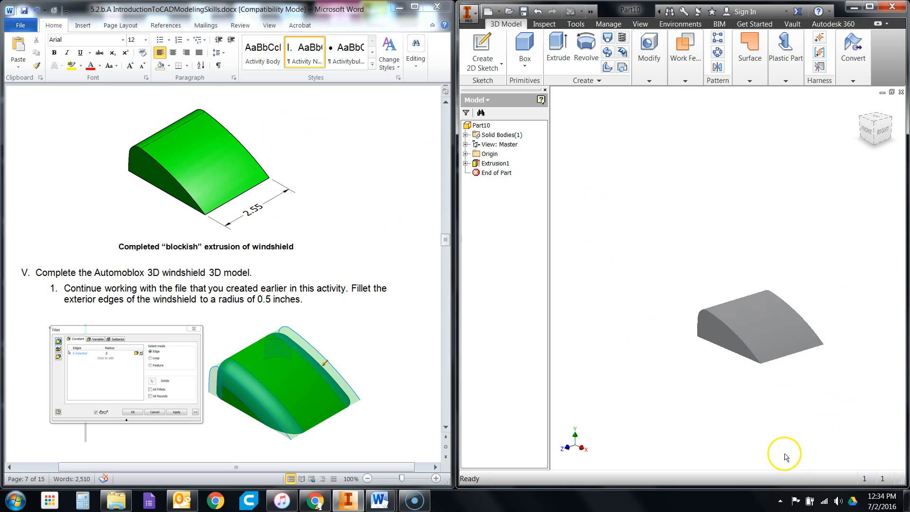
pyautogui.scroll(-1, 880, 331)
pyautogui.scroll(-2, 774, 322)
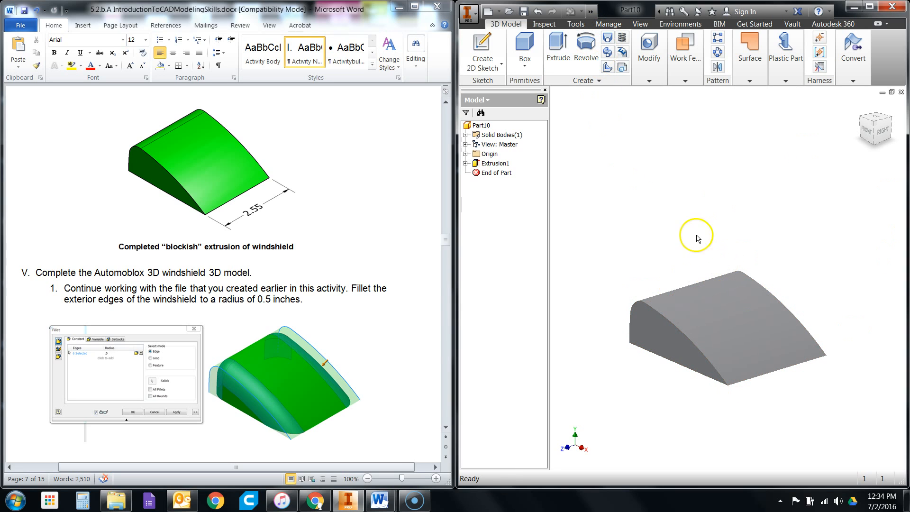
pyautogui.click(649, 79)
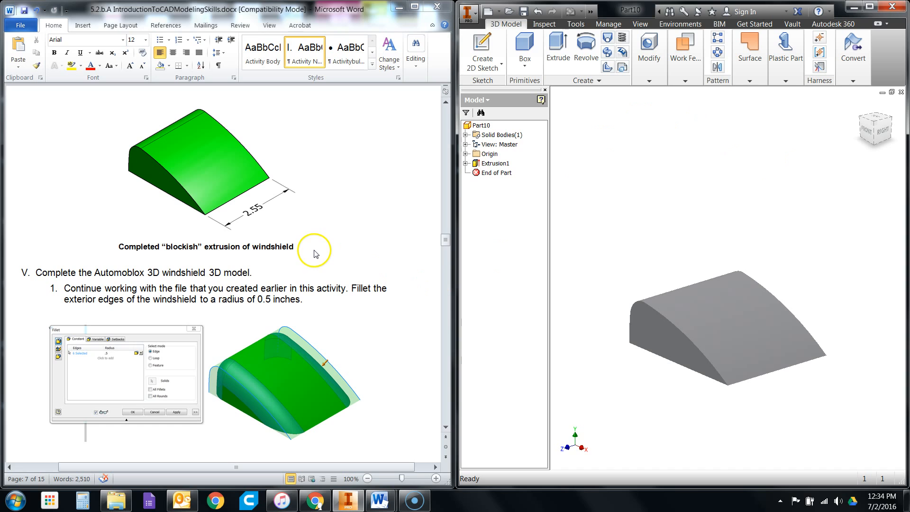
pyautogui.scroll(-2, 327, 258)
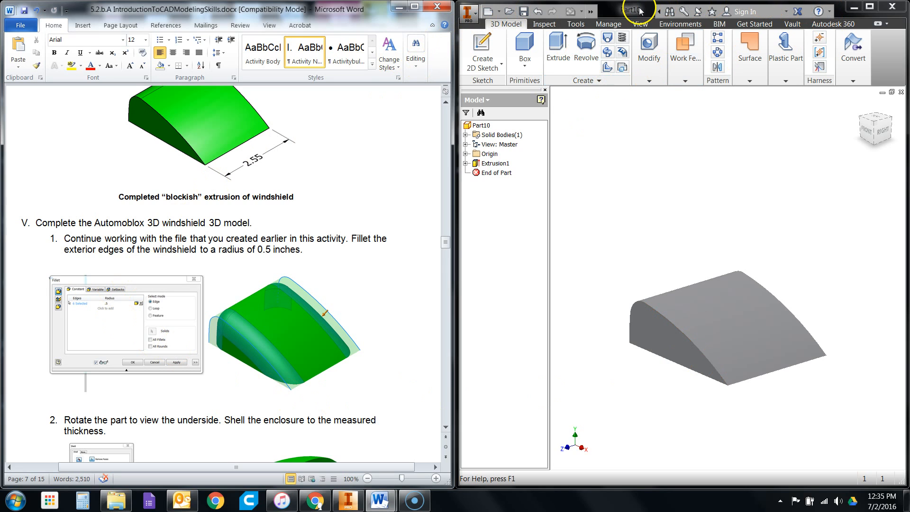
pyautogui.click(648, 77)
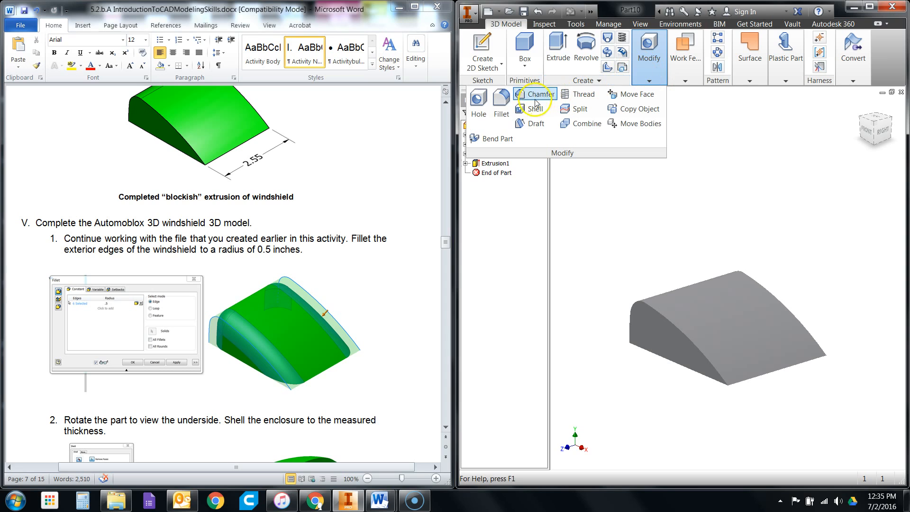
pyautogui.click(501, 101)
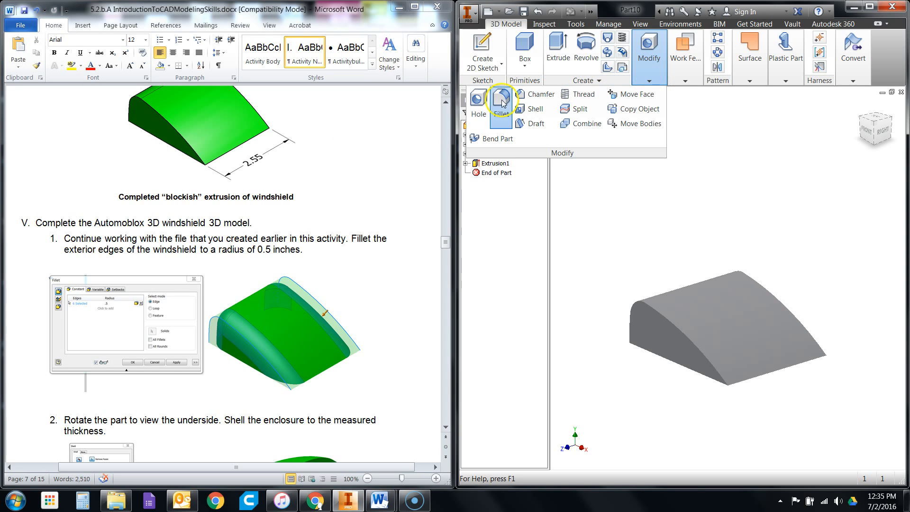
pyautogui.moveTo(686, 232); pyautogui.dragTo(458, 43)
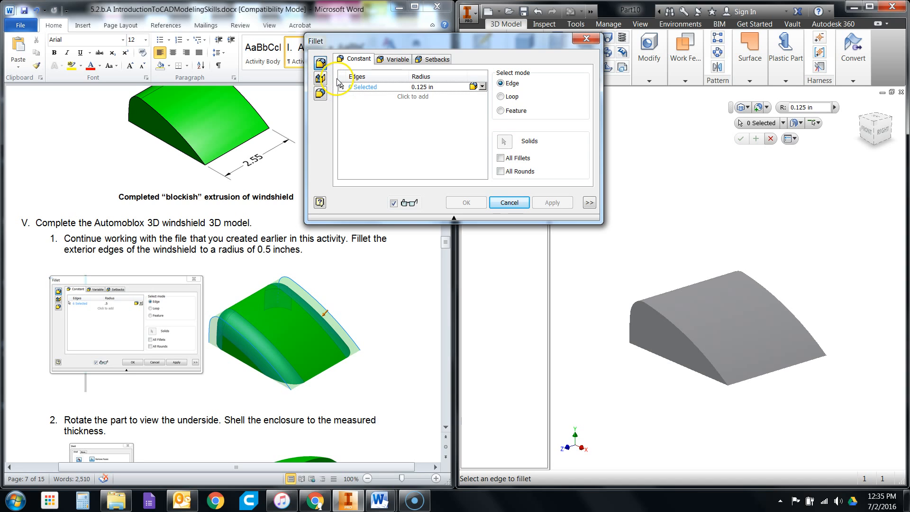
pyautogui.click(326, 66)
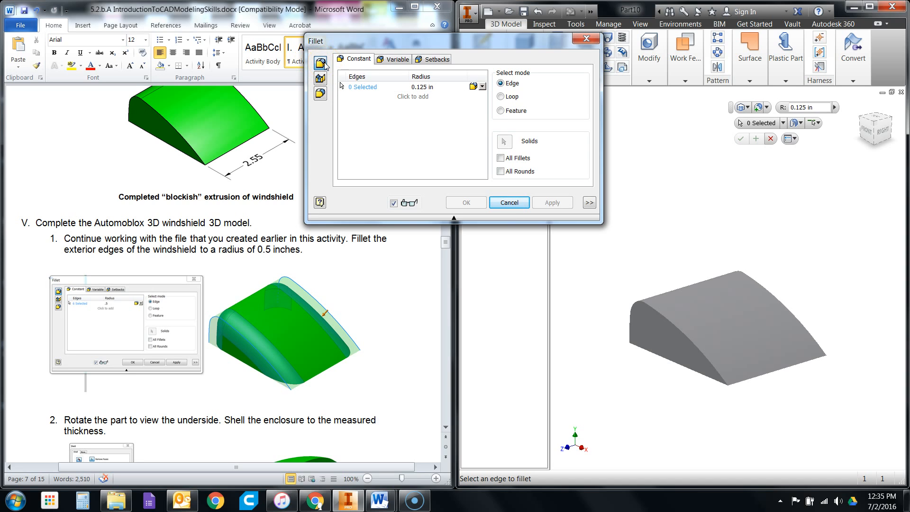
pyautogui.click(668, 322)
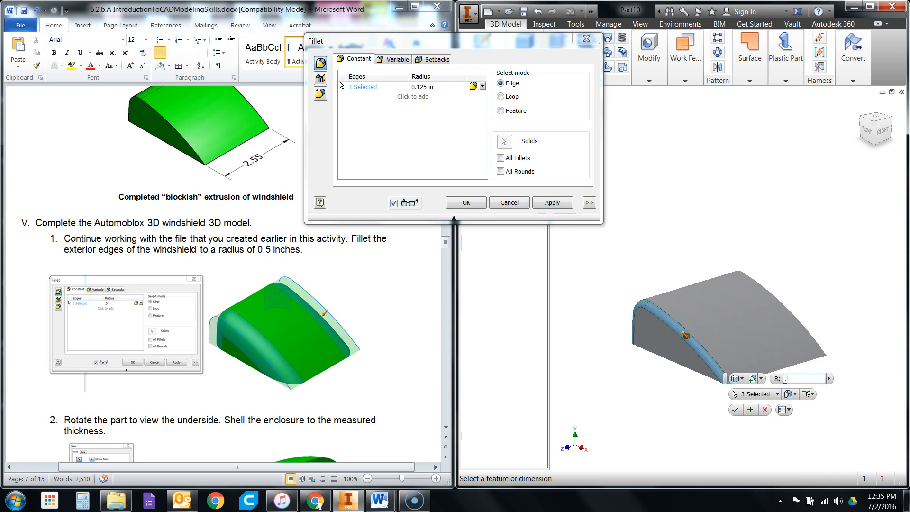
pyautogui.write('.5')
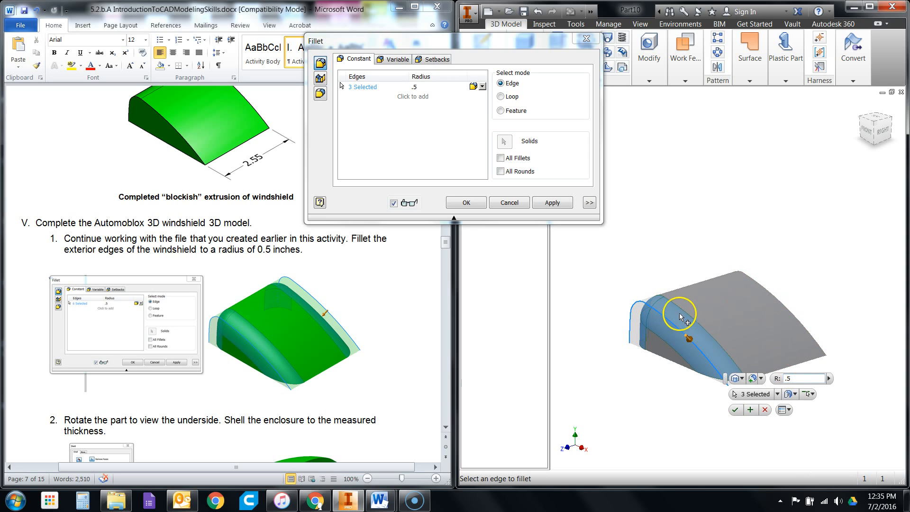
pyautogui.click(787, 312)
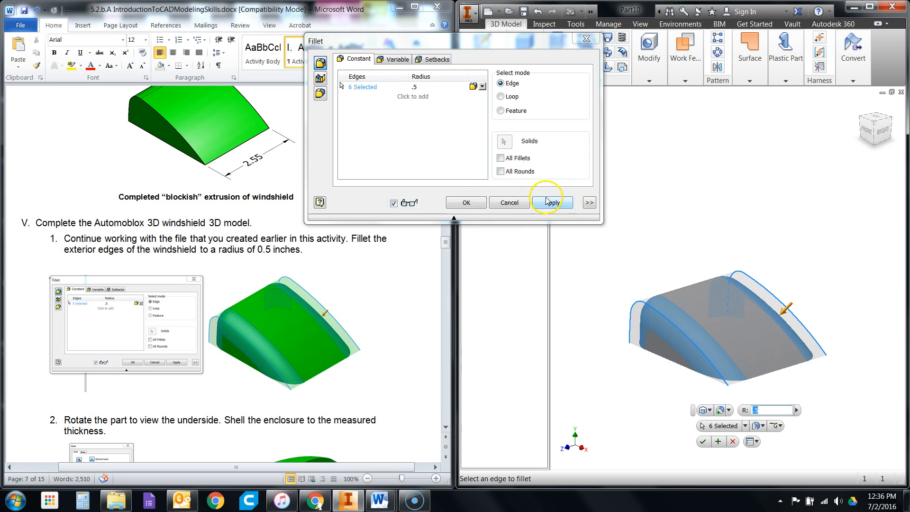
pyautogui.click(477, 203)
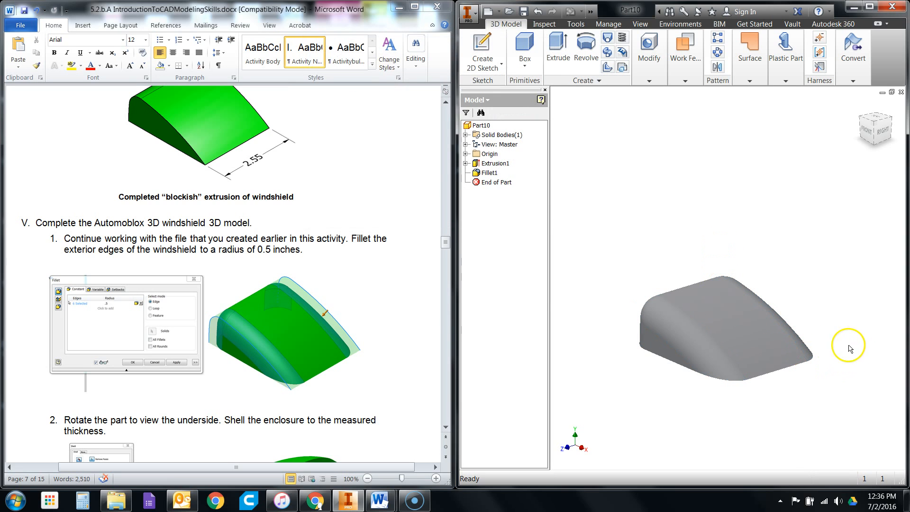
# - Read step 2 on shelling the enclosure and enlarge its Shell settings figure to examine the wall thickness
pyautogui.scroll(-3, 413, 328)
pyautogui.scroll(-5, 413, 328)
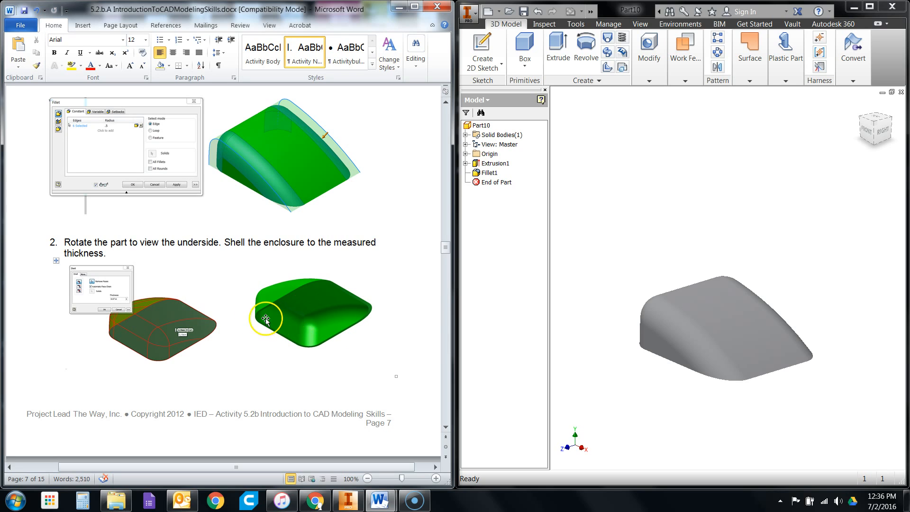
pyautogui.click(120, 304)
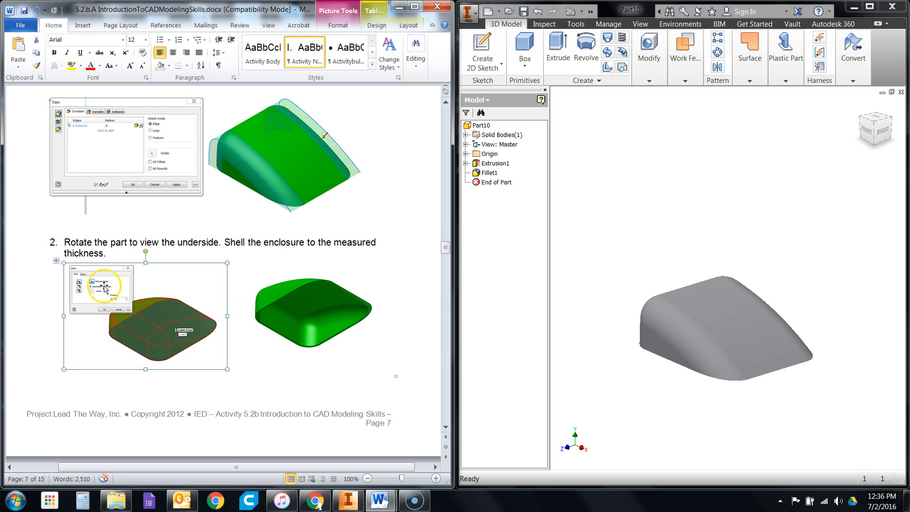
pyautogui.scroll(-12, 117, 304)
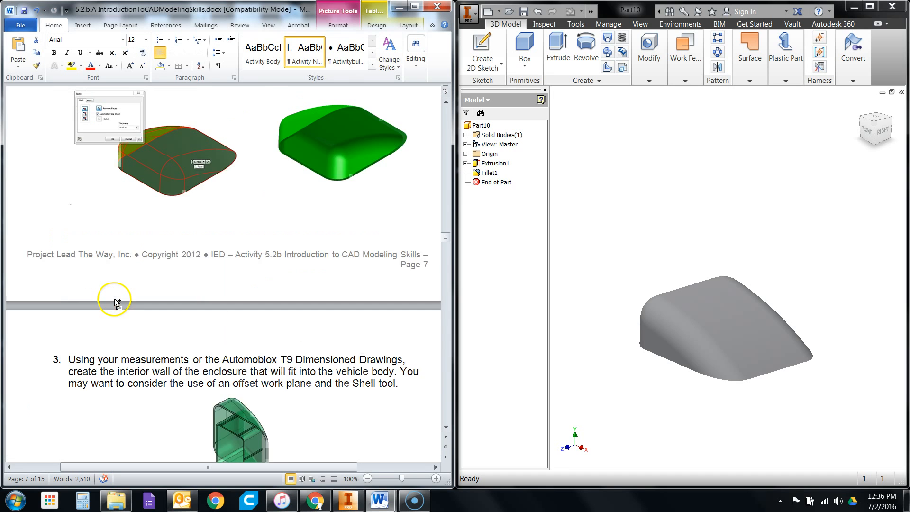
pyautogui.keyDown('ctrl'); pyautogui.scroll(2, 116, 297); pyautogui.keyUp('ctrl')
pyautogui.keyDown('ctrl'); pyautogui.scroll(11, 143, 195); pyautogui.keyUp('ctrl')
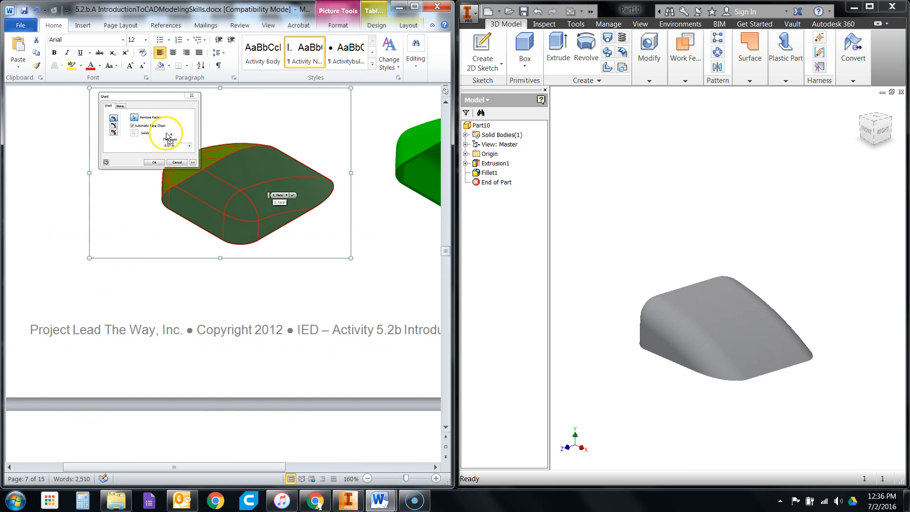
# - Examine the Shell settings figure in the activity document and look up the windshield's wall thickness in the T9 dimensioned drawings
pyautogui.keyDown('ctrl'); pyautogui.scroll(2, 264, 174); pyautogui.keyUp('ctrl')
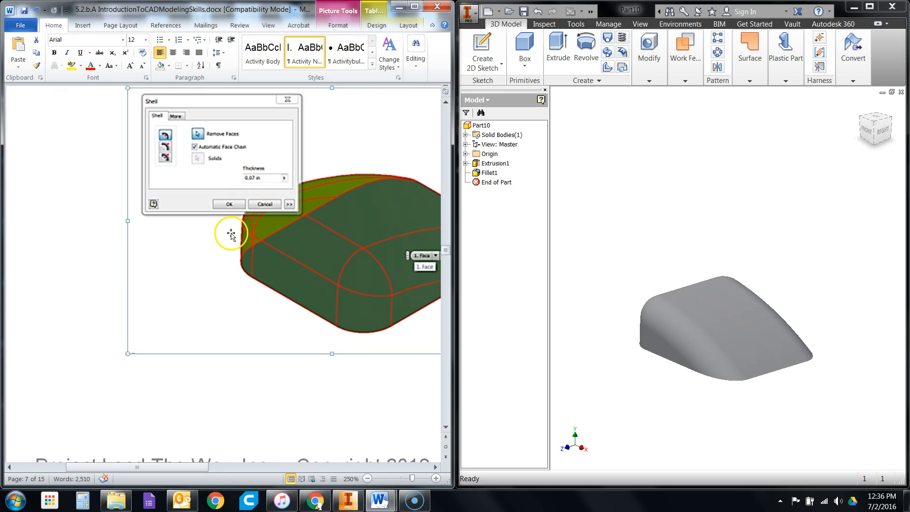
pyautogui.keyDown('ctrl'); pyautogui.scroll(-10, 179, 299); pyautogui.keyUp('ctrl')
pyautogui.keyDown('ctrl'); pyautogui.scroll(-6, 178, 296); pyautogui.keyUp('ctrl')
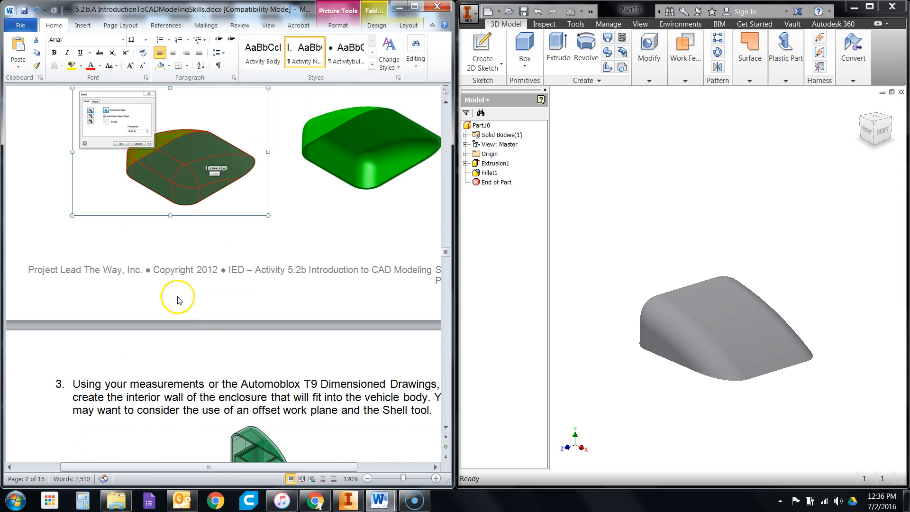
pyautogui.scroll(3, 219, 289)
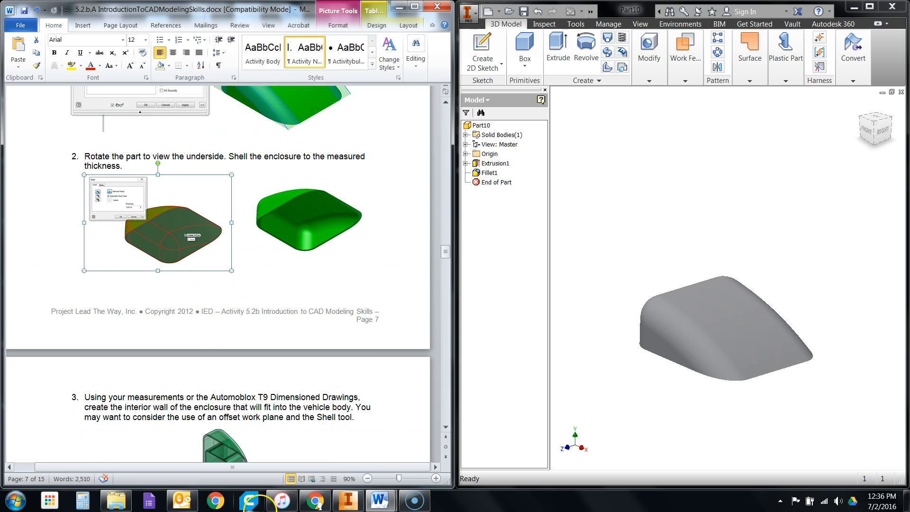
pyautogui.click(378, 500)
pyautogui.click(437, 452)
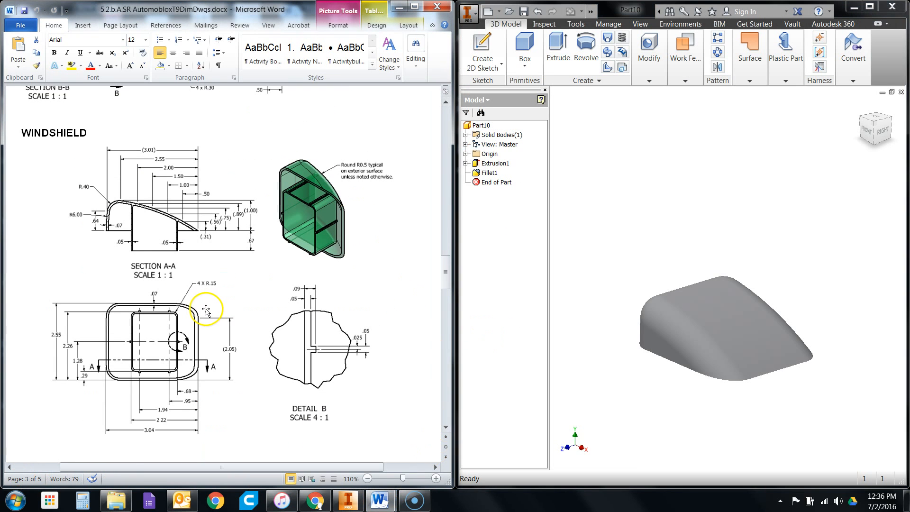
pyautogui.scroll(-1, 215, 311)
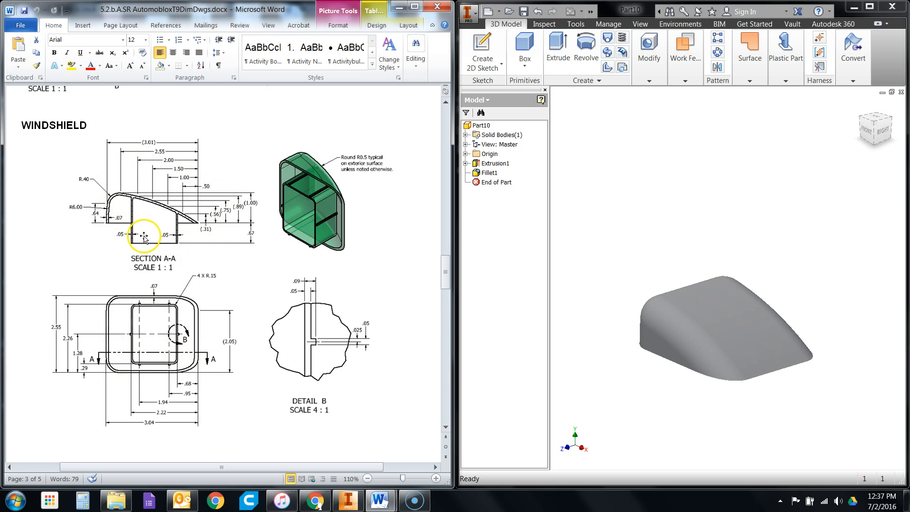
pyautogui.scroll(-1, 223, 291)
pyautogui.scroll(1, 223, 291)
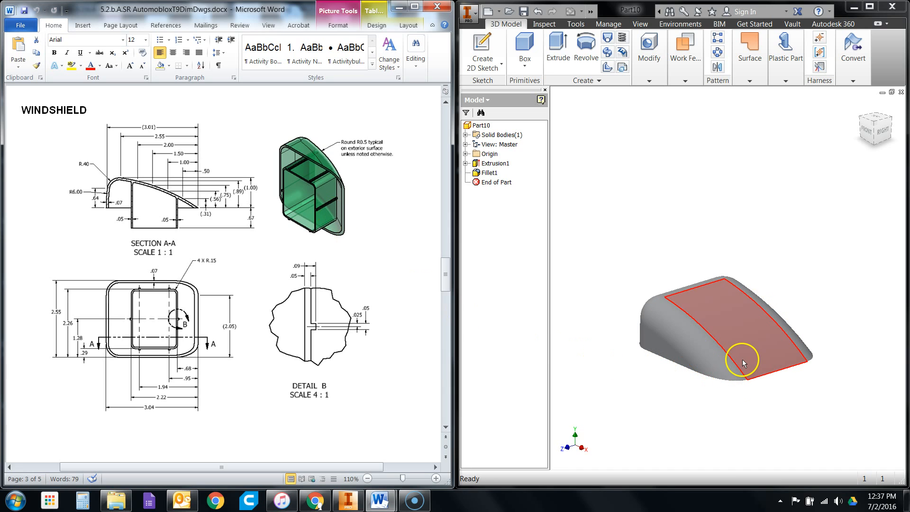
pyautogui.scroll(1, 140, 232)
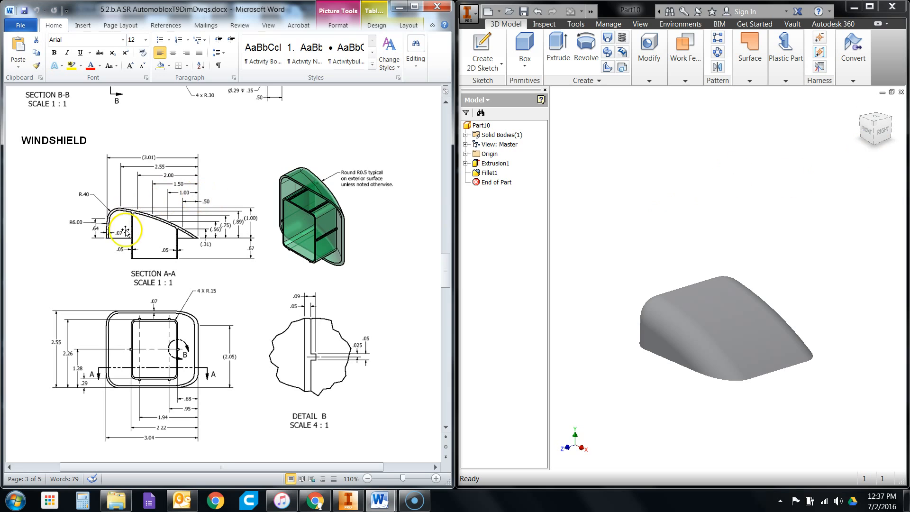
# - Shell the windshield from its underside, removing the flat bottom face and setting the wall thickness to .07 in
pyautogui.click(875, 143)
pyautogui.click(875, 141)
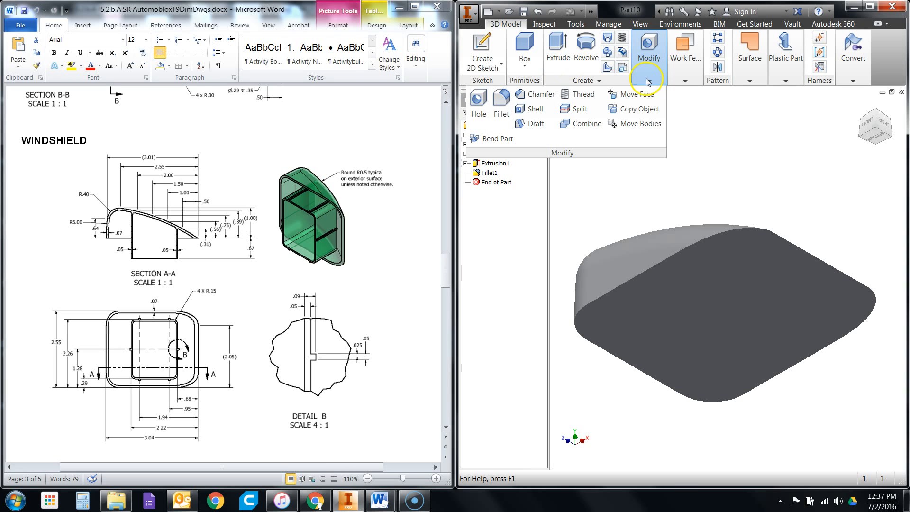
pyautogui.click(534, 112)
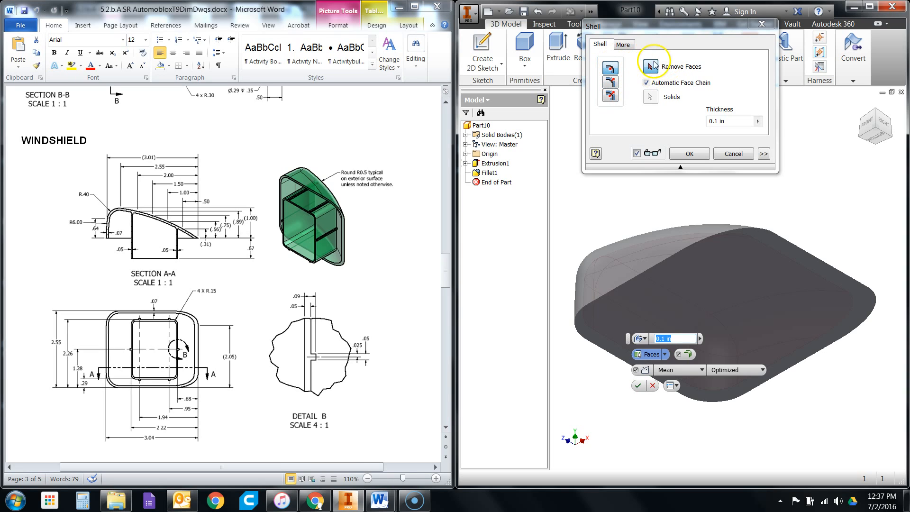
pyautogui.click(715, 121)
pyautogui.press('BackSpace')
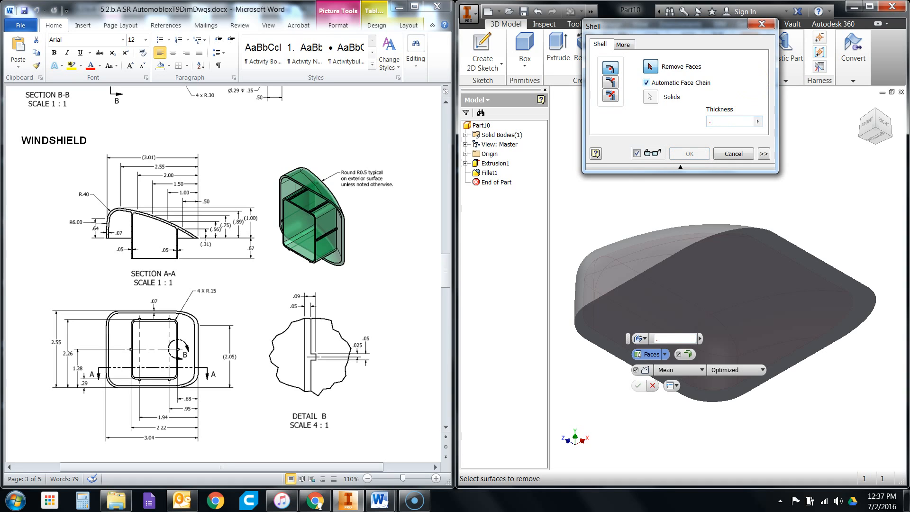
pyautogui.write('.07')
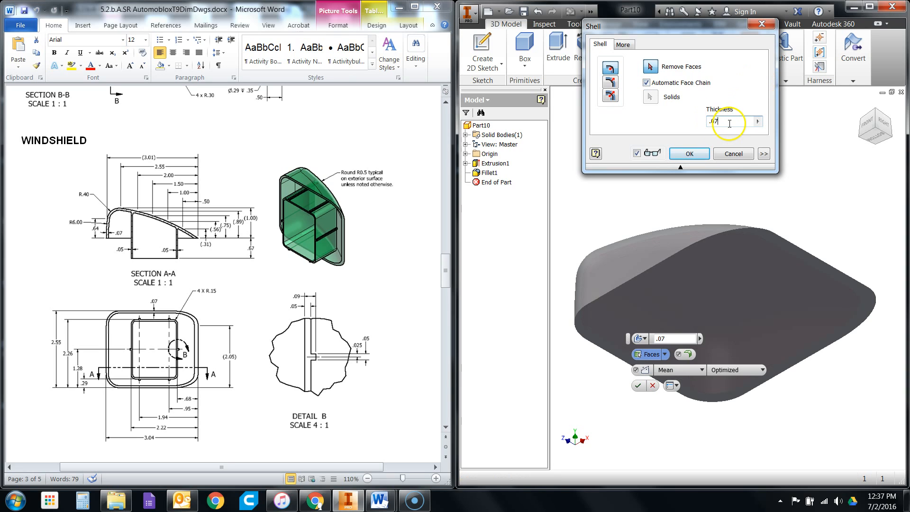
pyautogui.click(723, 298)
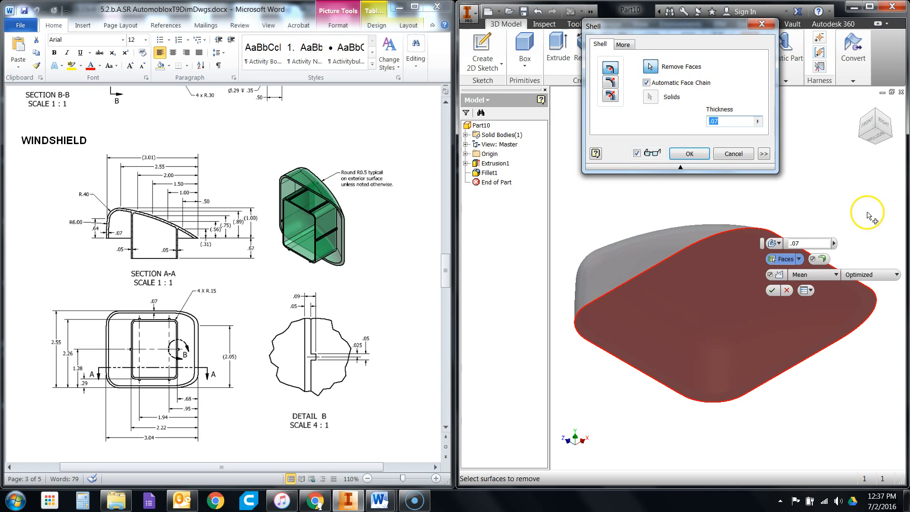
pyautogui.click(700, 159)
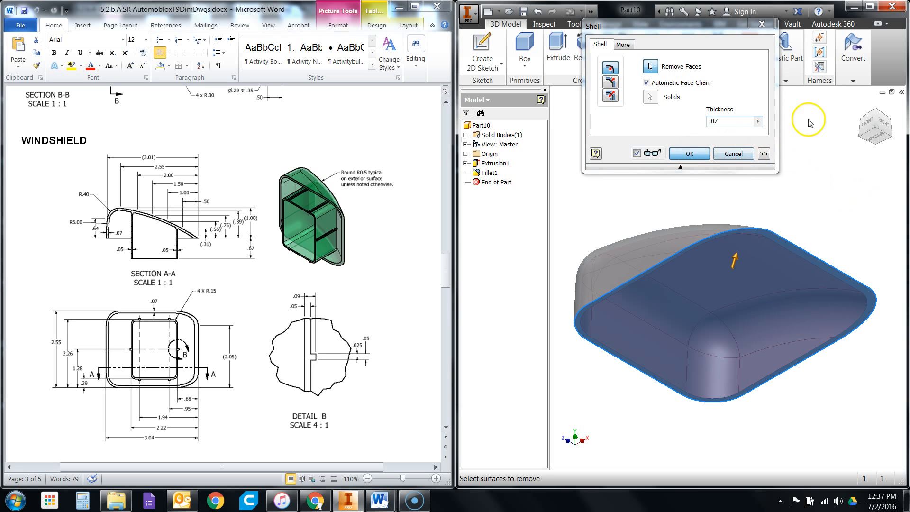
# - Inspect the shelled windshield from above and from its open underside
pyautogui.click(872, 117)
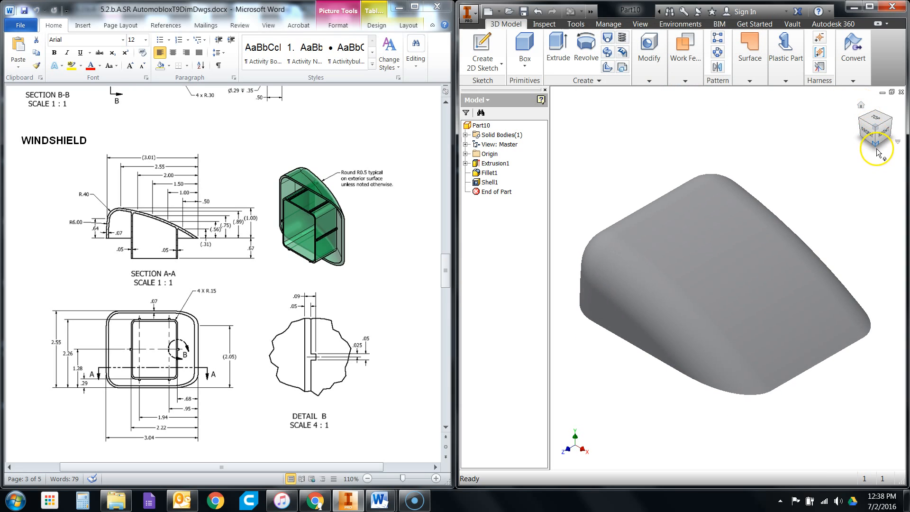
pyautogui.click(876, 148)
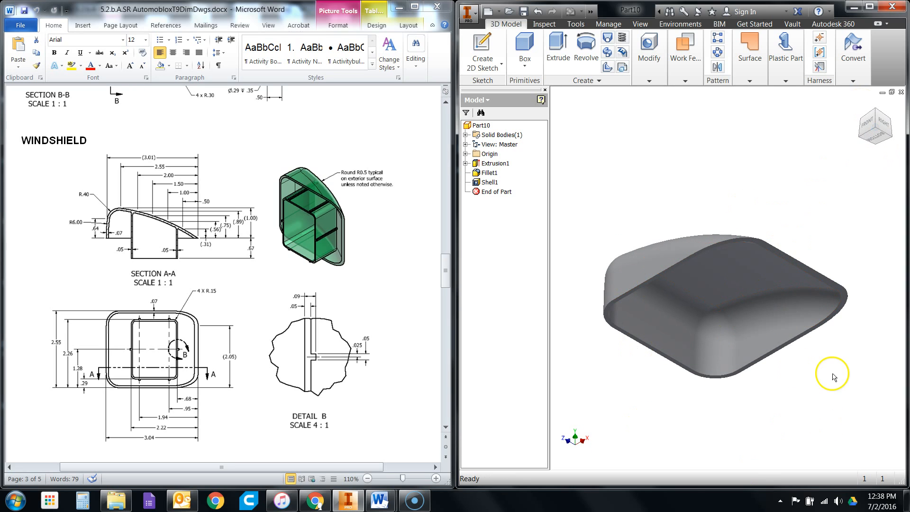
pyautogui.click(875, 112)
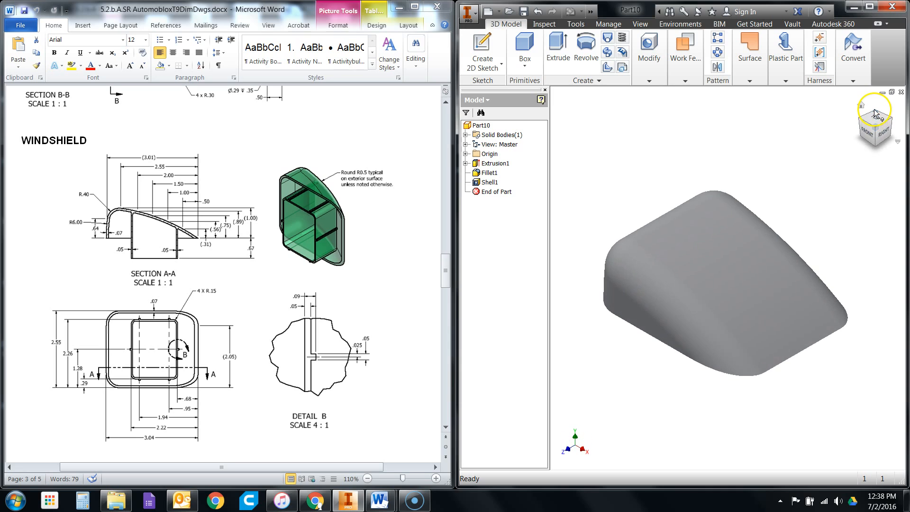
pyautogui.click(876, 145)
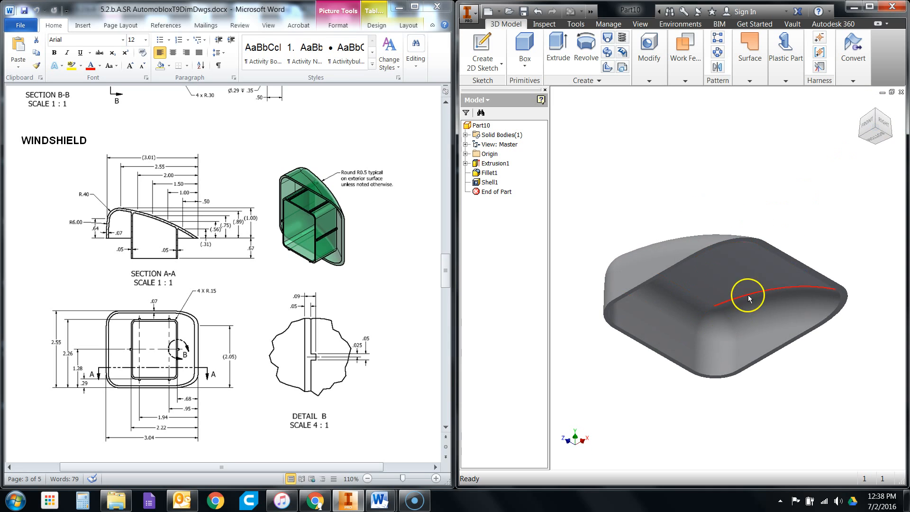
pyautogui.moveTo(879, 126)
pyautogui.mouseDown()
pyautogui.moveTo(863, 115)
pyautogui.moveTo(831, 471)
pyautogui.moveTo(760, 463)
pyautogui.moveTo(754, 106)
pyautogui.moveTo(833, 142)
pyautogui.moveTo(853, 130)
pyautogui.mouseUp()
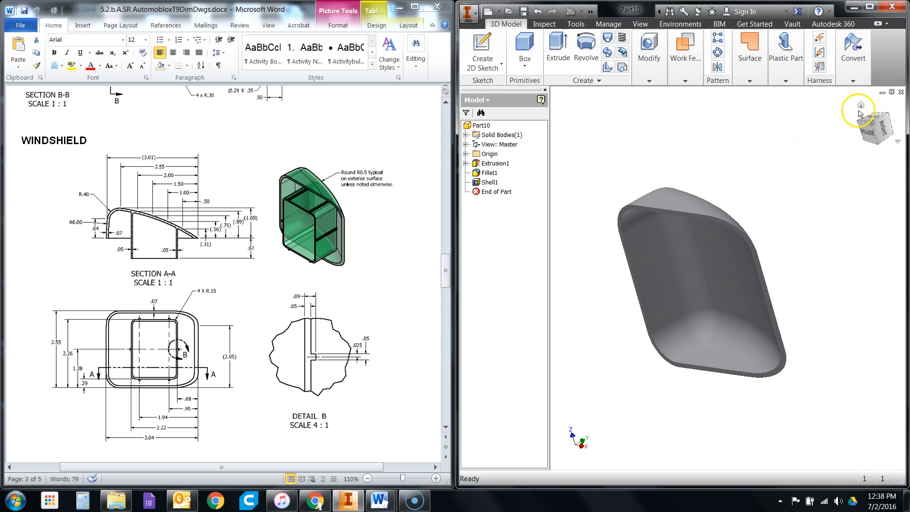
pyautogui.click(860, 105)
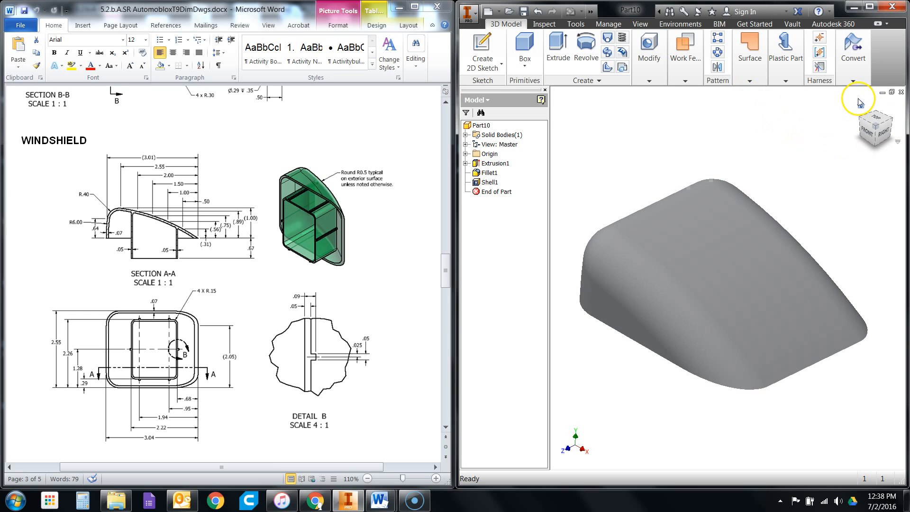
pyautogui.click(875, 149)
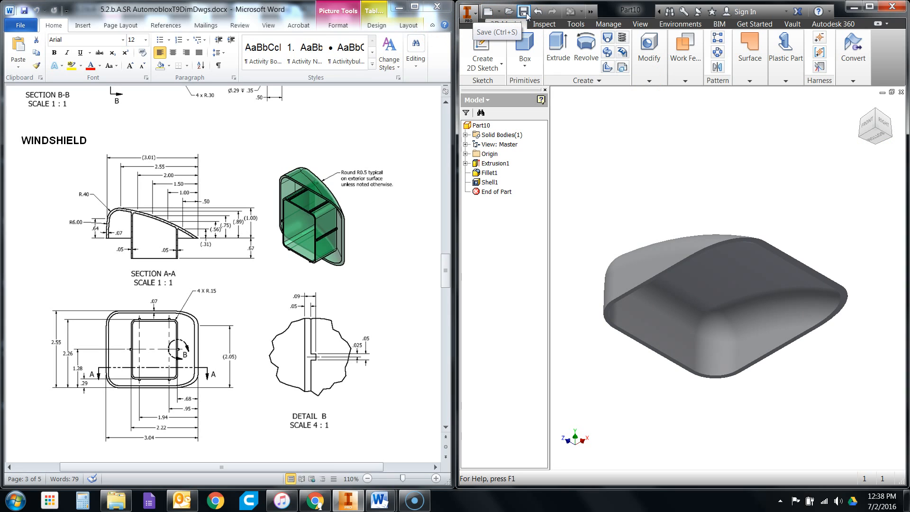
# - Start saving the part and choose the Automoblox Project folder within STUDENT INVENTOR FILES as its location
pyautogui.click(525, 12)
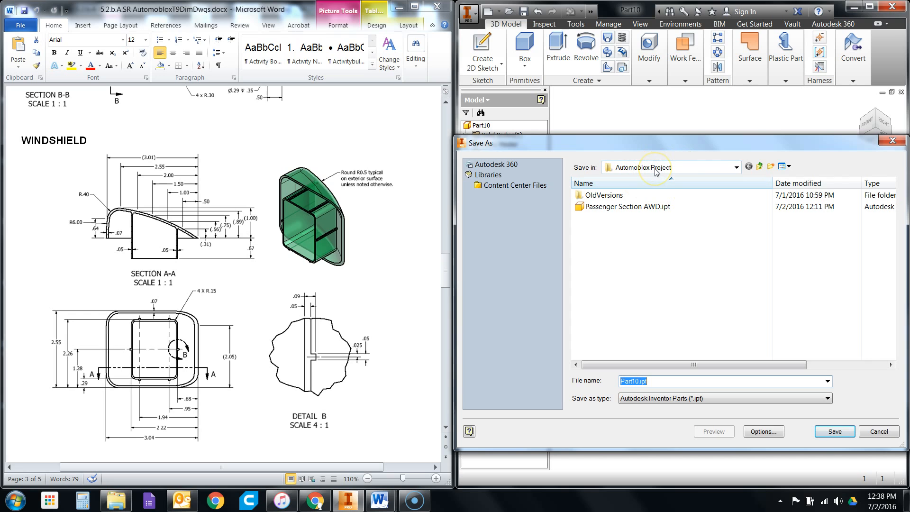
pyautogui.click(762, 168)
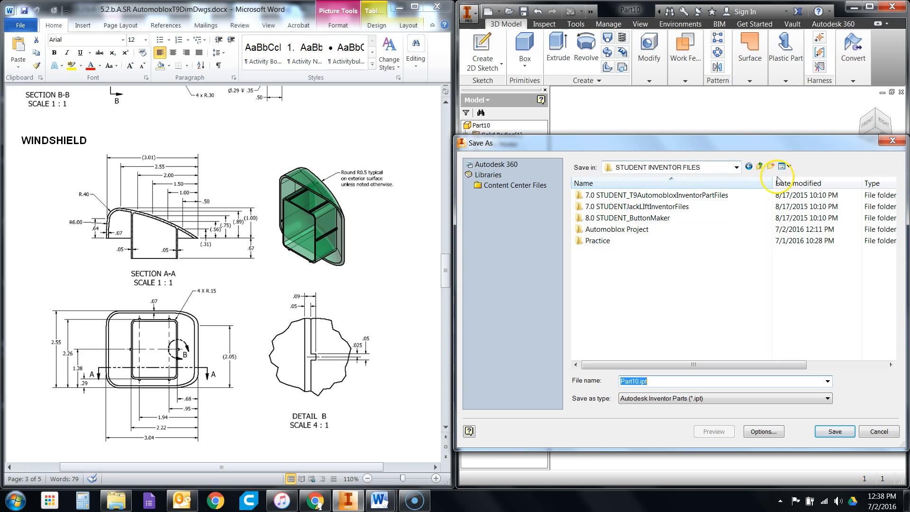
pyautogui.click(761, 166)
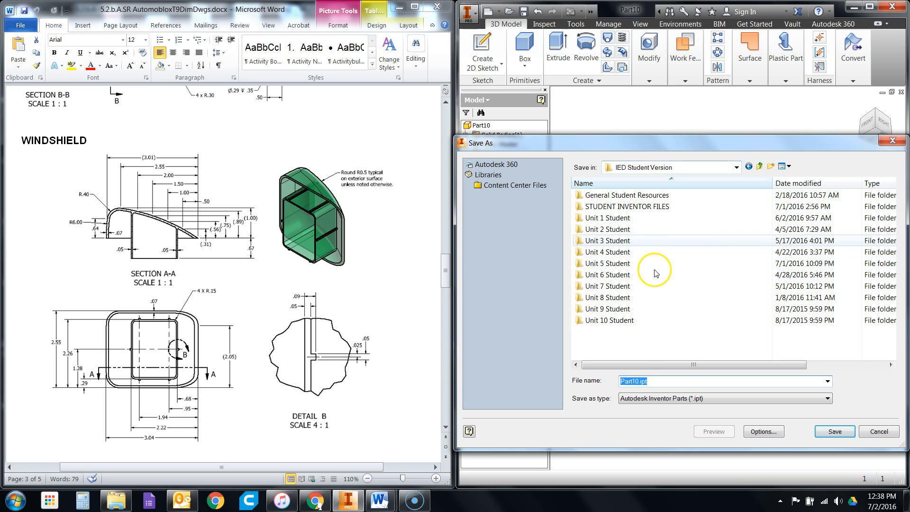
pyautogui.doubleClick(656, 207)
pyautogui.doubleClick(616, 230)
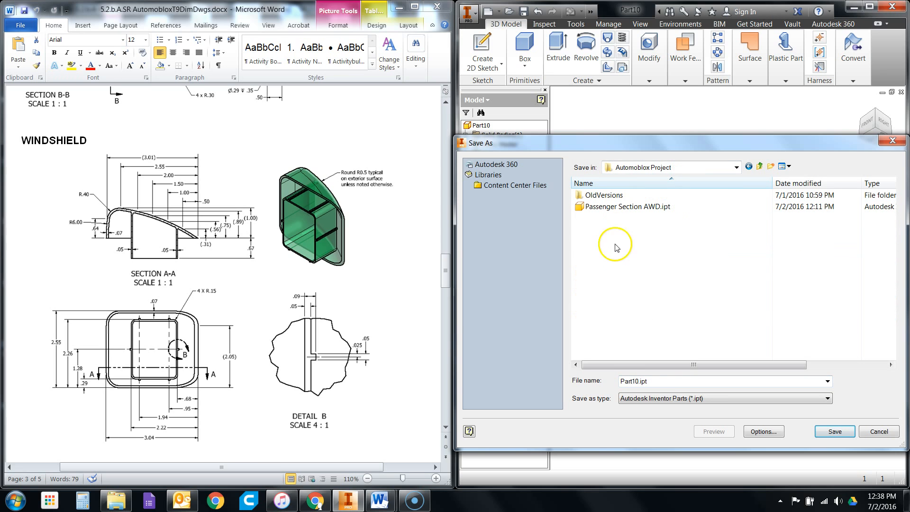
# - Check the part's title in the dimensioned drawings and read the interior wall and saving instructions in the activity document
pyautogui.click(301, 305)
pyautogui.scroll(-15, 301, 298)
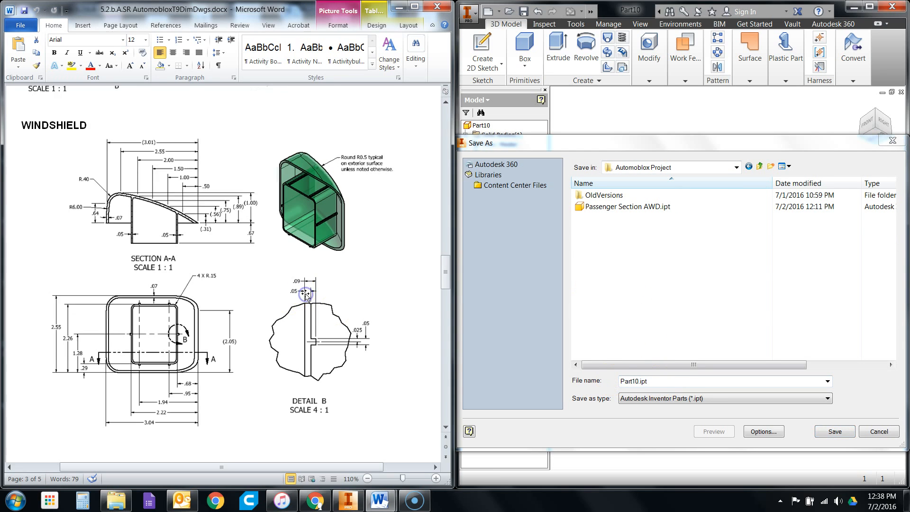
pyautogui.scroll(20, 301, 294)
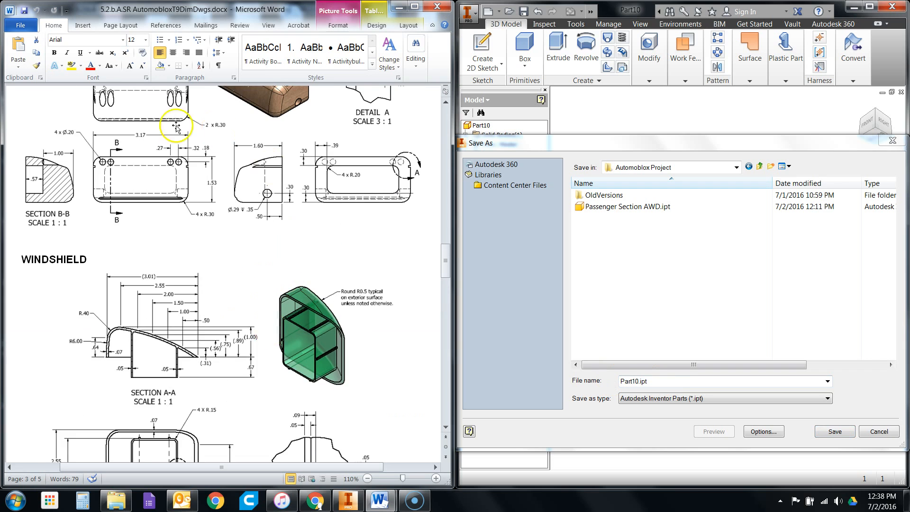
pyautogui.scroll(-2, 327, 346)
pyautogui.scroll(-1, 327, 346)
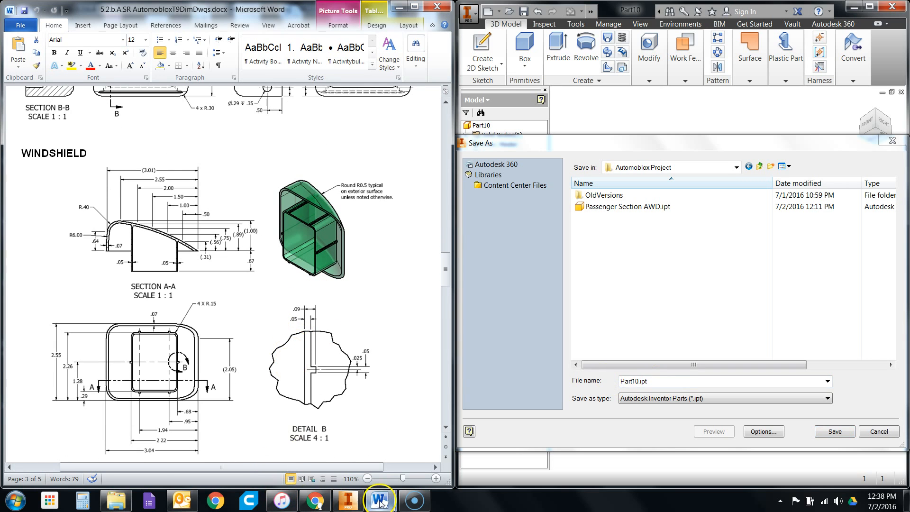
pyautogui.click(308, 428)
pyautogui.scroll(-5, 301, 325)
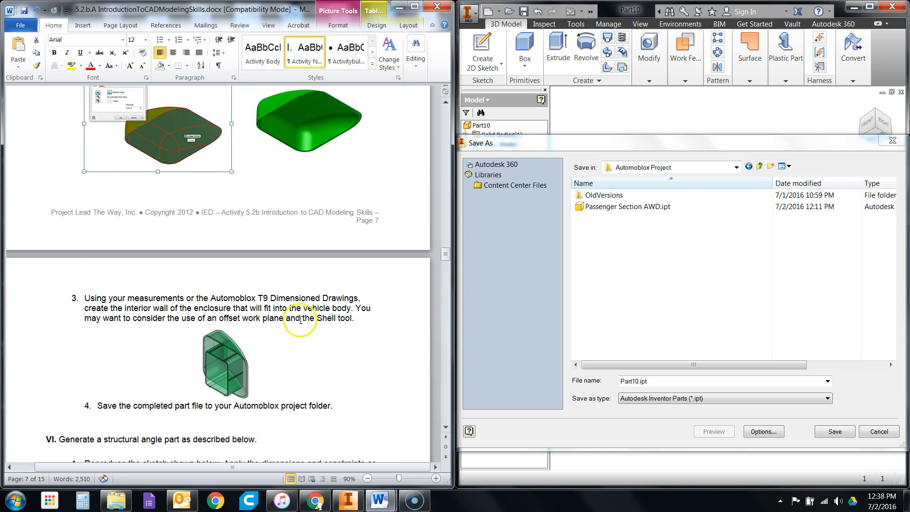
pyautogui.scroll(-1, 300, 319)
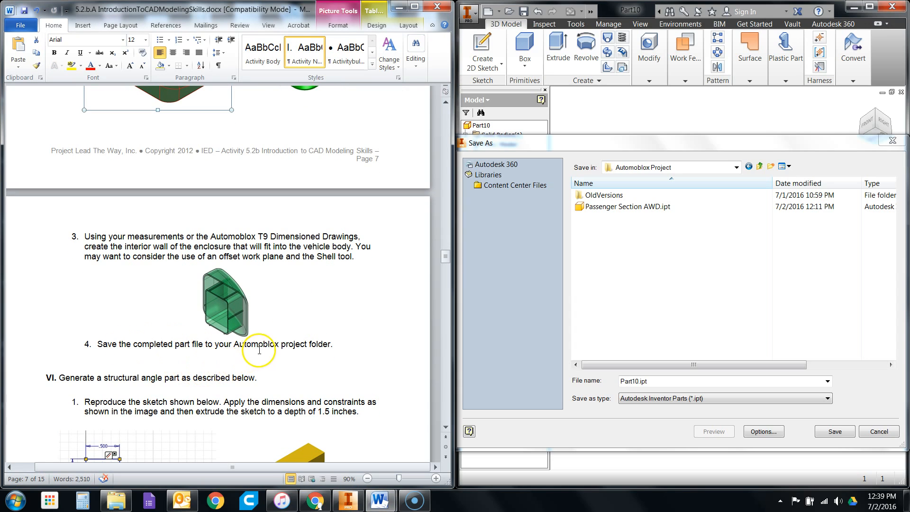
pyautogui.scroll(5, 283, 350)
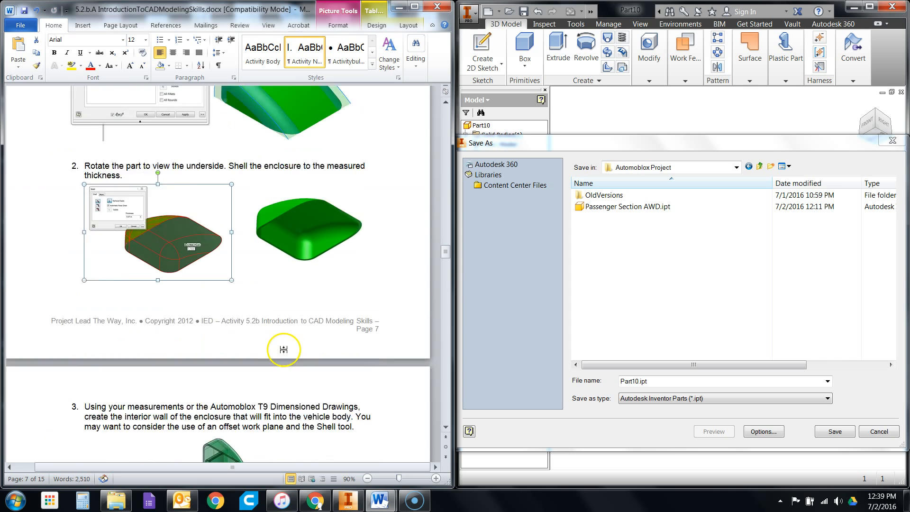
pyautogui.scroll(3, 284, 349)
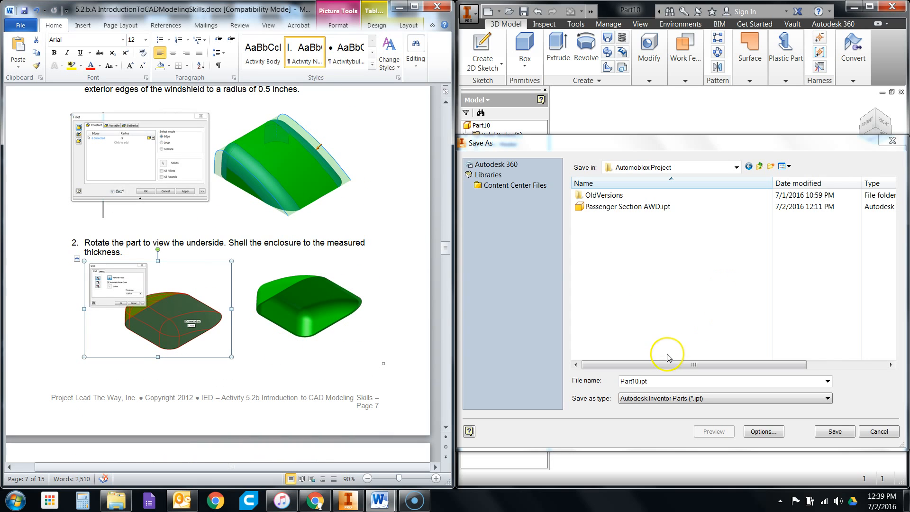
# - Name the part file Windshield AWD and save it in the Automoblox Project folder
pyautogui.click(663, 380)
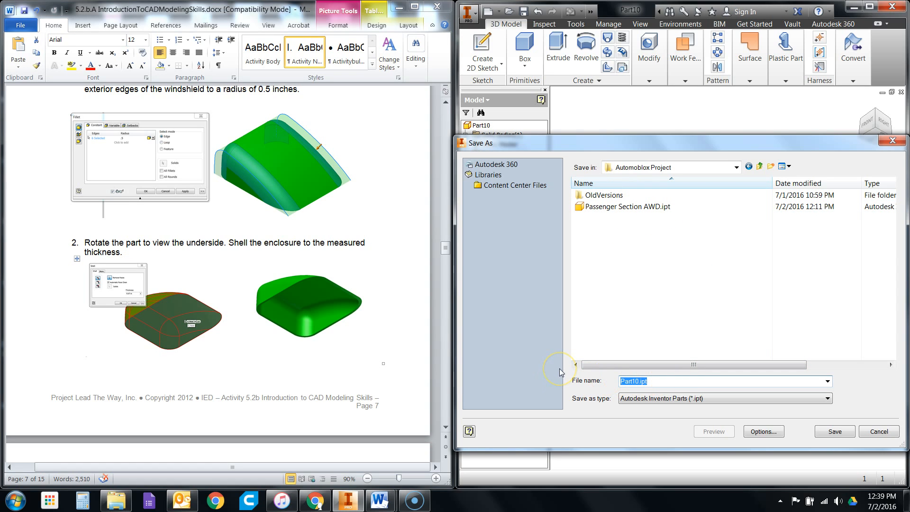
pyautogui.write('Wins')
pyautogui.click(847, 431)
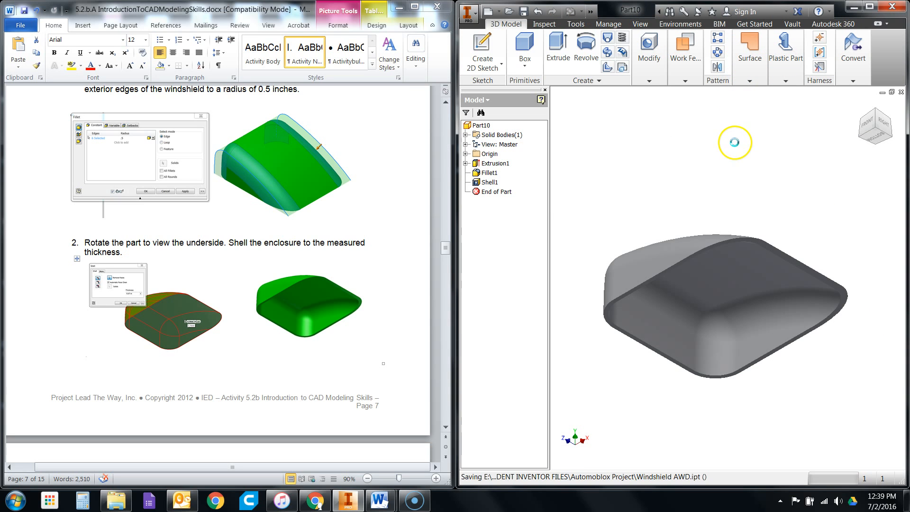
# - Read step 3 of the activity document on creating the enclosure's interior wall with an offset work plane and the Shell tool
pyautogui.click(279, 266)
pyautogui.scroll(-3, 279, 265)
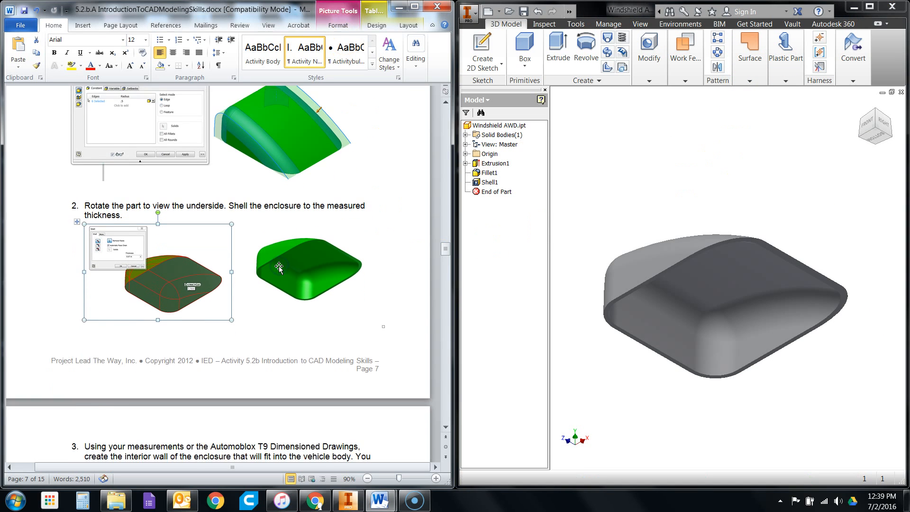
pyautogui.scroll(-3, 284, 248)
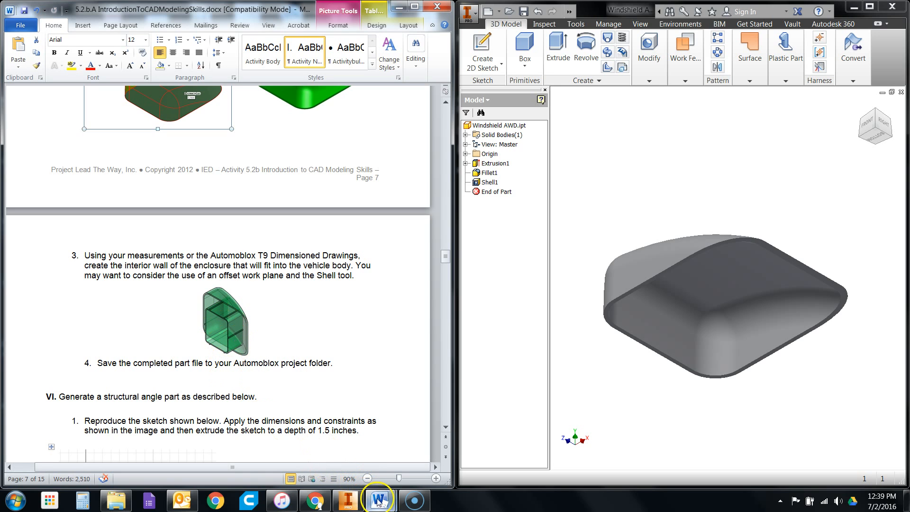
# - Bring up the windshield's dimensioned drawing and start a 2D sketch on a work plane offset .67 in outward from the enclosure's rim face
pyautogui.moveTo(379, 501)
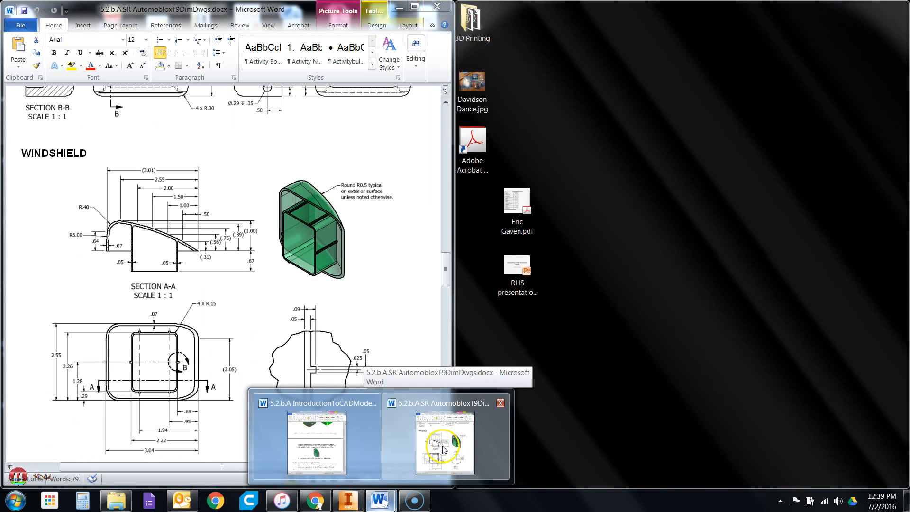
pyautogui.click(443, 449)
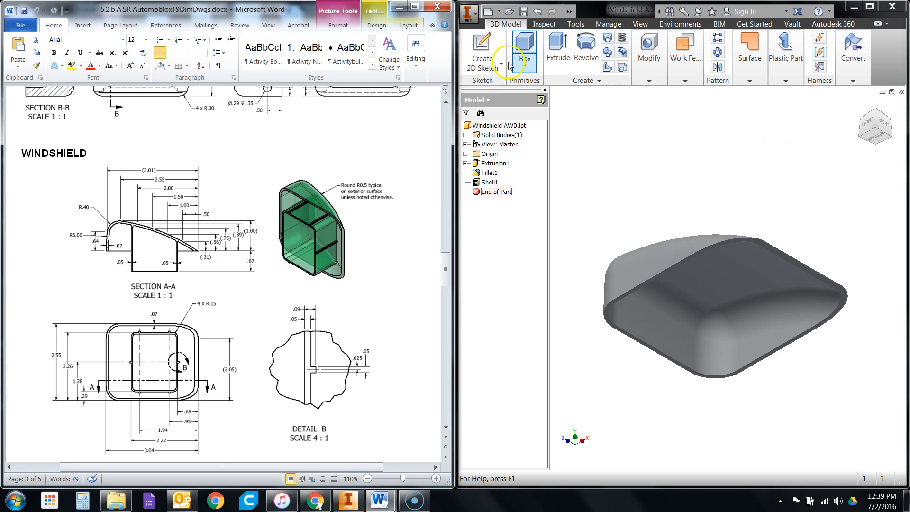
pyautogui.click(484, 46)
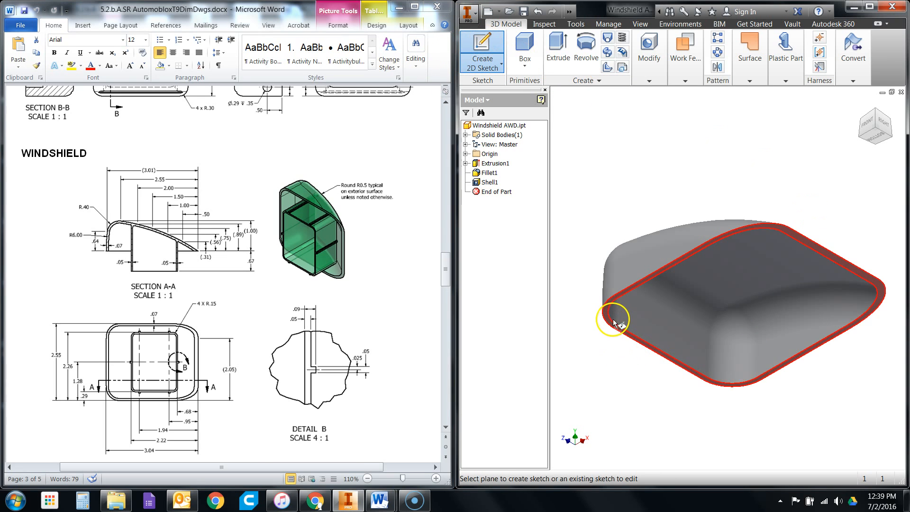
pyautogui.scroll(5, 614, 322)
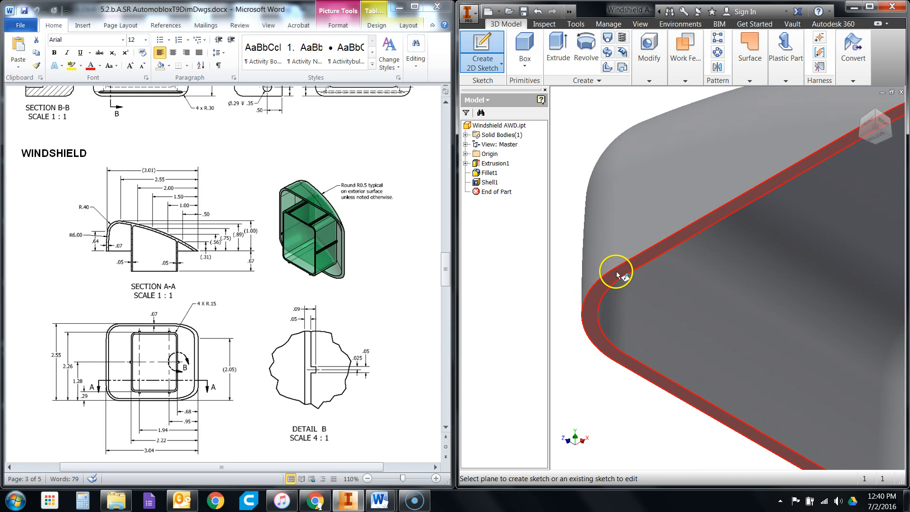
pyautogui.scroll(-4, 652, 251)
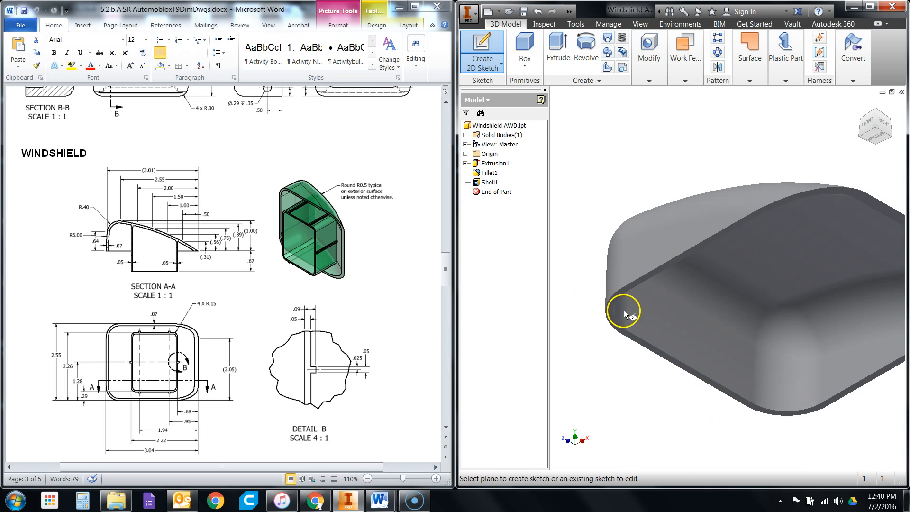
pyautogui.scroll(-1, 627, 296)
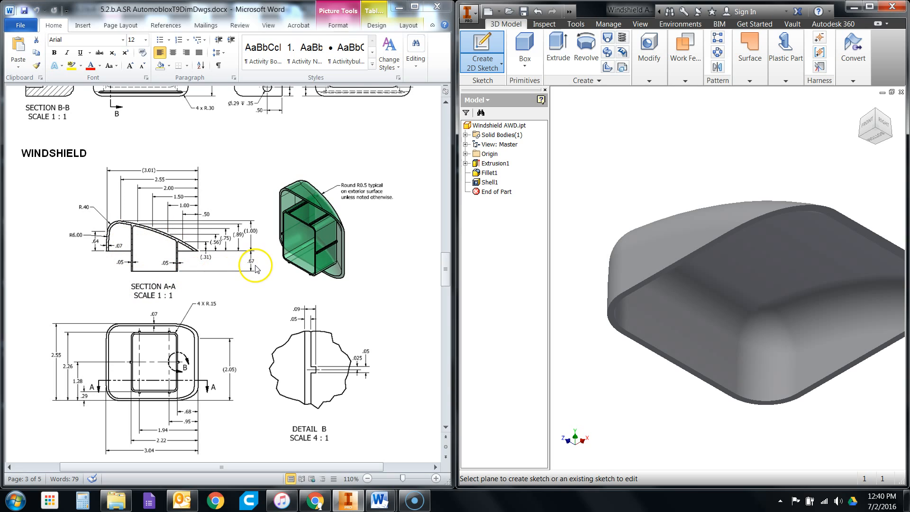
pyautogui.click(625, 297)
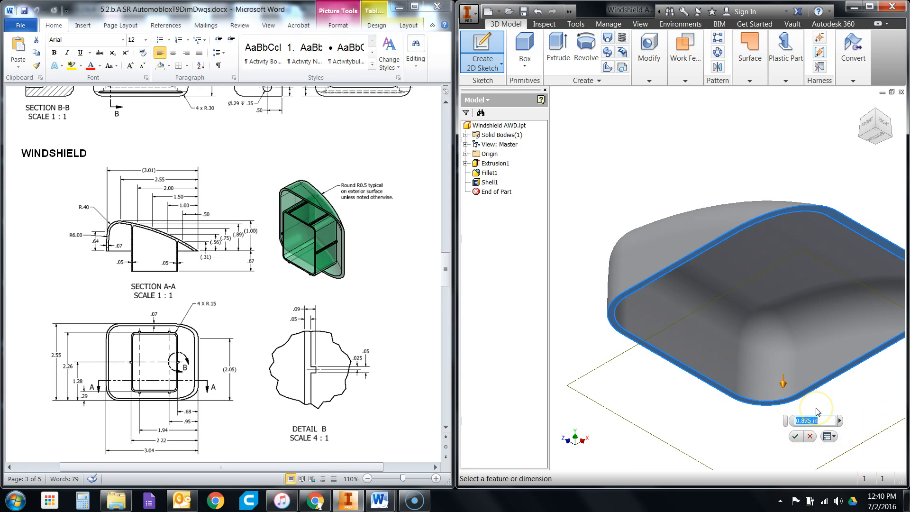
pyautogui.write('.67')
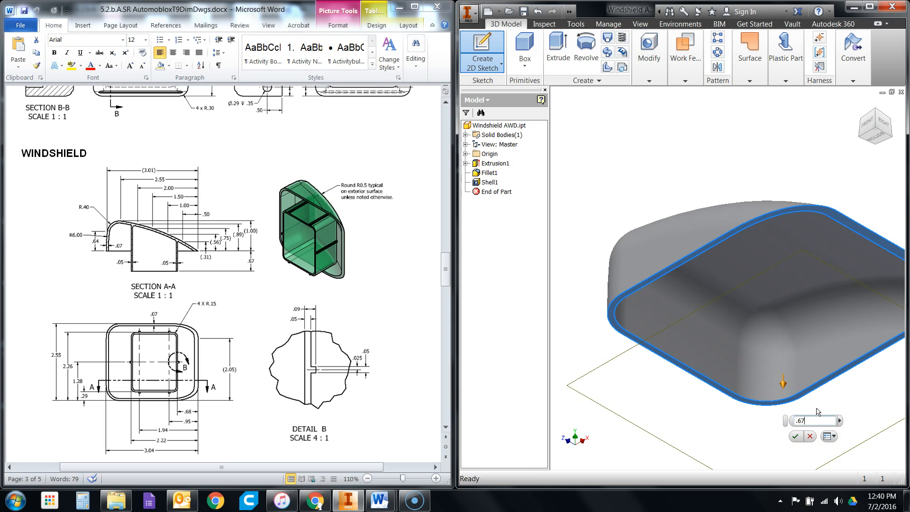
pyautogui.click(817, 408)
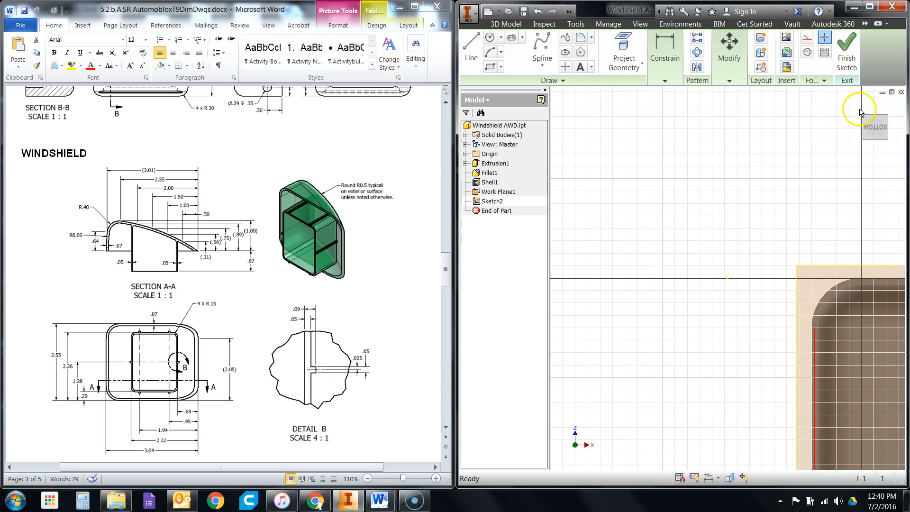
# - Examine the offset work plane's position relative to the enclosure in isometric and front views, returning to the bottom view
pyautogui.click(862, 105)
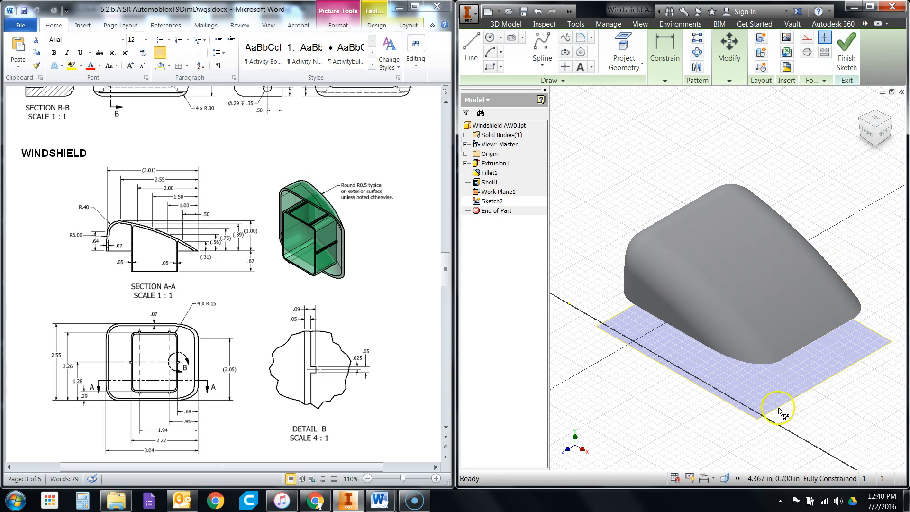
pyautogui.click(868, 135)
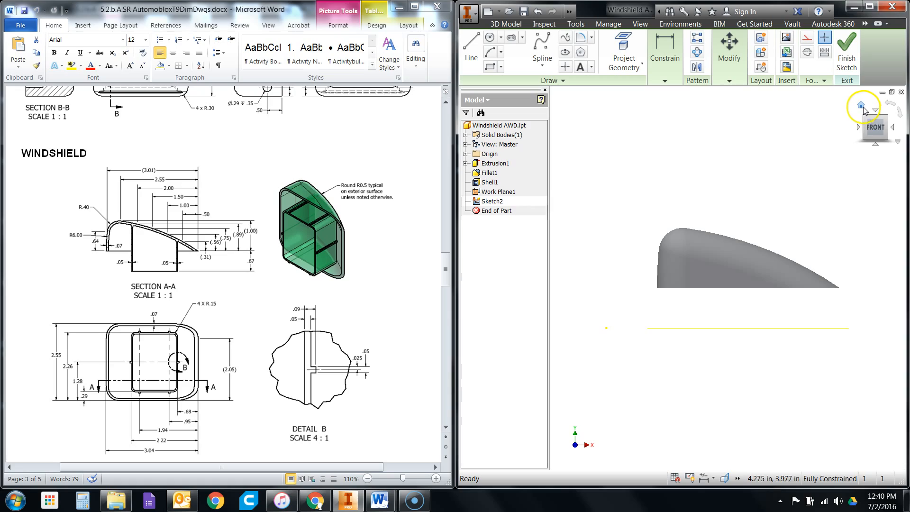
pyautogui.click(862, 121)
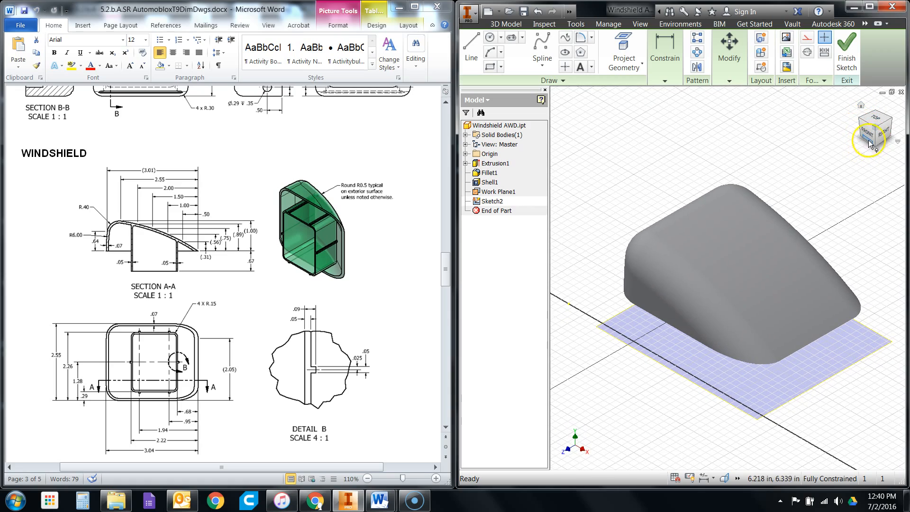
pyautogui.click(867, 137)
pyautogui.click(875, 144)
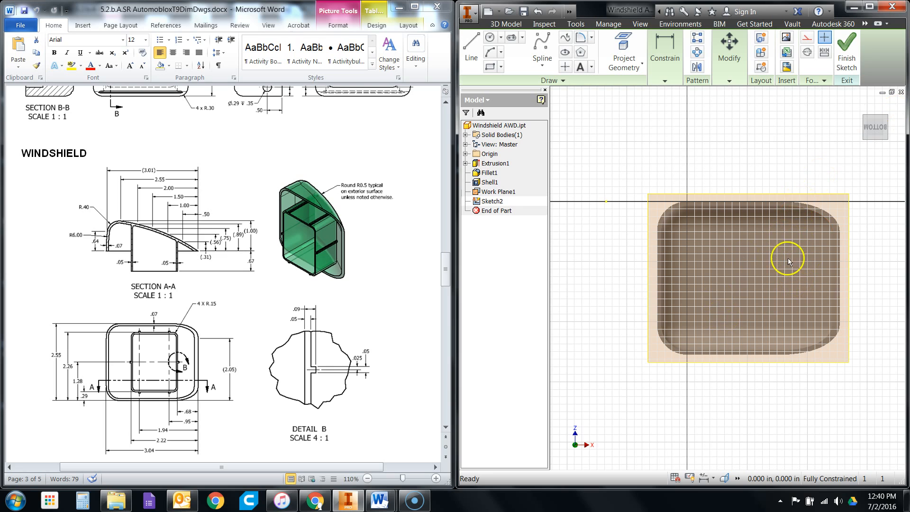
pyautogui.scroll(2, 786, 300)
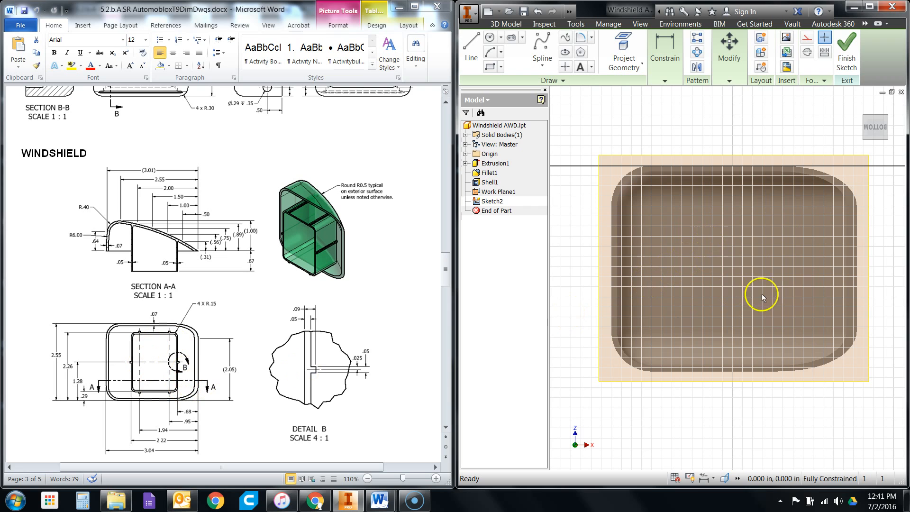
pyautogui.scroll(-2, 157, 370)
pyautogui.scroll(2, 156, 367)
# - Consult the interior wall dimensions in the windshield drawing and sketch a rectangle about 1.8 in wide by 1.7 in high inside the enclosure outline
pyautogui.click(138, 355)
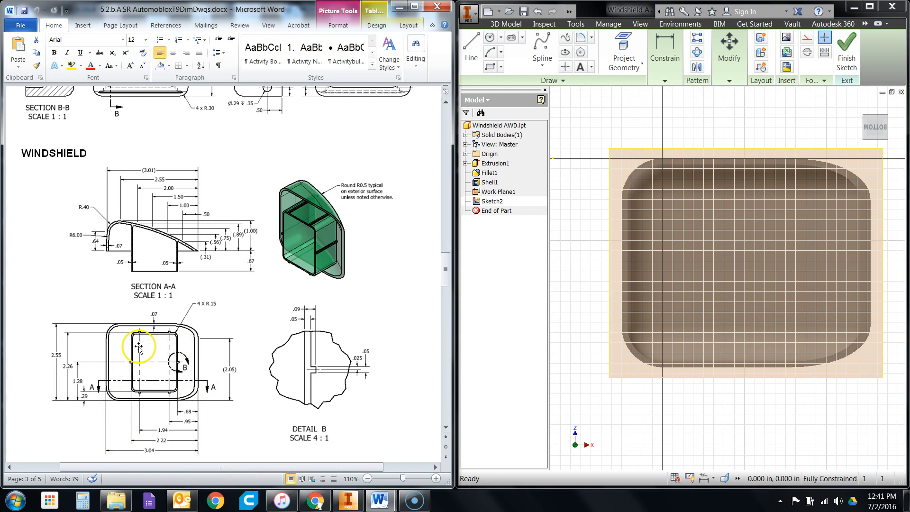
pyautogui.scroll(-1, 138, 348)
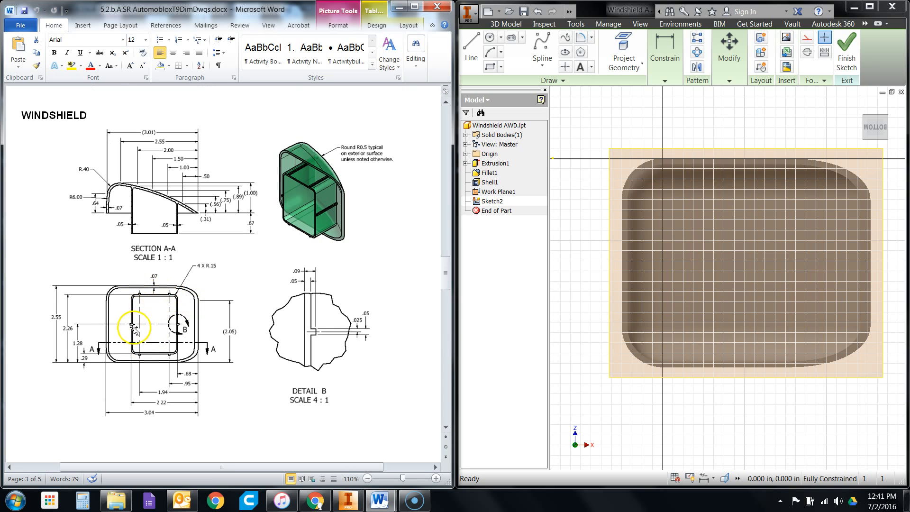
pyautogui.click(135, 329)
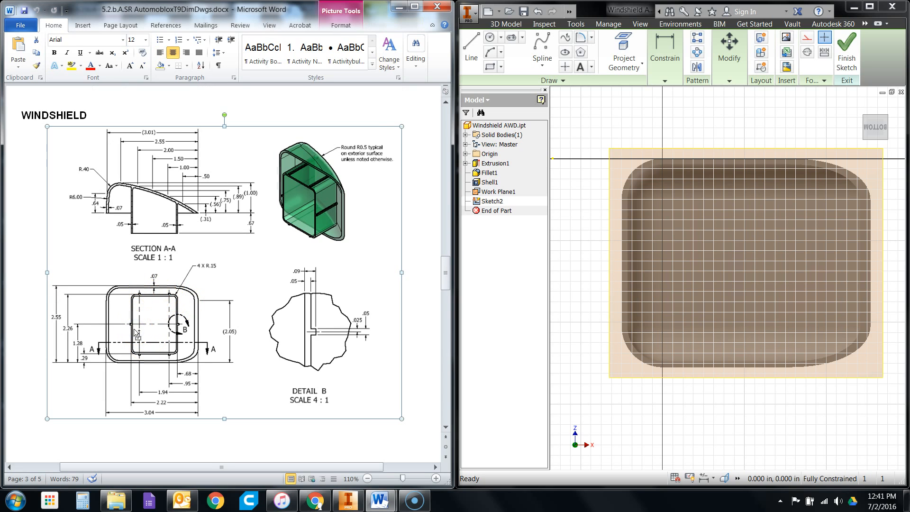
pyautogui.keyDown('ctrl'); pyautogui.scroll(4, 134, 332); pyautogui.keyUp('ctrl')
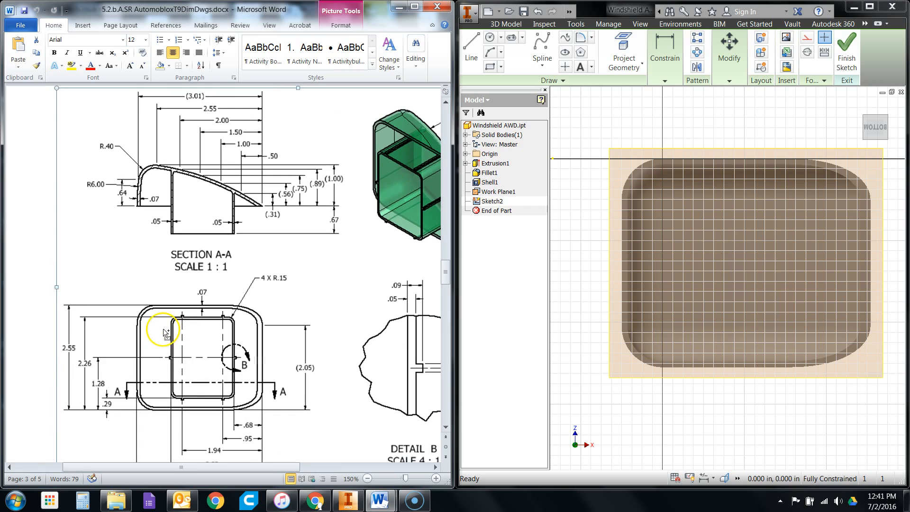
pyautogui.keyDown('ctrl'); pyautogui.scroll(2, 164, 330); pyautogui.keyUp('ctrl')
pyautogui.scroll(-3, 242, 289)
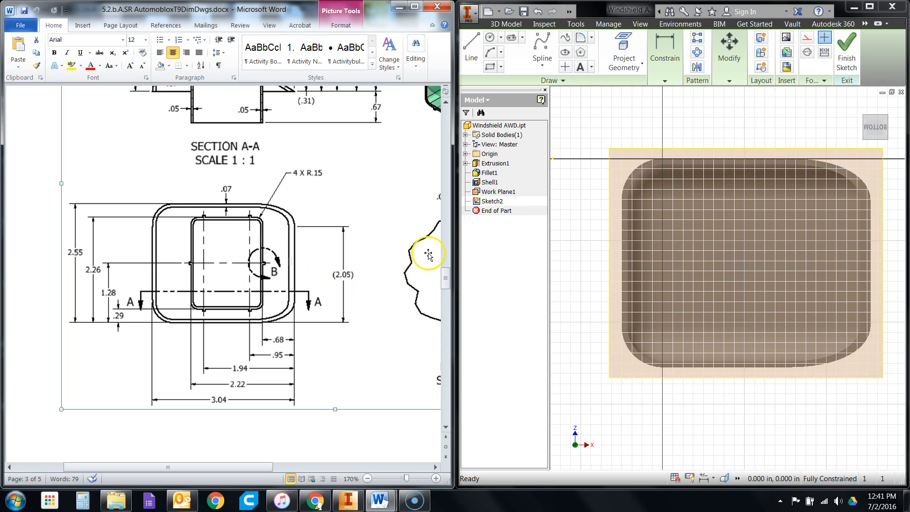
pyautogui.click(489, 69)
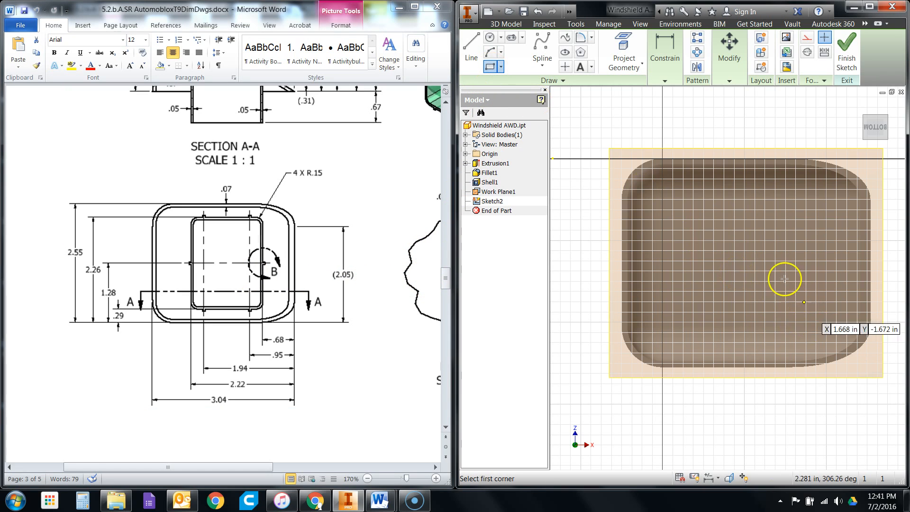
pyautogui.moveTo(676, 196); pyautogui.dragTo(828, 339)
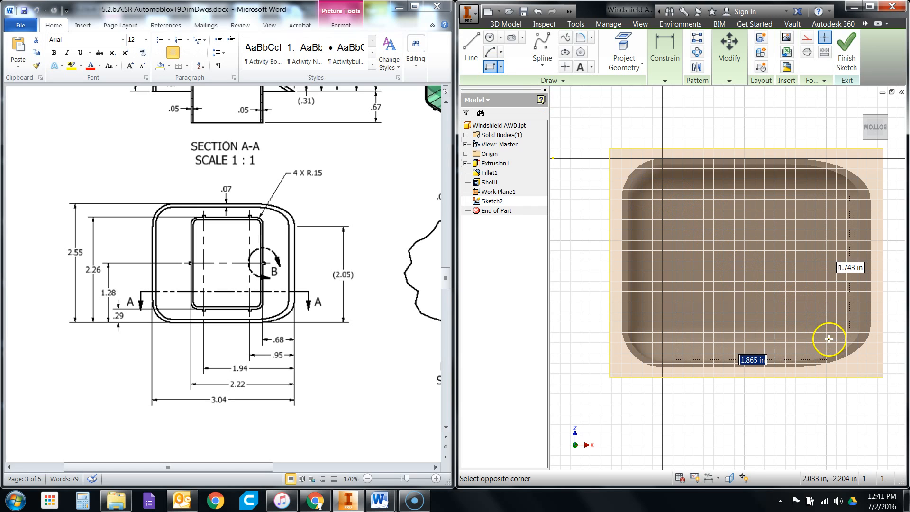
pyautogui.click(827, 338)
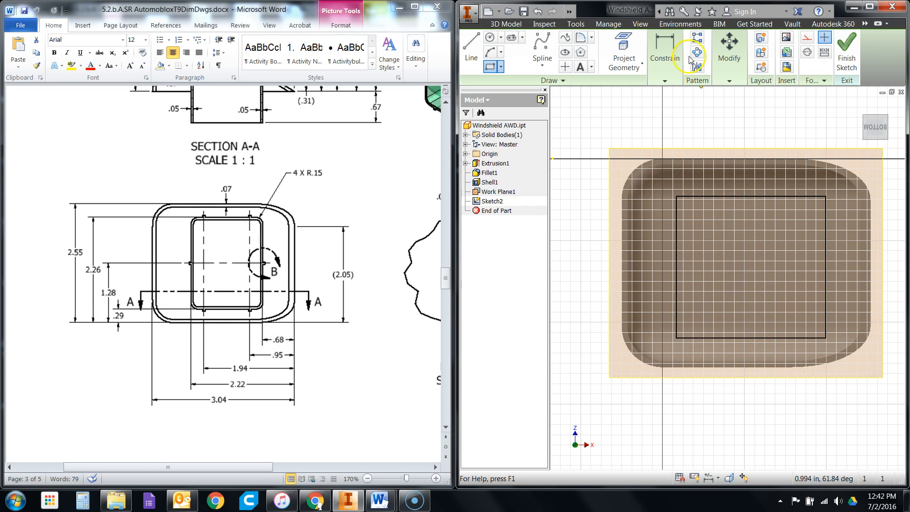
# - Dimension the rectangle's upper side from the enclosure's lower outer edge and set the distance to 2.26 in
pyautogui.click(668, 52)
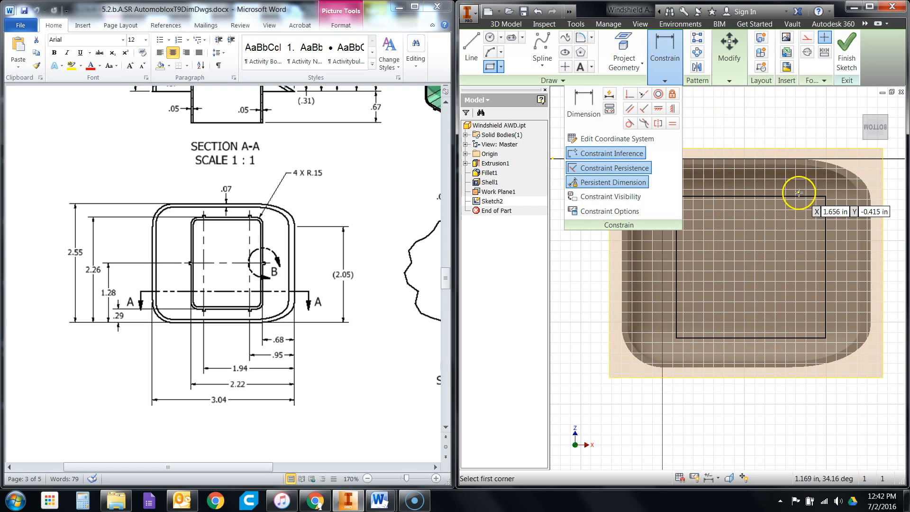
pyautogui.click(595, 120)
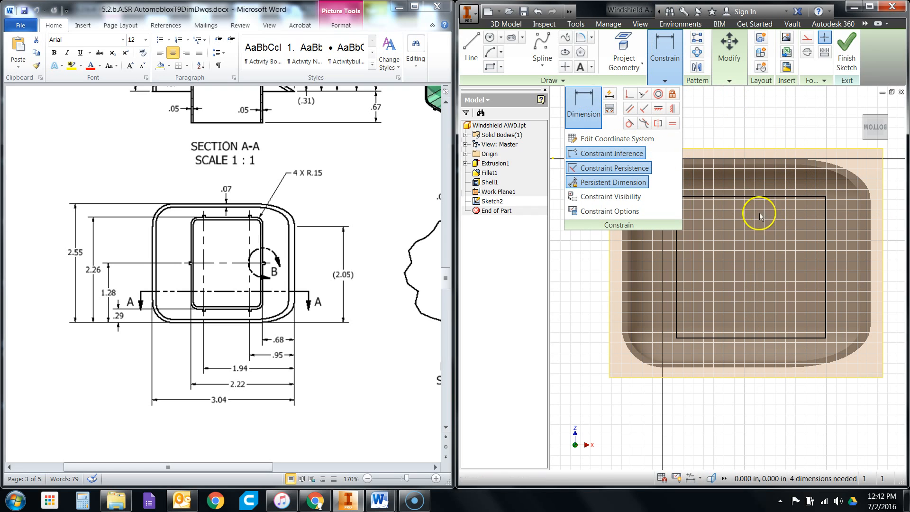
pyautogui.click(746, 196)
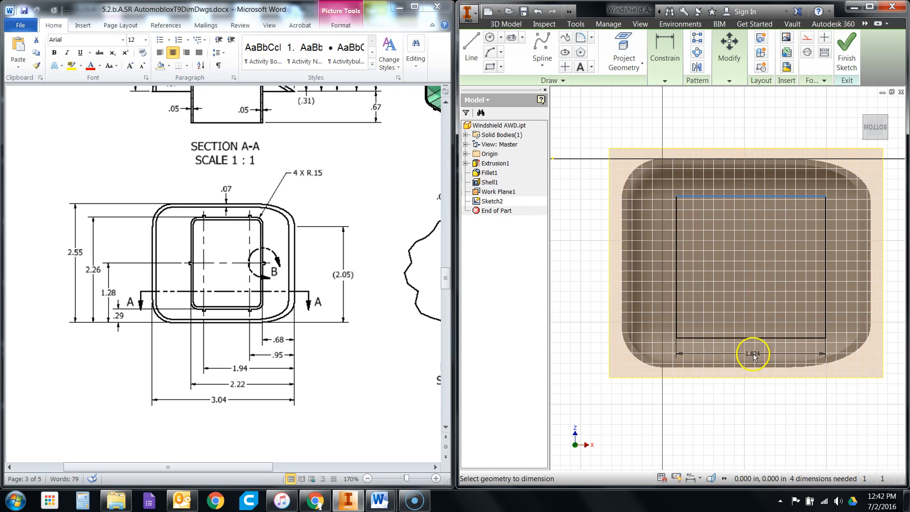
pyautogui.scroll(2, 751, 367)
pyautogui.scroll(1, 752, 369)
pyautogui.click(752, 356)
pyautogui.scroll(-3, 752, 361)
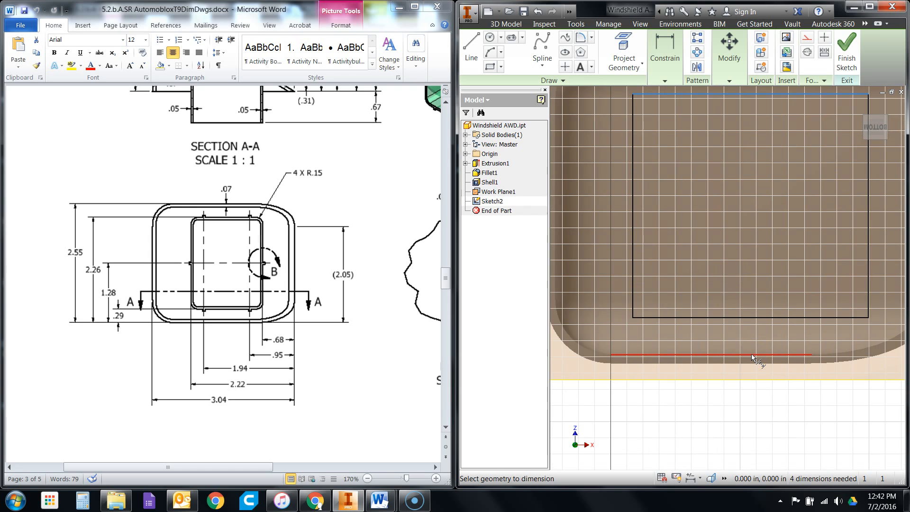
pyautogui.click(754, 363)
pyautogui.scroll(-2, 818, 374)
pyautogui.click(636, 332)
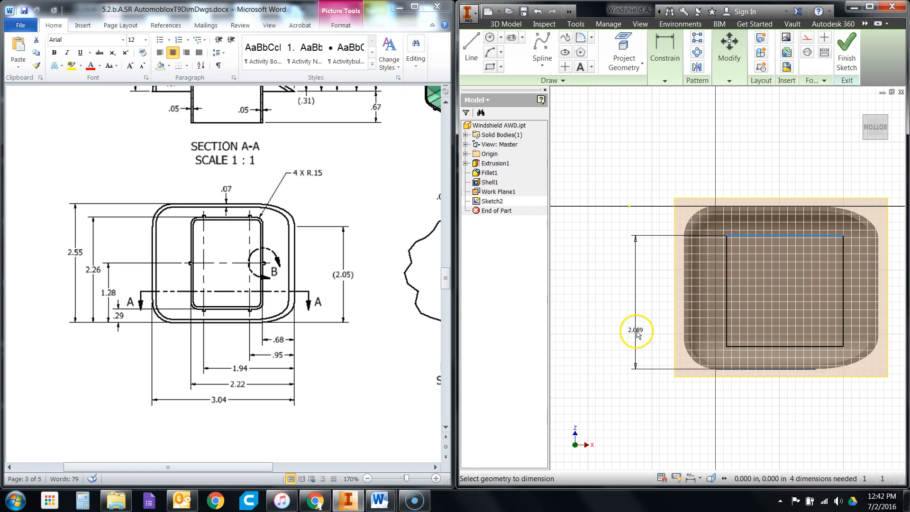
pyautogui.click(618, 300)
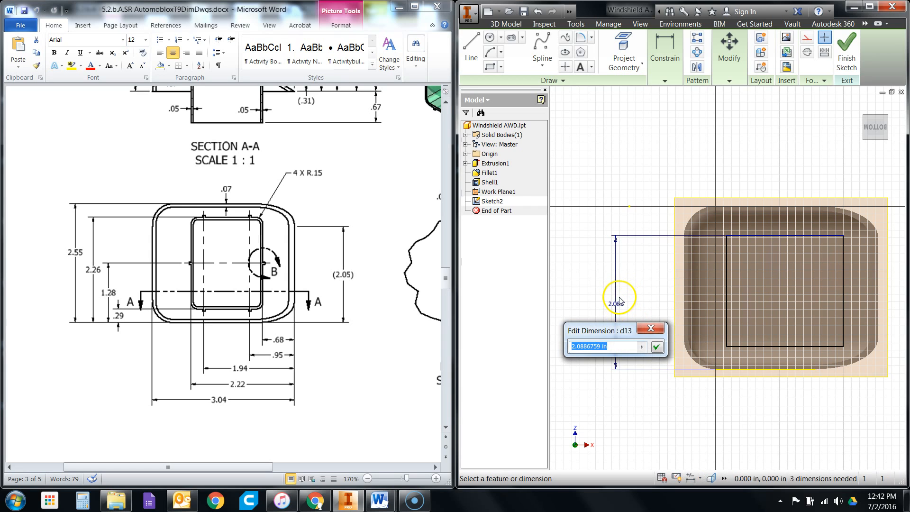
pyautogui.press('Return')
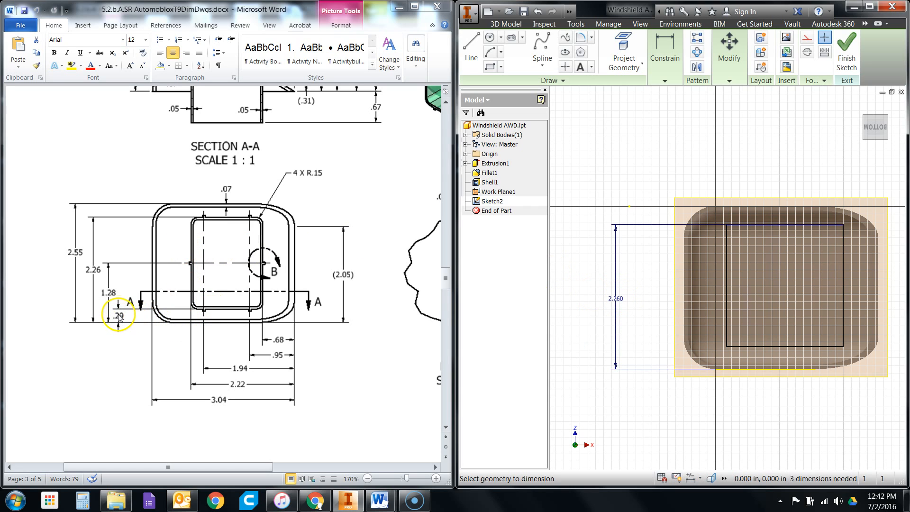
# - Dimension the rectangle's lower side from the enclosure's lower outer edge and set the distance to .29 in
pyautogui.scroll(-3, 773, 349)
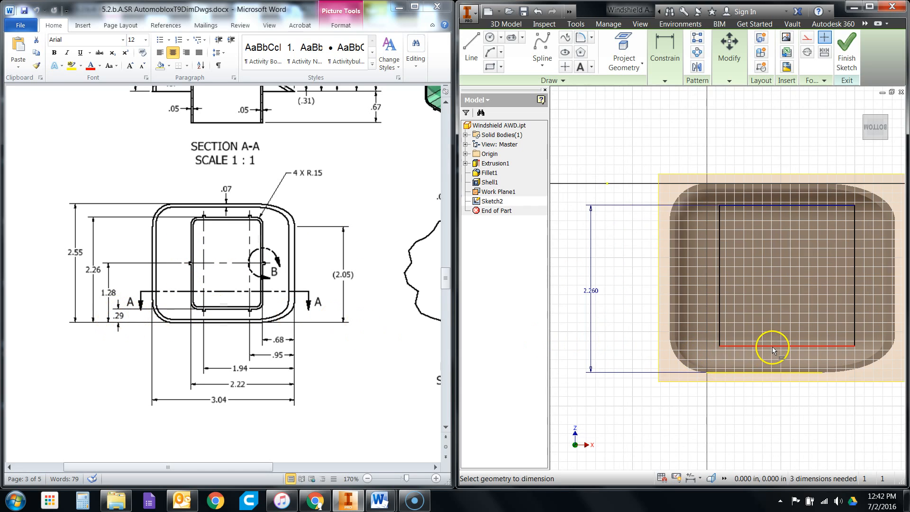
pyautogui.click(772, 346)
pyautogui.click(768, 376)
pyautogui.click(590, 360)
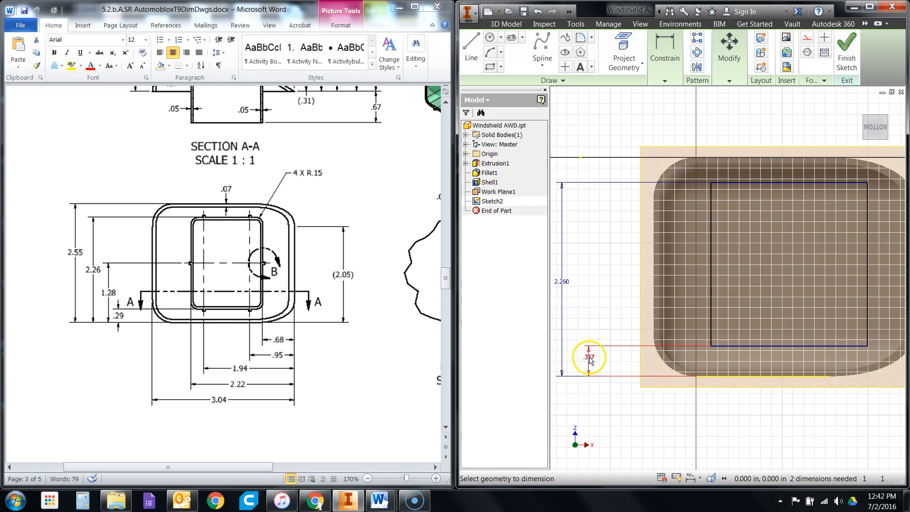
pyautogui.click(590, 359)
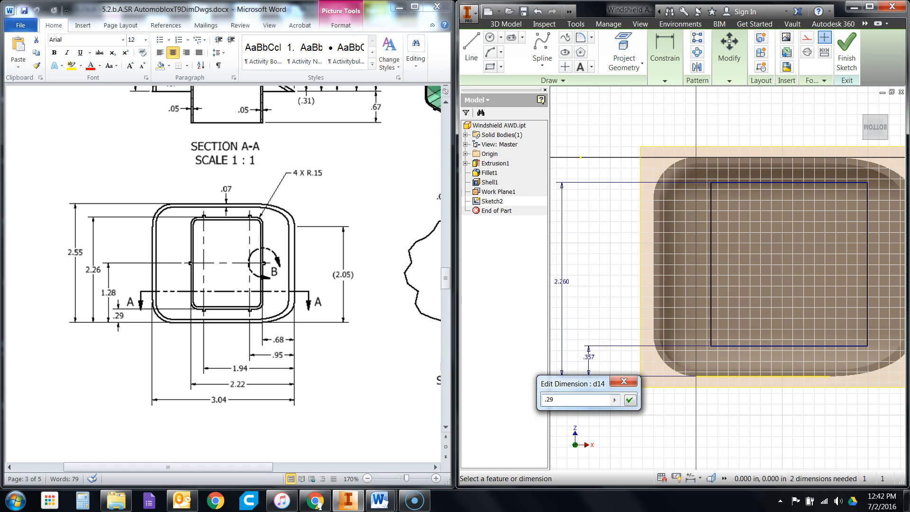
pyautogui.write('.29')
pyautogui.press('Return')
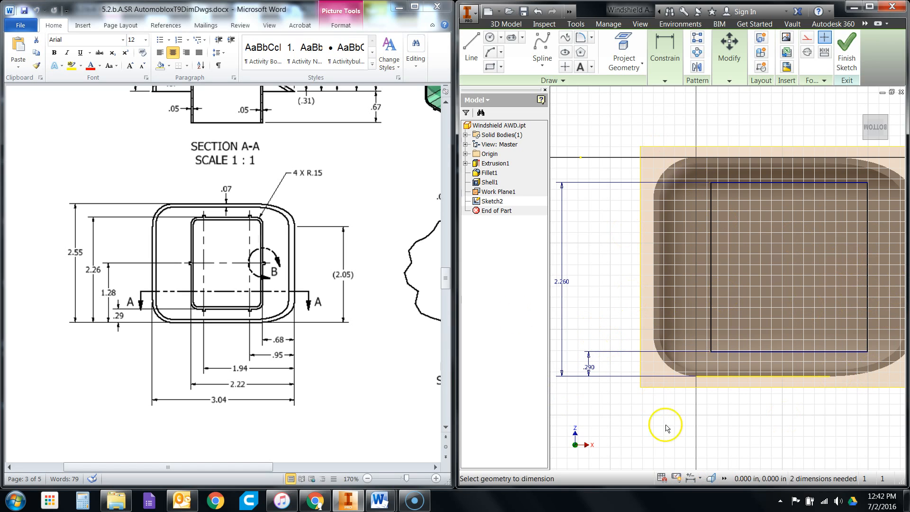
# - Dimension the rectangle's left side from the enclosure's right outer edge and set the distance to 2.22 in
pyautogui.scroll(-1, 668, 365)
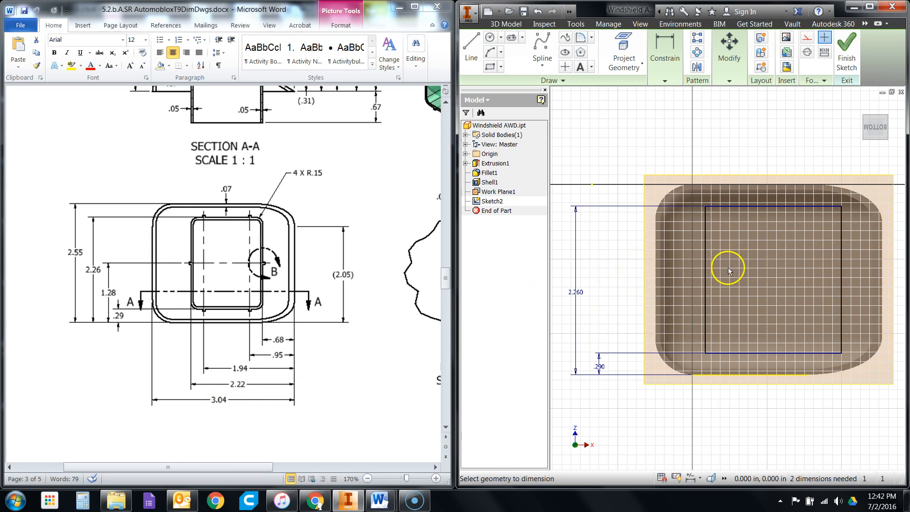
pyautogui.click(705, 279)
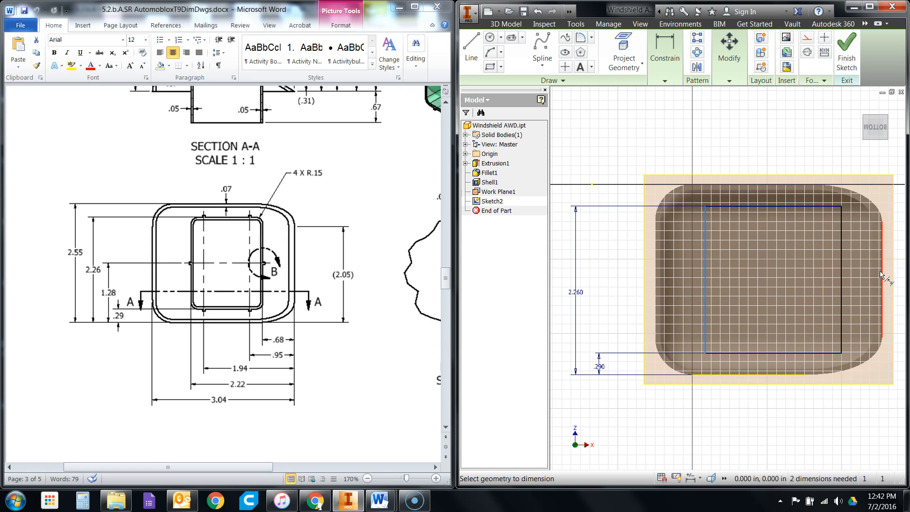
pyautogui.click(882, 275)
pyautogui.click(800, 422)
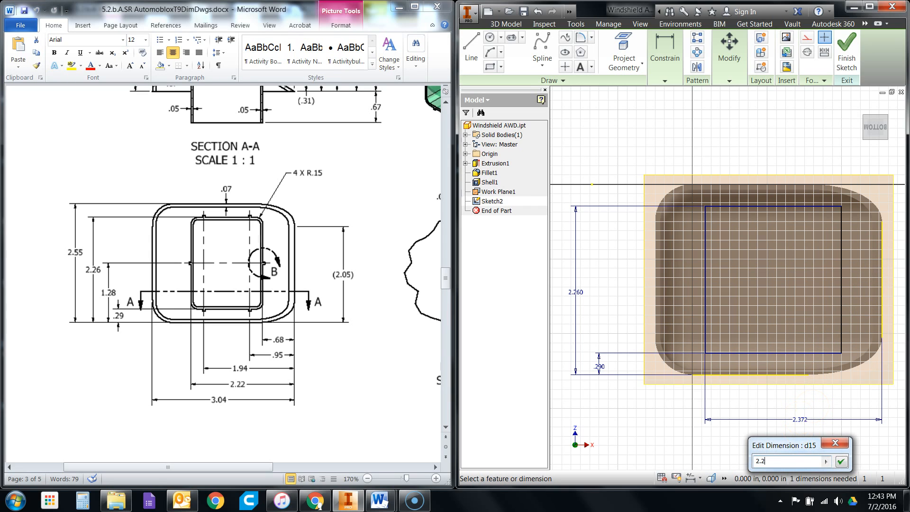
pyautogui.write('2.22')
pyautogui.press('Return')
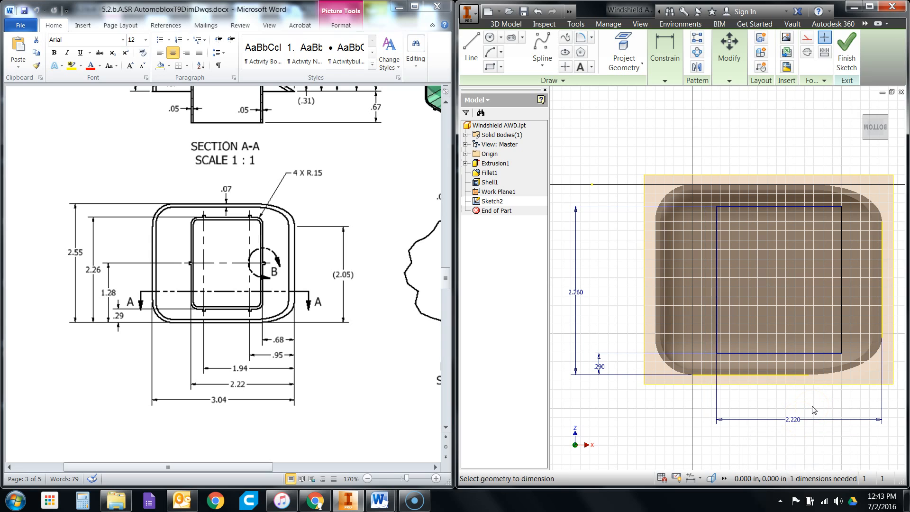
# - Dimension the rectangle's right side from the enclosure's right outer edge and set the distance to .68 in
pyautogui.click(842, 301)
pyautogui.click(881, 285)
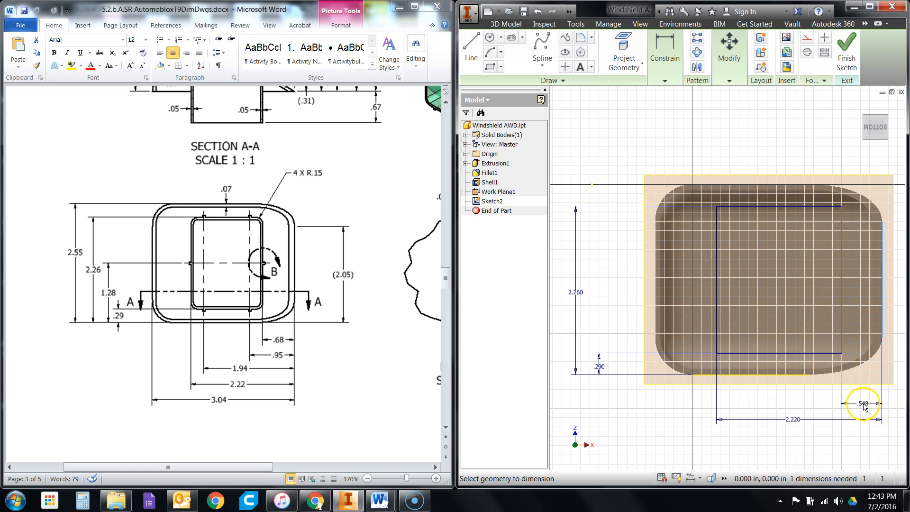
pyautogui.click(863, 404)
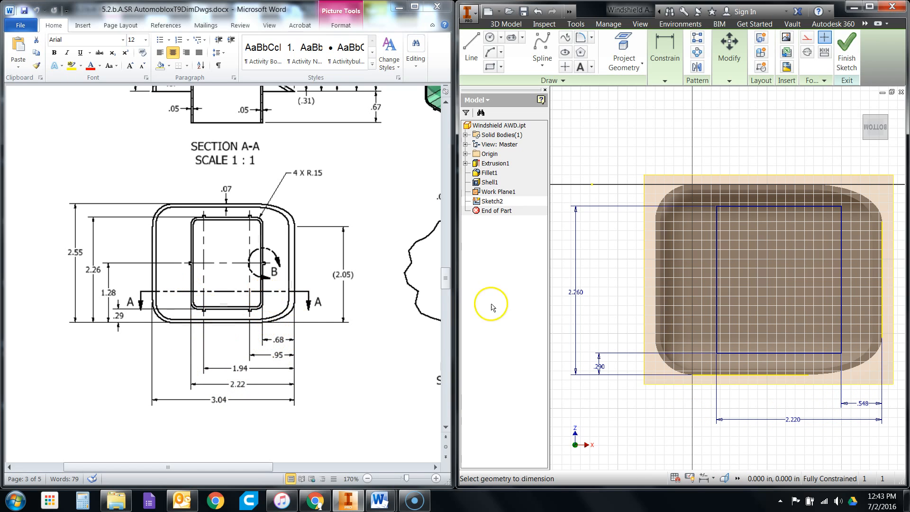
pyautogui.doubleClick(866, 404)
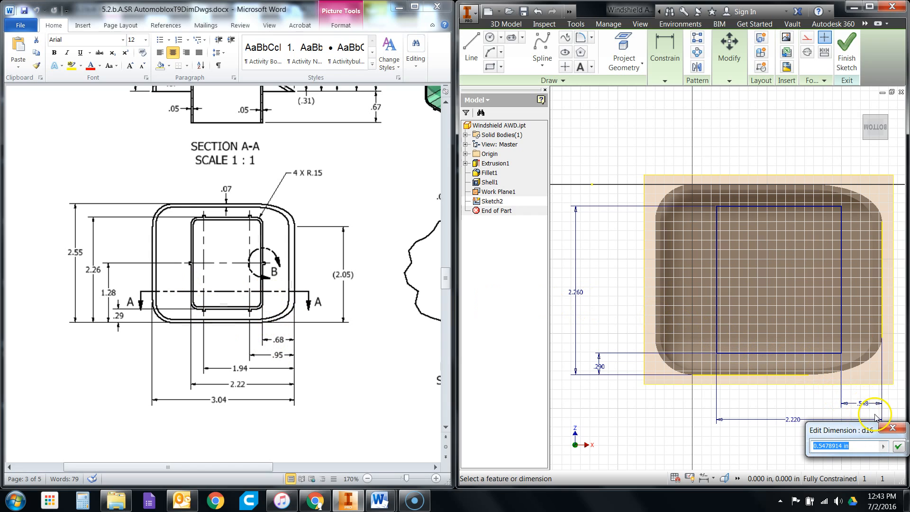
pyautogui.press('Return')
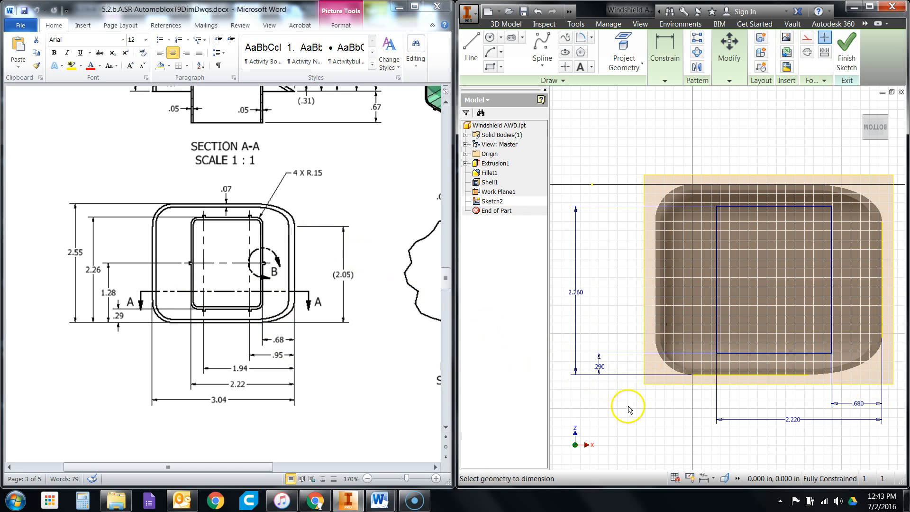
# - Examine the tab centerlines on the interior wall and Detail B in the windshield drawing
pyautogui.scroll(-1, 673, 401)
pyautogui.scroll(1, 896, 391)
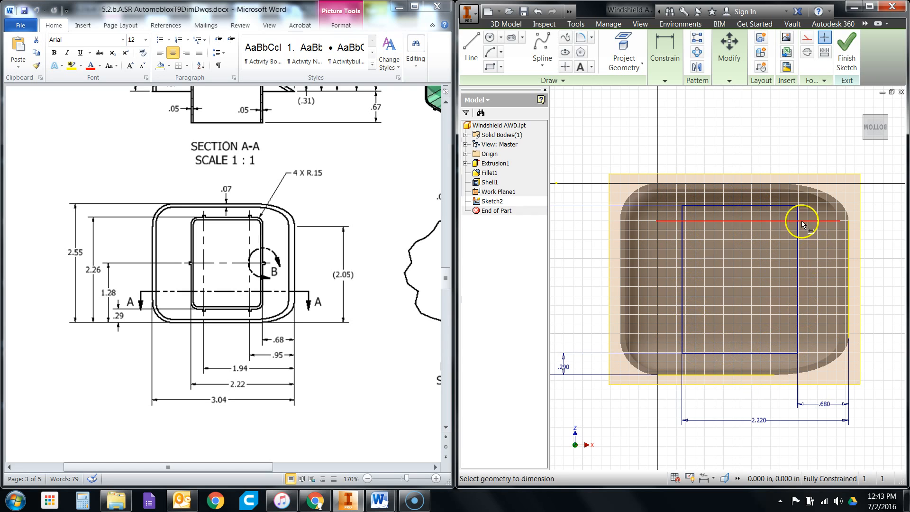
pyautogui.scroll(-1, 764, 290)
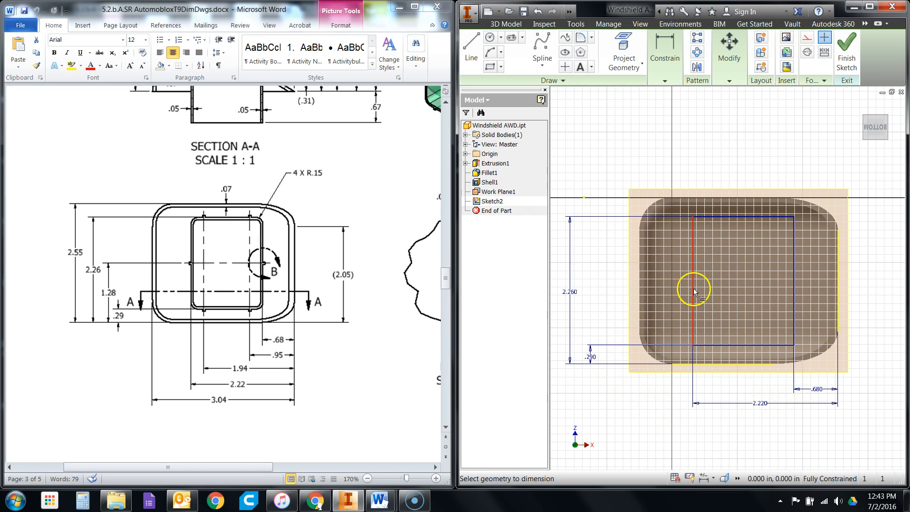
pyautogui.click(202, 309)
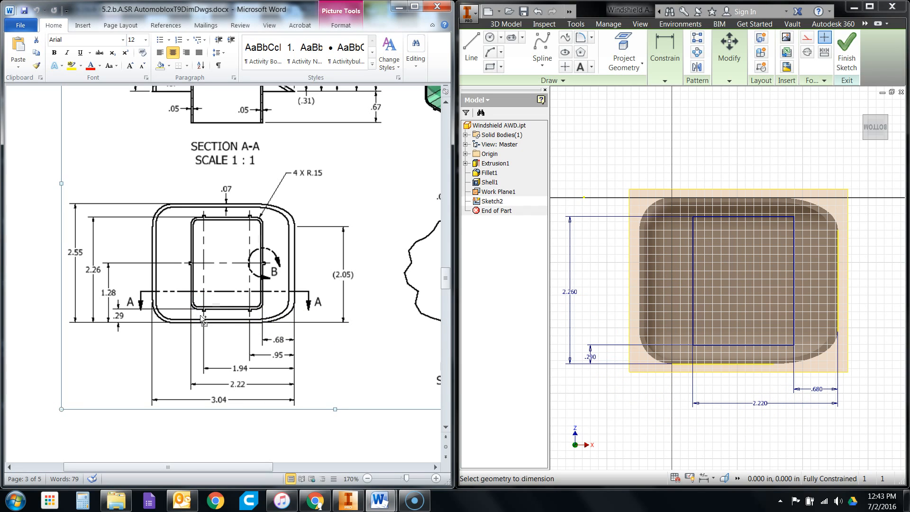
pyautogui.moveTo(203, 467); pyautogui.dragTo(241, 469)
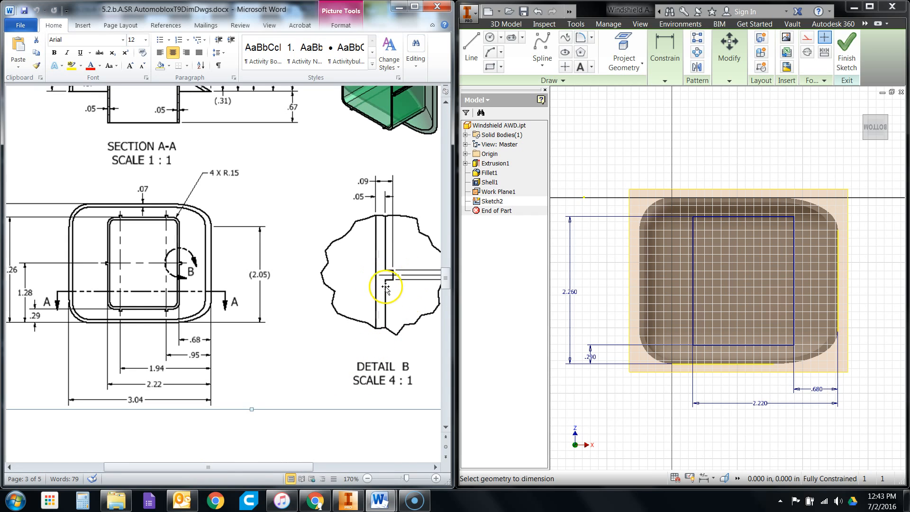
pyautogui.moveTo(258, 468); pyautogui.dragTo(245, 469)
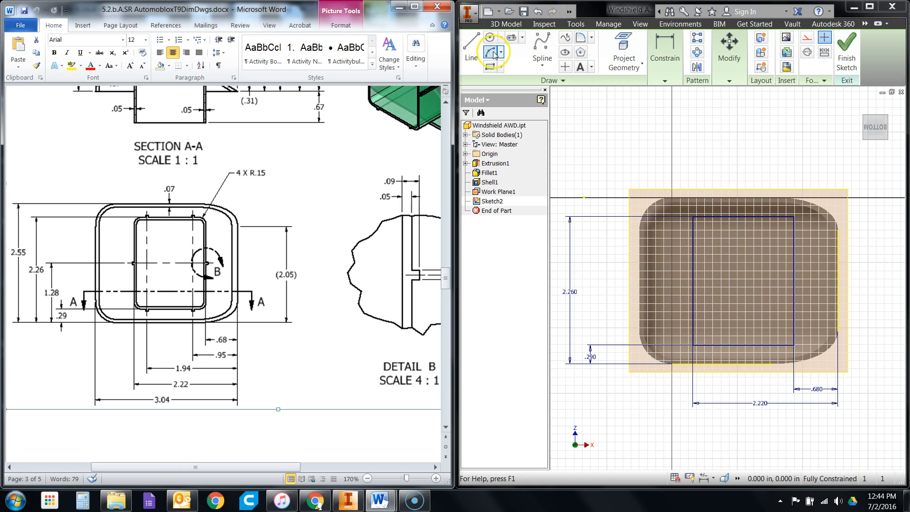
# - Sketch two vertical construction lines, each about 1.97 in long, between the rectangle's upper and lower sides for the tab centerlines
pyautogui.click(472, 53)
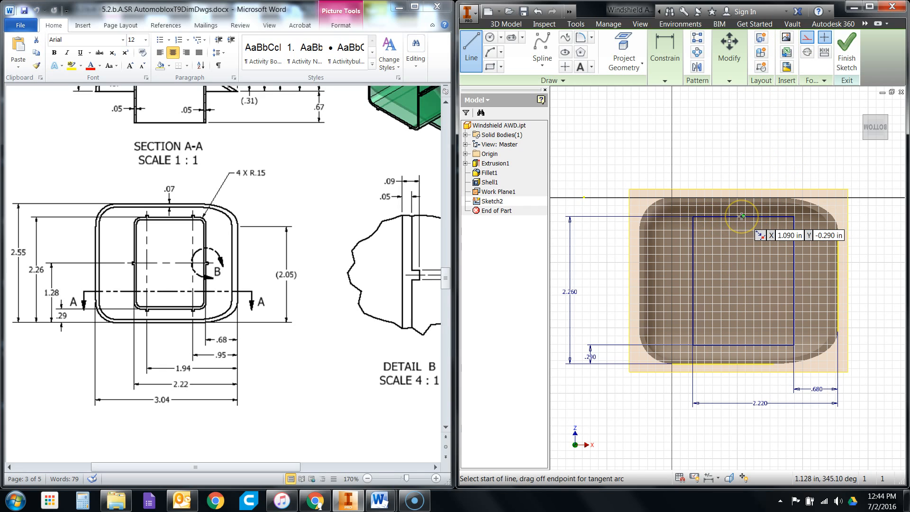
pyautogui.scroll(3, 742, 216)
pyautogui.click(706, 217)
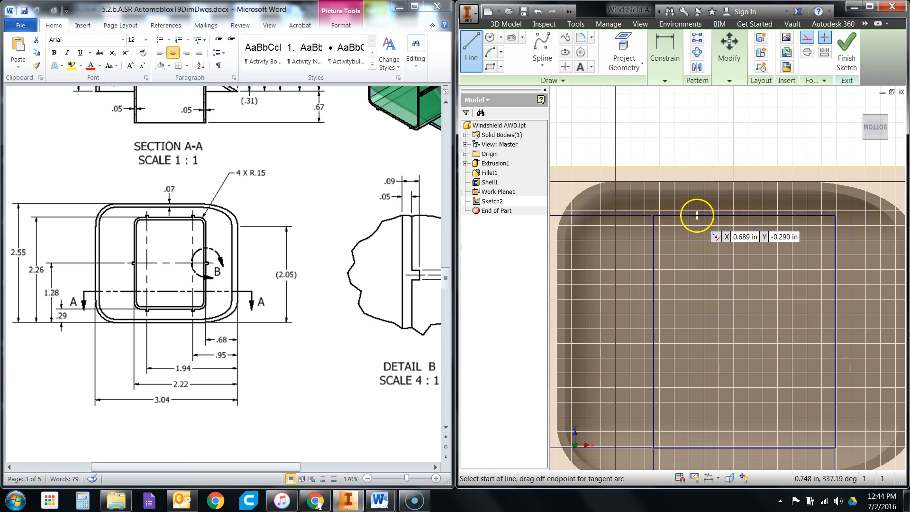
pyautogui.click(697, 217)
pyautogui.scroll(-2, 697, 216)
pyautogui.scroll(-1, 696, 309)
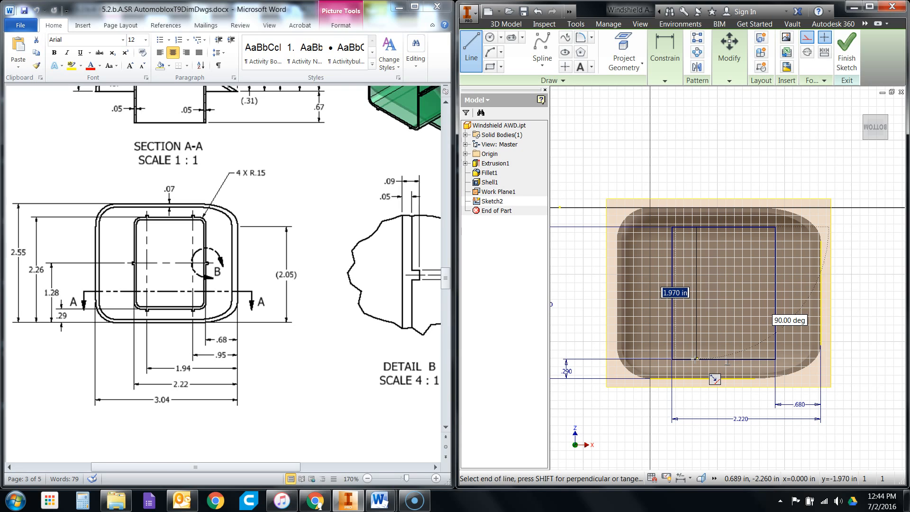
pyautogui.click(695, 359)
pyautogui.click(695, 358)
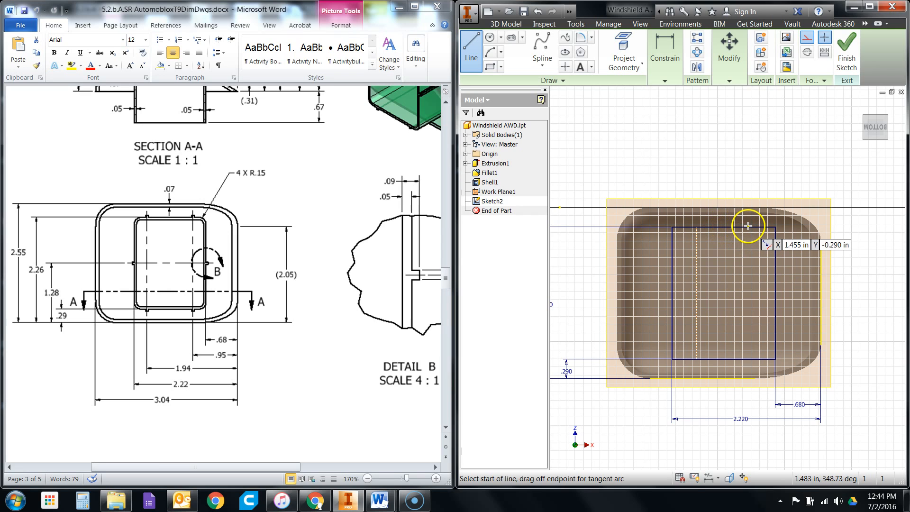
pyautogui.click(748, 227)
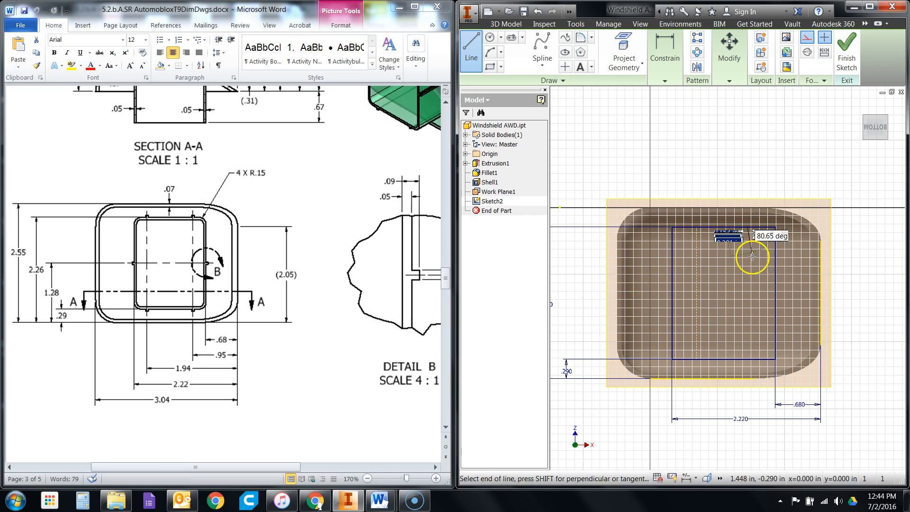
pyautogui.doubleClick(747, 360)
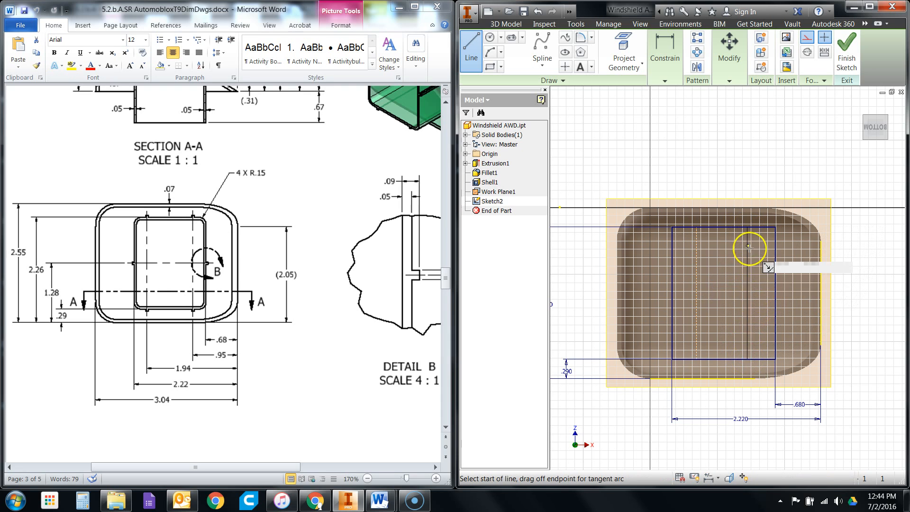
# - Sketch a horizontal construction line about 1.54 in long from the rectangle's left side to its right side near mid-height
pyautogui.scroll(5, 751, 237)
pyautogui.scroll(-2, 809, 284)
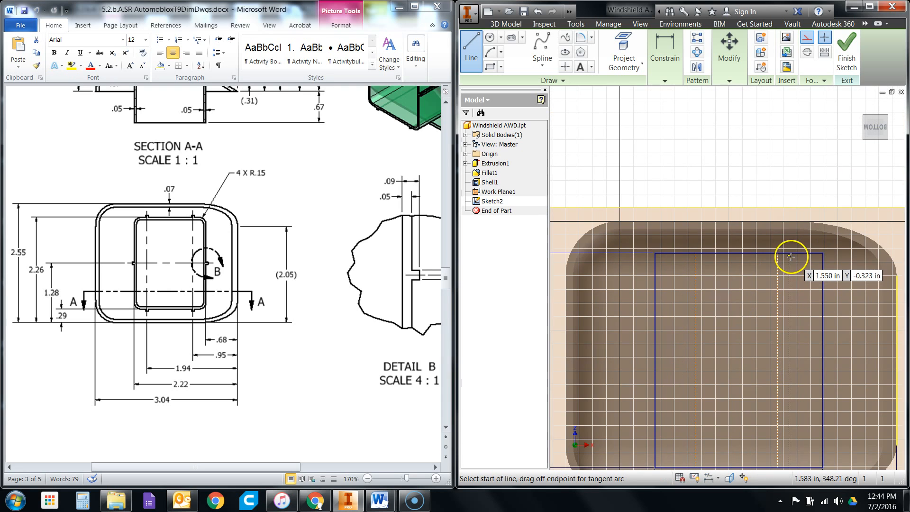
pyautogui.scroll(-2, 726, 246)
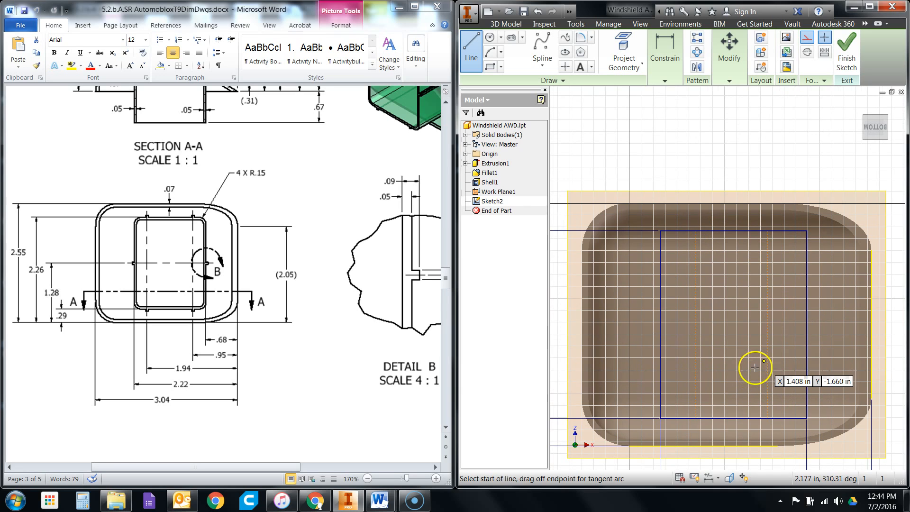
pyautogui.click(660, 325)
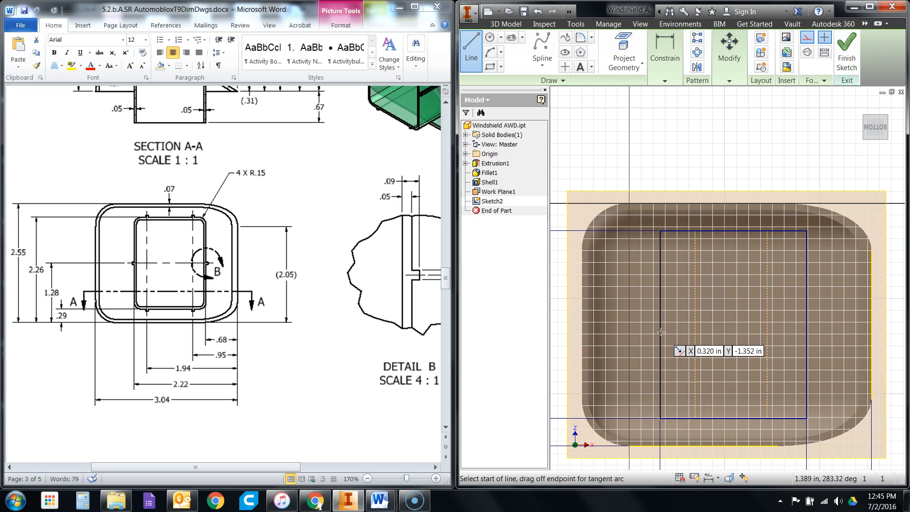
pyautogui.click(661, 332)
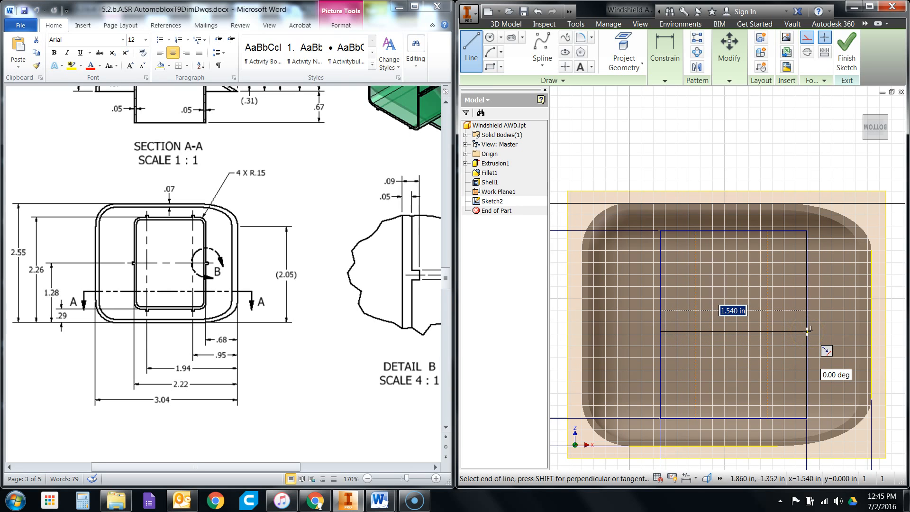
pyautogui.press('Escape')
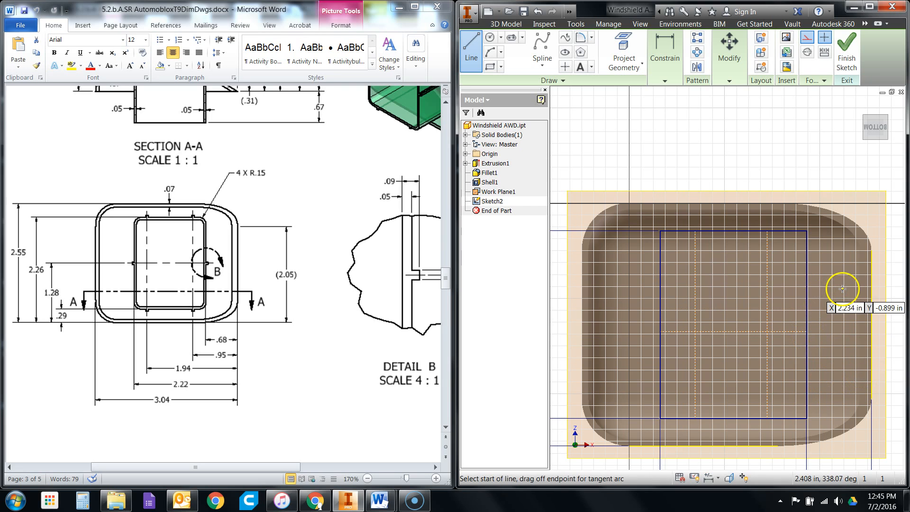
pyautogui.rightClick(864, 262)
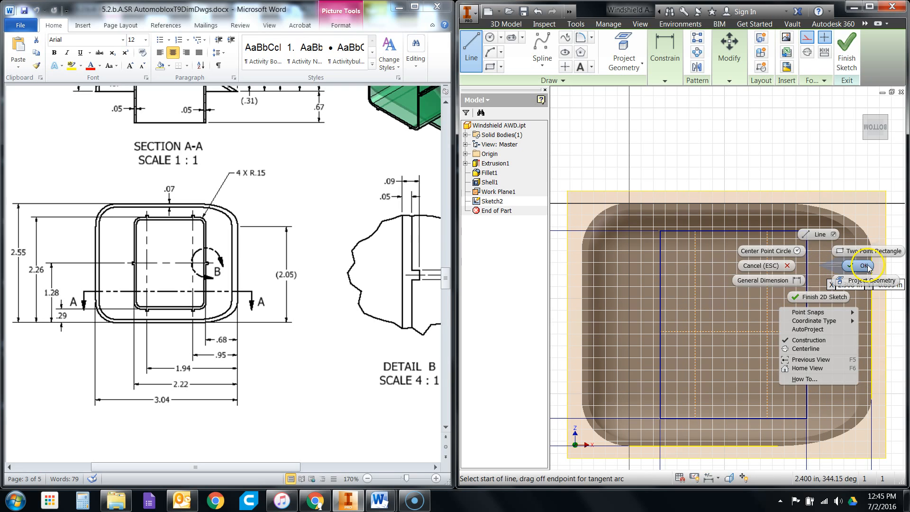
pyautogui.click(864, 266)
# - Dimension the horizontal construction line from the enclosure's lower outer edge and set the distance to 1.28 in
pyautogui.scroll(-3, 788, 262)
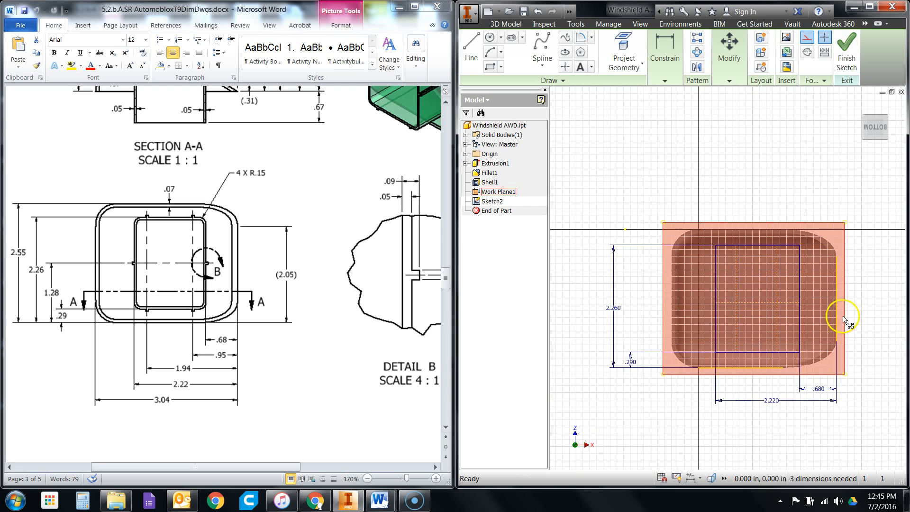
pyautogui.scroll(2, 843, 318)
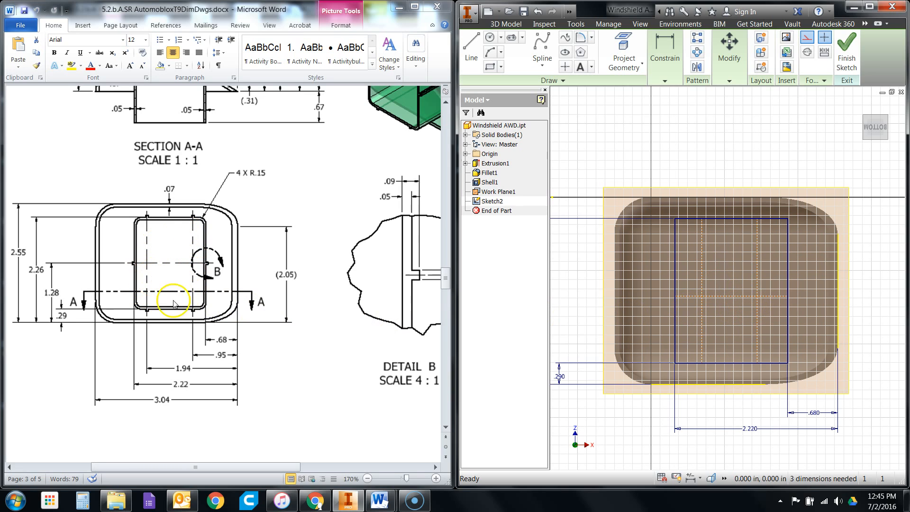
pyautogui.click(658, 52)
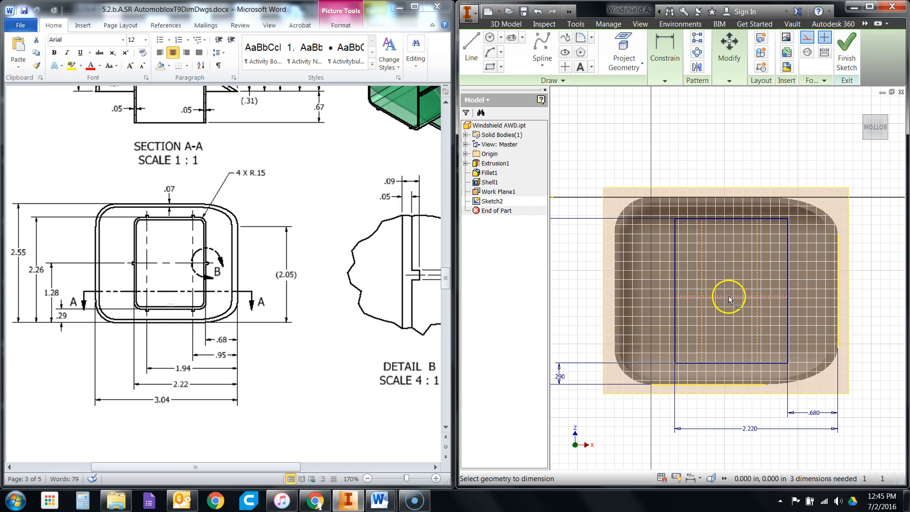
pyautogui.click(737, 385)
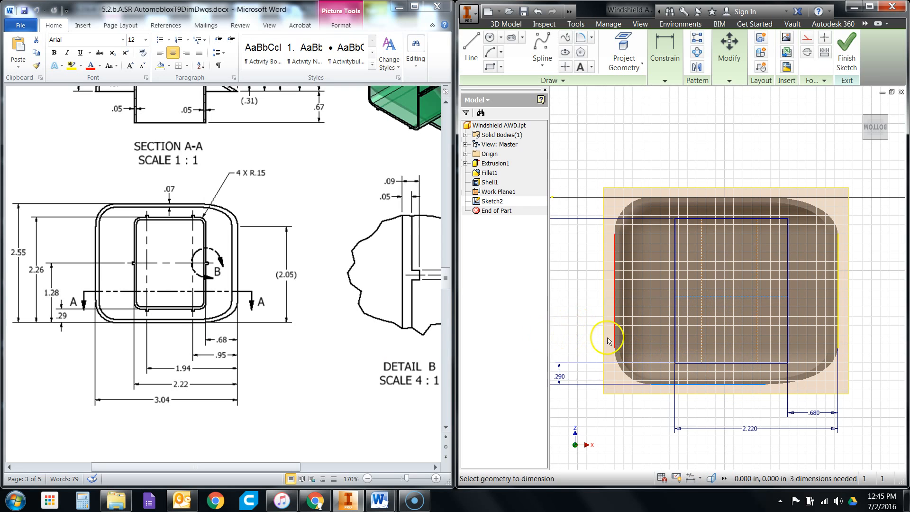
pyautogui.scroll(3, 700, 352)
pyautogui.click(679, 353)
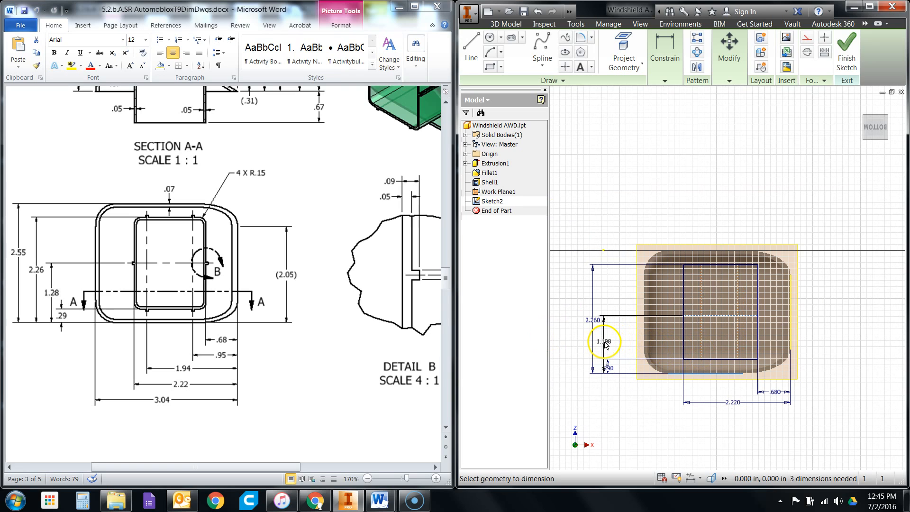
pyautogui.click(607, 344)
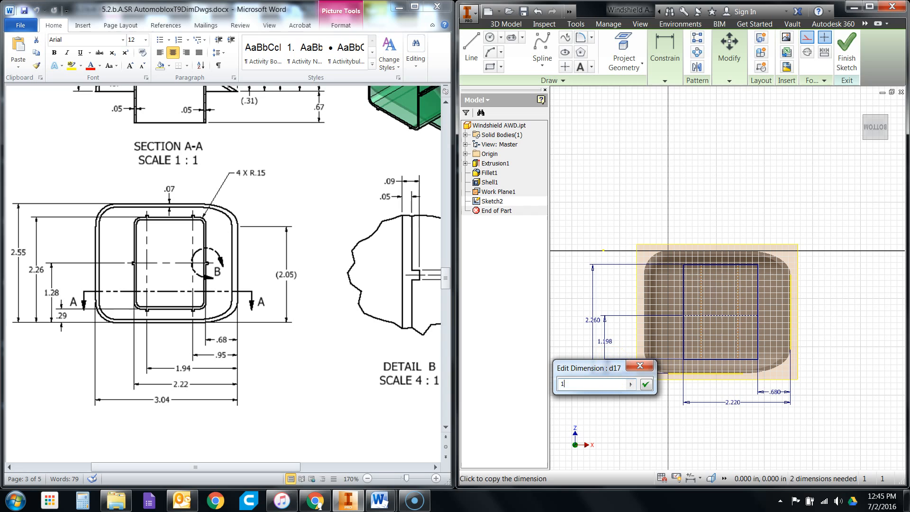
pyautogui.press('Return')
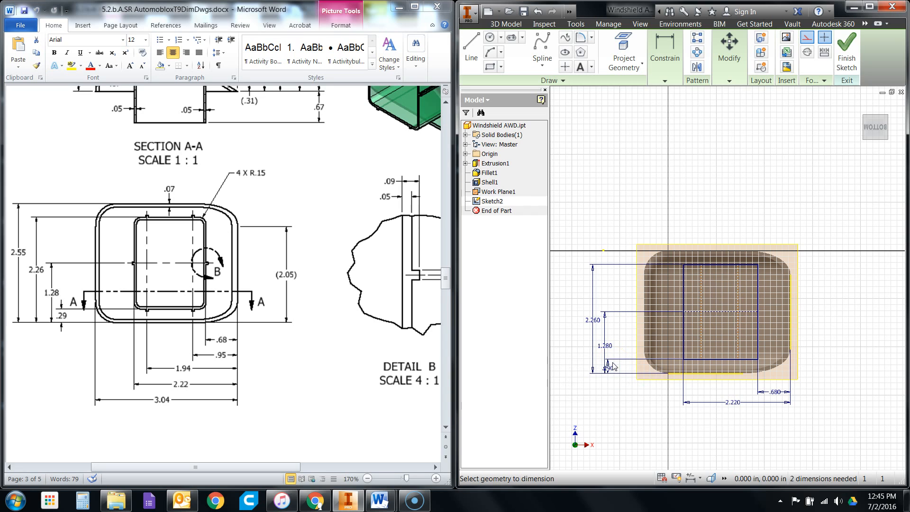
# - Move the .29 and 1.28 in dimension texts apart so they no longer overlap beside the rectangle
pyautogui.scroll(-2, 621, 357)
pyautogui.rightClick(614, 342)
pyautogui.click(648, 341)
pyautogui.moveTo(604, 376); pyautogui.dragTo(622, 398)
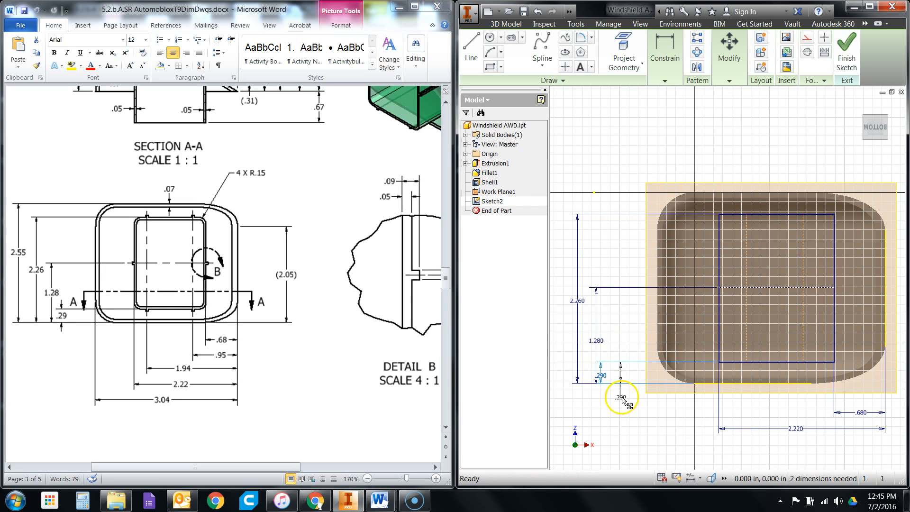
pyautogui.moveTo(596, 342); pyautogui.dragTo(605, 342)
pyautogui.scroll(-3, 625, 366)
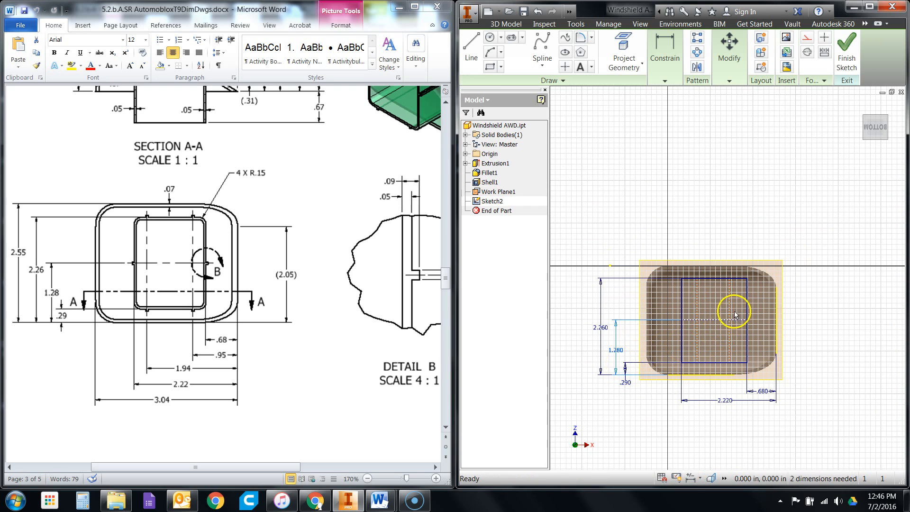
pyautogui.scroll(4, 735, 315)
pyautogui.scroll(-3, 736, 323)
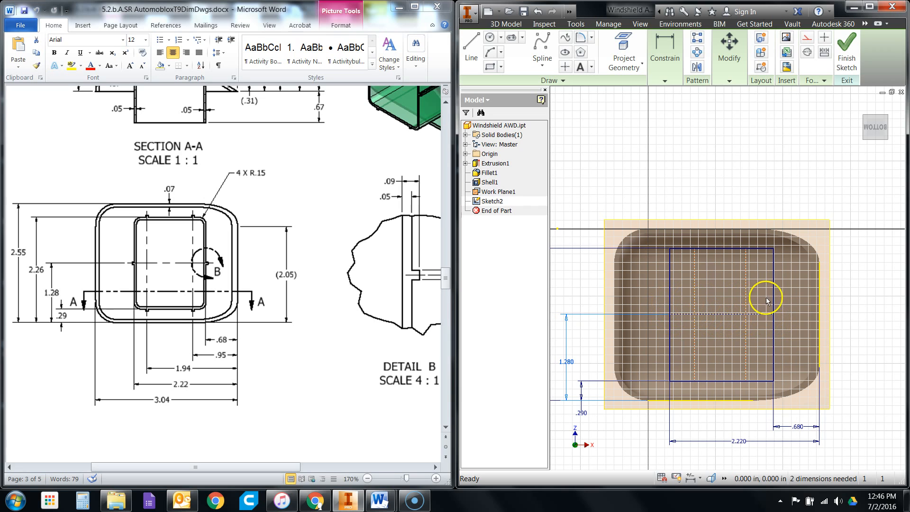
# - Dimension the left vertical construction line from the enclosure's right outer edge and set the distance to 1.94 in
pyautogui.click(648, 81)
pyautogui.click(583, 101)
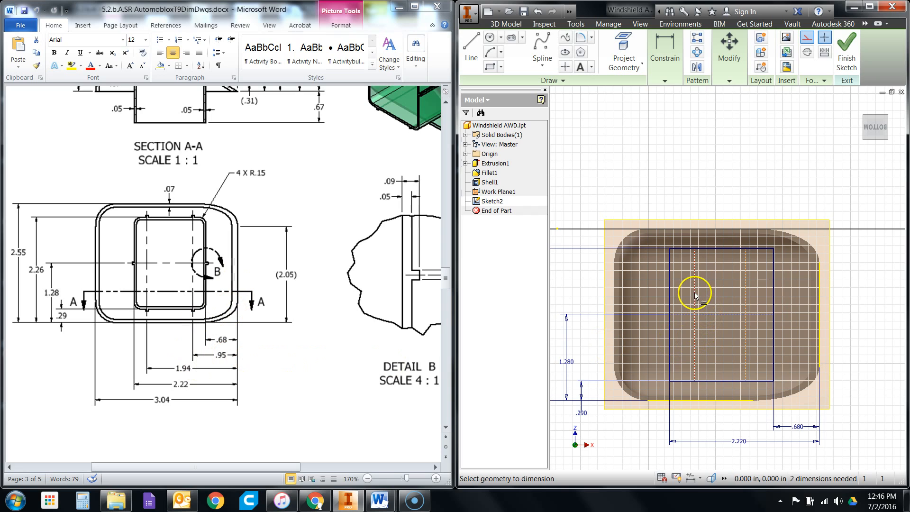
pyautogui.click(819, 301)
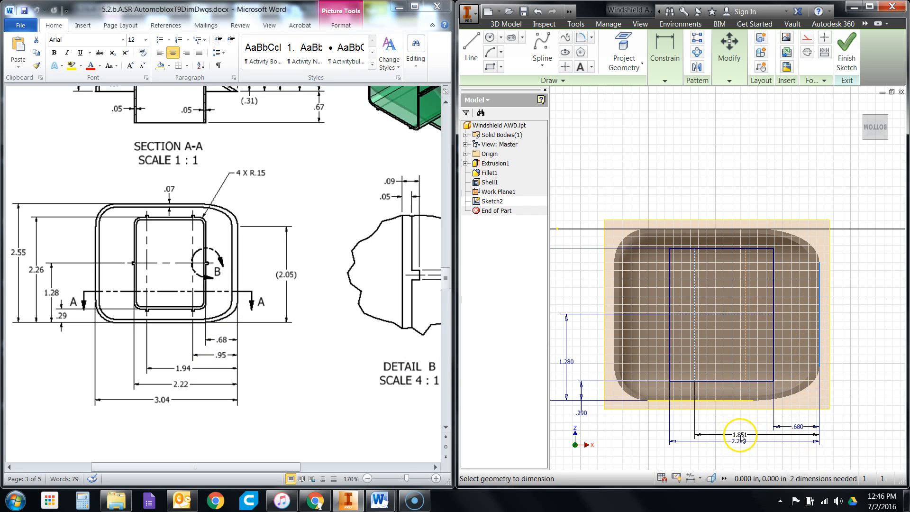
pyautogui.click(747, 435)
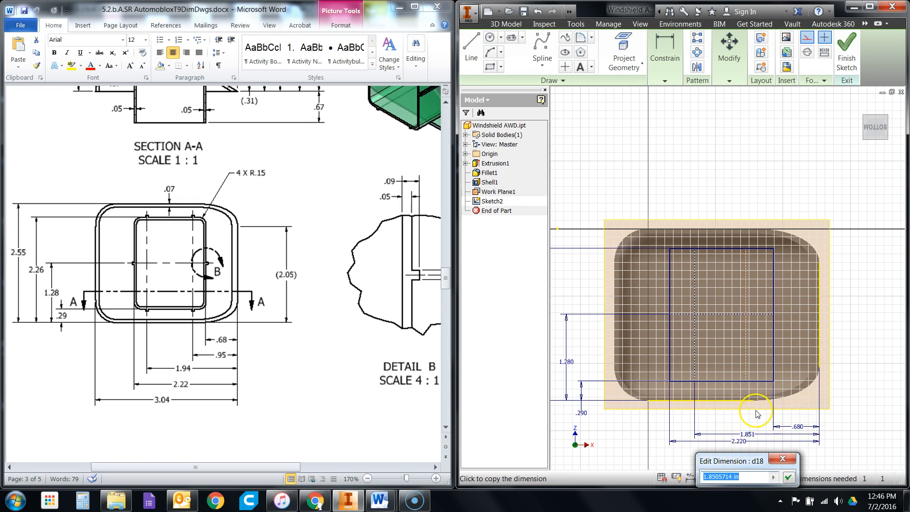
pyautogui.press('Return')
# - Move the 2.22 and 1.94 in dimensions lower so they are spaced apart below the enclosure
pyautogui.rightClick(740, 442)
pyautogui.click(782, 442)
pyautogui.moveTo(742, 442)
pyautogui.mouseDown()
pyautogui.moveTo(745, 462)
pyautogui.moveTo(743, 450)
pyautogui.mouseUp()
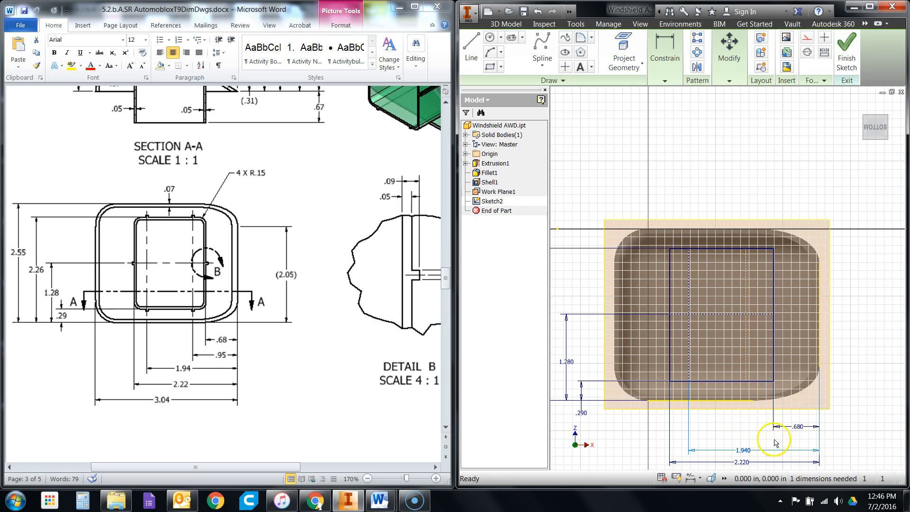
# - Dimension the right vertical construction line .95 in from the enclosure's right outer edge and finish the sketch
pyautogui.rightClick(747, 438)
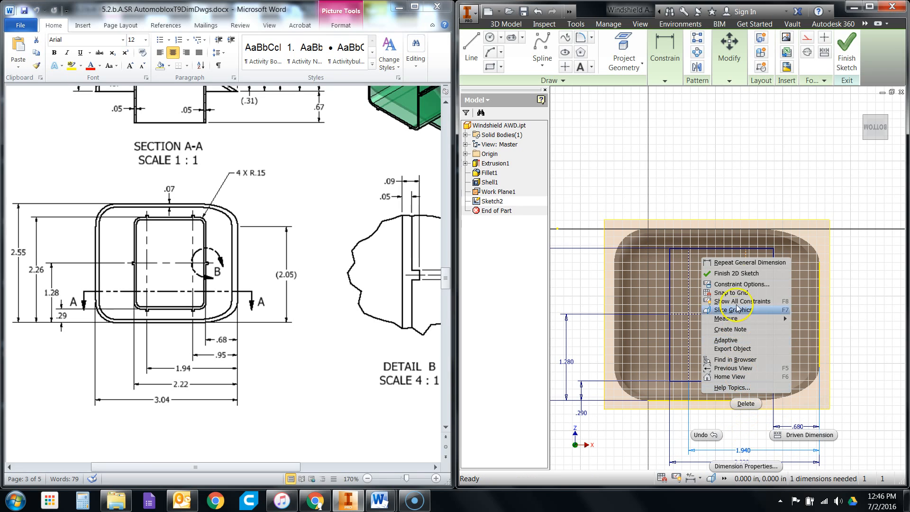
pyautogui.click(729, 263)
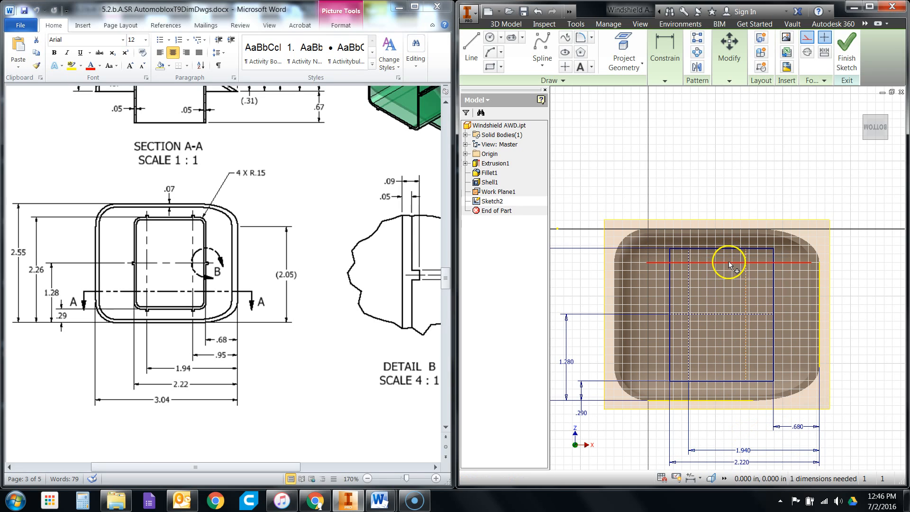
pyautogui.click(676, 78)
pyautogui.click(590, 108)
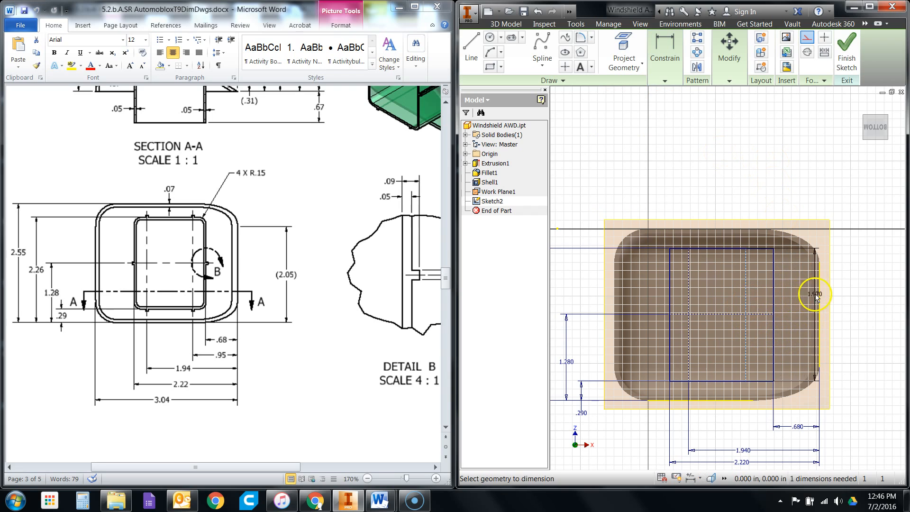
pyautogui.click(820, 295)
pyautogui.click(746, 341)
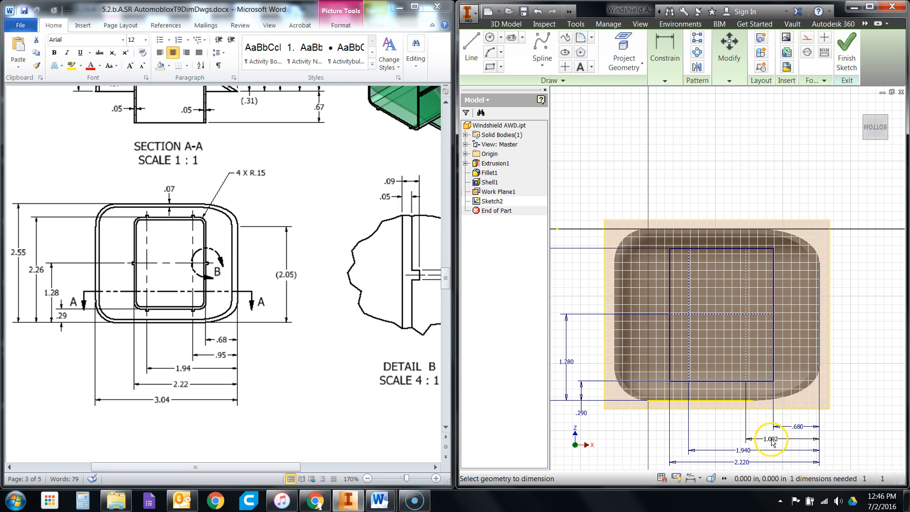
pyautogui.click(784, 439)
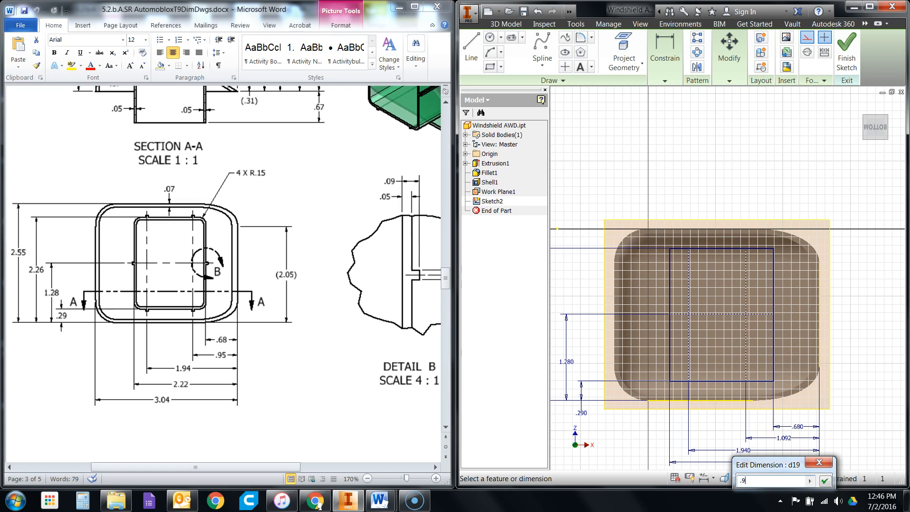
pyautogui.press('Return')
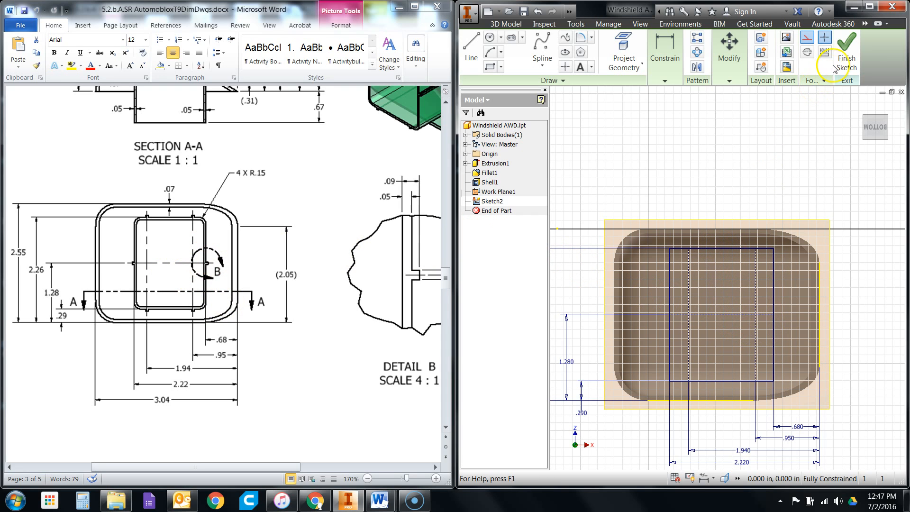
pyautogui.click(846, 57)
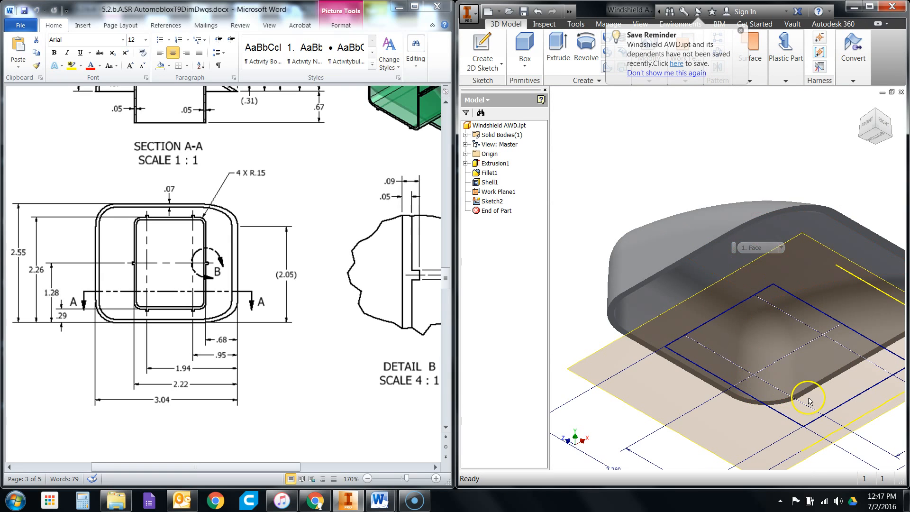
# - Examine the tab sizes in Detail B and the wall dimensions in Section A-A, comparing them with the model's bottom view
pyautogui.scroll(-1, 806, 393)
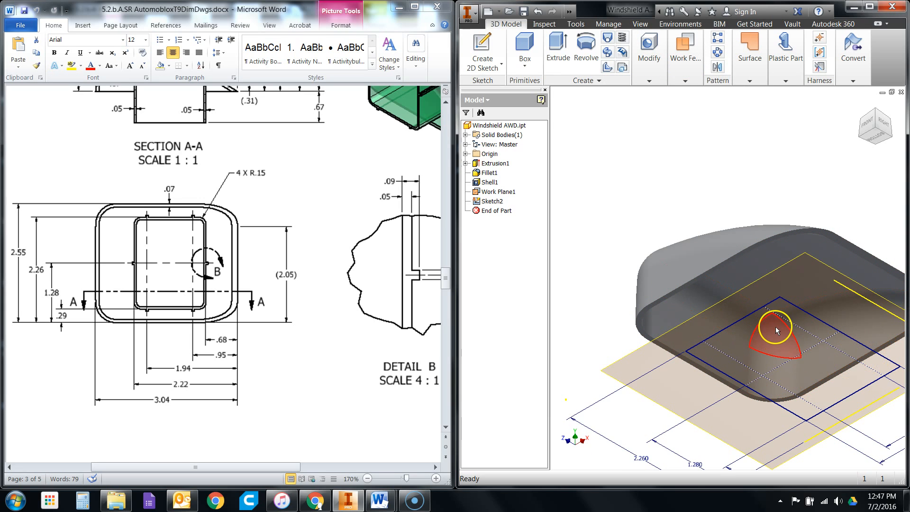
pyautogui.click(875, 139)
pyautogui.click(902, 114)
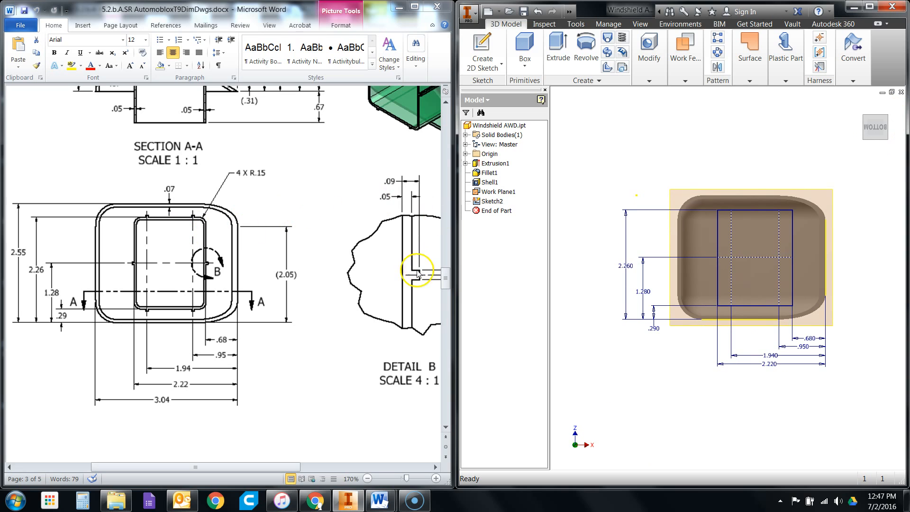
pyautogui.moveTo(246, 468); pyautogui.dragTo(269, 468)
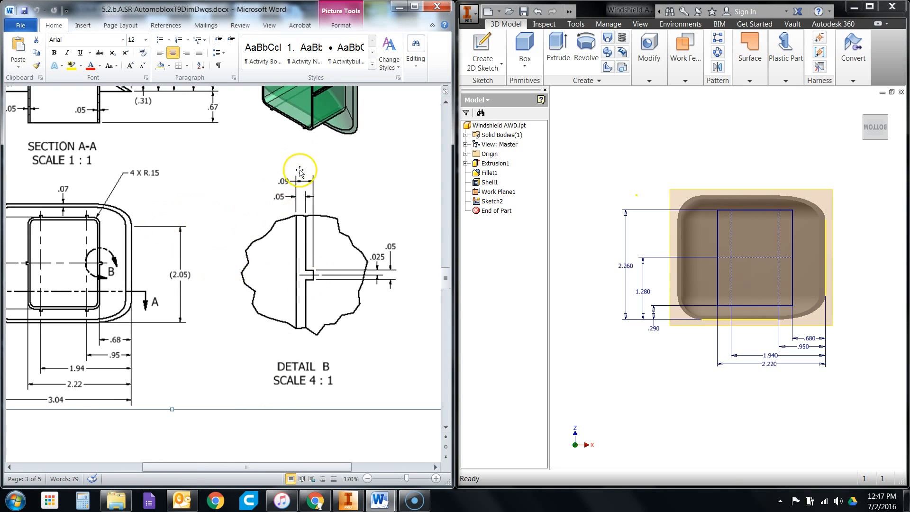
pyautogui.scroll(1, 319, 322)
pyautogui.scroll(3, 317, 134)
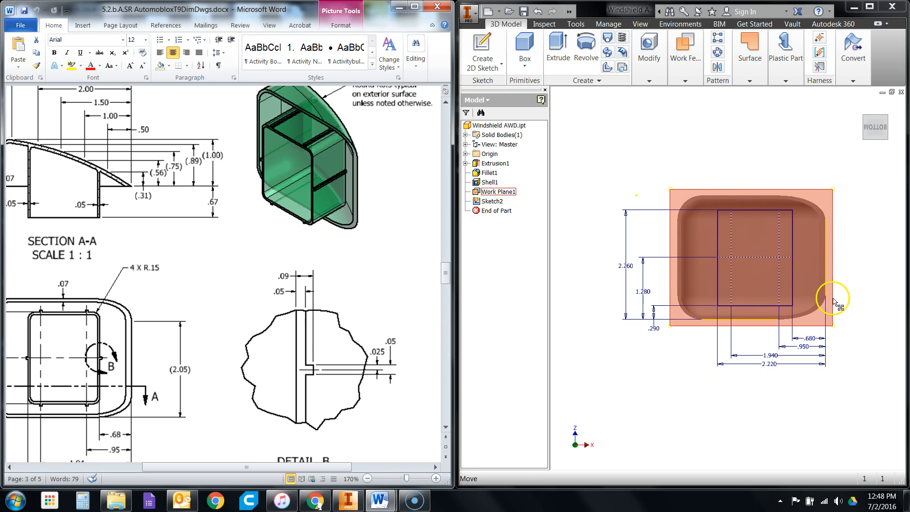
pyautogui.scroll(-1, 857, 257)
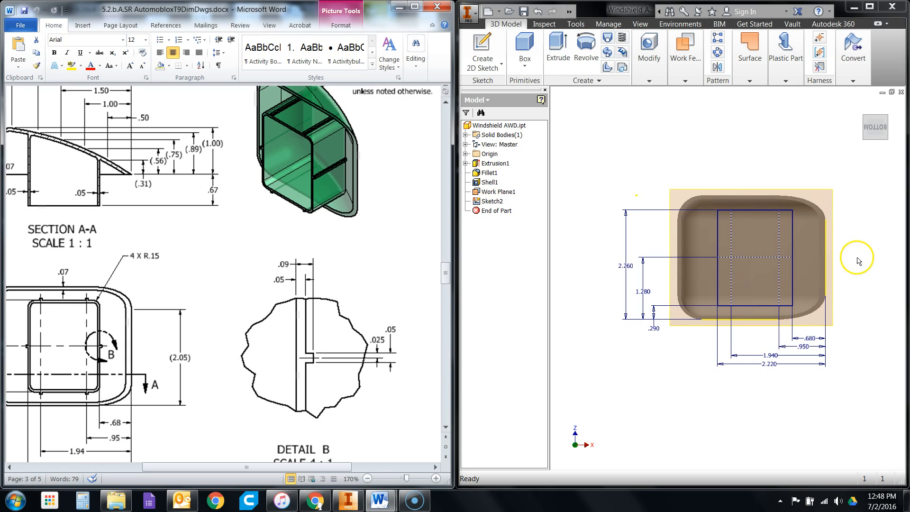
pyautogui.scroll(3, 857, 257)
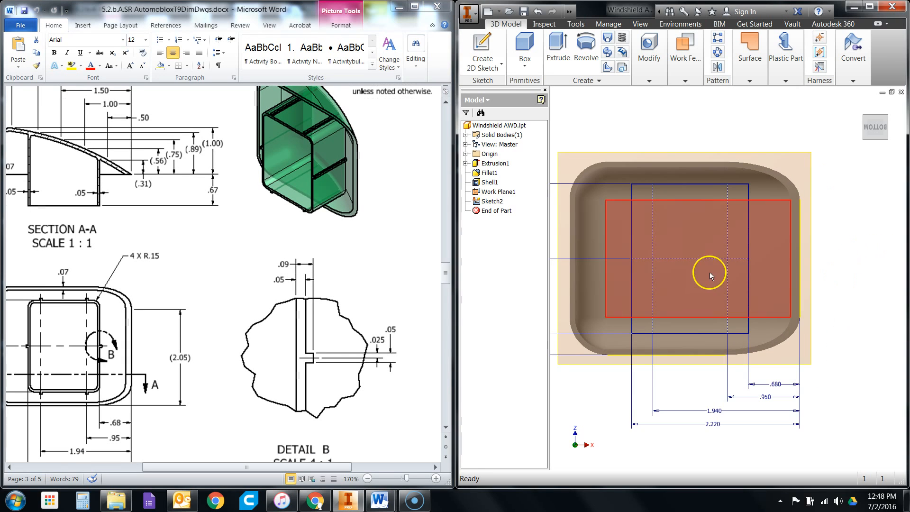
pyautogui.click(649, 48)
pyautogui.click(649, 47)
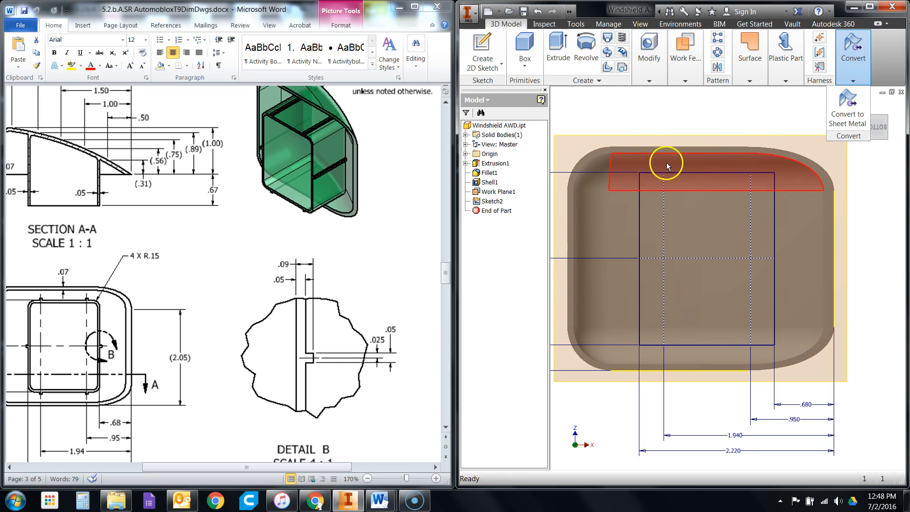
# - Reopen the interior wall sketch and fillet all four corners of the rectangle with a .15 in radius
pyautogui.doubleClick(478, 201)
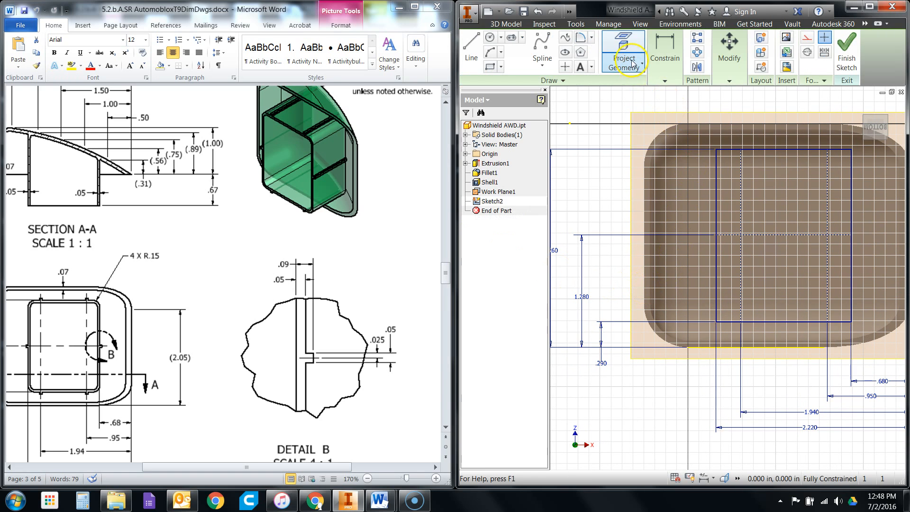
pyautogui.click(654, 68)
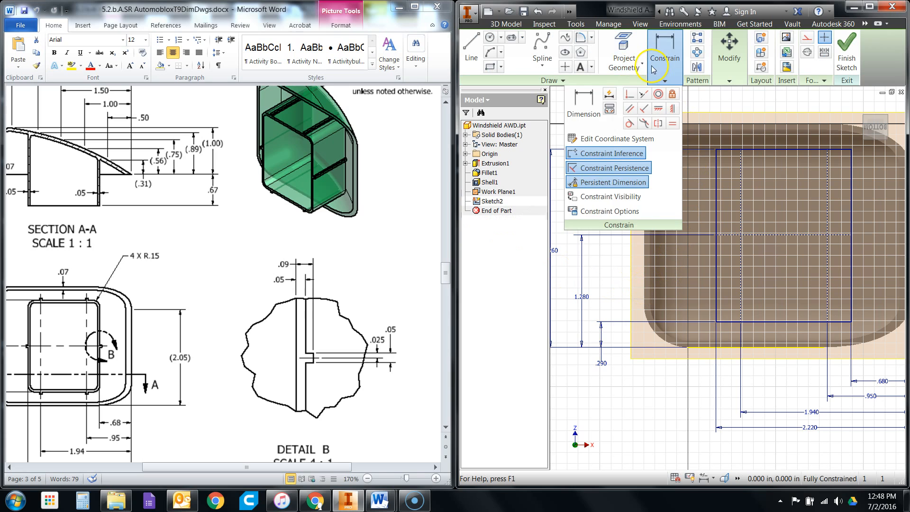
pyautogui.click(583, 39)
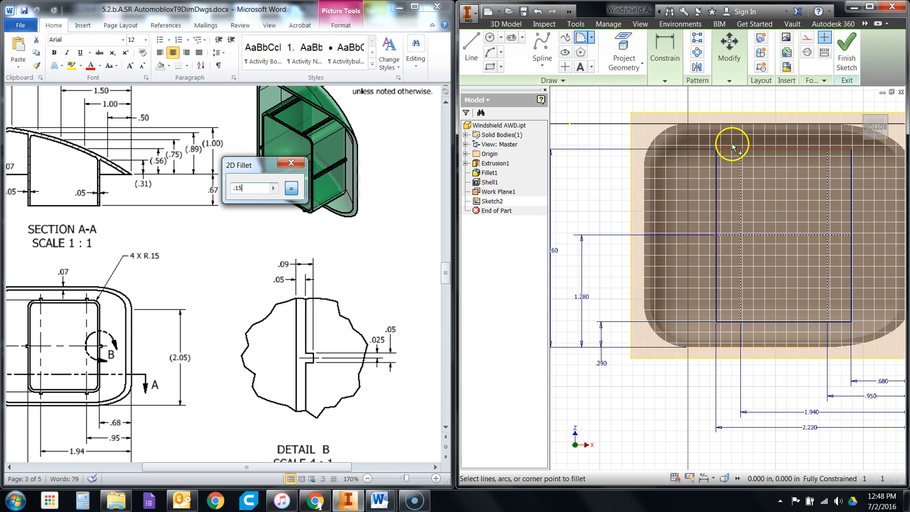
pyautogui.click(716, 149)
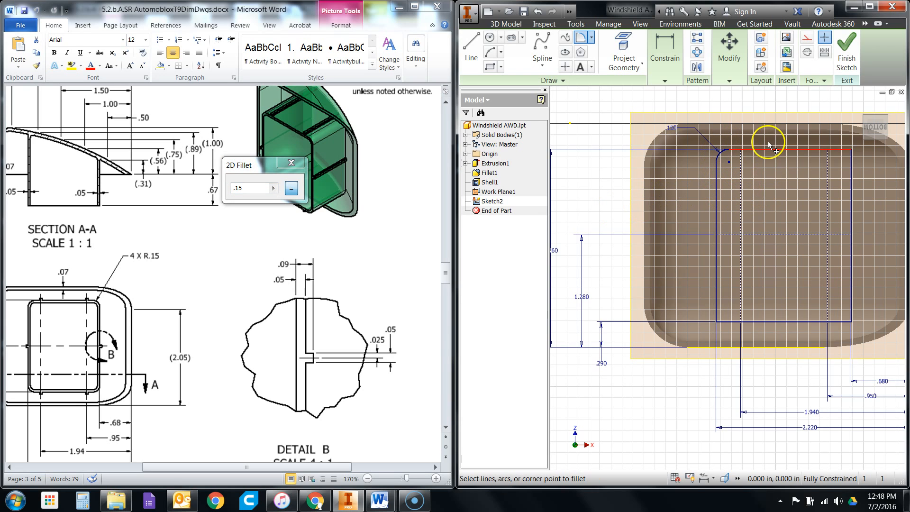
pyautogui.scroll(-2, 675, 205)
pyautogui.scroll(1, 816, 163)
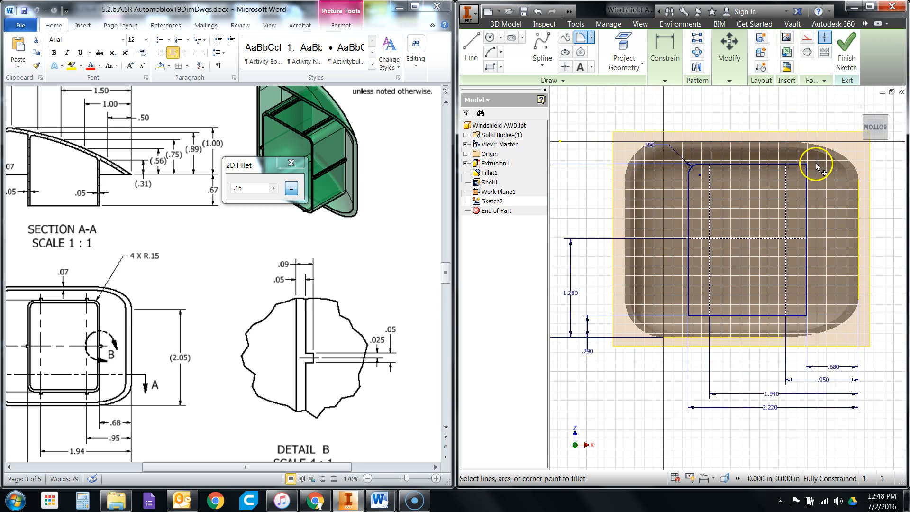
pyautogui.click(808, 166)
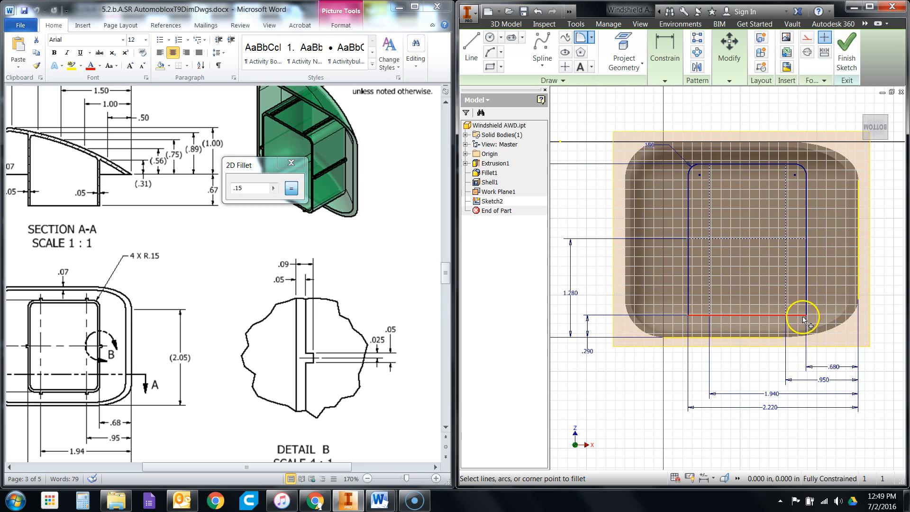
pyautogui.click(806, 315)
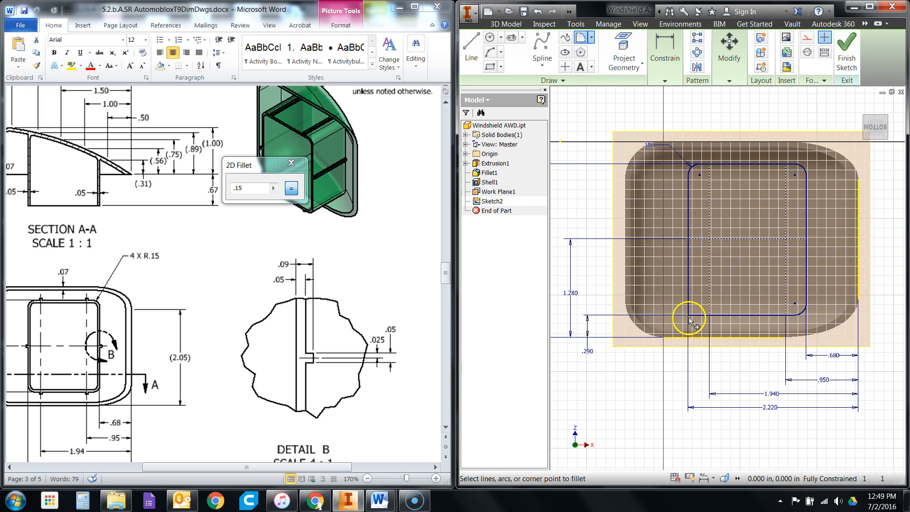
pyautogui.click(689, 316)
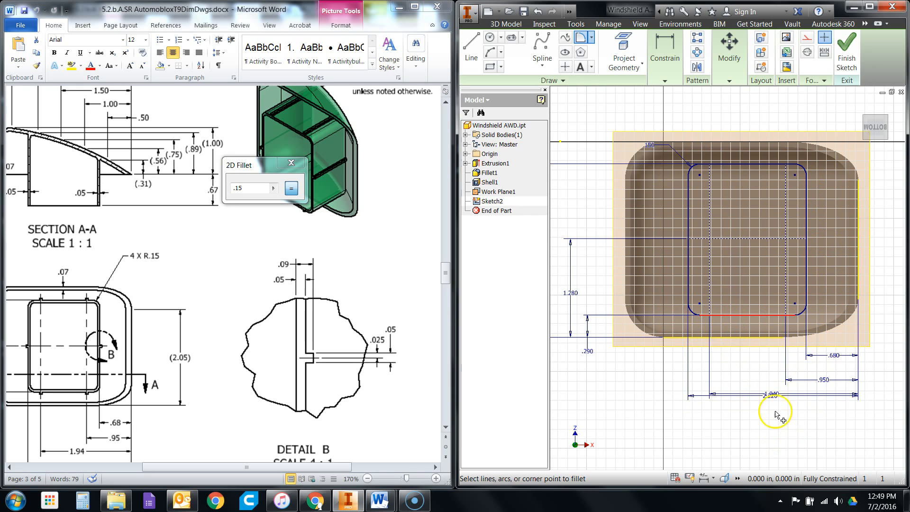
pyautogui.rightClick(759, 362)
pyautogui.click(789, 363)
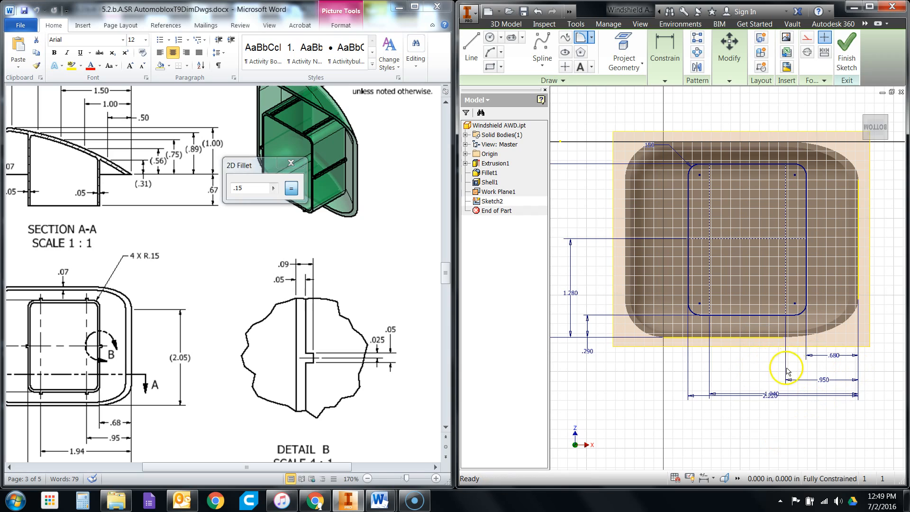
# - Separate the overlapping 1.94 and 2.22 in dimensions and move the .15 in fillet dimension outside the enclosure's upper-left corner
pyautogui.moveTo(773, 397); pyautogui.dragTo(770, 404)
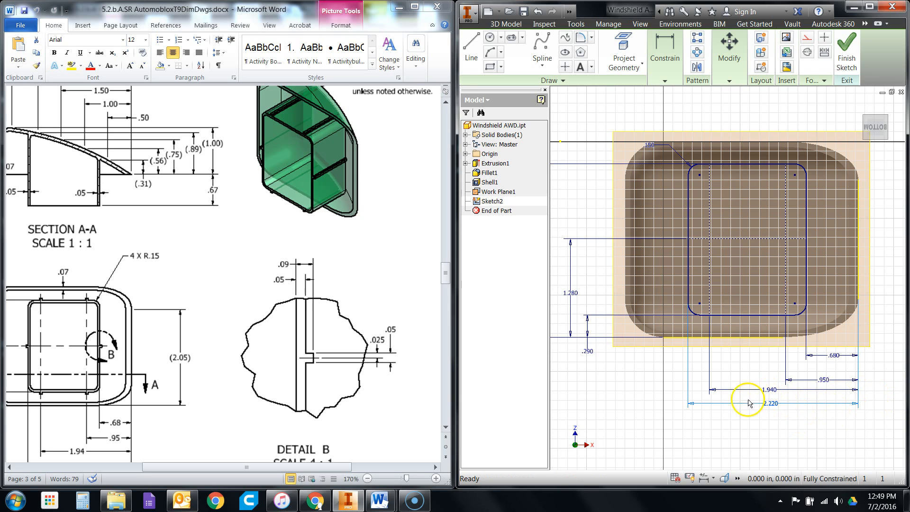
pyautogui.scroll(1, 801, 429)
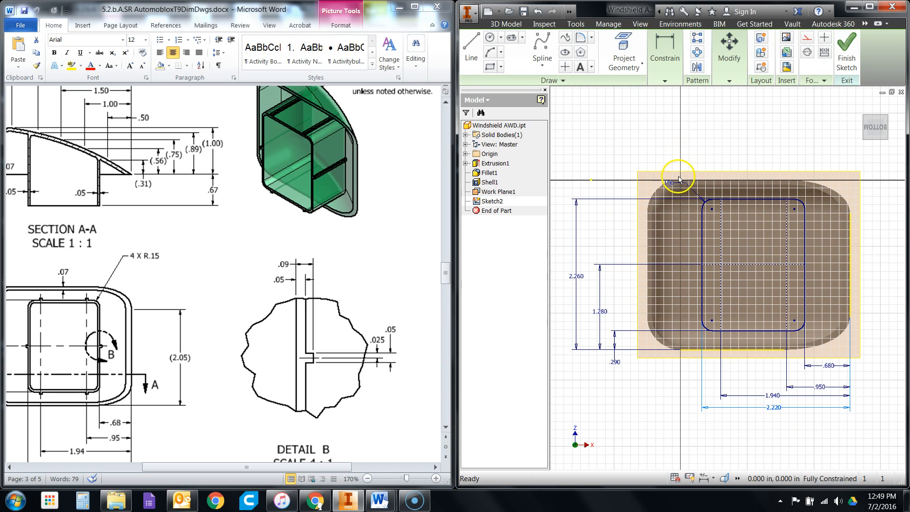
pyautogui.click(641, 155)
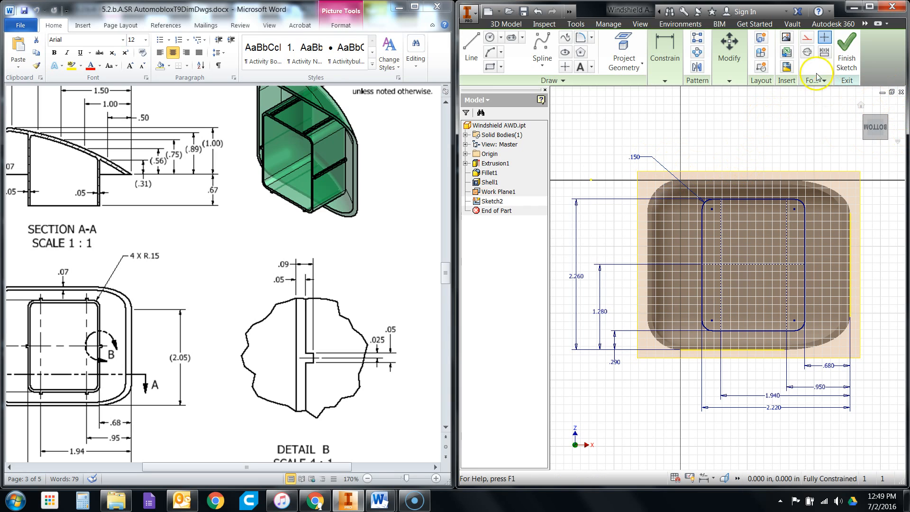
# - Start a two-point rectangle for a tab near the upper end of the left vertical construction line
pyautogui.click(490, 67)
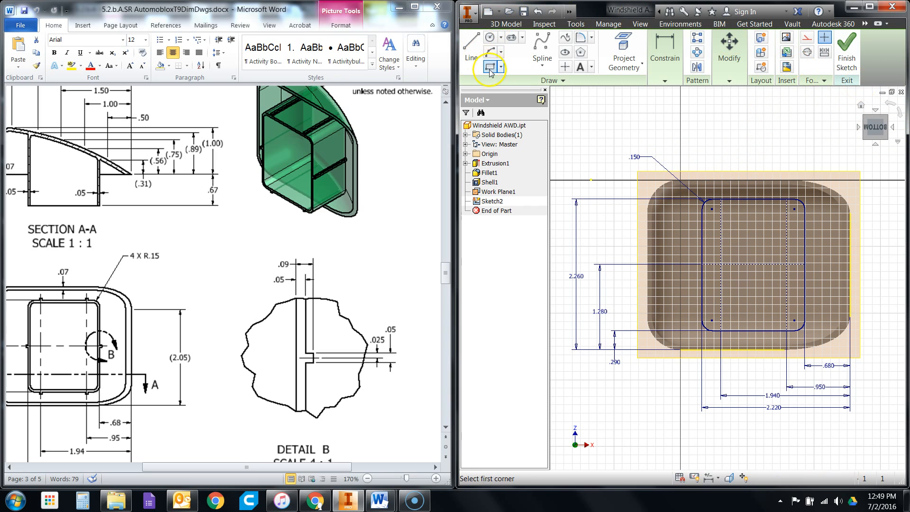
pyautogui.scroll(8, 705, 213)
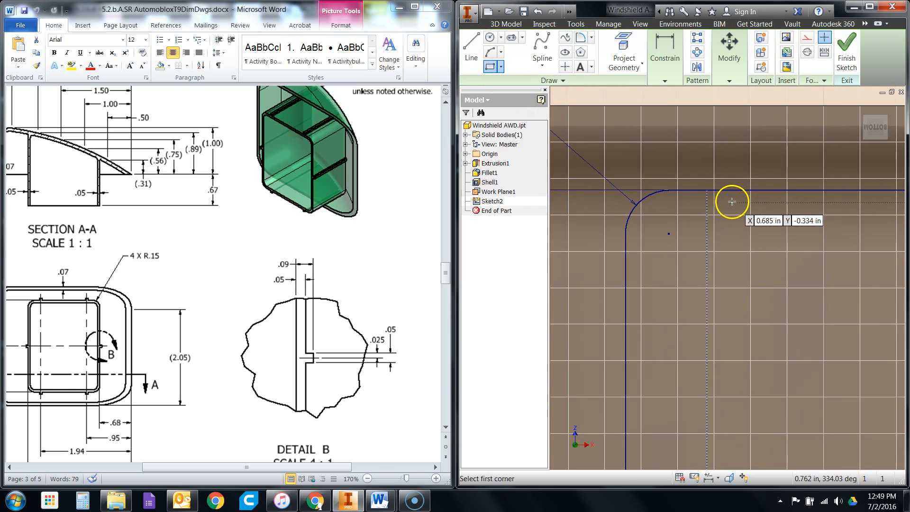
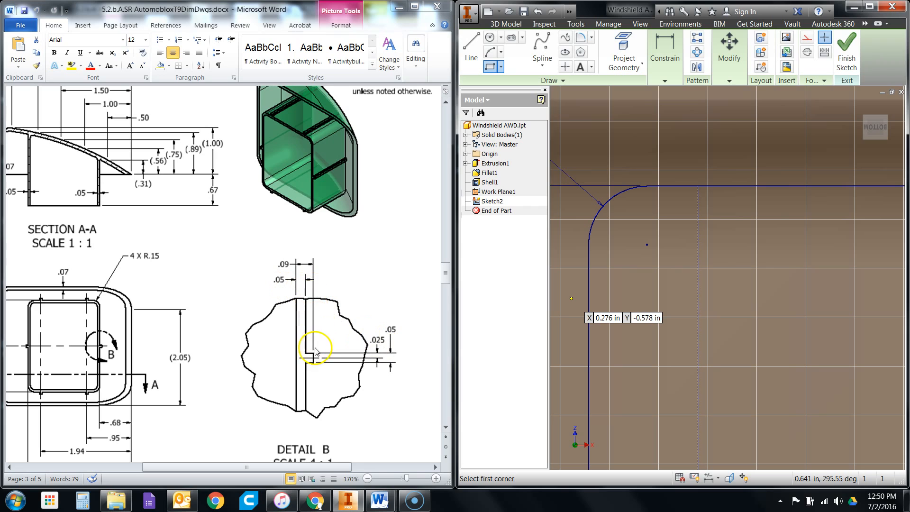
# - Draw half of the first tab as a .025 by .04 in rectangle at the left vertical construction line's upper end
pyautogui.click(698, 185)
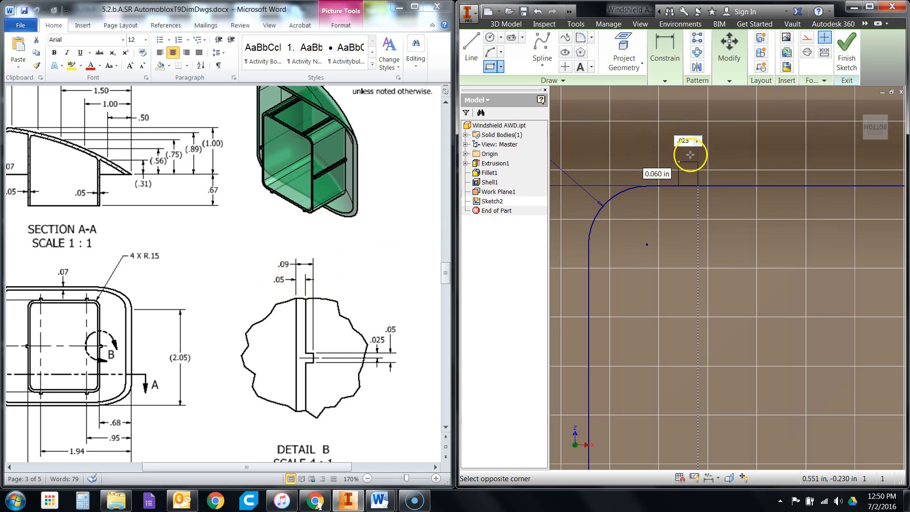
pyautogui.click(667, 174)
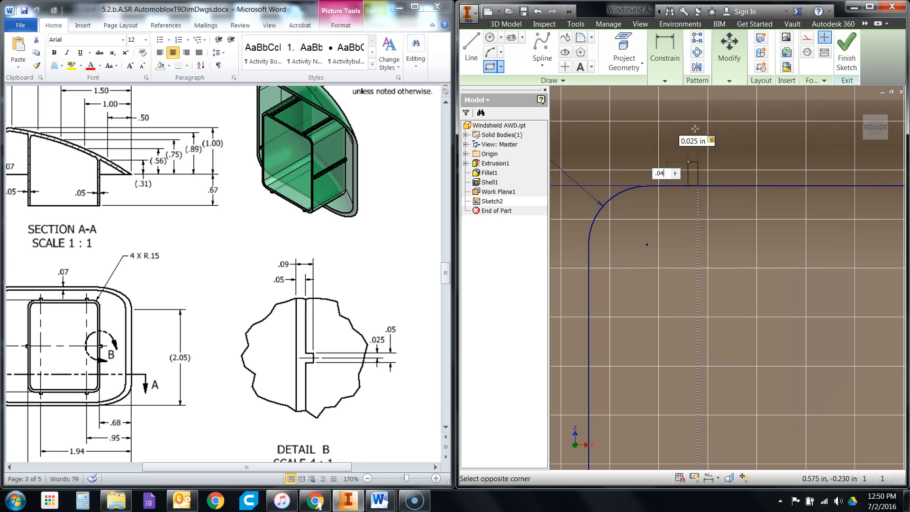
pyautogui.press('Return')
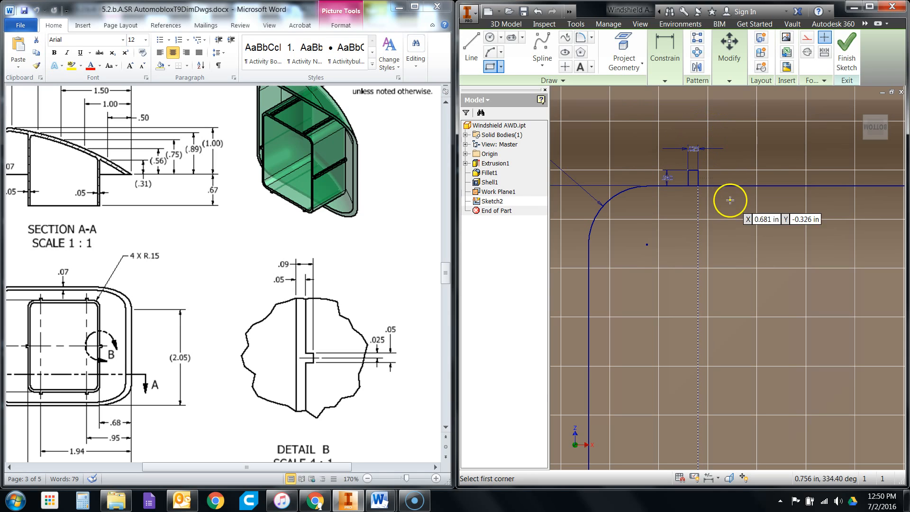
pyautogui.scroll(2, 723, 192)
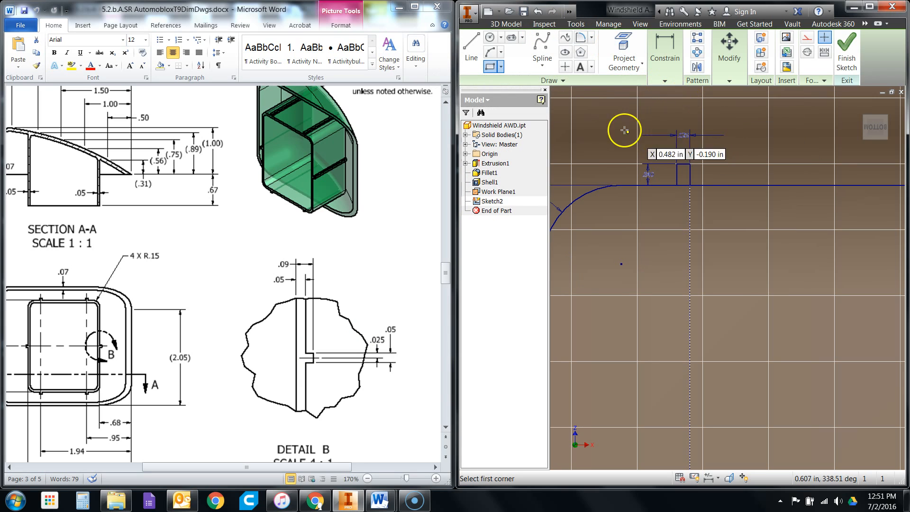
# - Mirror the half-tab rectangle about its edge that lies on the left vertical centerline
pyautogui.click(698, 68)
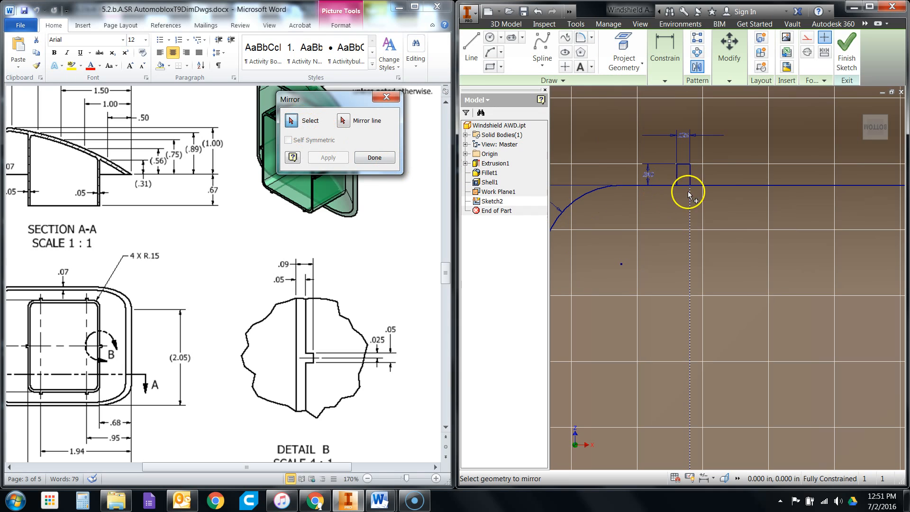
pyautogui.moveTo(668, 154)
pyautogui.mouseDown()
pyautogui.moveTo(684, 188)
pyautogui.moveTo(708, 203)
pyautogui.mouseUp()
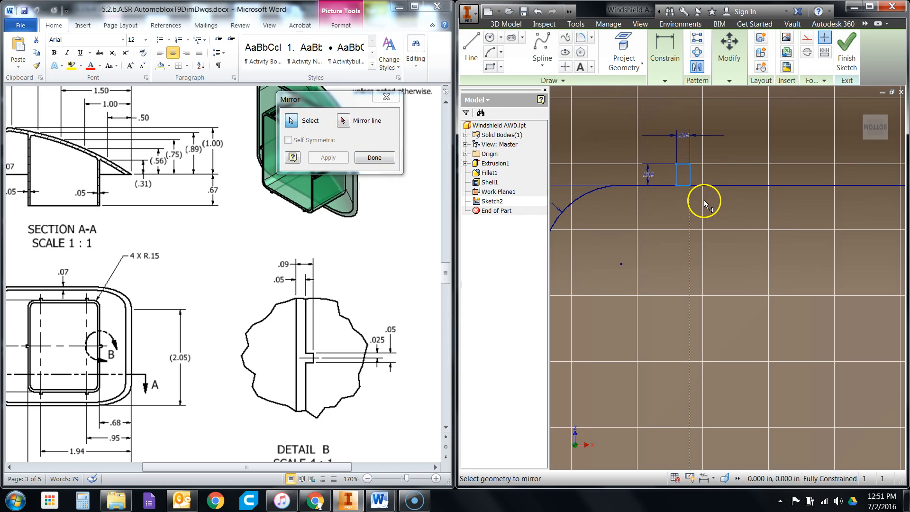
pyautogui.click(345, 120)
pyautogui.click(691, 179)
pyautogui.click(318, 156)
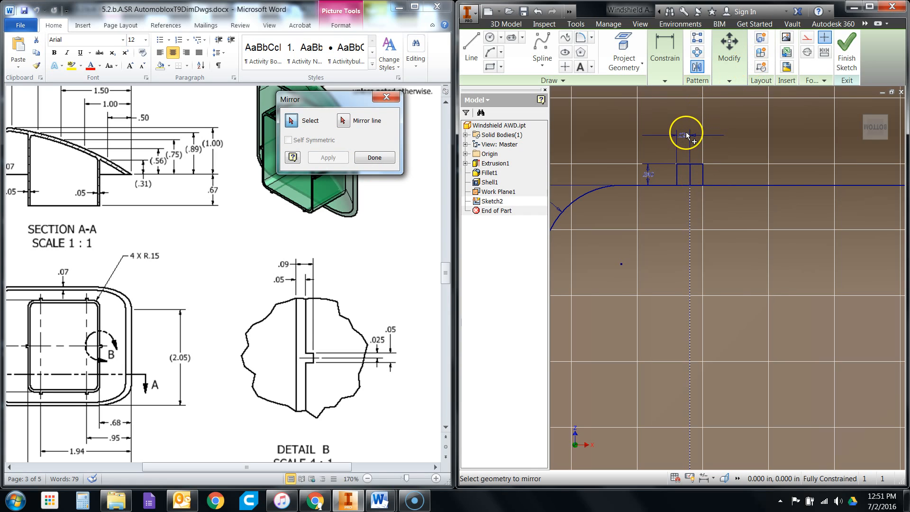
pyautogui.rightClick(682, 112)
pyautogui.click(707, 118)
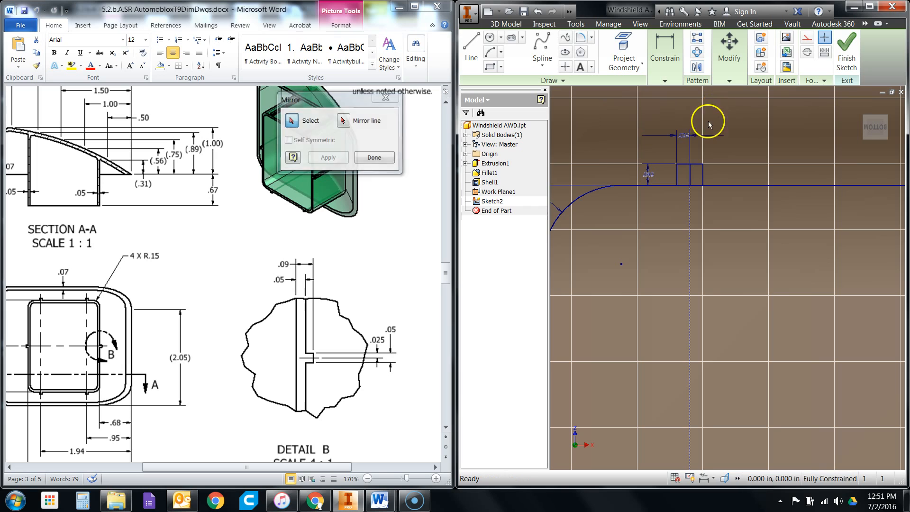
# - Delete the tab's .025 in half-width dimension and trim away the line dividing its two halves
pyautogui.click(690, 130)
pyautogui.press('Delete')
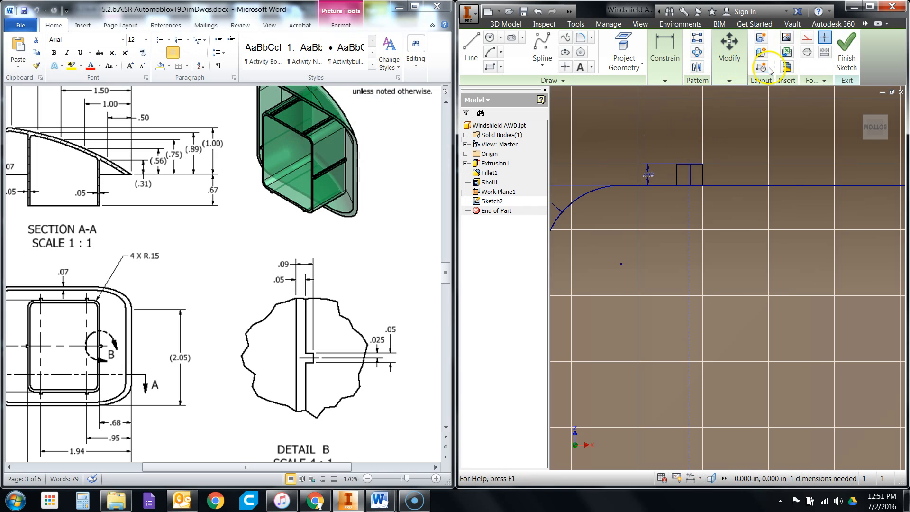
pyautogui.click(728, 80)
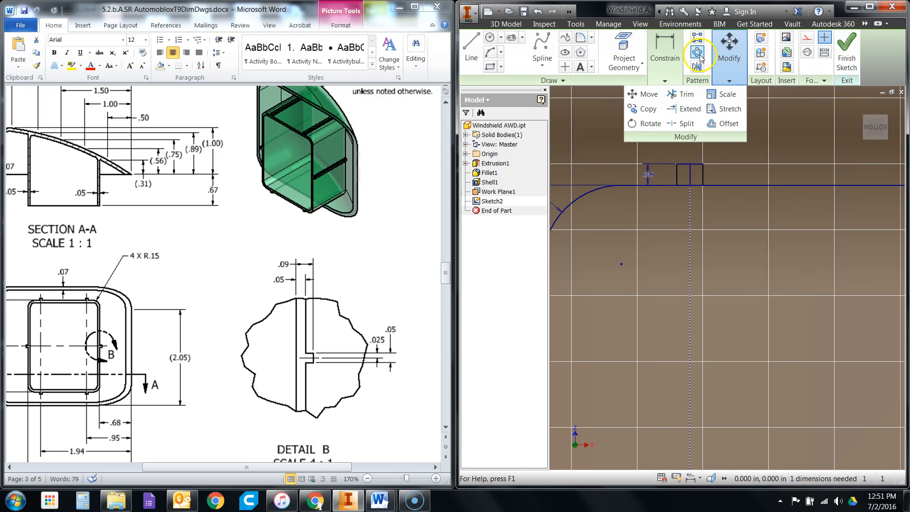
pyautogui.click(683, 96)
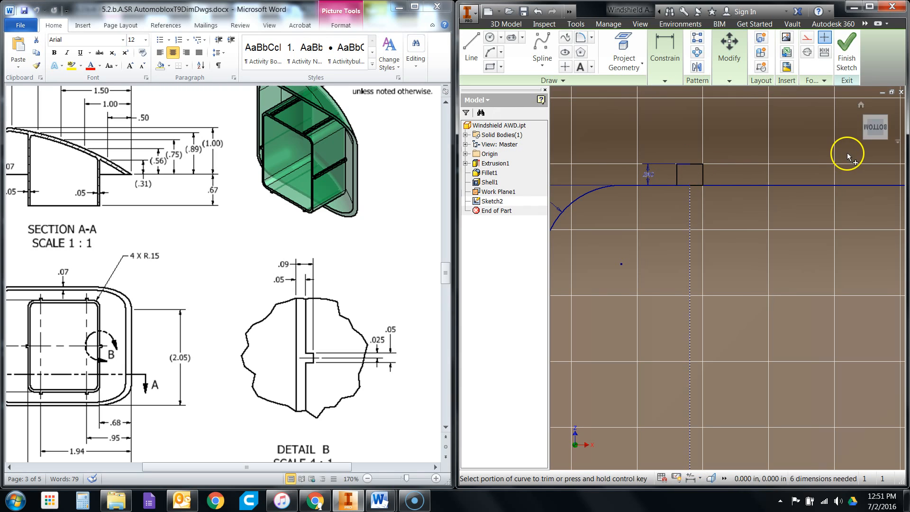
pyautogui.rightClick(747, 131)
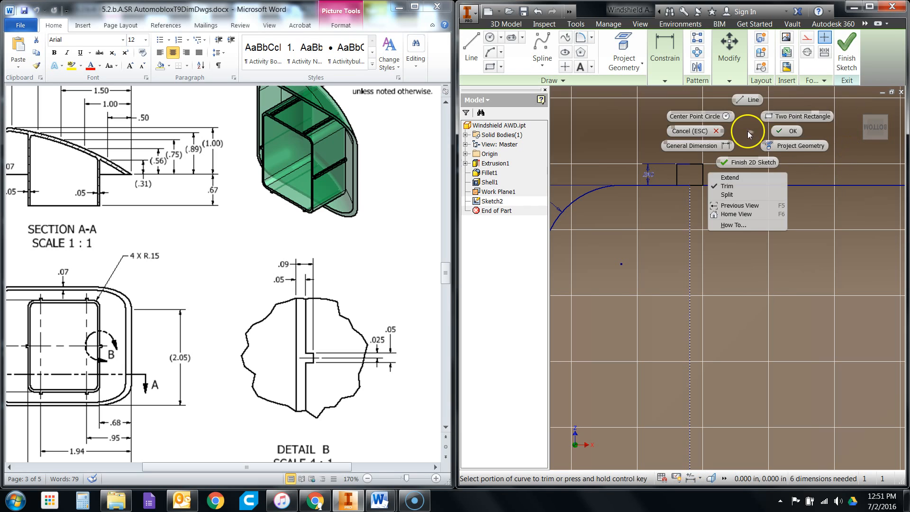
pyautogui.click(782, 132)
pyautogui.moveTo(673, 38)
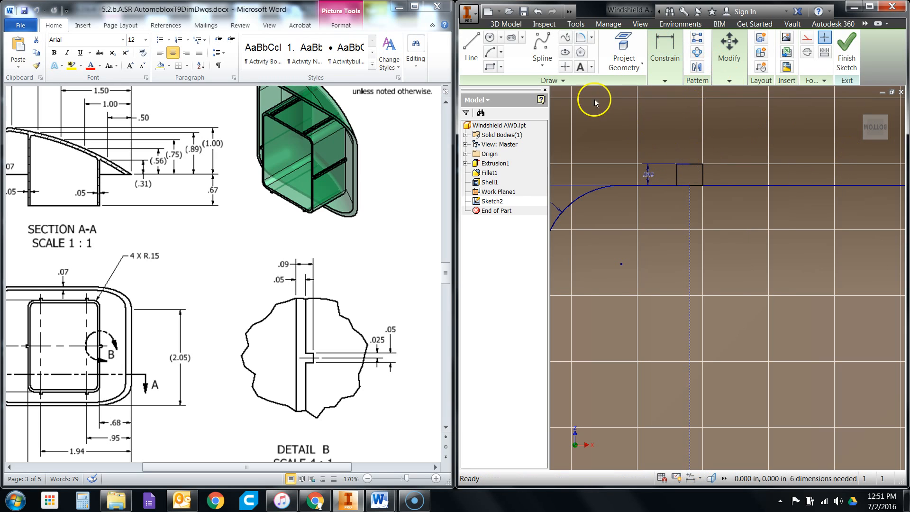
# - Dimension the full width of the tab between its two vertical edges
pyautogui.click(584, 103)
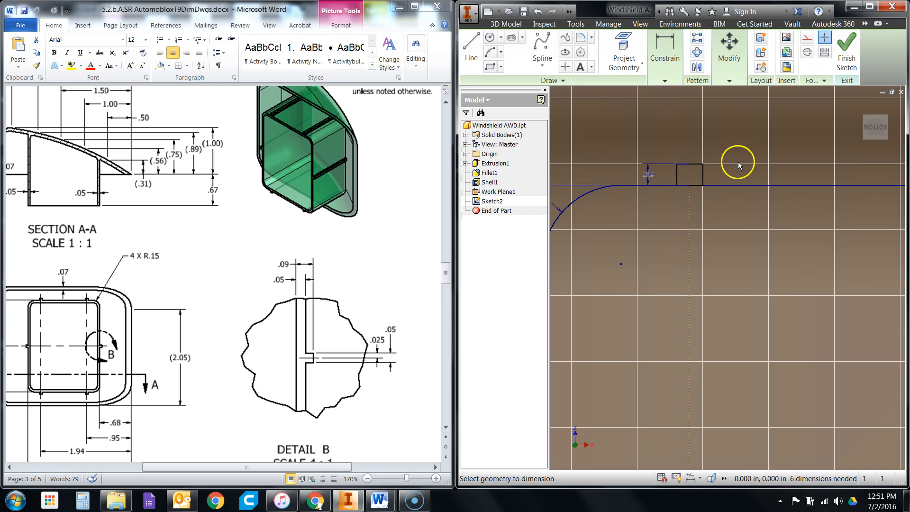
pyautogui.click(676, 171)
pyautogui.click(702, 172)
pyautogui.click(689, 143)
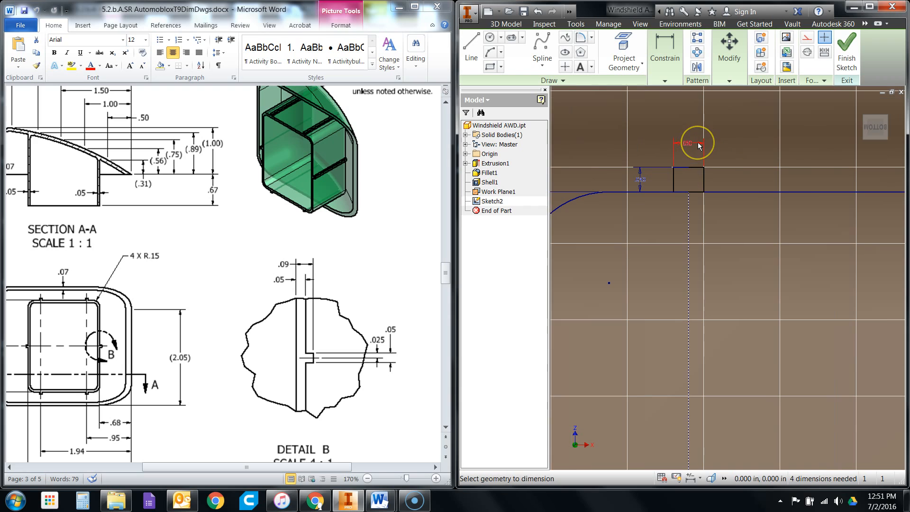
# - Draw a vertical construction line joining the midpoints of the wall rectangle's upper and lower edges
pyautogui.scroll(3, 705, 178)
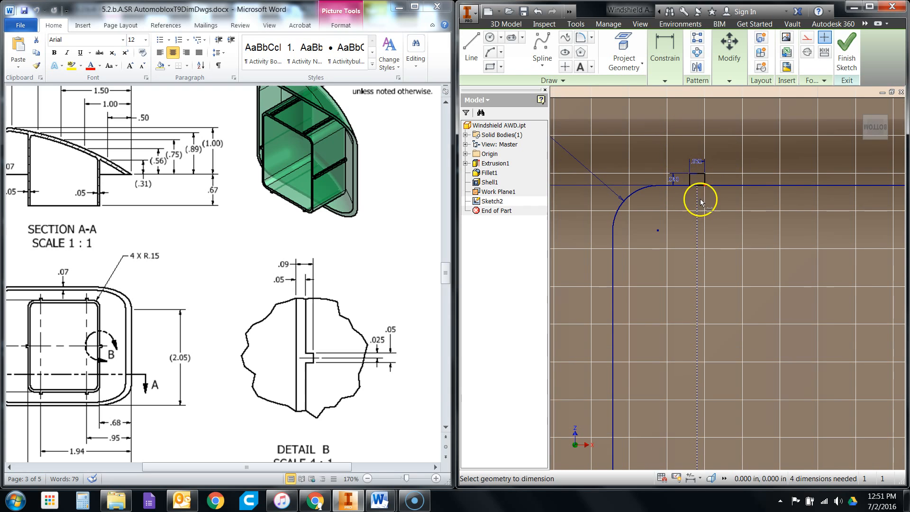
pyautogui.scroll(4, 699, 189)
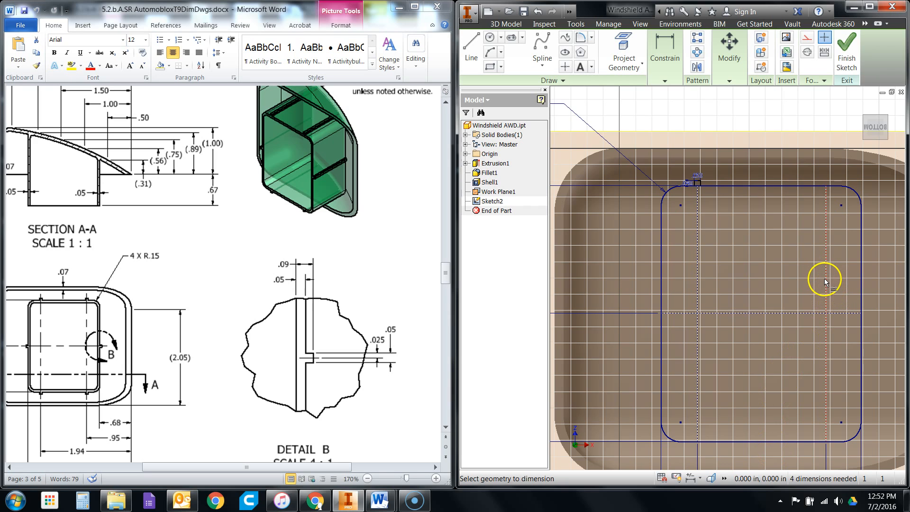
pyautogui.click(472, 50)
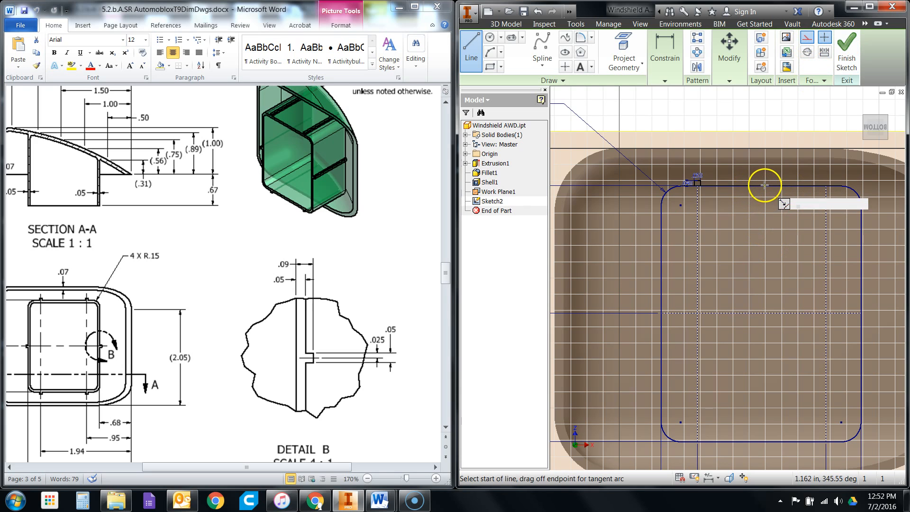
pyautogui.click(761, 185)
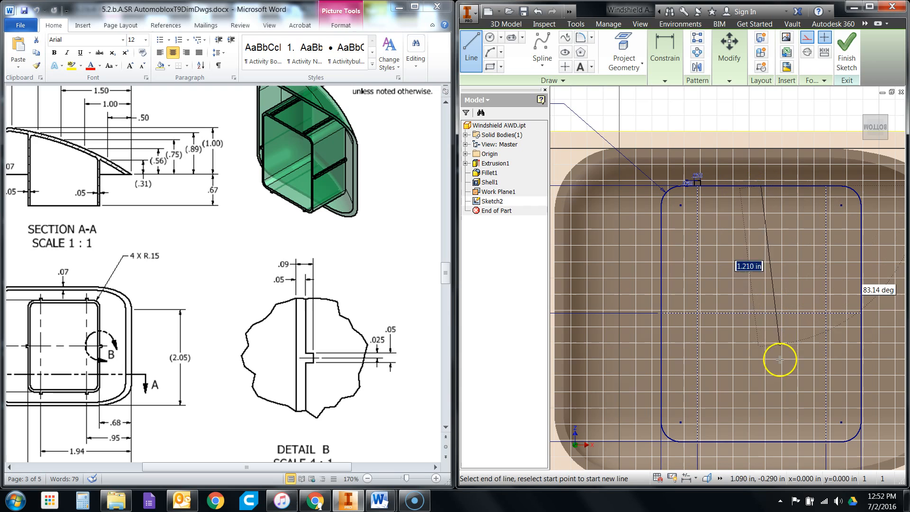
pyautogui.click(762, 442)
pyautogui.rightClick(770, 168)
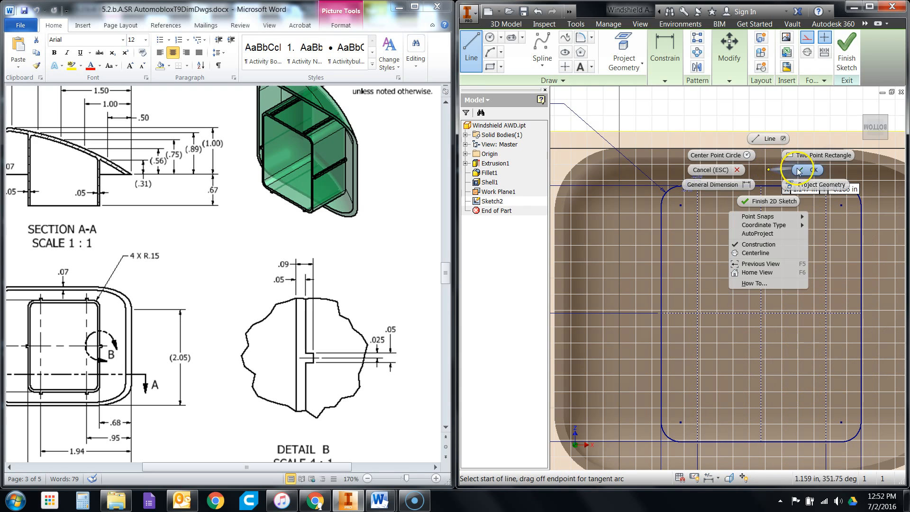
pyautogui.click(786, 105)
# - Mirror the upper-left tab about a vertical construction line to create a tab at the right centerline's upper end
pyautogui.click(697, 67)
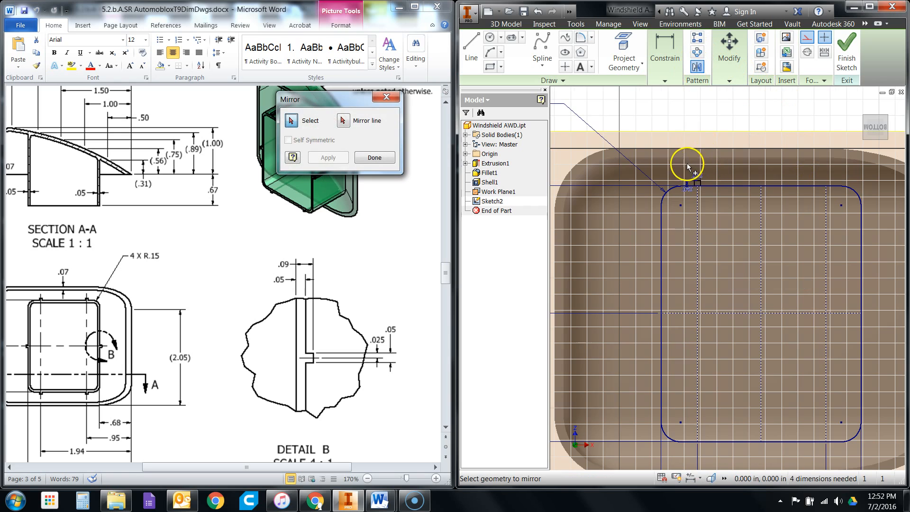
pyautogui.scroll(3, 696, 178)
pyautogui.scroll(1, 717, 200)
pyautogui.moveTo(682, 177); pyautogui.dragTo(721, 204)
pyautogui.scroll(-1, 686, 252)
pyautogui.click(729, 53)
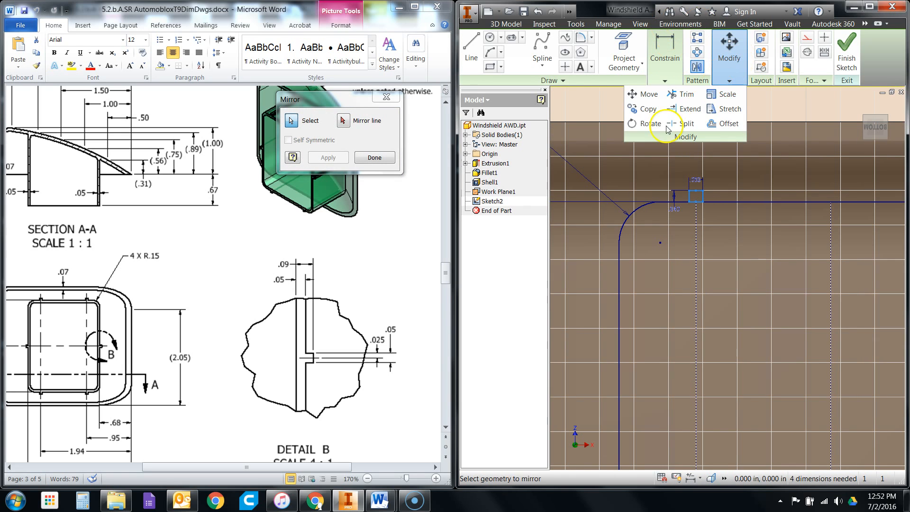
pyautogui.click(351, 126)
pyautogui.click(829, 235)
pyautogui.scroll(-2, 703, 260)
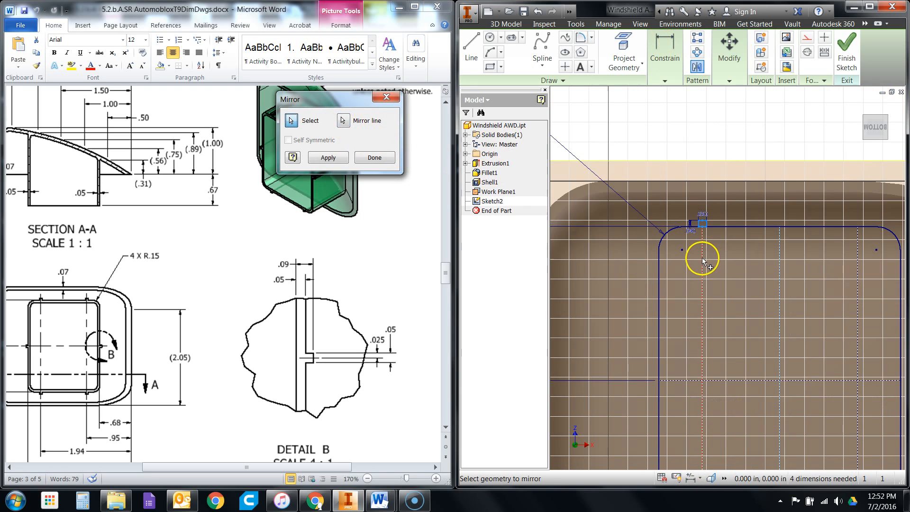
pyautogui.click(328, 157)
# - Try to center the mirrored tab with a vertical constraint between its upper edge's midpoint and the right centerline's upper end
pyautogui.scroll(5, 872, 232)
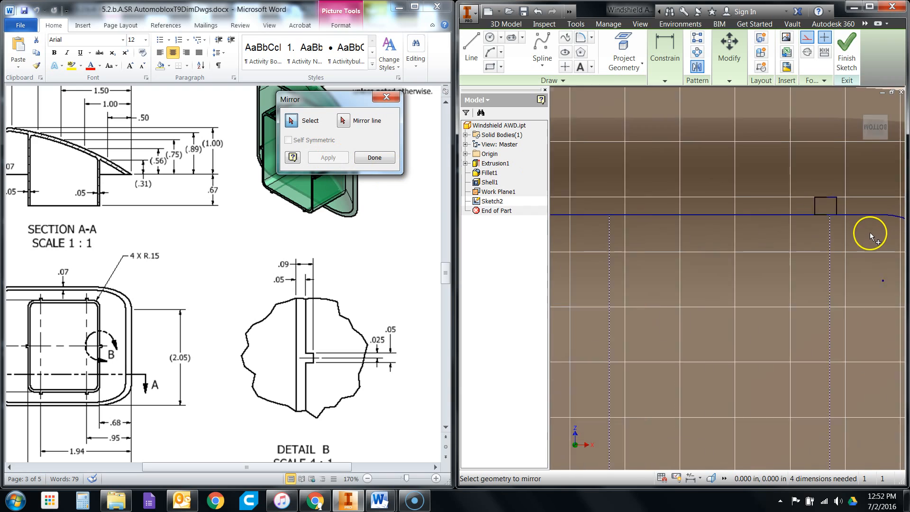
pyautogui.scroll(3, 866, 235)
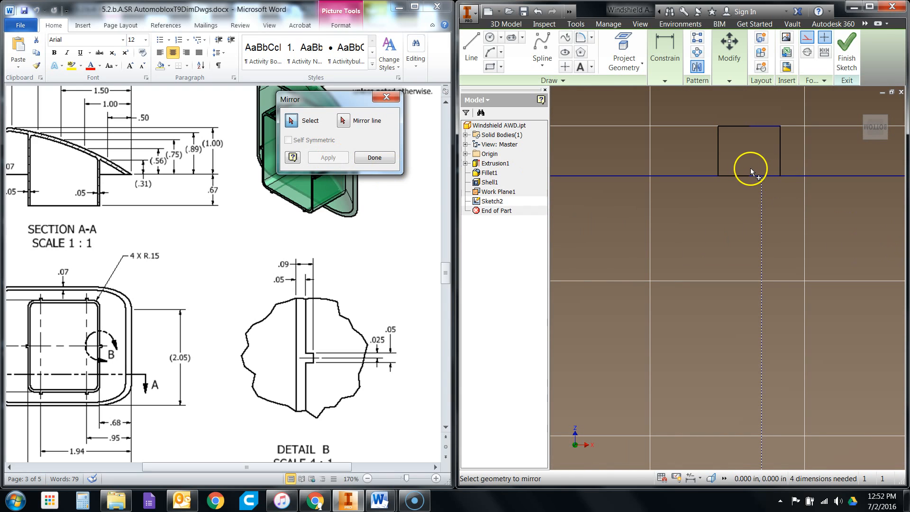
pyautogui.scroll(-2, 789, 207)
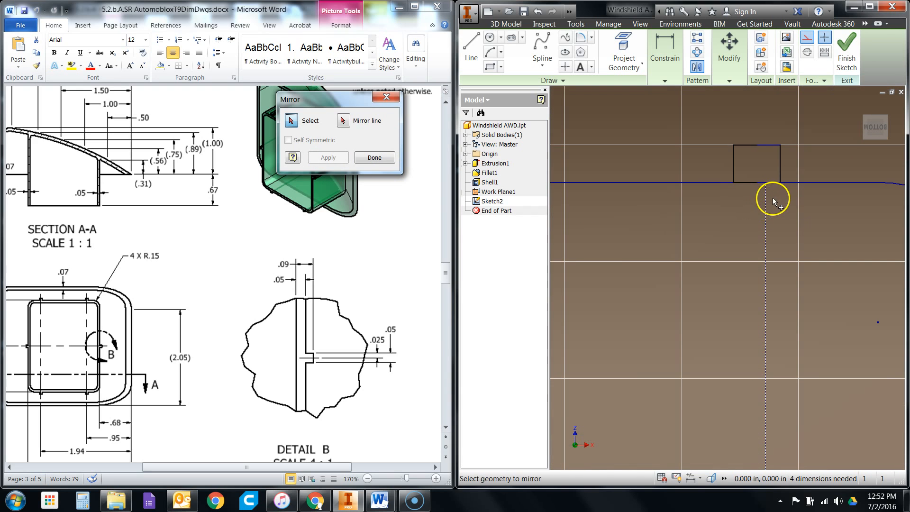
pyautogui.scroll(-1, 770, 204)
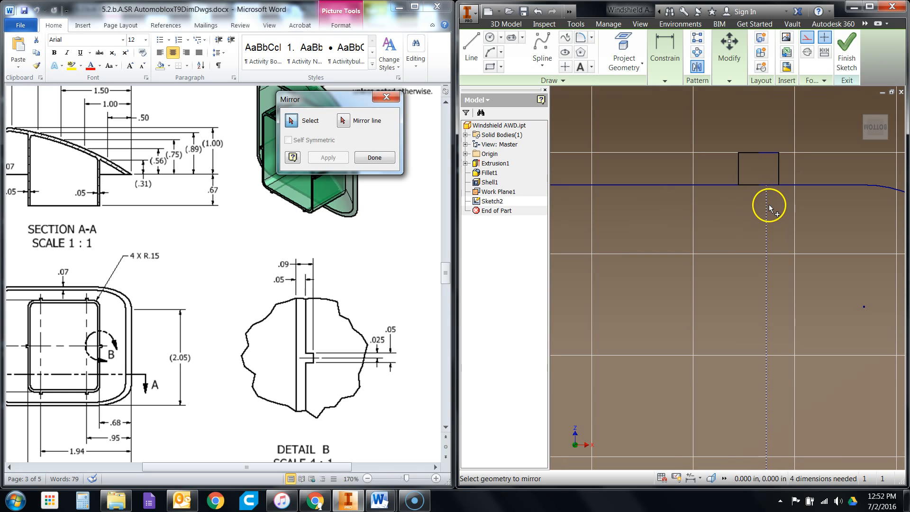
pyautogui.click(664, 58)
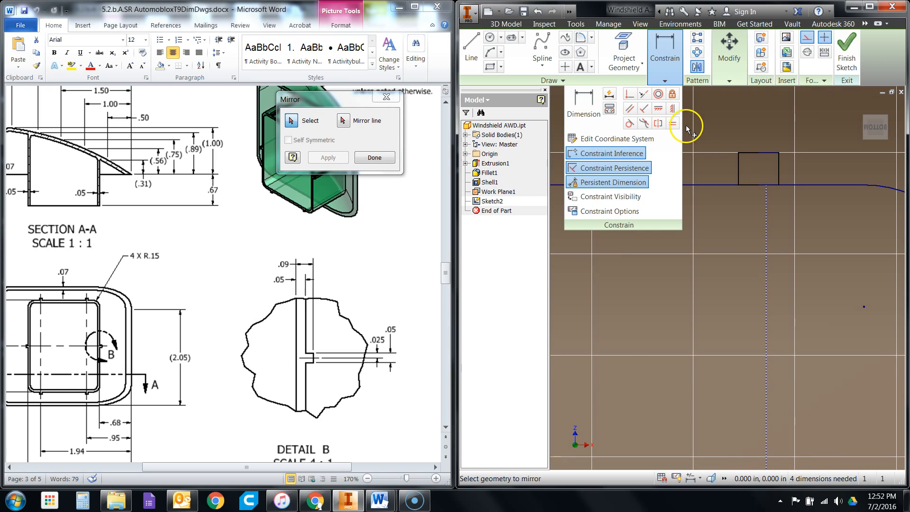
pyautogui.rightClick(711, 122)
pyautogui.click(746, 124)
pyautogui.click(664, 75)
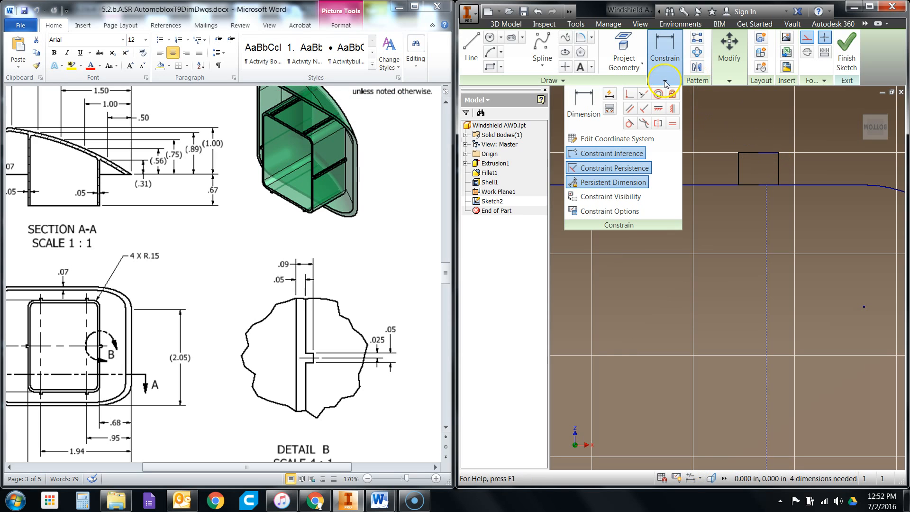
pyautogui.click(669, 110)
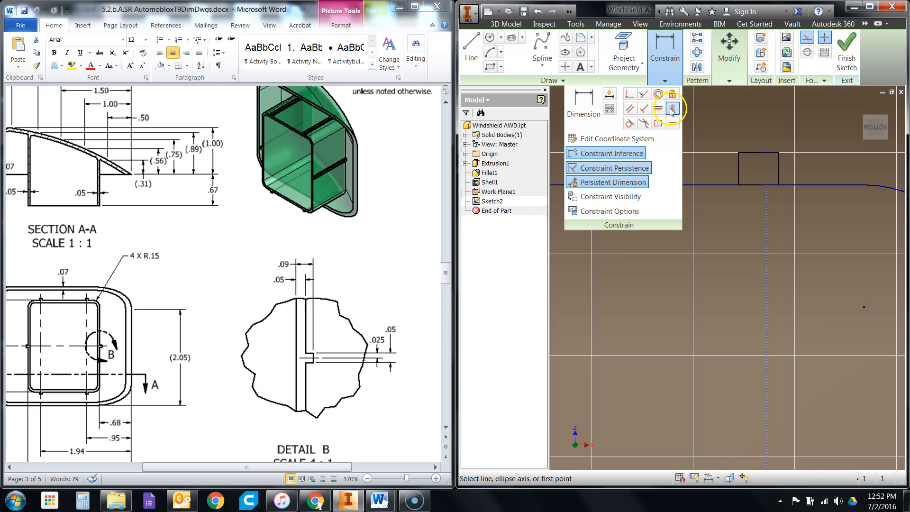
pyautogui.click(758, 153)
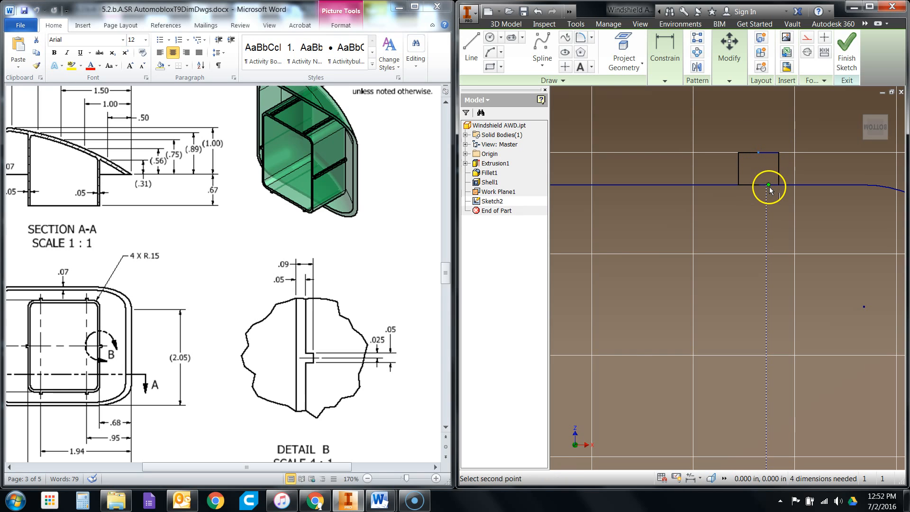
pyautogui.scroll(5, 768, 189)
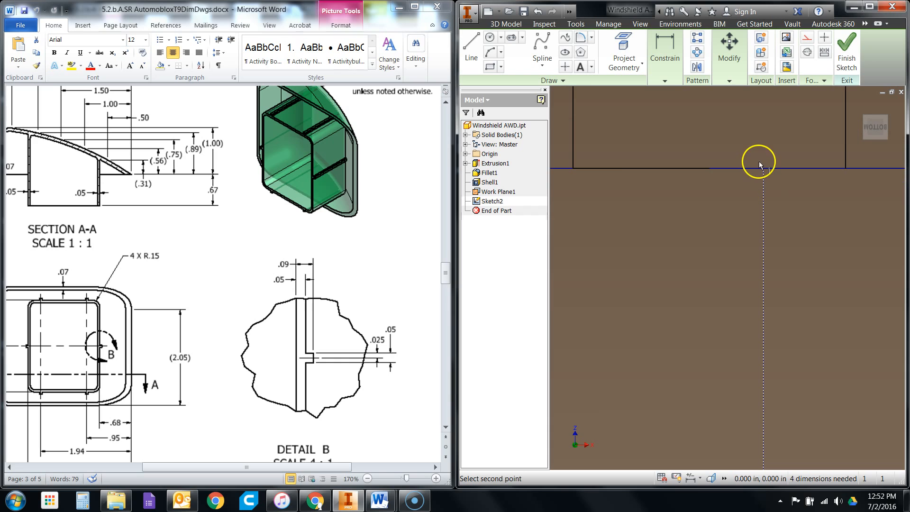
pyautogui.click(764, 169)
pyautogui.scroll(-5, 766, 240)
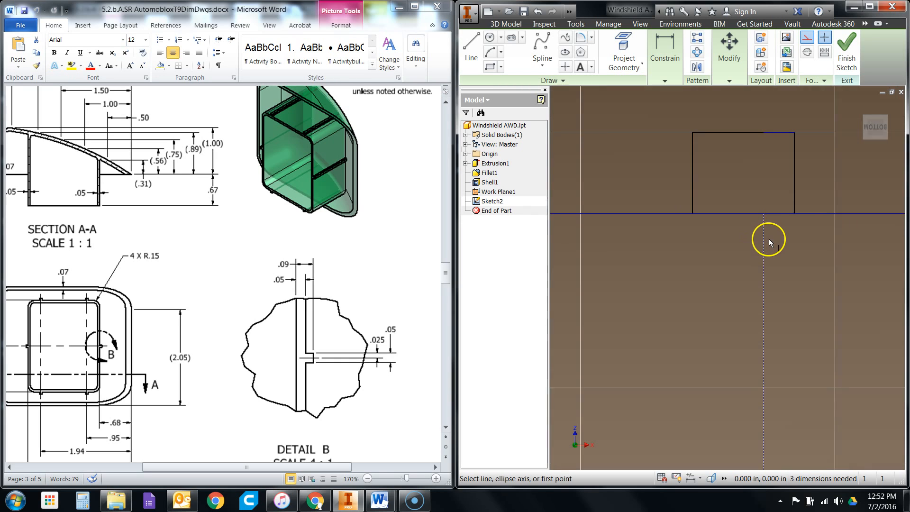
pyautogui.scroll(-2, 852, 243)
pyautogui.scroll(-3, 852, 242)
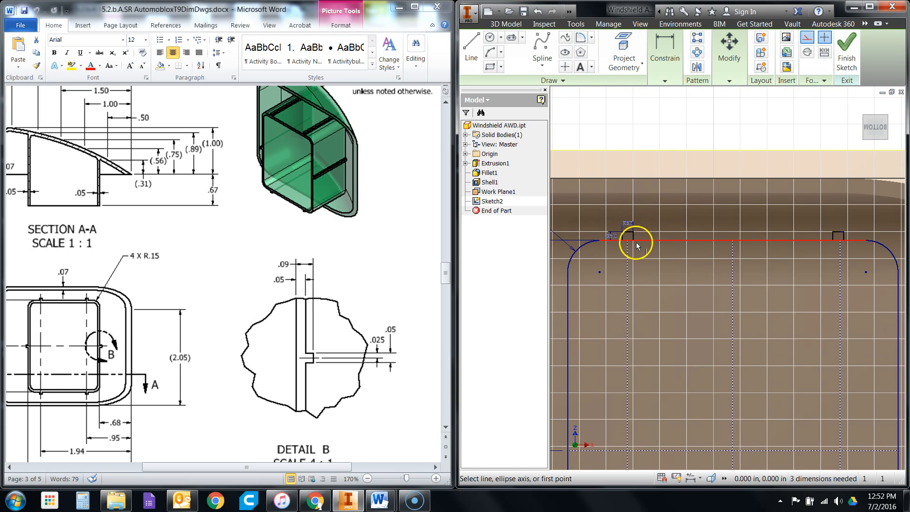
pyautogui.rightClick(747, 146)
pyautogui.click(716, 146)
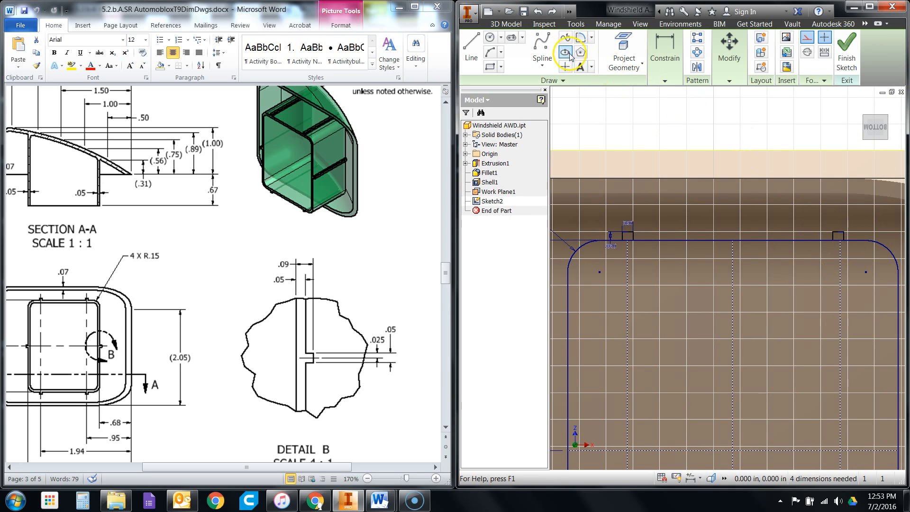
# - Undo the mirrored tab and draw a rectangle 0.05 in wide and 0.04 in high on the wall's upper edge, straddling the right centerline
pyautogui.click(538, 12)
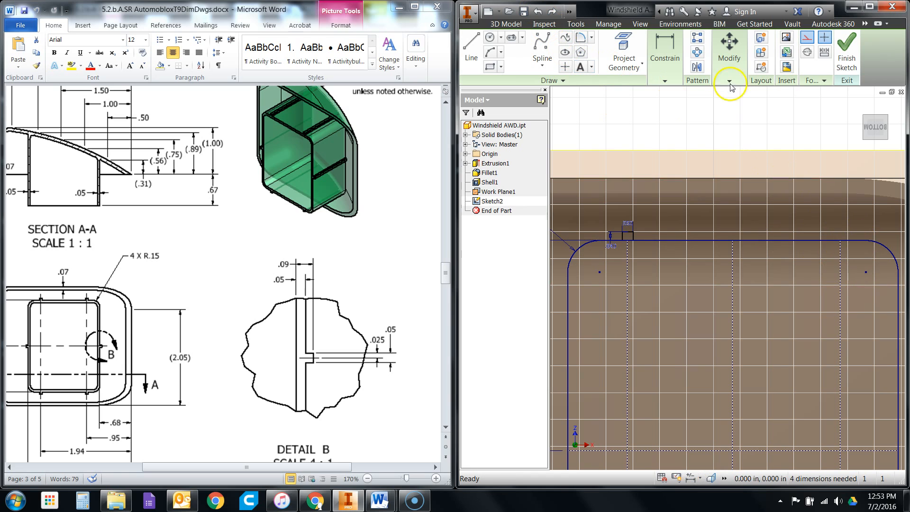
pyautogui.click(488, 67)
pyautogui.scroll(-3, 833, 317)
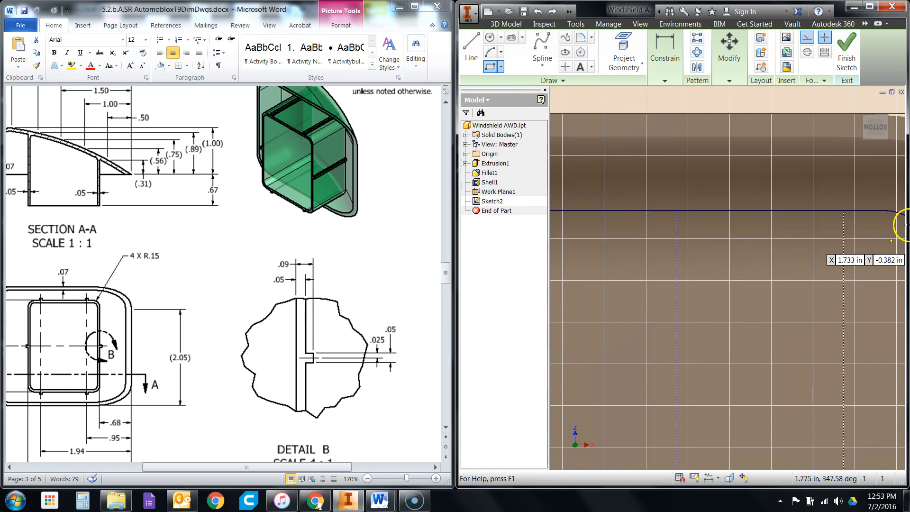
pyautogui.scroll(4, 735, 360)
pyautogui.scroll(-2, 850, 286)
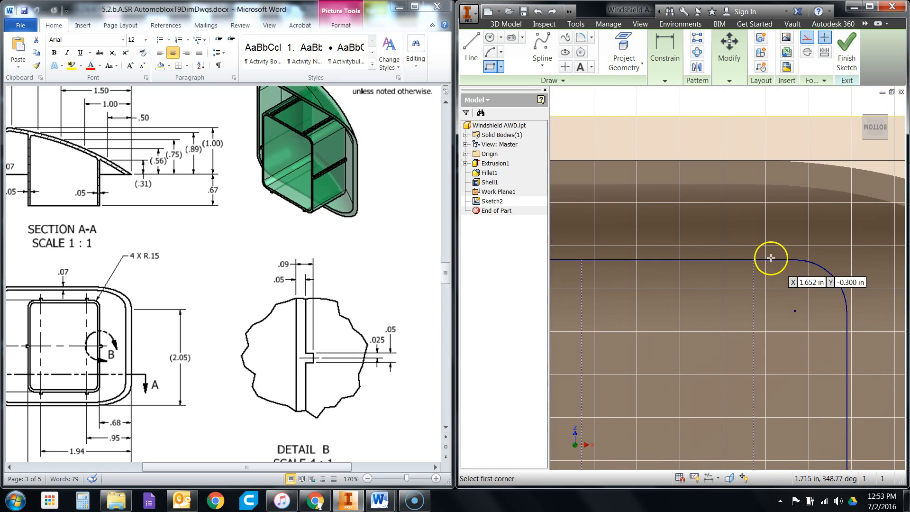
pyautogui.scroll(-3, 766, 256)
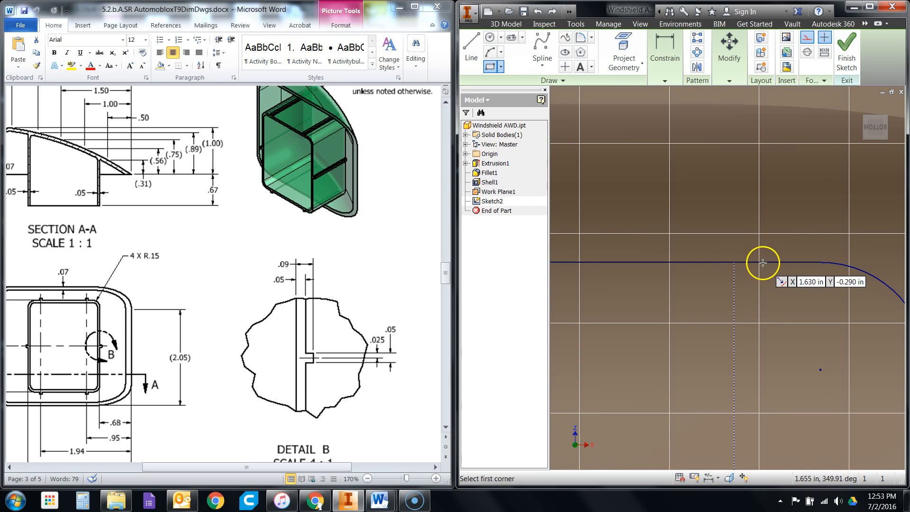
pyautogui.click(753, 262)
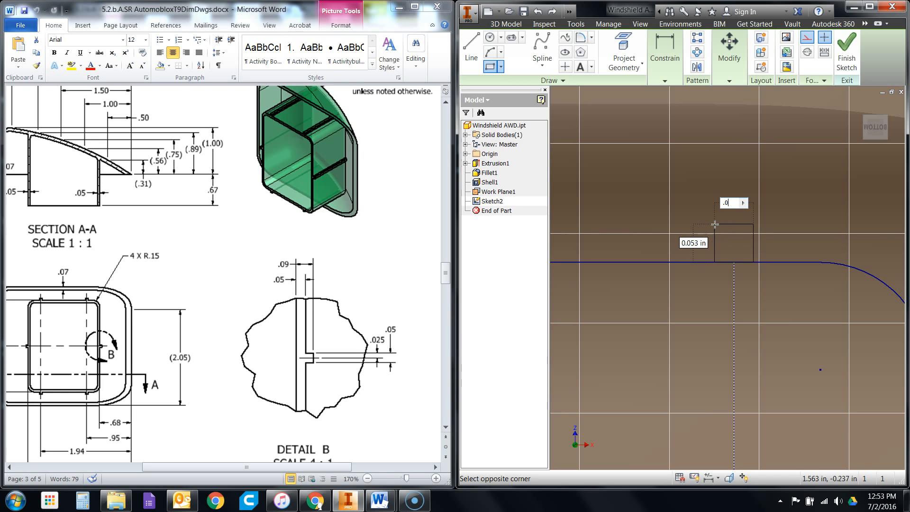
pyautogui.write('.05')
pyautogui.press('Tab')
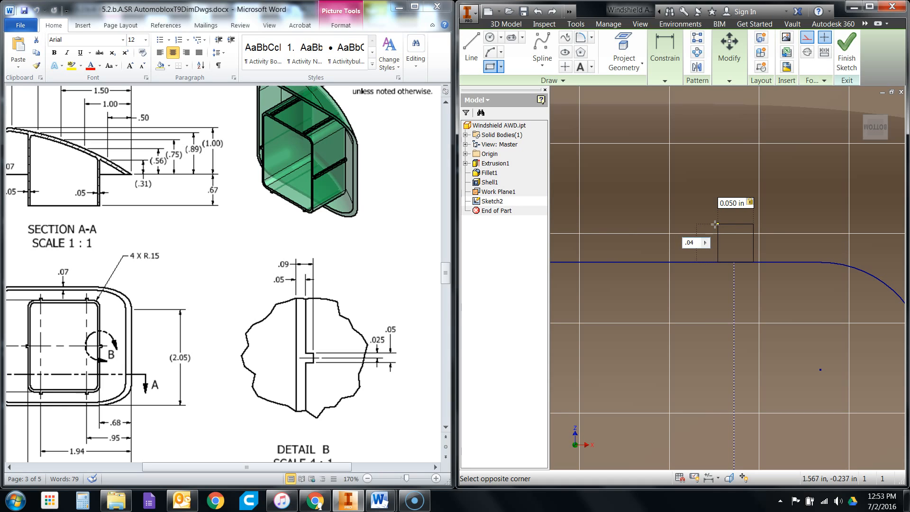
pyautogui.write('.04')
pyautogui.press('Return')
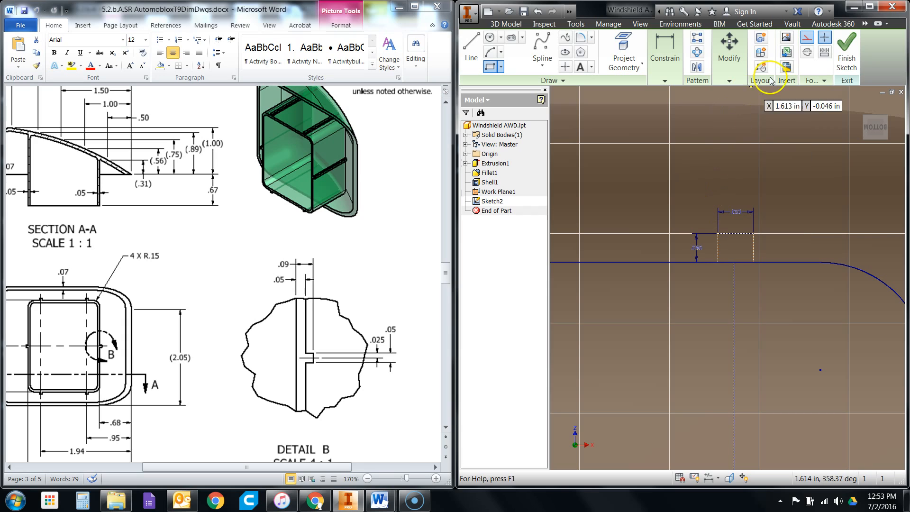
pyautogui.rightClick(771, 162)
pyautogui.click(741, 201)
# - Convert the new tab to regular lines and center it with a vertical constraint between its upper edge's midpoint and the right centerline's upper end
pyautogui.moveTo(689, 211); pyautogui.dragTo(769, 269)
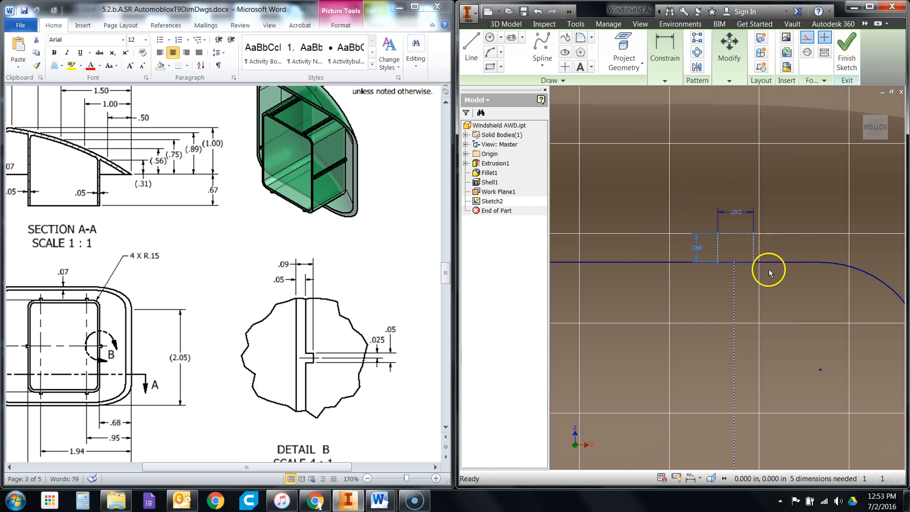
pyautogui.click(807, 38)
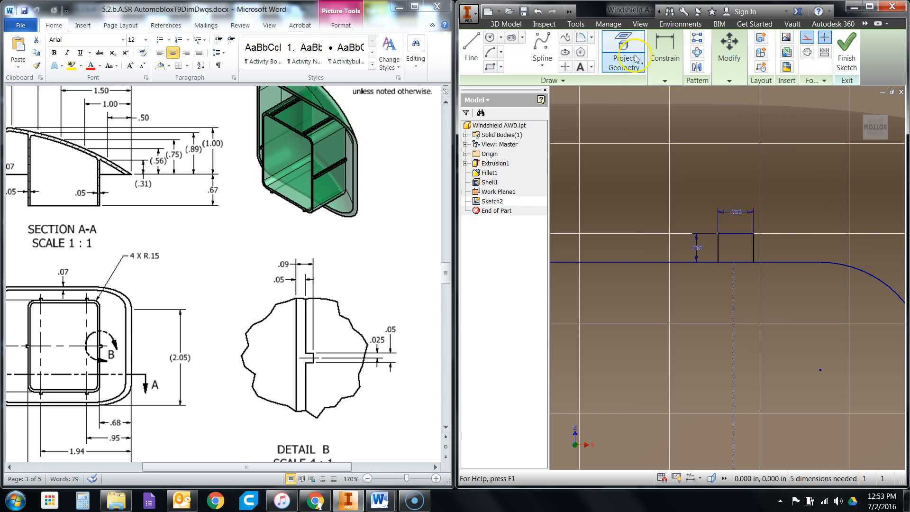
pyautogui.click(666, 80)
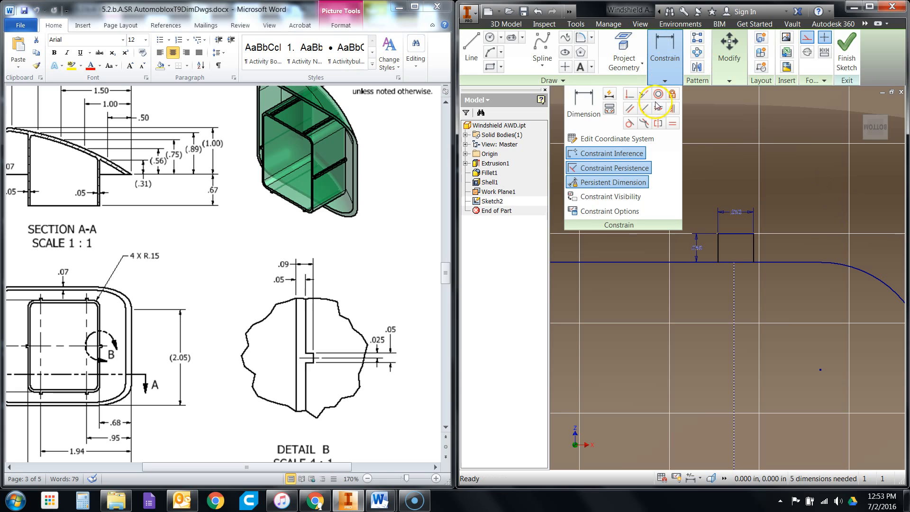
pyautogui.click(673, 110)
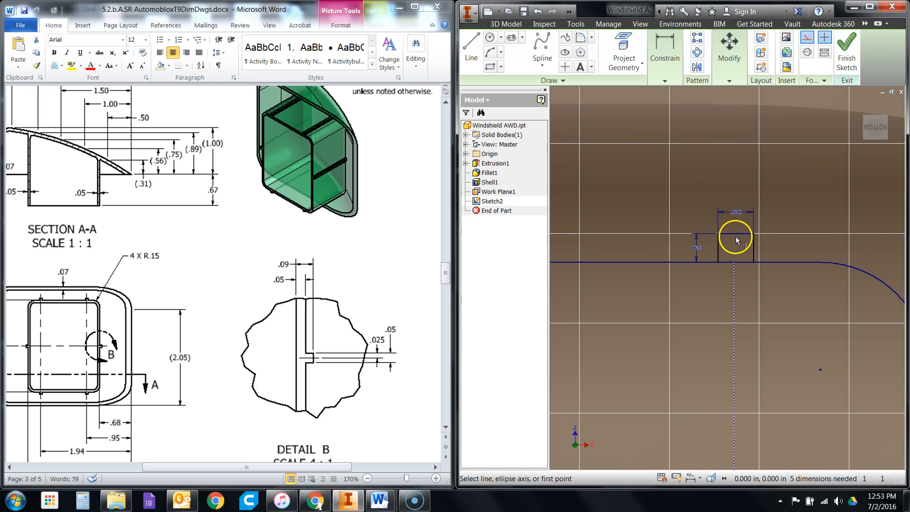
pyautogui.click(736, 233)
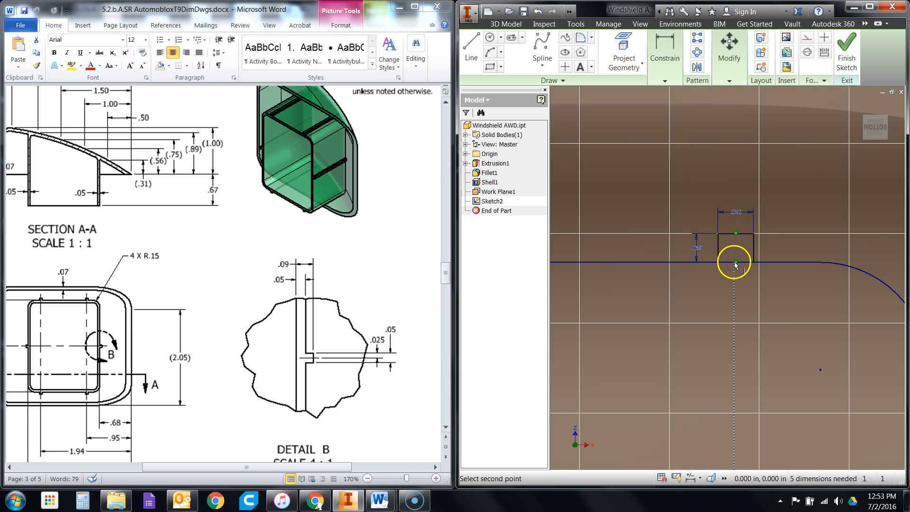
pyautogui.click(734, 264)
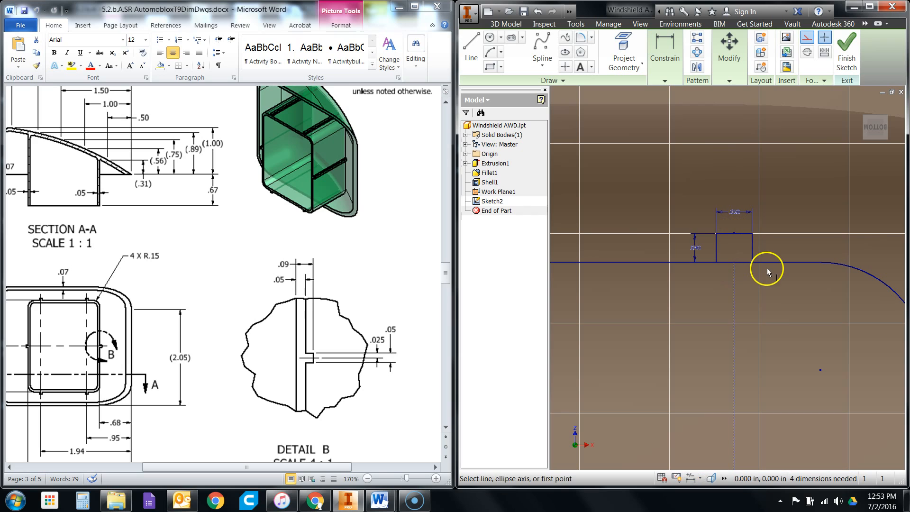
pyautogui.rightClick(764, 138)
pyautogui.click(801, 140)
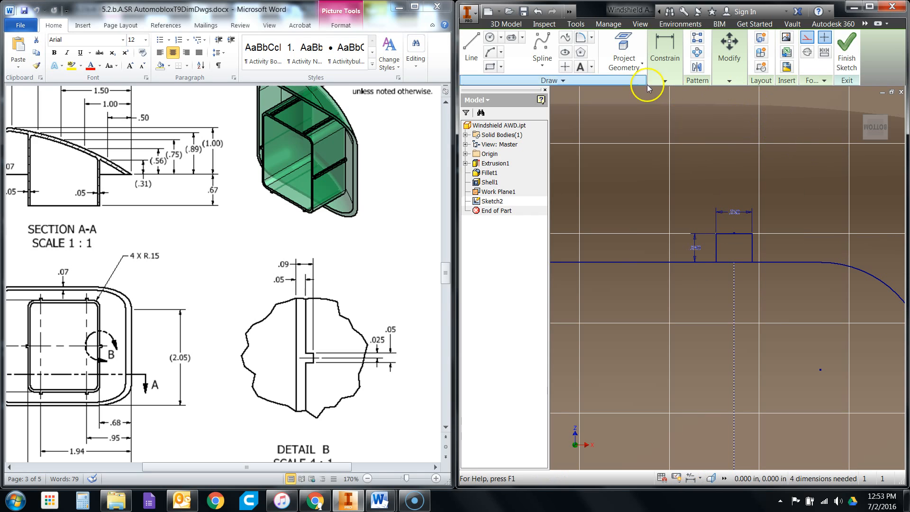
# - Measure the distance from the new tab's left vertical edge to the right centerline
pyautogui.click(545, 24)
pyautogui.click(475, 47)
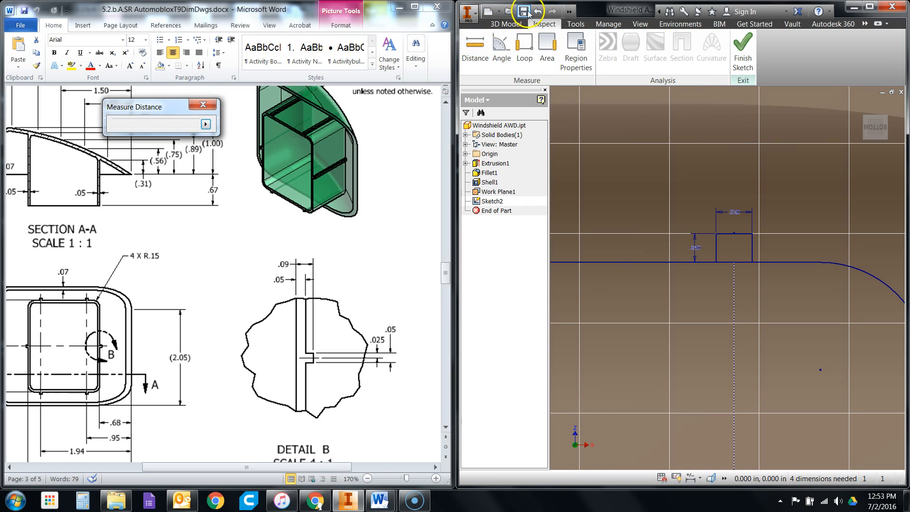
pyautogui.moveTo(112, 107)
pyautogui.mouseDown()
pyautogui.moveTo(228, 134)
pyautogui.moveTo(499, 117)
pyautogui.mouseUp()
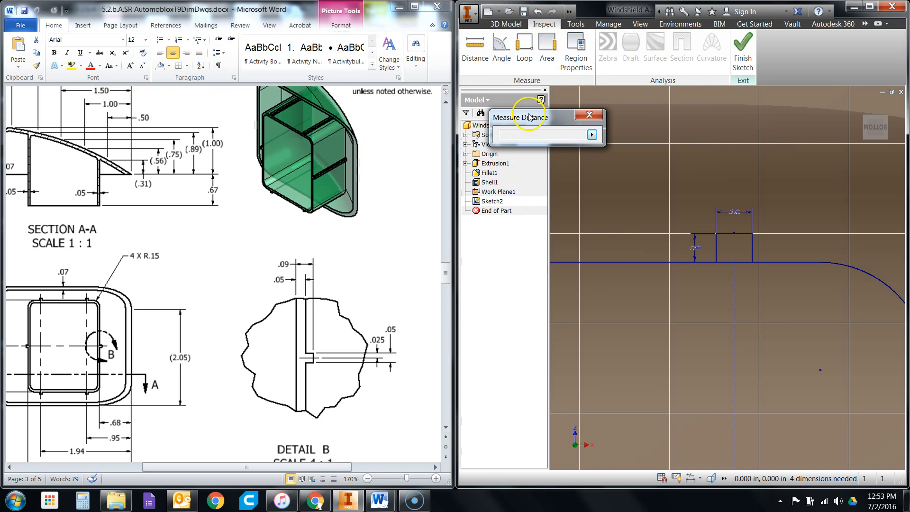
pyautogui.click(717, 243)
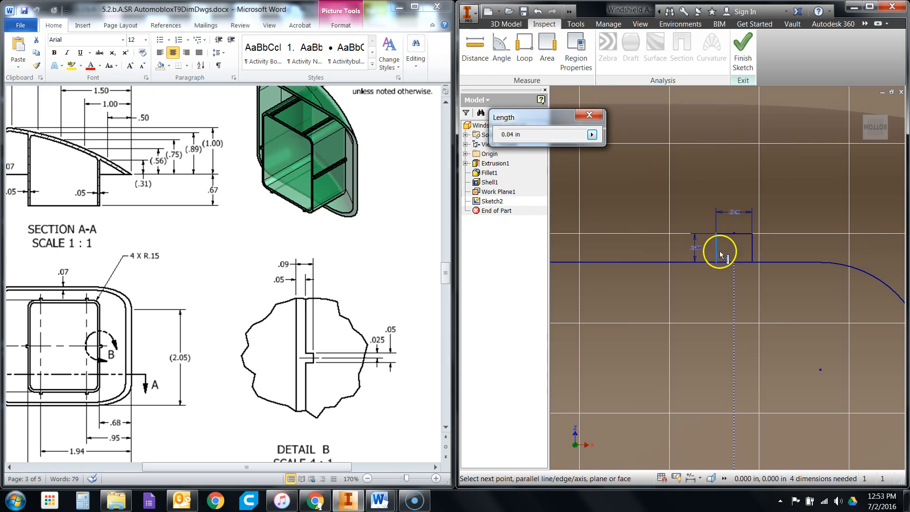
pyautogui.click(736, 284)
pyautogui.click(738, 279)
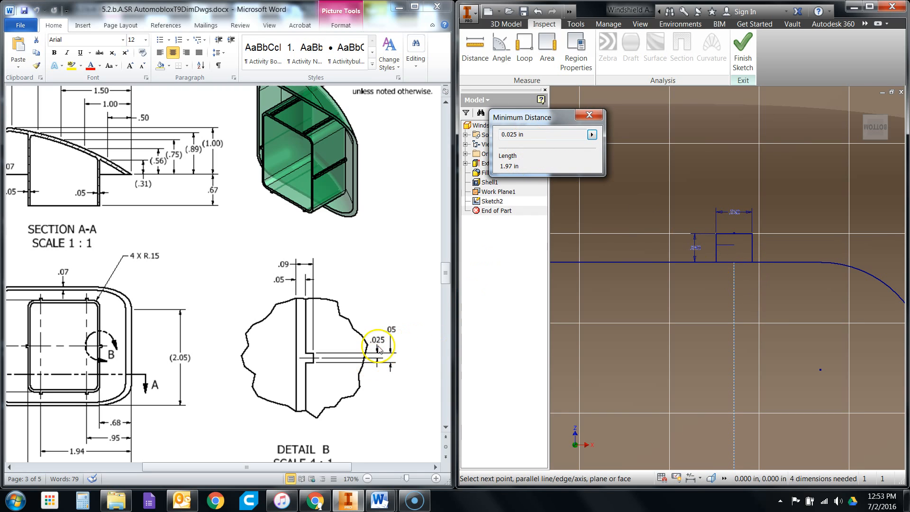
pyautogui.click(589, 114)
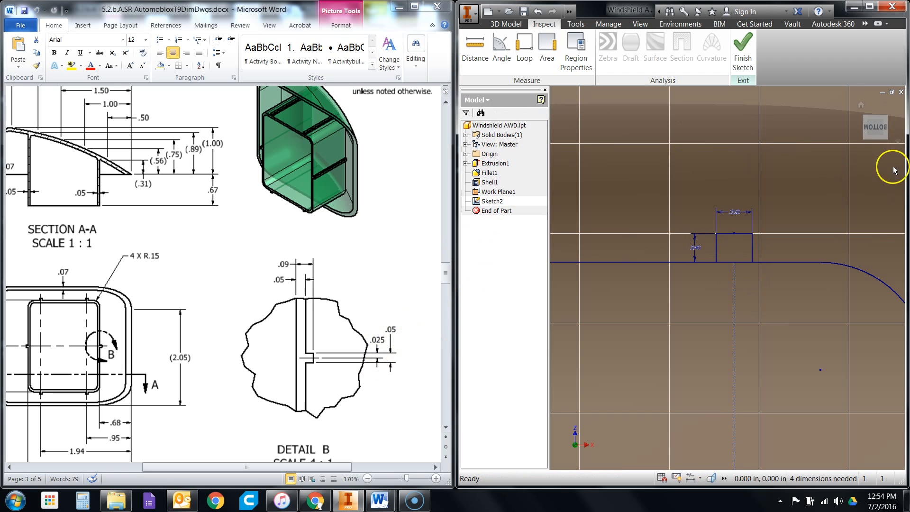
# - Draw a rectangle 0.04 in wide and 0.05 in high on the outer side of the wall's left edge, at the horizontal centerline's end
pyautogui.click(506, 24)
pyautogui.scroll(3, 872, 250)
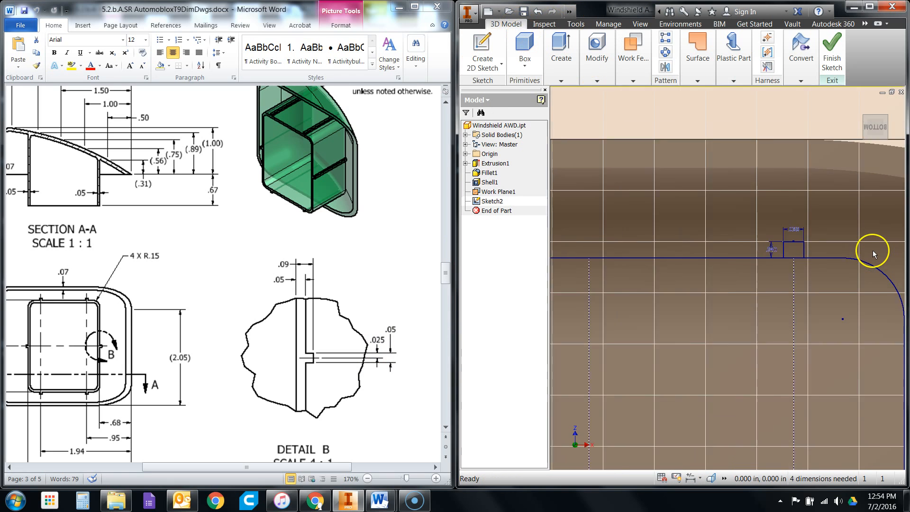
pyautogui.scroll(3, 873, 250)
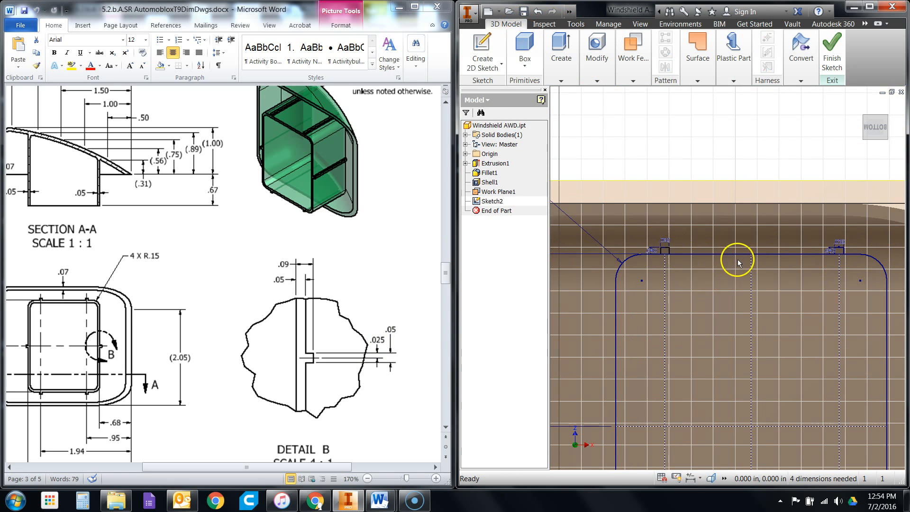
pyautogui.scroll(-5, 697, 400)
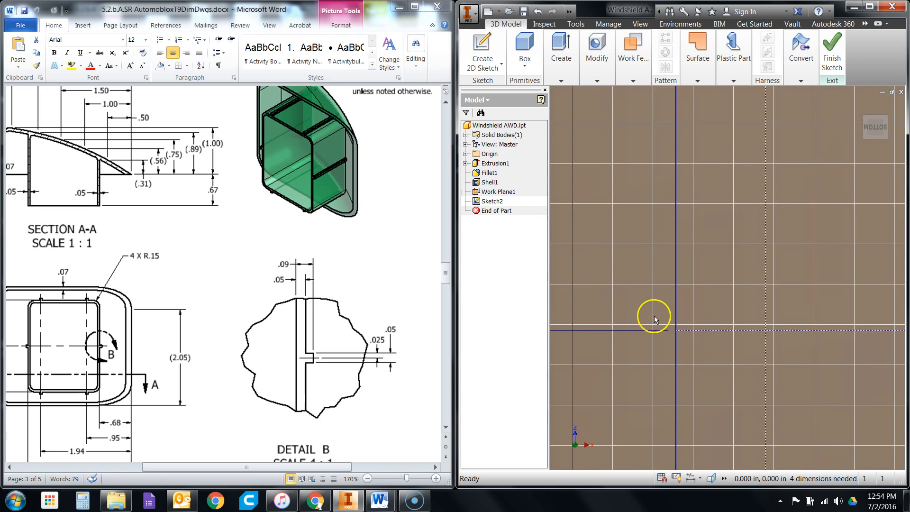
pyautogui.scroll(2, 667, 320)
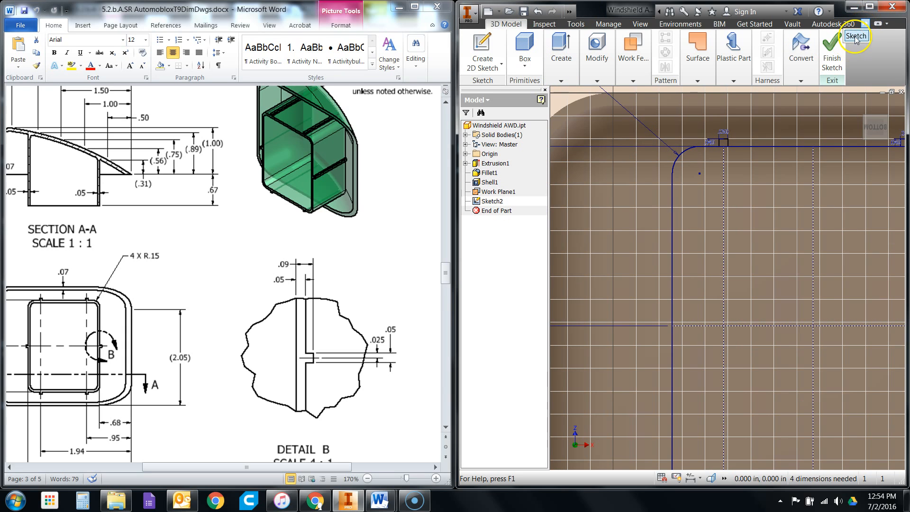
pyautogui.click(856, 36)
pyautogui.click(491, 64)
pyautogui.scroll(-6, 746, 437)
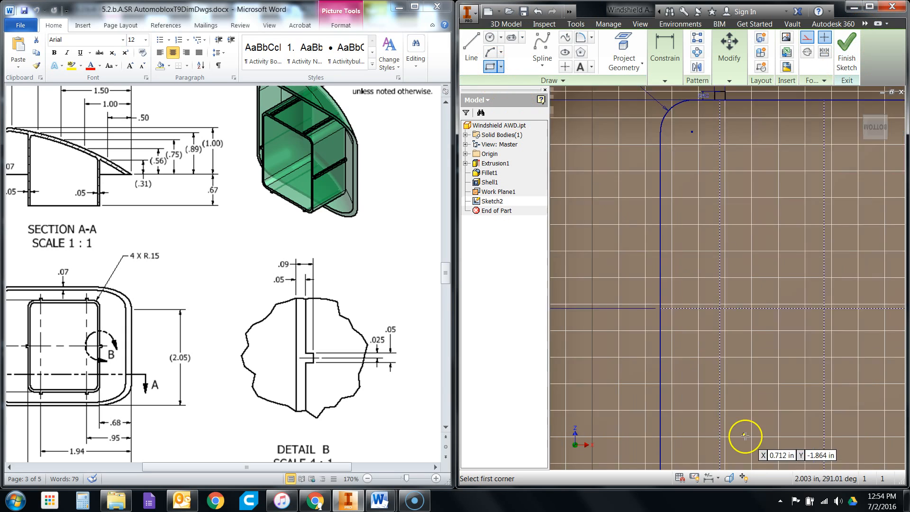
pyautogui.click(622, 230)
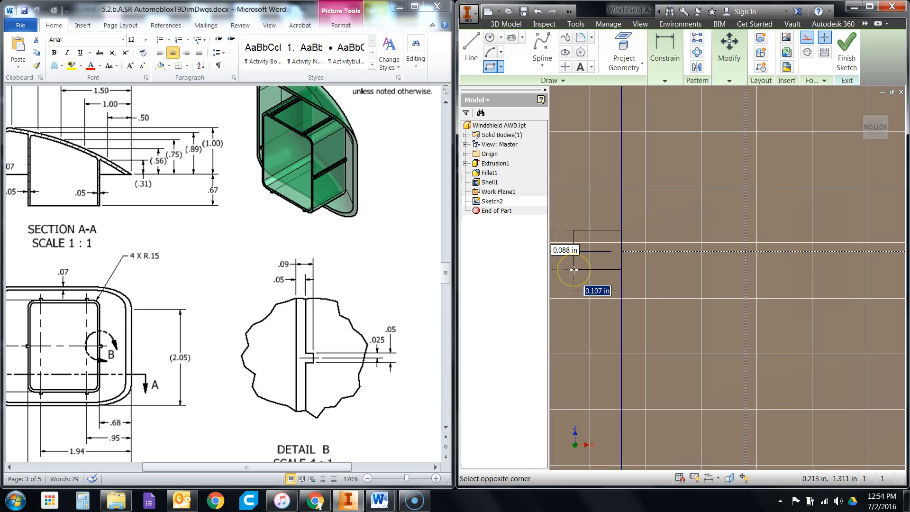
pyautogui.write('.04')
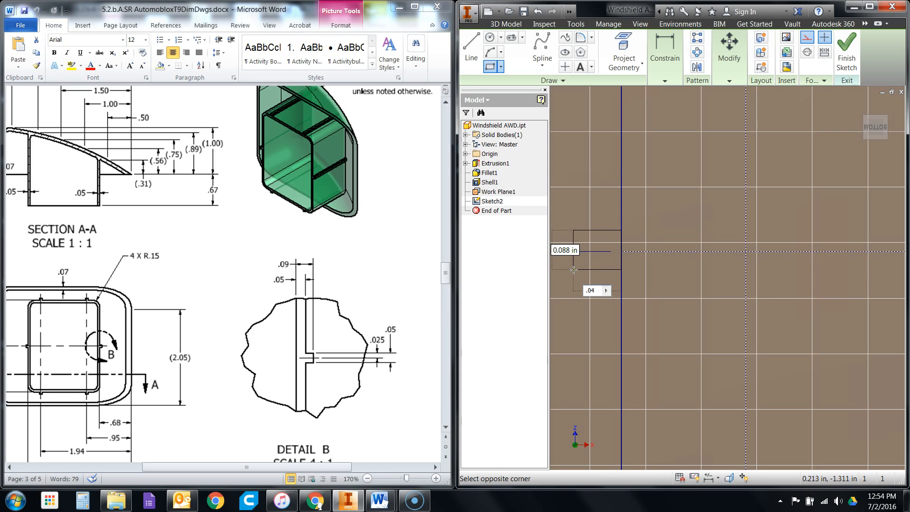
pyautogui.press('Tab')
pyautogui.write('.0')
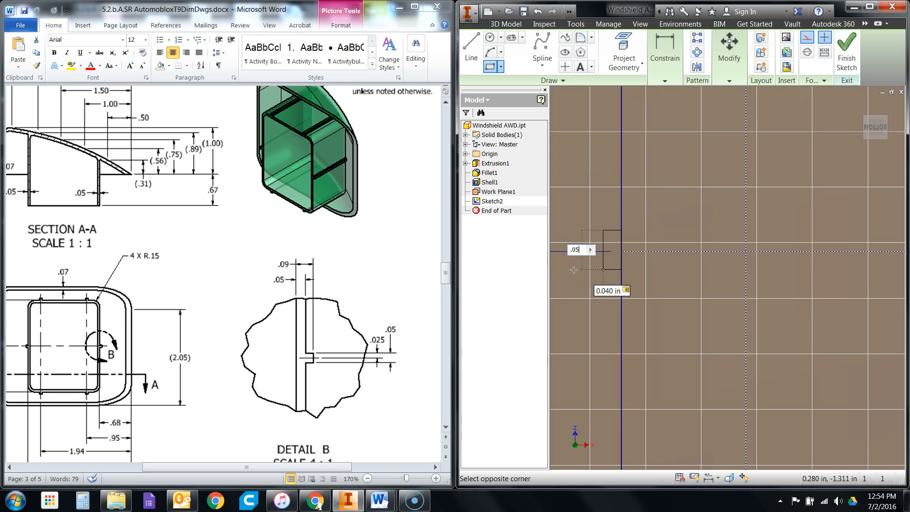
pyautogui.press('Return')
pyautogui.rightClick(662, 147)
pyautogui.click(694, 113)
# - Convert the left-side tab to regular lines and center it with a horizontal constraint between its outer edge's midpoint and the horizontal centerline's left end
pyautogui.moveTo(589, 211); pyautogui.dragTo(630, 261)
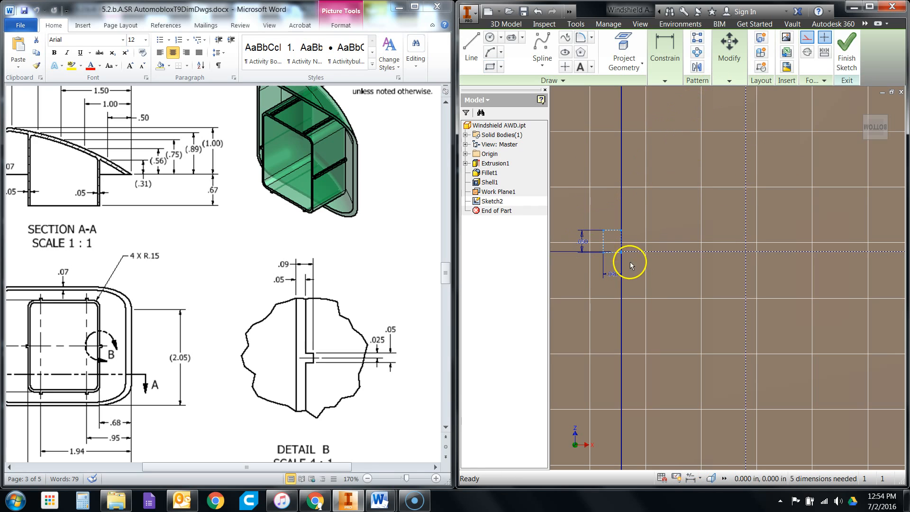
pyautogui.click(807, 38)
pyautogui.scroll(4, 622, 243)
pyautogui.scroll(2, 610, 259)
pyautogui.scroll(-2, 754, 271)
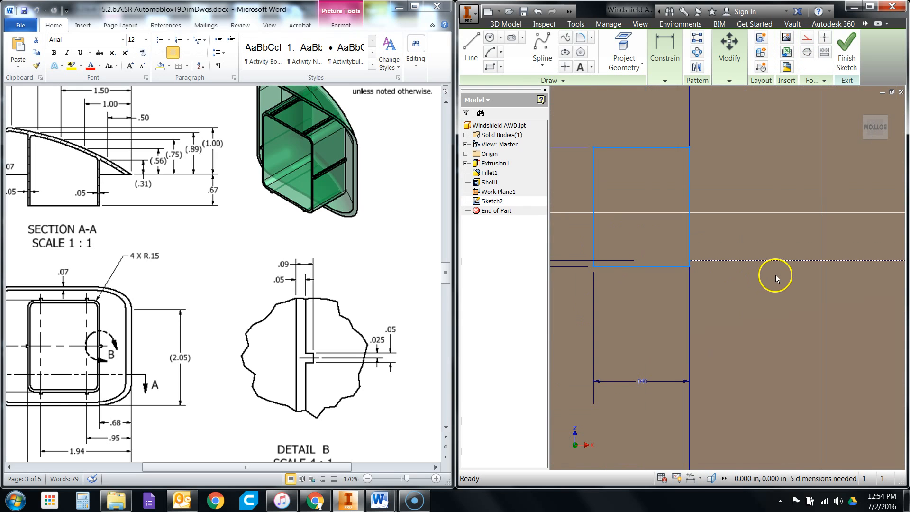
pyautogui.click(665, 80)
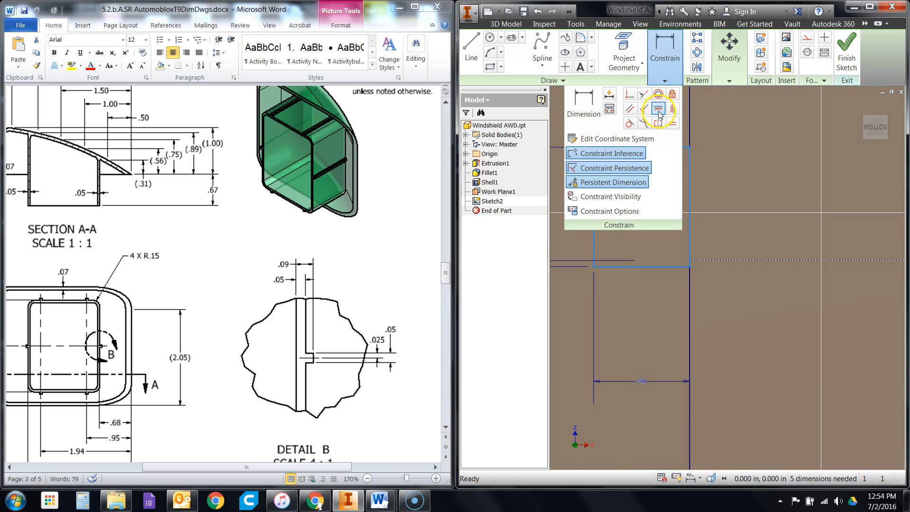
pyautogui.scroll(-1, 794, 163)
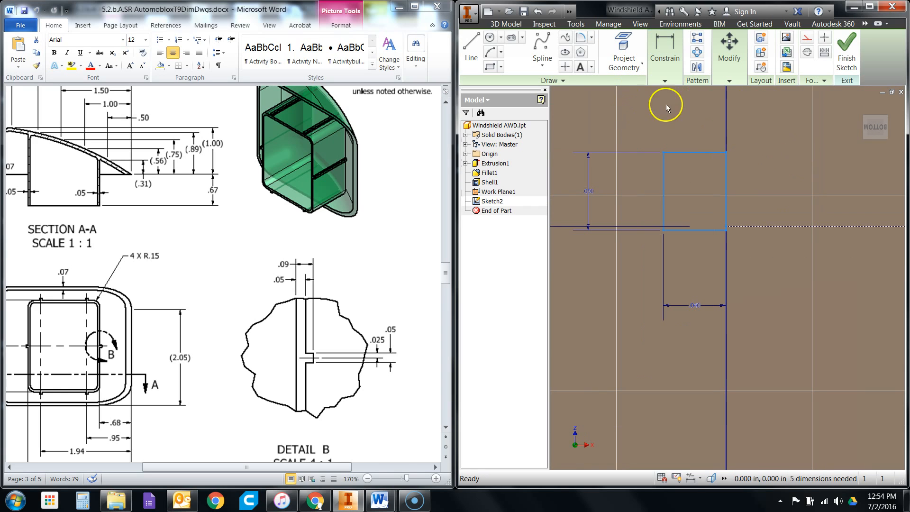
pyautogui.click(666, 80)
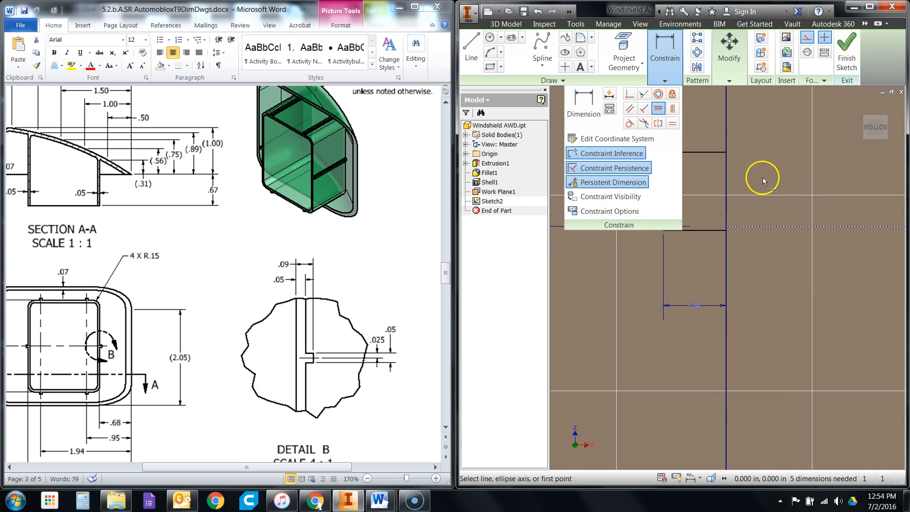
pyautogui.click(663, 190)
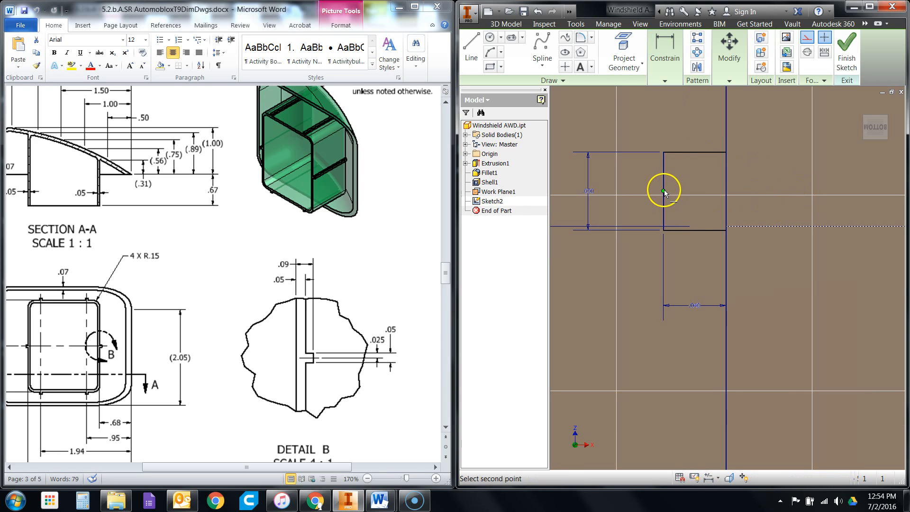
pyautogui.click(727, 227)
pyautogui.click(807, 208)
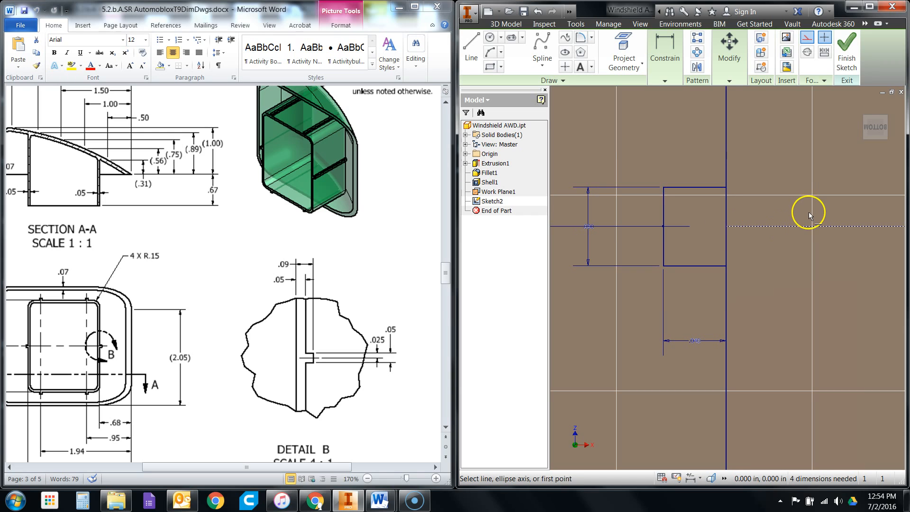
pyautogui.rightClick(789, 167)
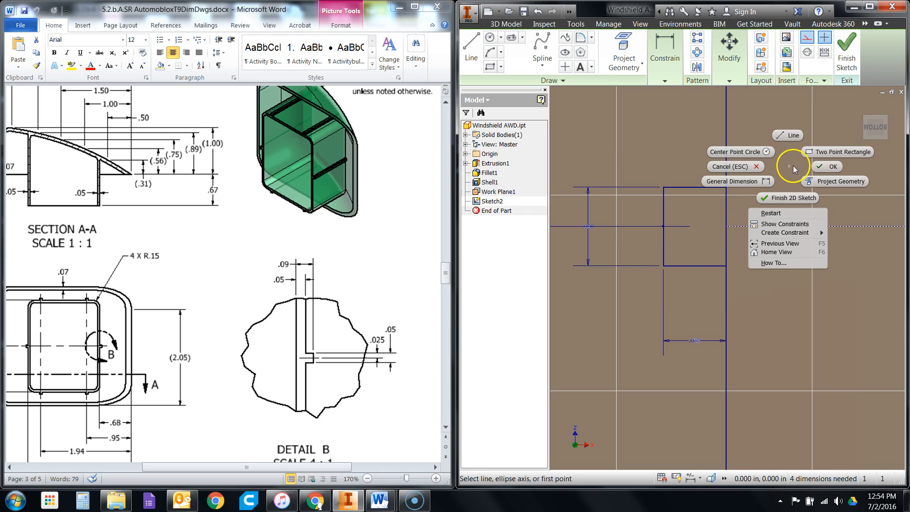
pyautogui.click(827, 166)
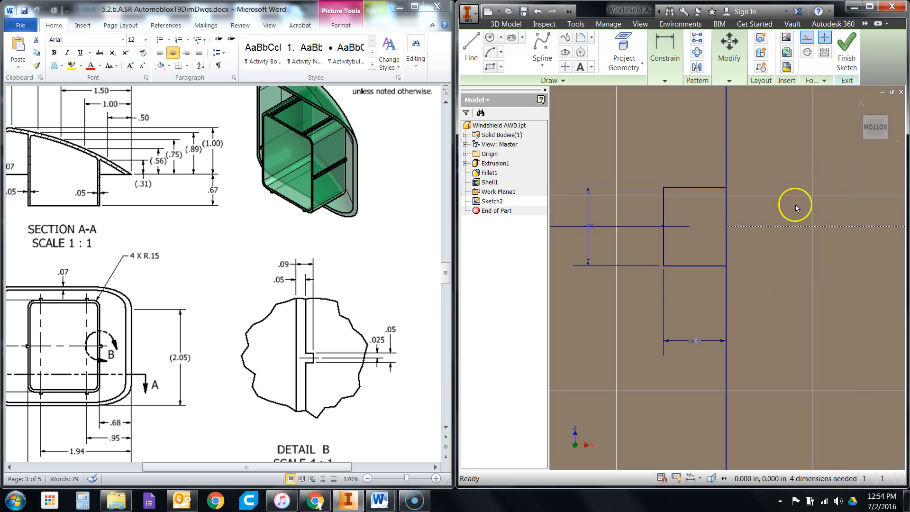
pyautogui.scroll(-8, 587, 250)
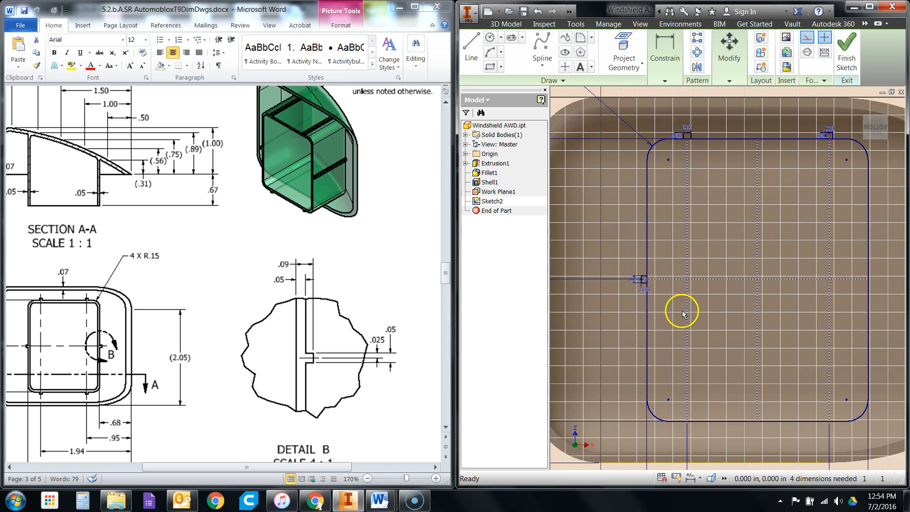
pyautogui.scroll(-1, 740, 301)
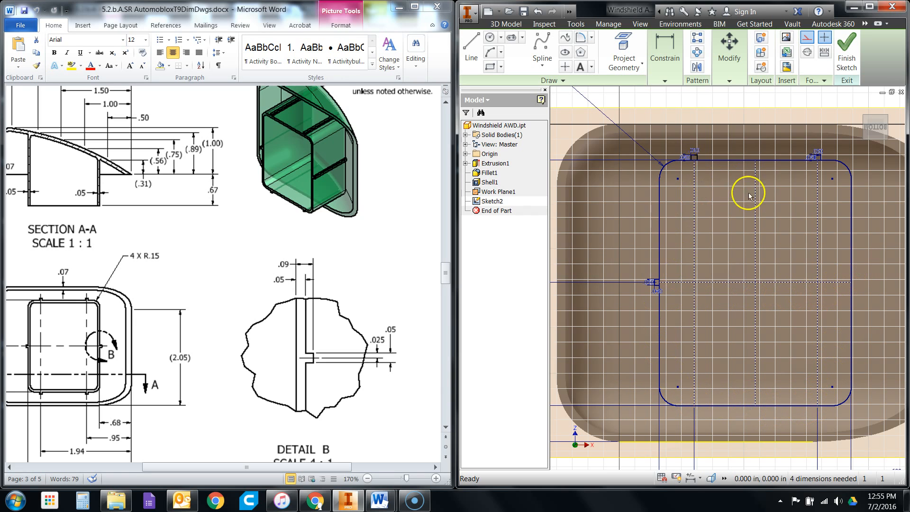
pyautogui.scroll(-3, 738, 226)
pyautogui.scroll(3, 780, 238)
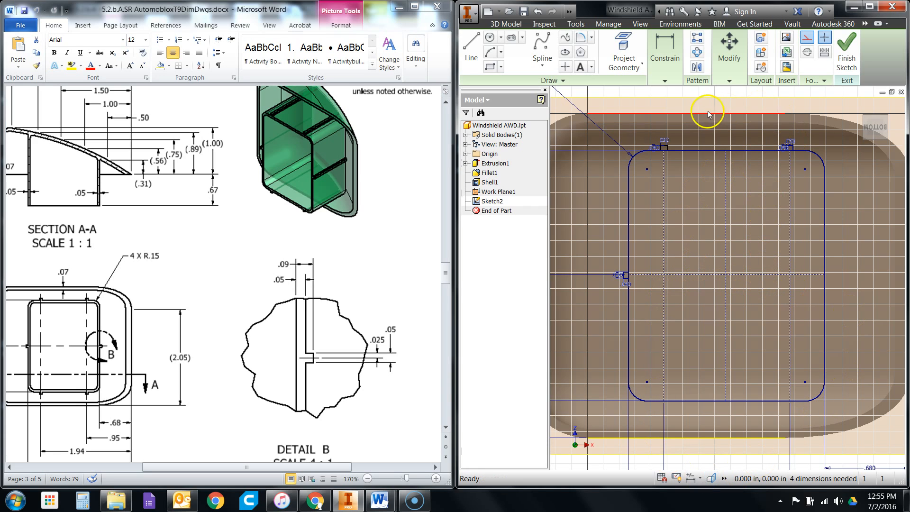
pyautogui.scroll(-2, 654, 131)
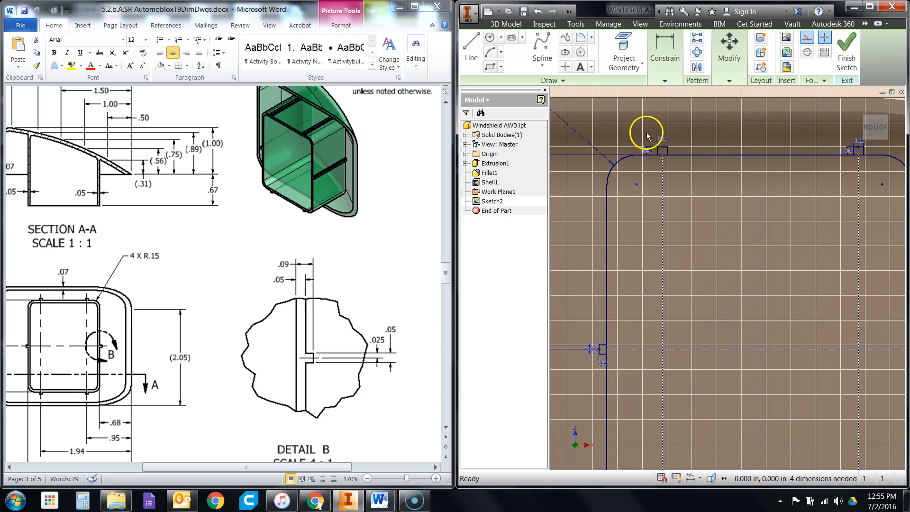
# - Try to mirror the wall's two upper tabs about the horizontal centerline and undo the mirror
pyautogui.click(665, 80)
pyautogui.click(697, 67)
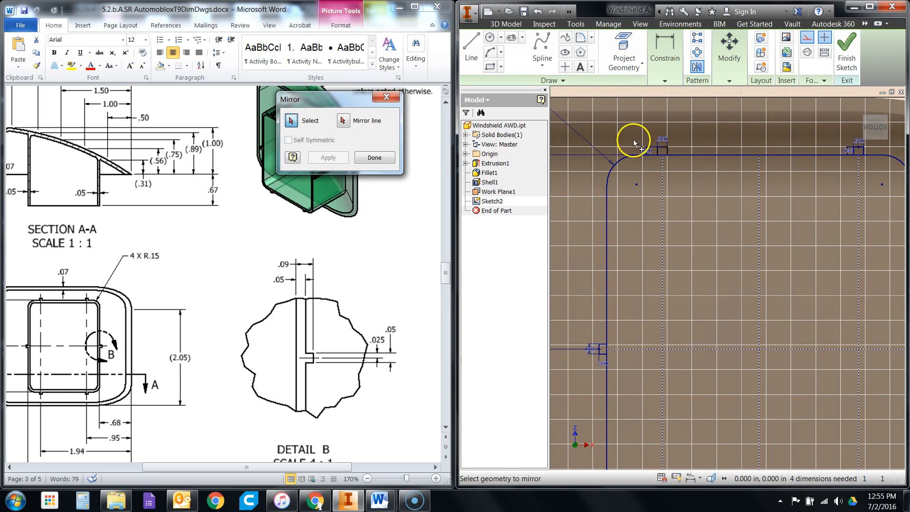
pyautogui.moveTo(649, 136); pyautogui.dragTo(689, 169)
pyautogui.moveTo(840, 138); pyautogui.dragTo(864, 177)
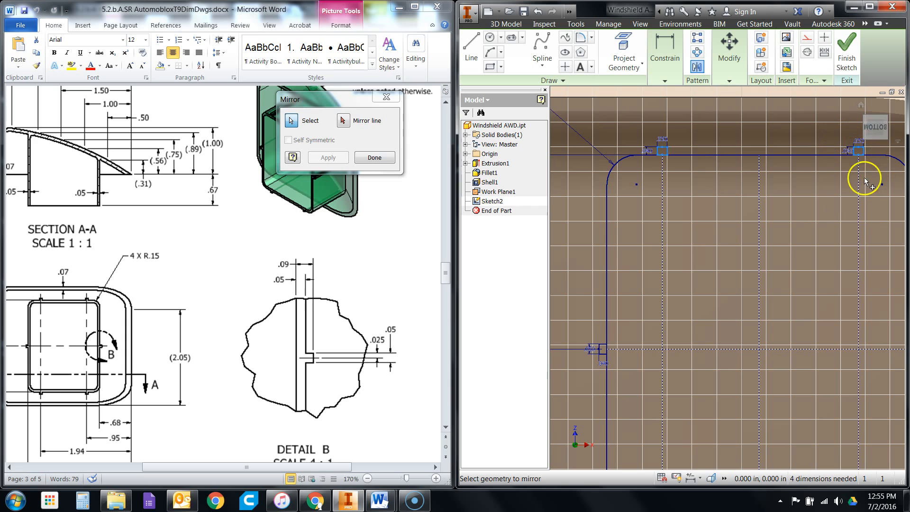
pyautogui.click(342, 124)
pyautogui.click(721, 349)
pyautogui.scroll(5, 714, 228)
pyautogui.click(328, 157)
pyautogui.scroll(-6, 678, 340)
pyautogui.scroll(-3, 678, 342)
pyautogui.scroll(4, 673, 331)
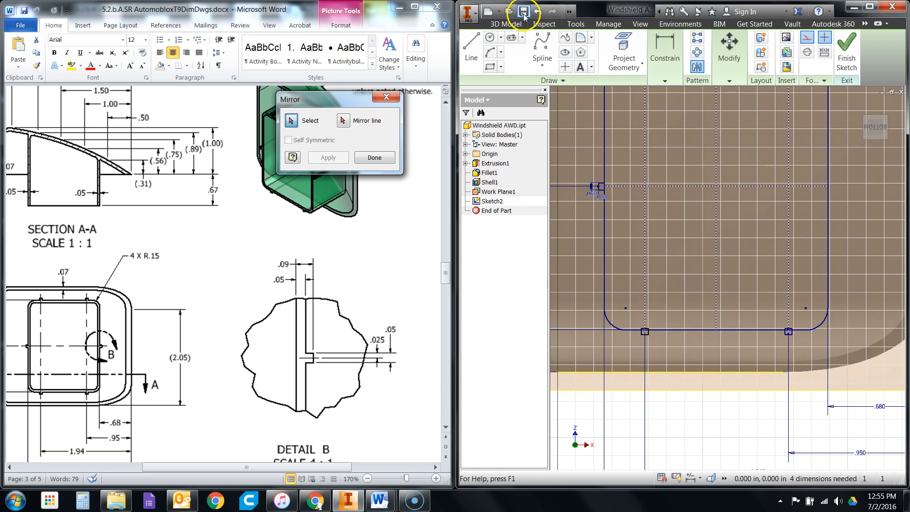
pyautogui.click(539, 14)
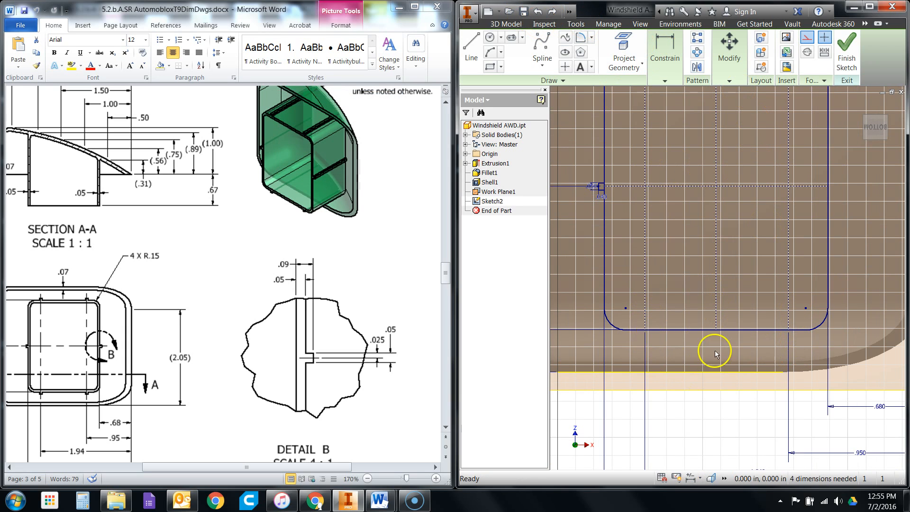
# - Draw a horizontal construction line 1.54 in long from the left tab's lower corner on the wall to the wall's right edge
pyautogui.scroll(2, 787, 331)
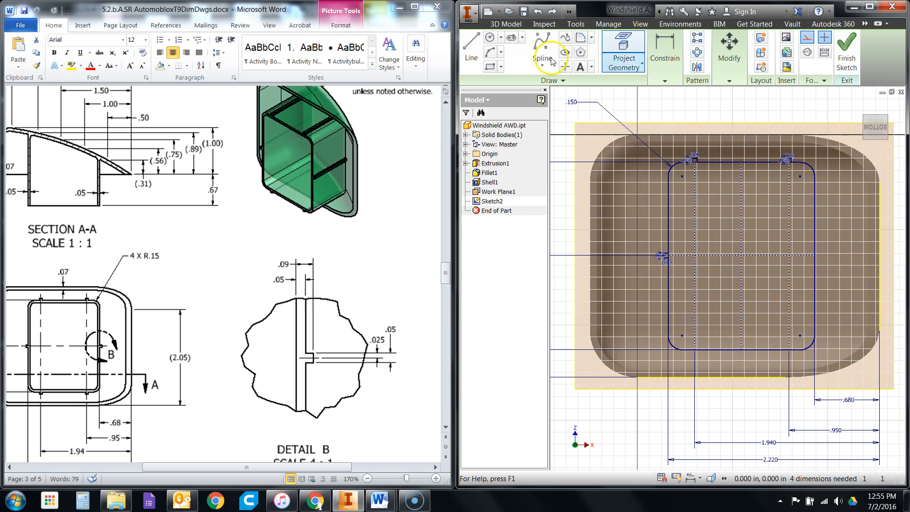
pyautogui.click(471, 52)
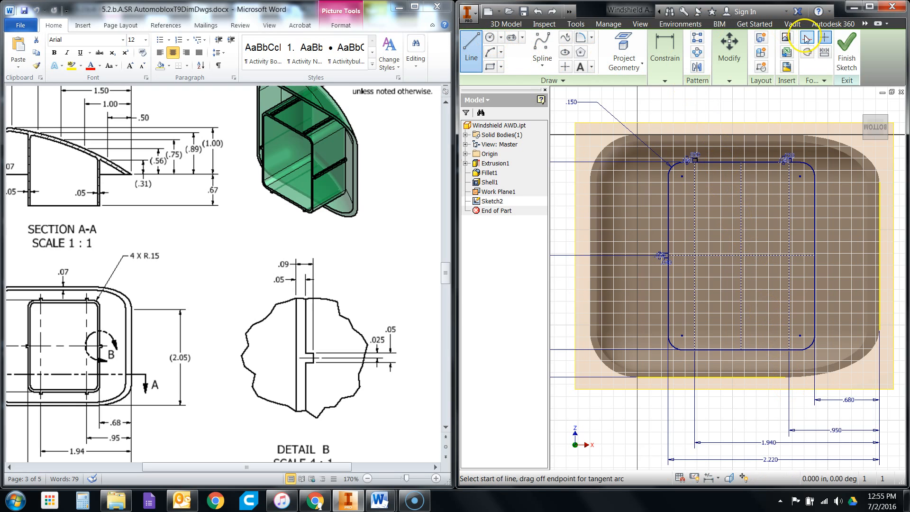
pyautogui.scroll(-2, 717, 281)
pyautogui.scroll(-1, 709, 282)
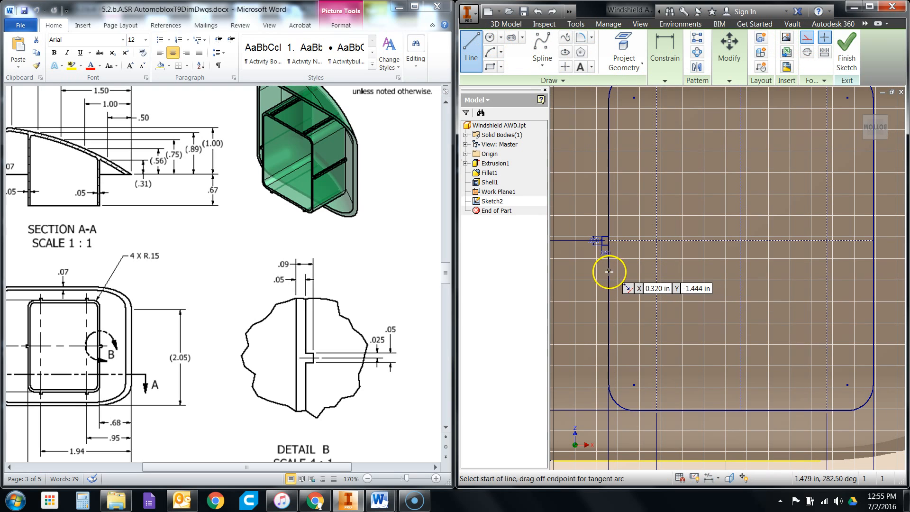
pyautogui.scroll(-3, 606, 252)
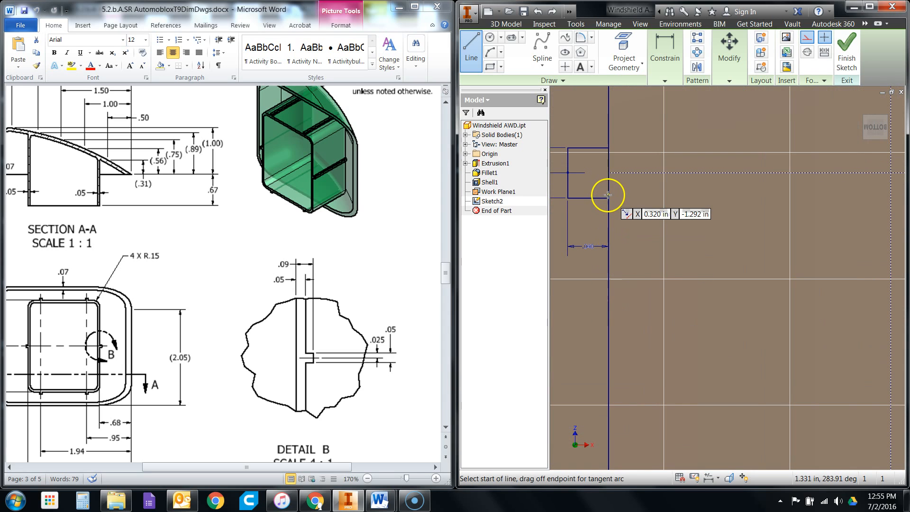
pyautogui.scroll(-3, 609, 199)
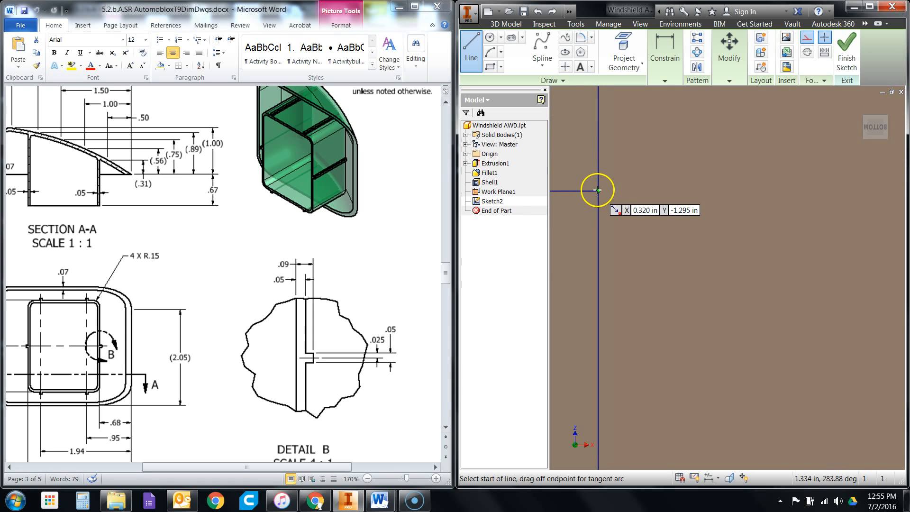
pyautogui.click(598, 190)
pyautogui.scroll(3, 596, 190)
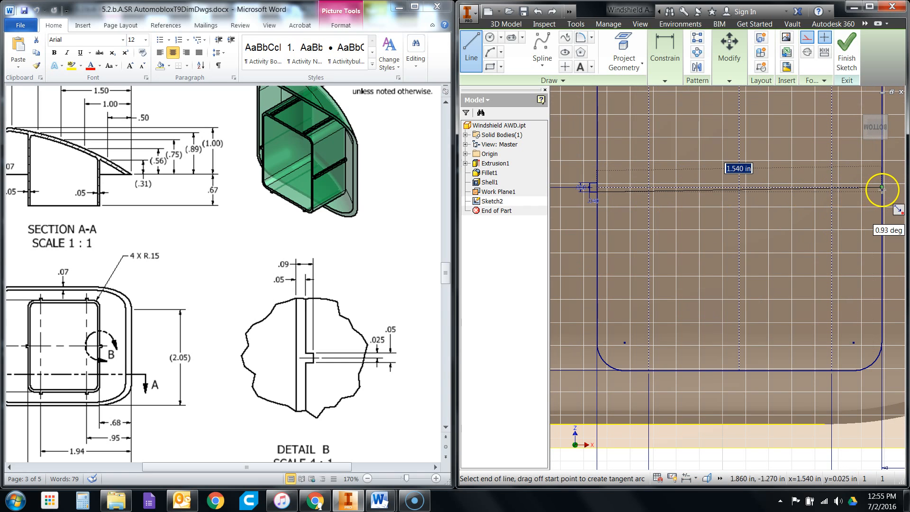
pyautogui.doubleClick(884, 191)
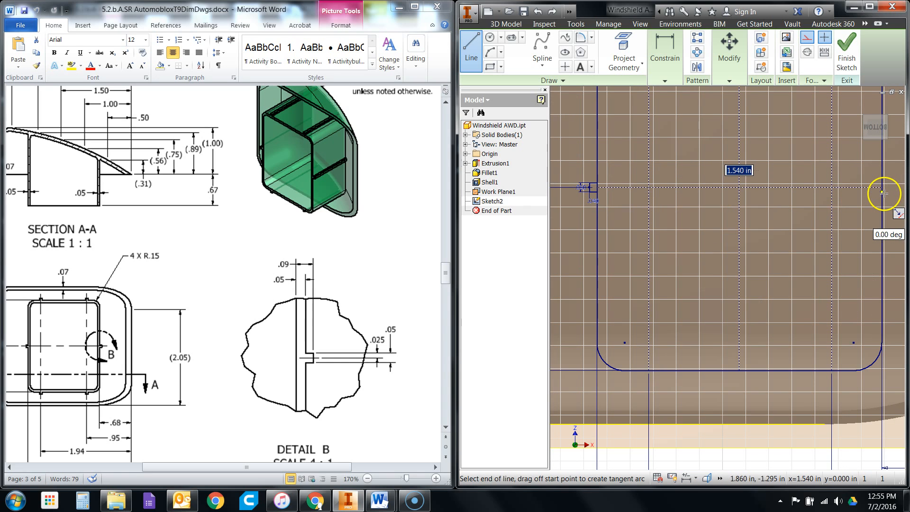
pyautogui.scroll(4, 760, 309)
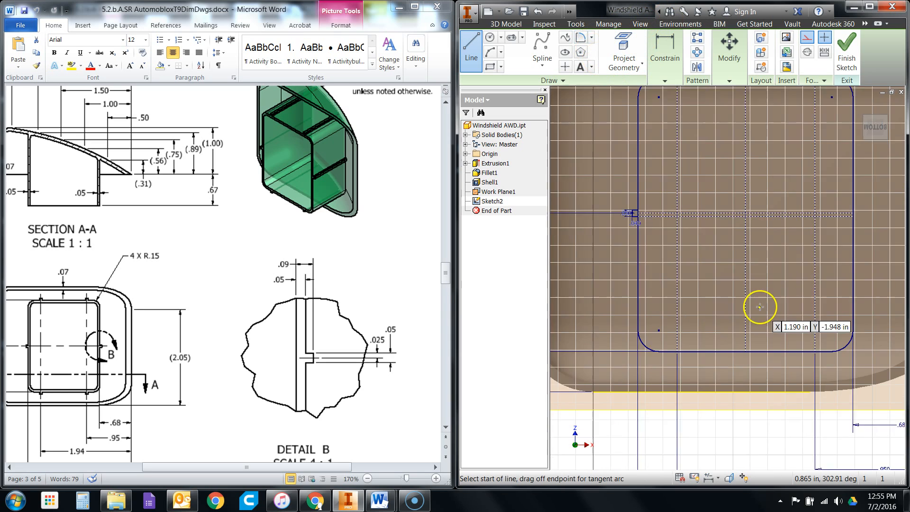
pyautogui.scroll(-3, 702, 93)
pyautogui.rightClick(700, 99)
pyautogui.click(738, 99)
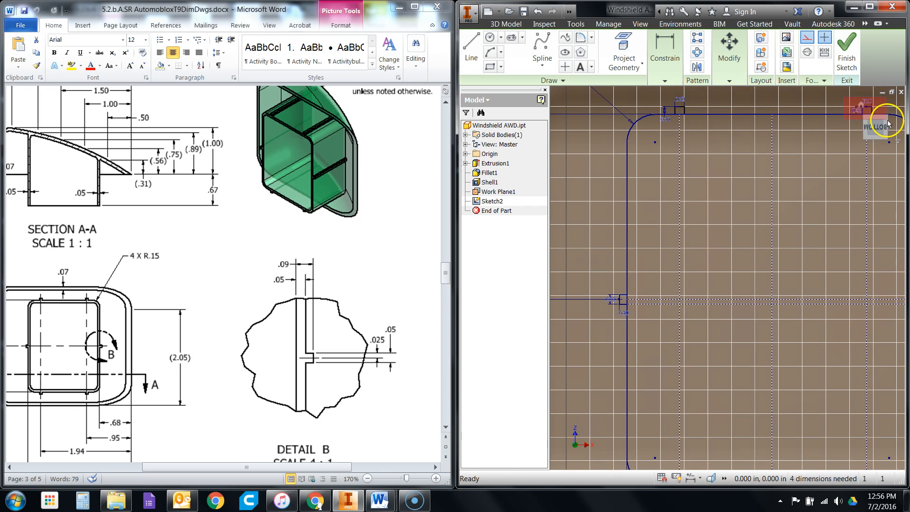
# - Try again to mirror both upper tabs across the horizontal centerline and undo the result
pyautogui.click(697, 67)
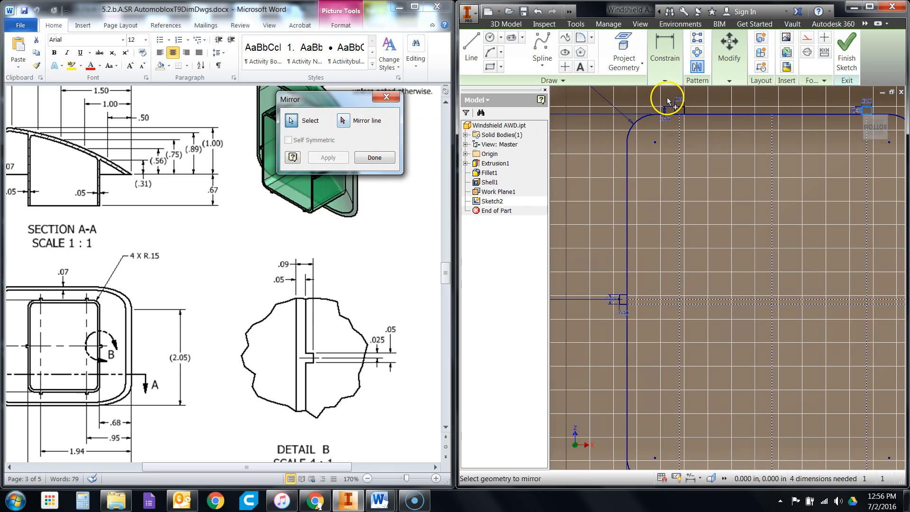
pyautogui.click(699, 121)
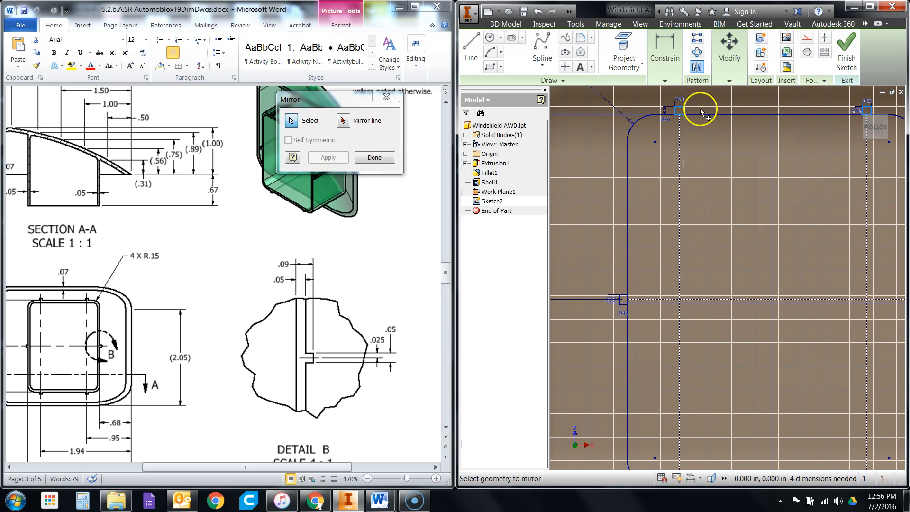
pyautogui.click(345, 121)
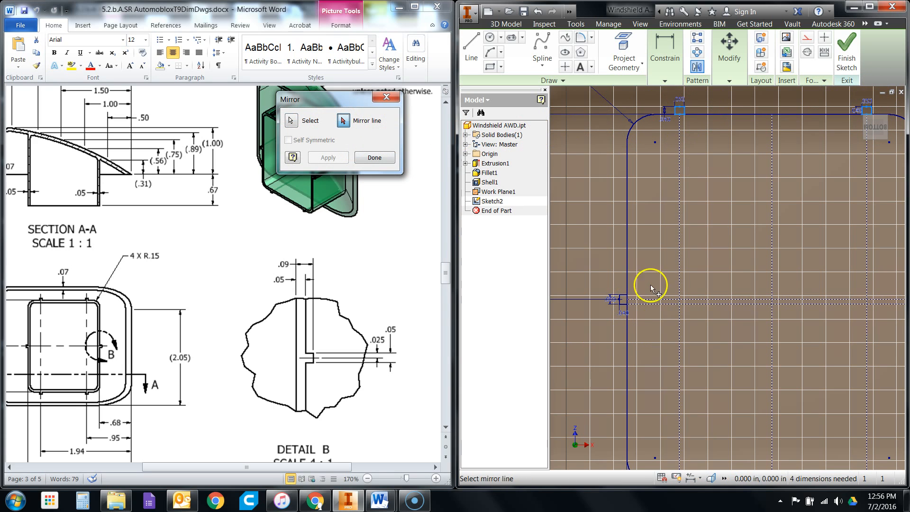
pyautogui.click(670, 306)
pyautogui.click(328, 157)
pyautogui.scroll(1, 841, 360)
pyautogui.scroll(2, 745, 237)
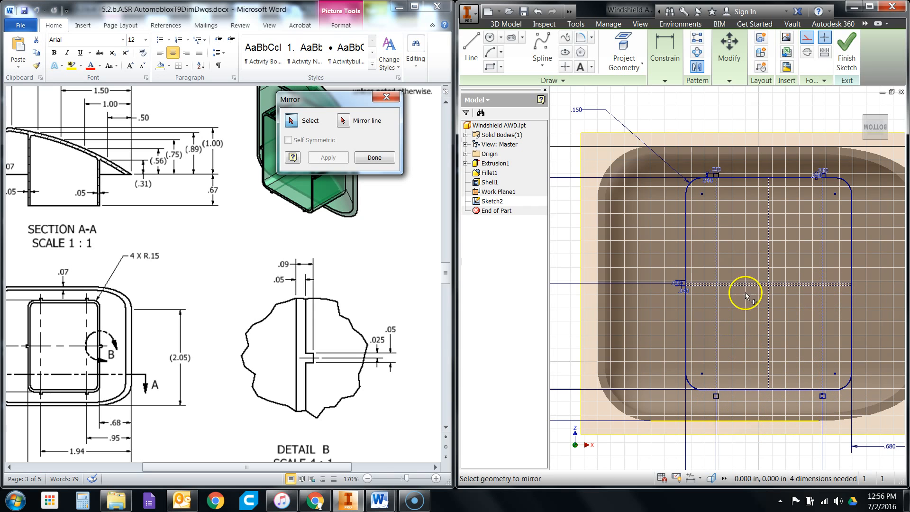
pyautogui.click(538, 13)
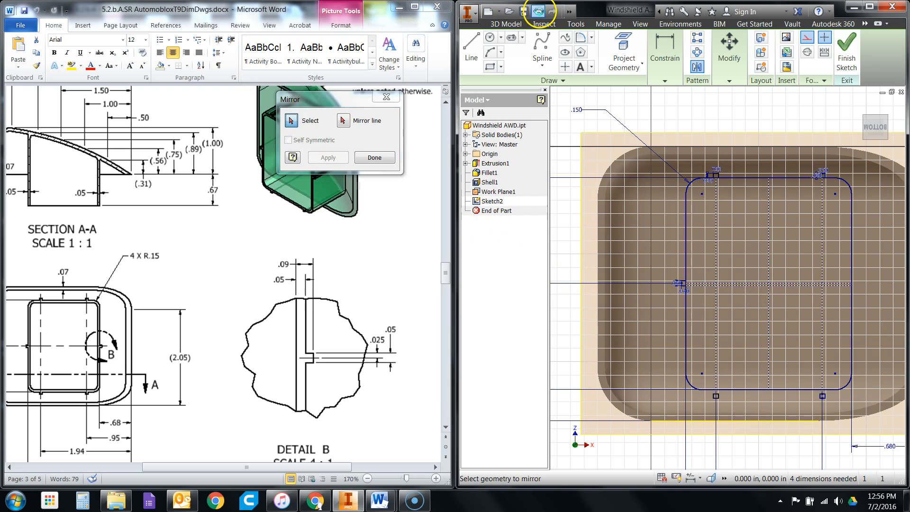
pyautogui.click(540, 13)
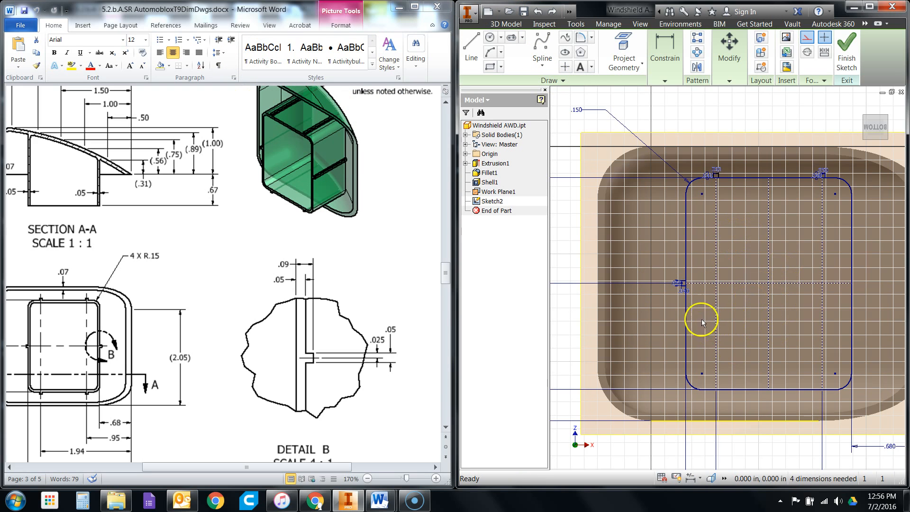
pyautogui.scroll(2, 672, 291)
pyautogui.scroll(-2, 797, 322)
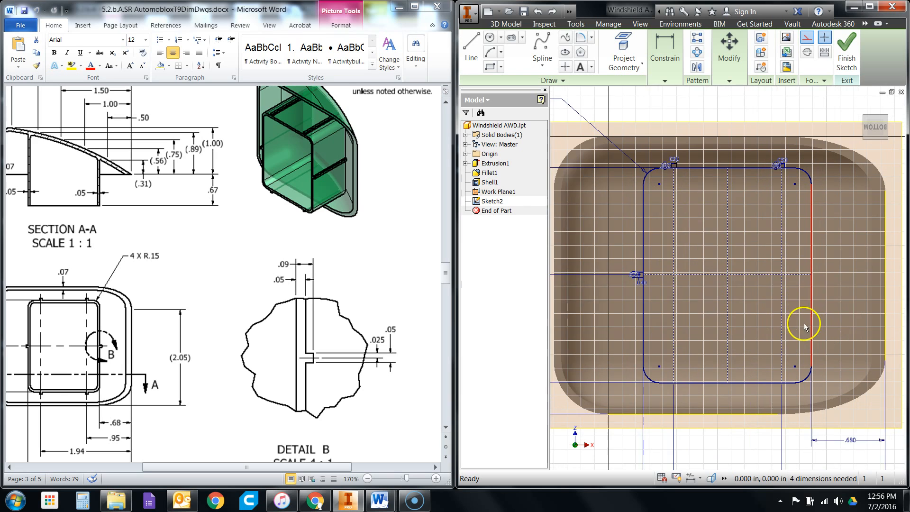
pyautogui.scroll(-1, 803, 323)
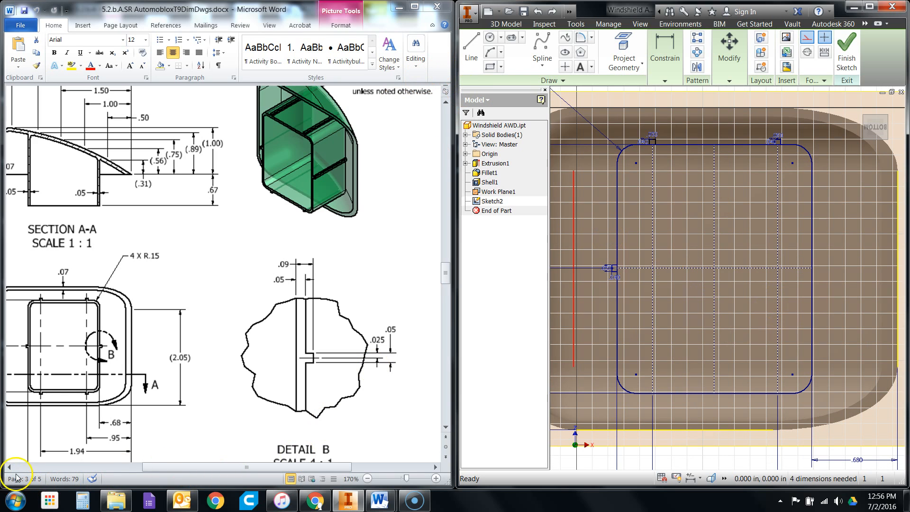
pyautogui.scroll(-1, 649, 372)
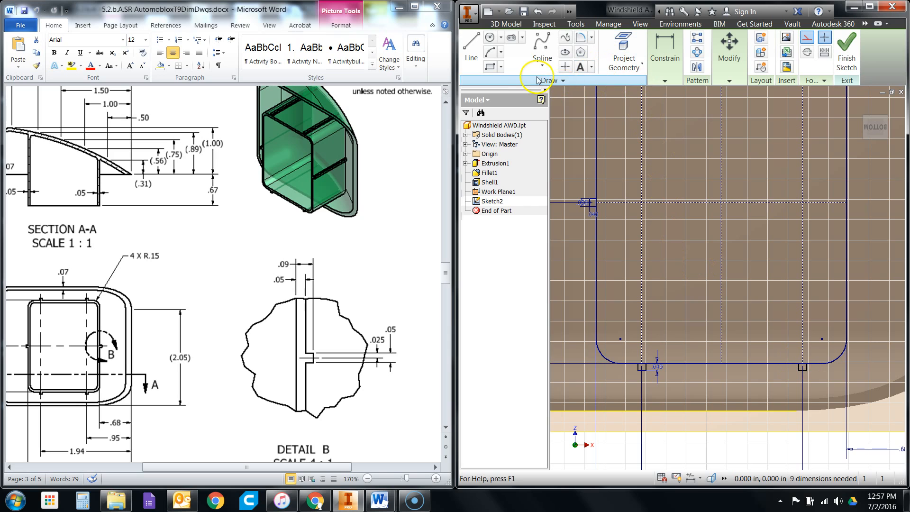
# - Draw a rectangle 0.04 in wide and 0.05 in high on the outer side of the wall's right edge, at the horizontal centerline's end
pyautogui.click(491, 69)
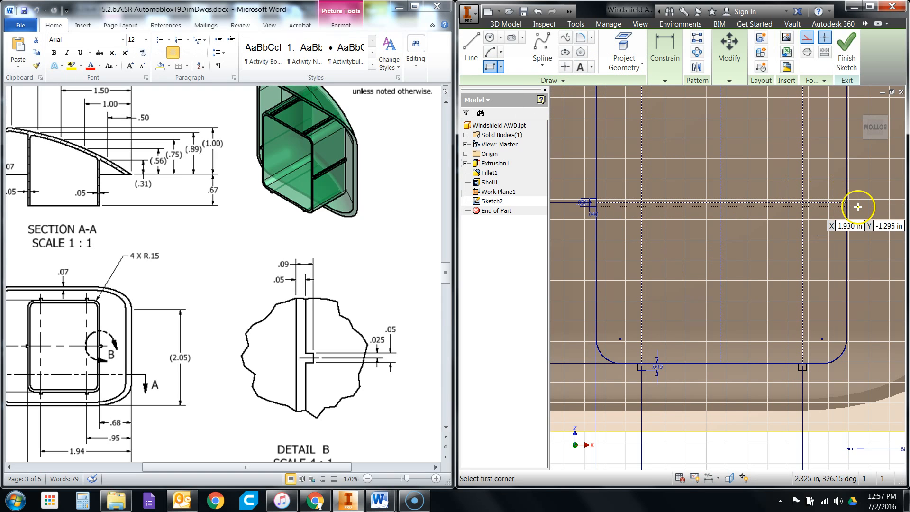
pyautogui.scroll(2, 851, 206)
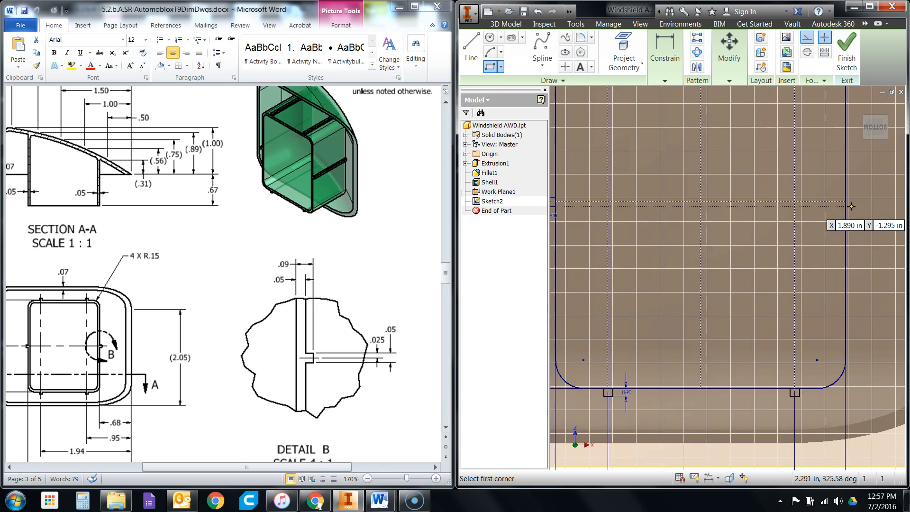
pyautogui.scroll(-2, 851, 207)
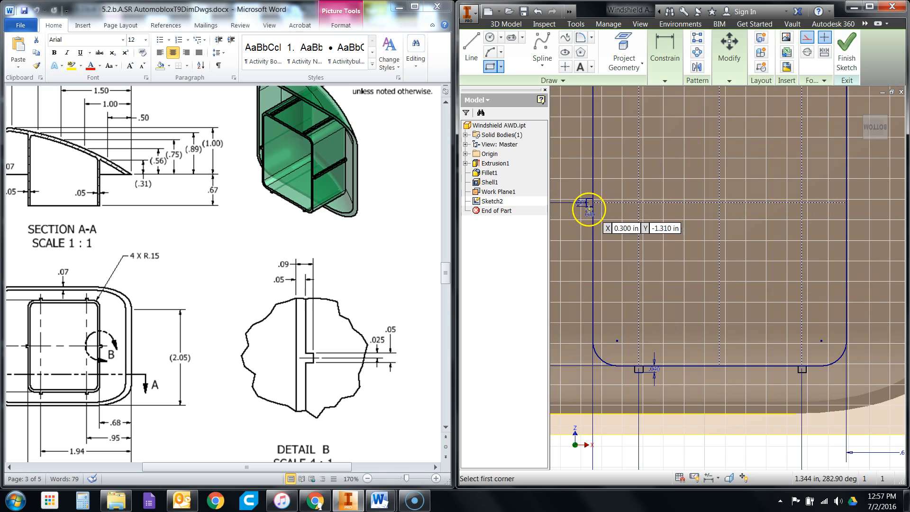
pyautogui.click(847, 205)
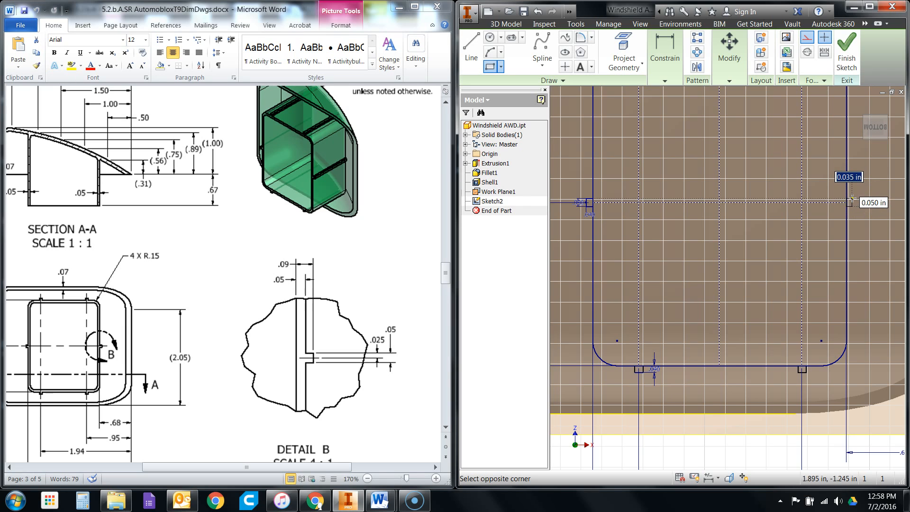
pyautogui.scroll(5, 851, 197)
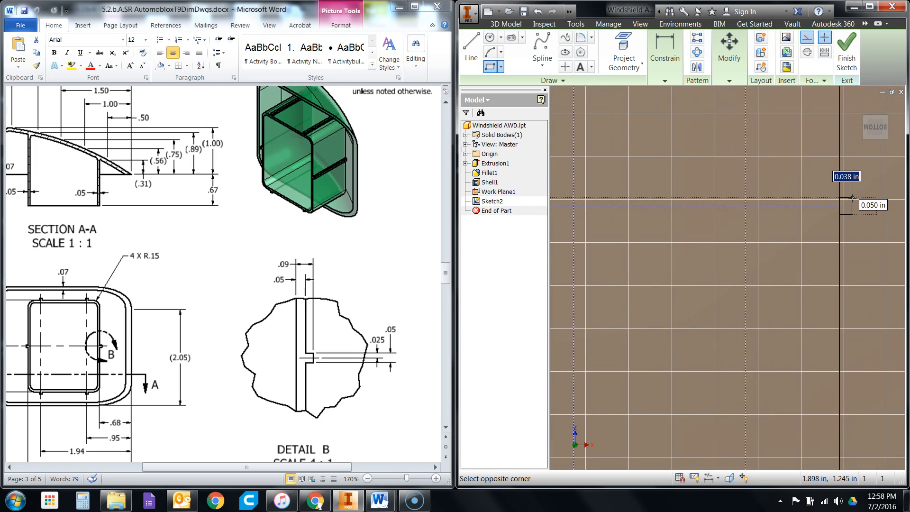
pyautogui.scroll(1, 853, 198)
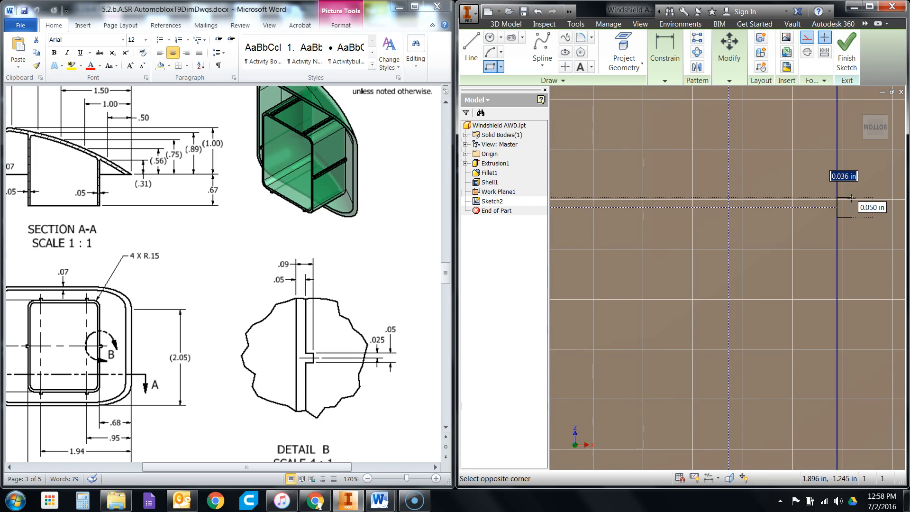
pyautogui.write('.')
pyautogui.click(852, 198)
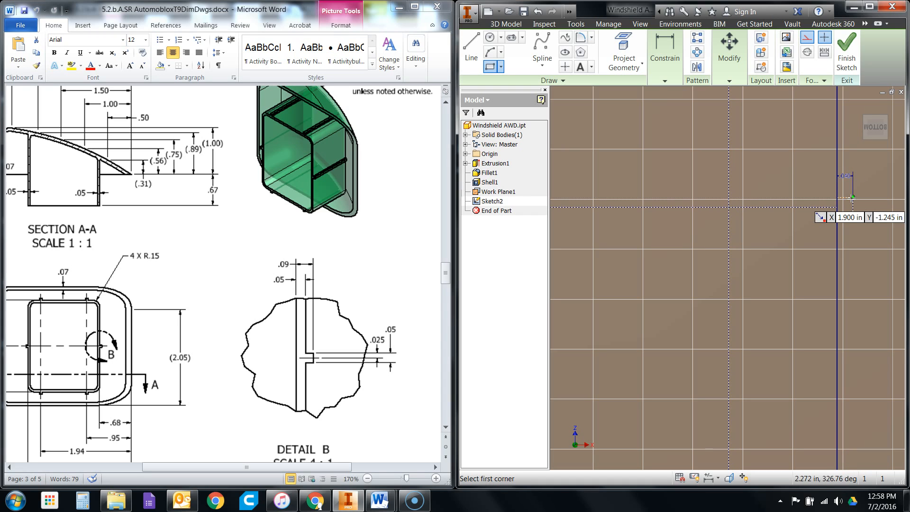
# - Convert the right-side tab's rectangle from construction to regular lines
pyautogui.rightClick(809, 163)
pyautogui.click(820, 195)
pyautogui.moveTo(820, 195); pyautogui.dragTo(881, 228)
pyautogui.click(807, 40)
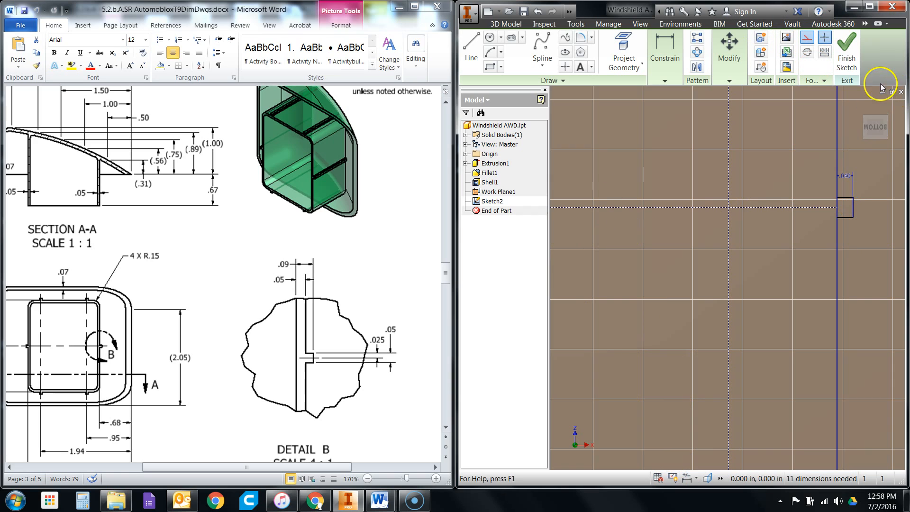
# - Finish the interior wall sketch and select its rounded rectangular region as the Extrude profile, leaving out the tabs
pyautogui.scroll(3, 841, 327)
pyautogui.scroll(1, 846, 342)
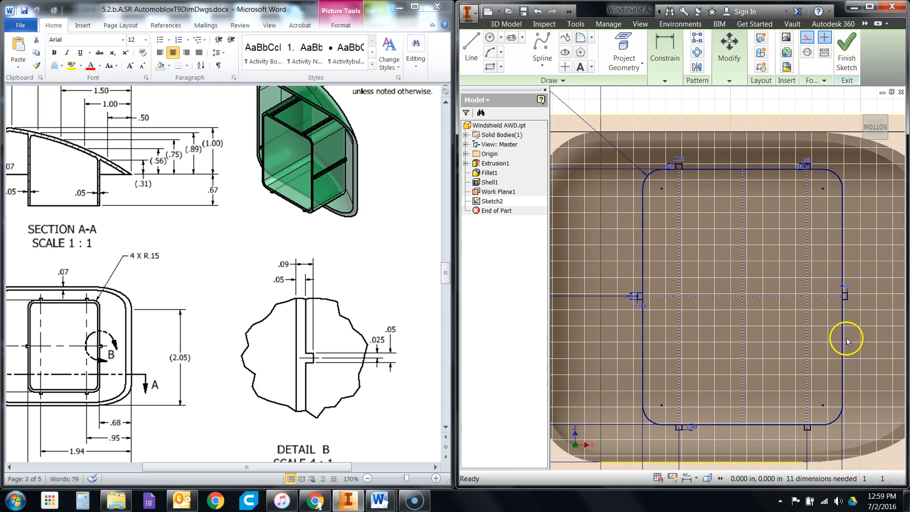
pyautogui.click(840, 68)
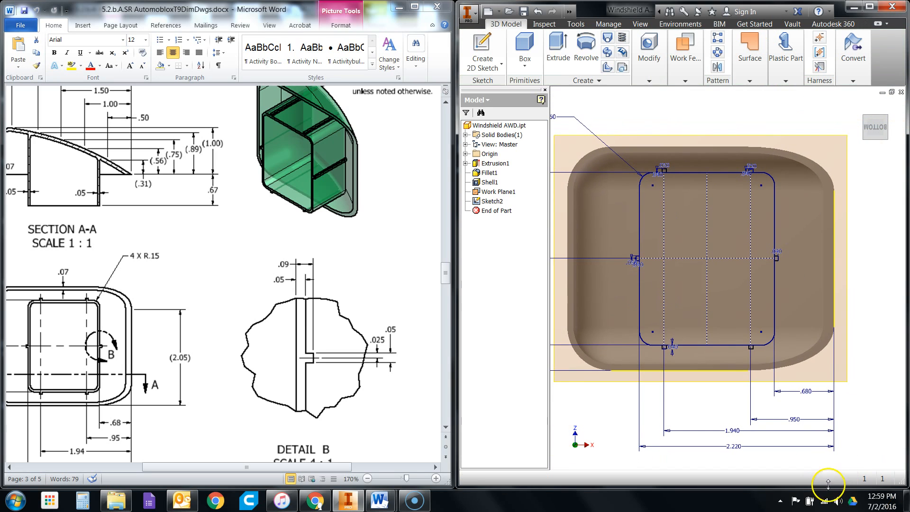
pyautogui.click(554, 63)
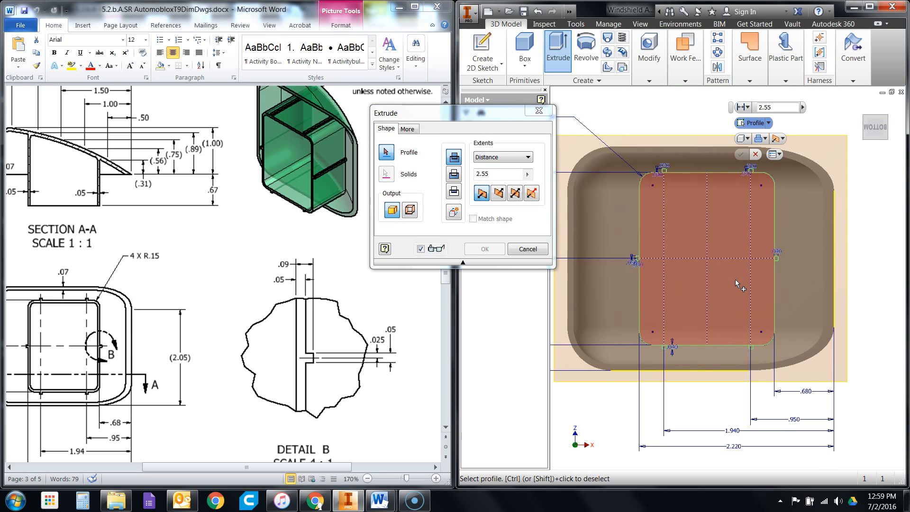
pyautogui.scroll(-4, 735, 280)
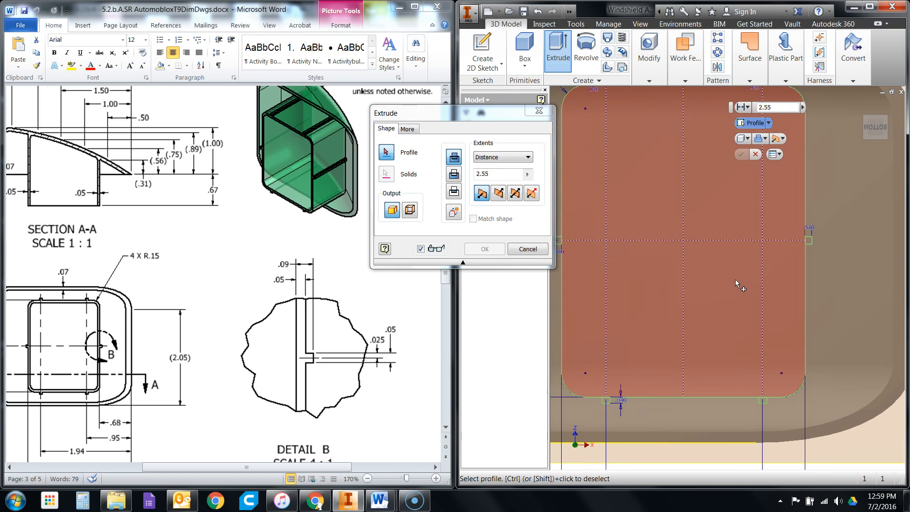
pyautogui.scroll(-3, 749, 215)
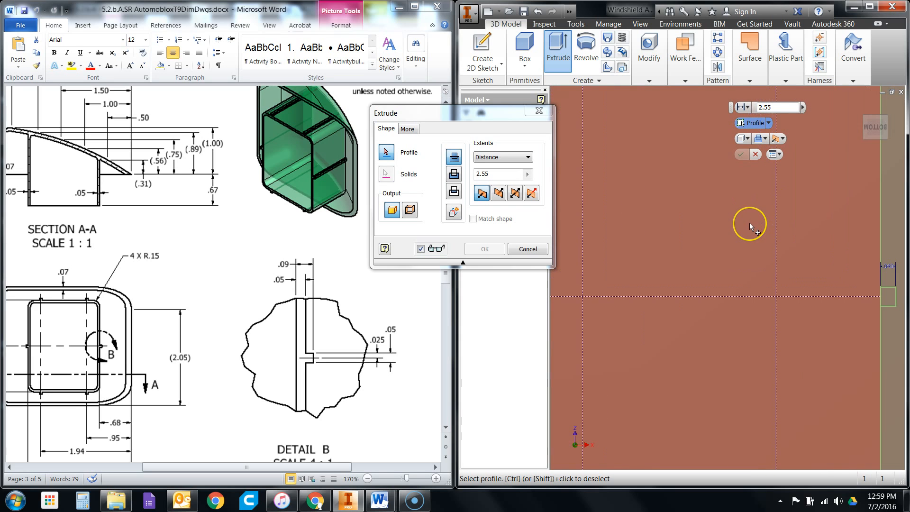
pyautogui.scroll(4, 749, 223)
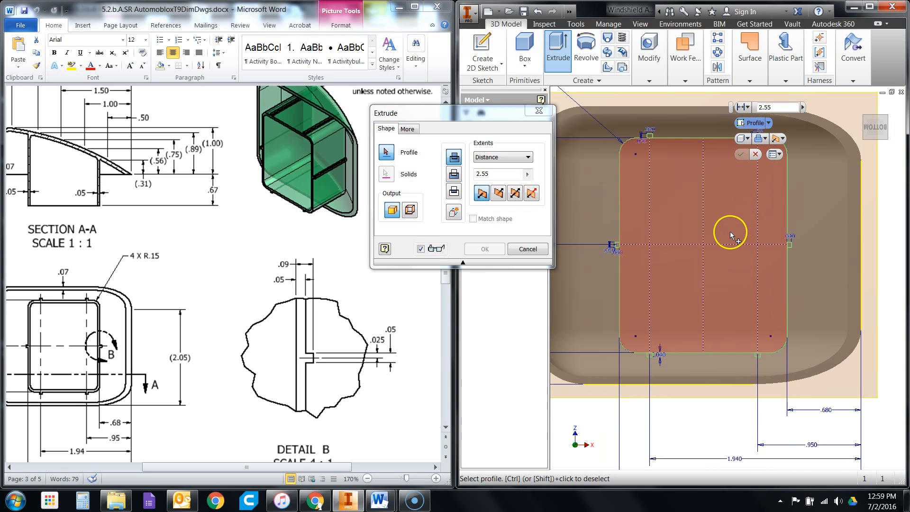
pyautogui.click(730, 231)
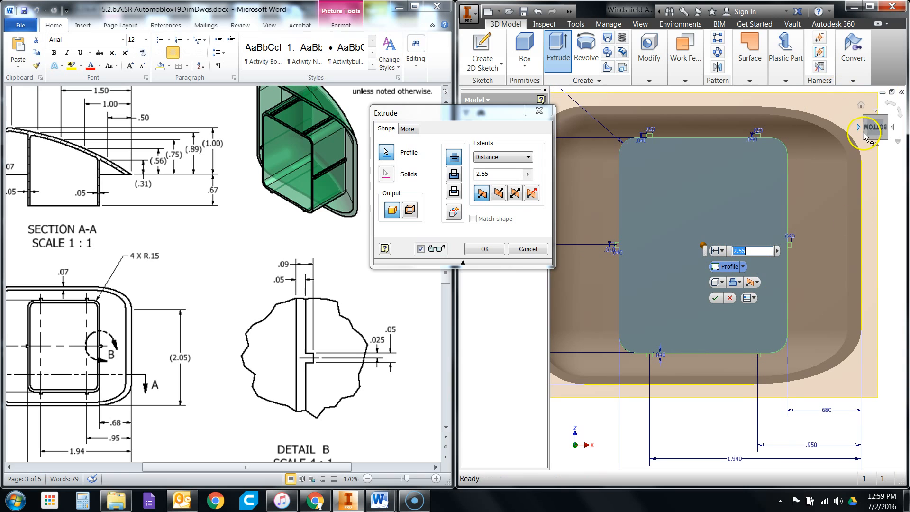
pyautogui.click(861, 105)
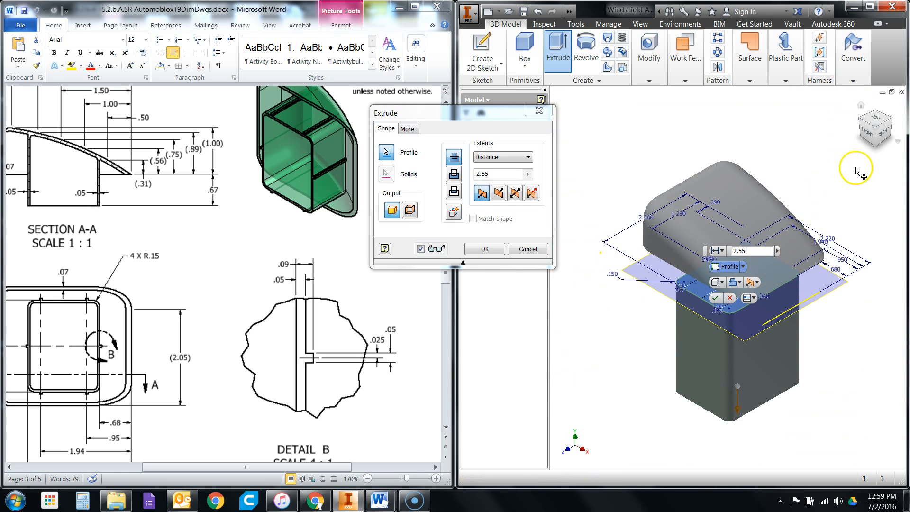
pyautogui.click(873, 145)
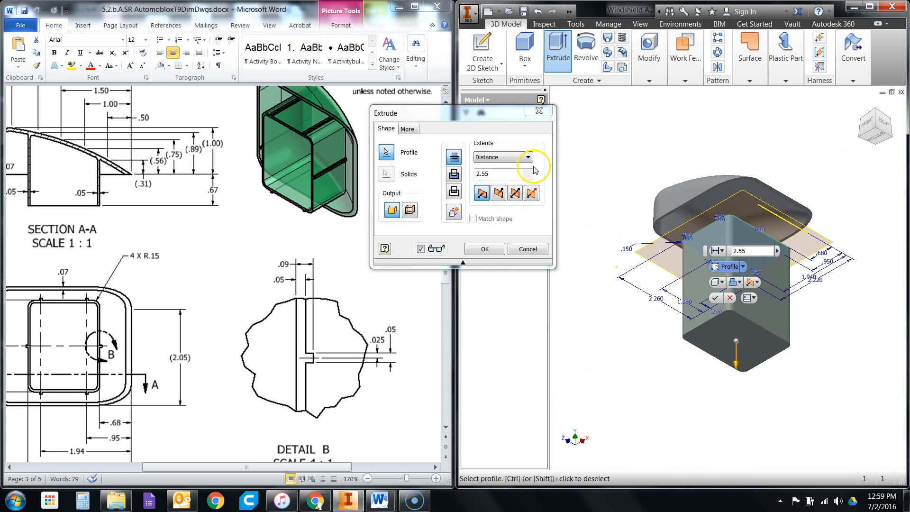
# - Extrude the rounded rectangle toward the inside of the windshield shell with the extents set to To Next
pyautogui.click(498, 193)
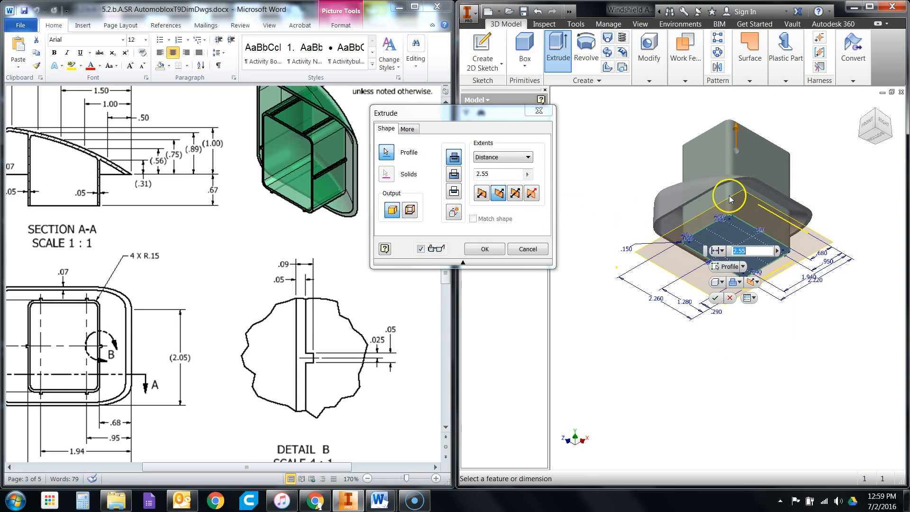
pyautogui.click(683, 282)
pyautogui.click(487, 163)
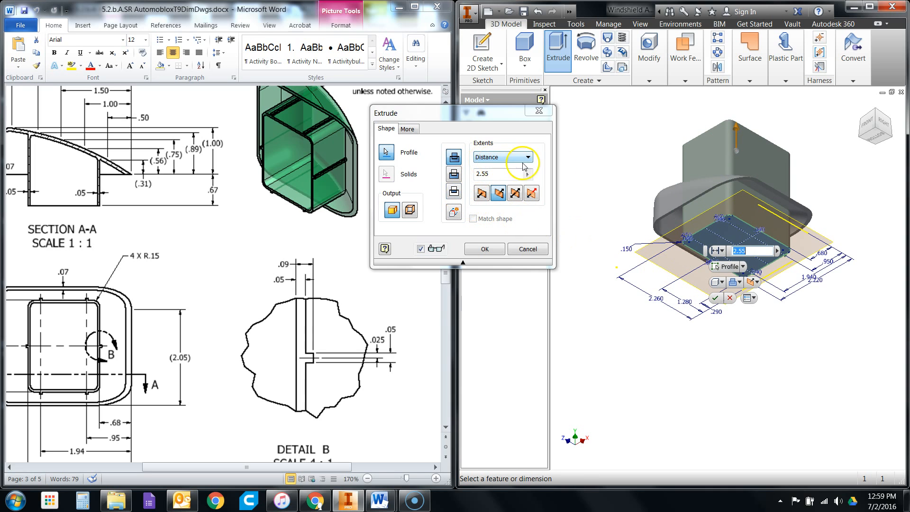
pyautogui.moveTo(884, 132)
pyautogui.mouseDown()
pyautogui.moveTo(553, 149)
pyautogui.moveTo(562, 153)
pyautogui.mouseUp()
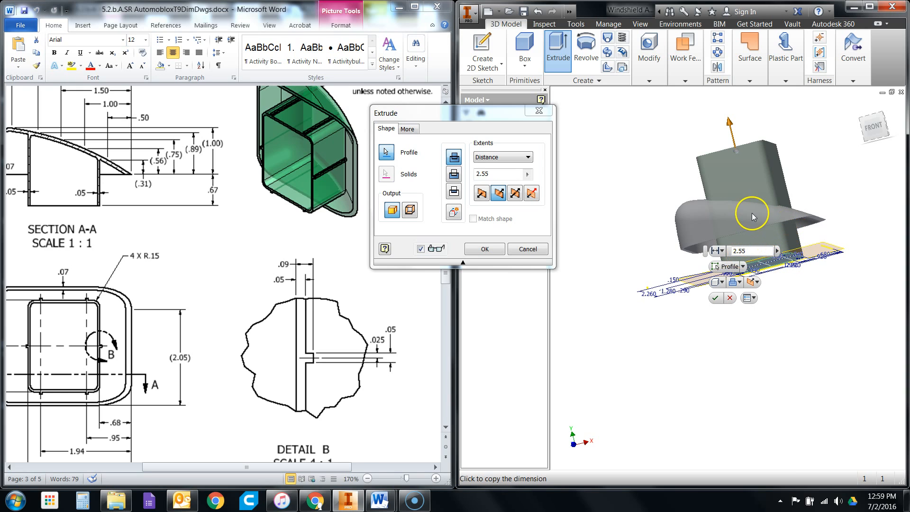
pyautogui.click(504, 158)
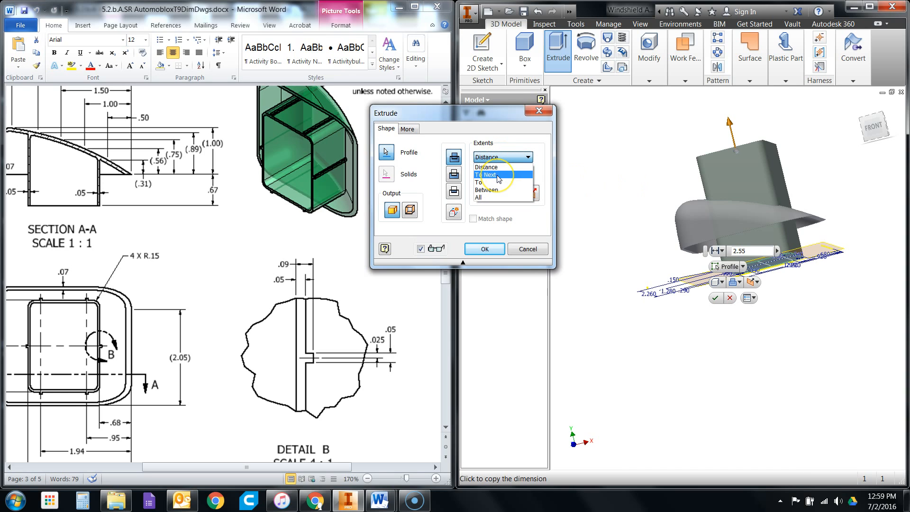
pyautogui.click(497, 175)
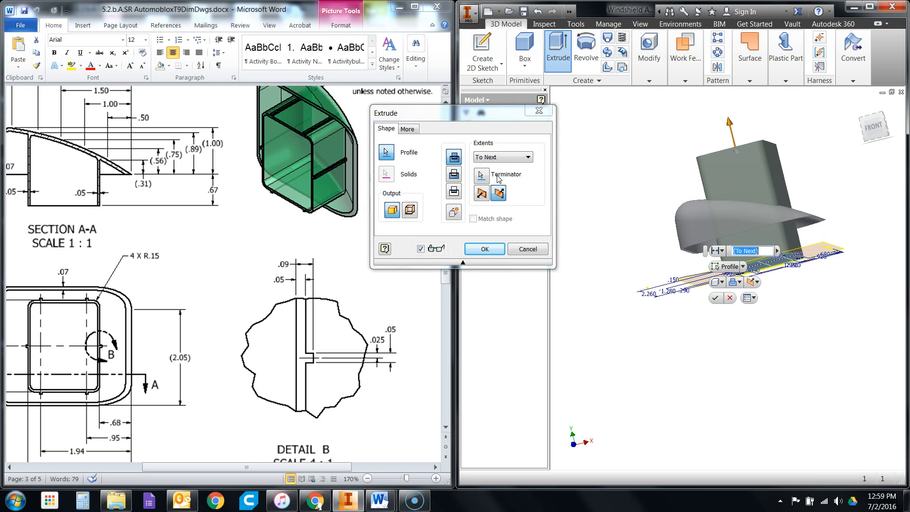
pyautogui.moveTo(876, 126); pyautogui.dragTo(876, 440)
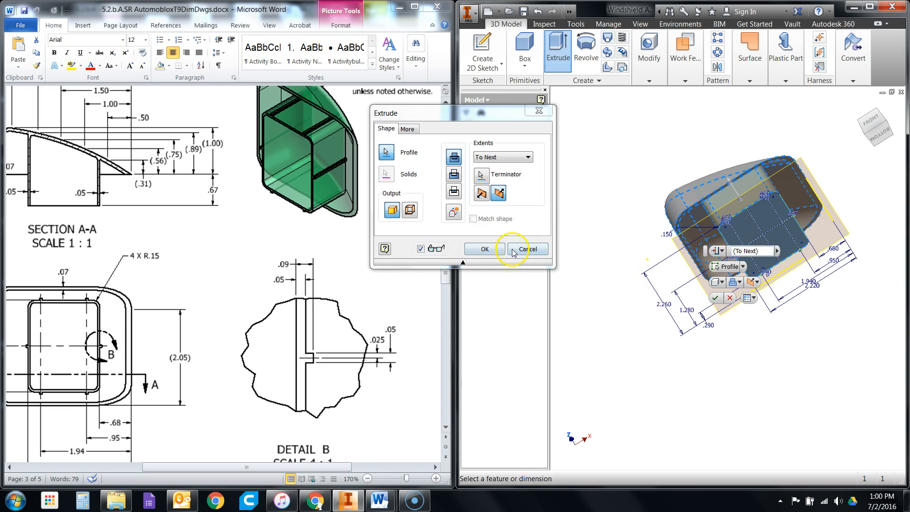
pyautogui.click(484, 249)
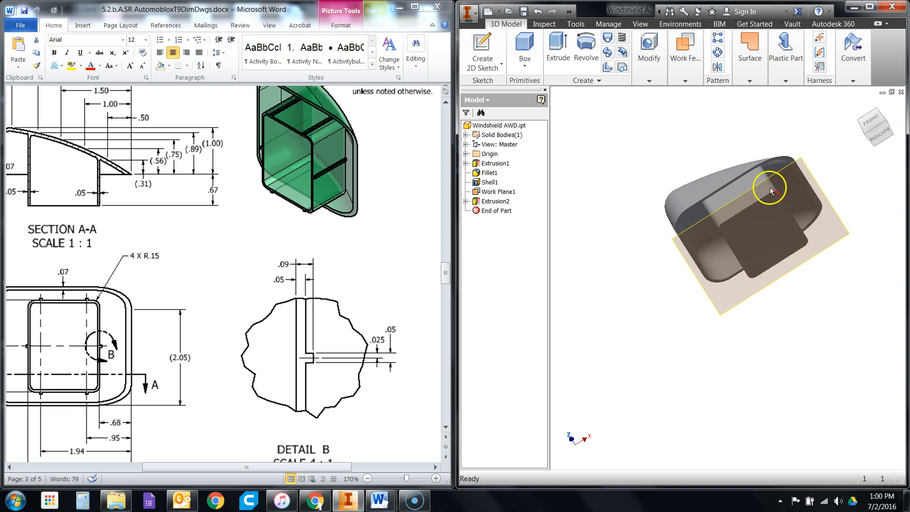
# - Shell the interior block with a wall thickness of 0.05 in, removing its flat bottom face
pyautogui.click(466, 202)
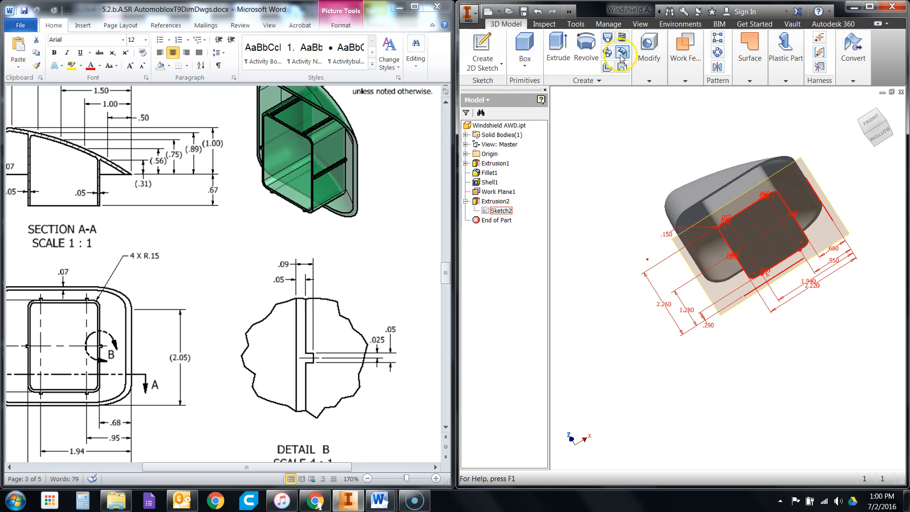
pyautogui.click(641, 50)
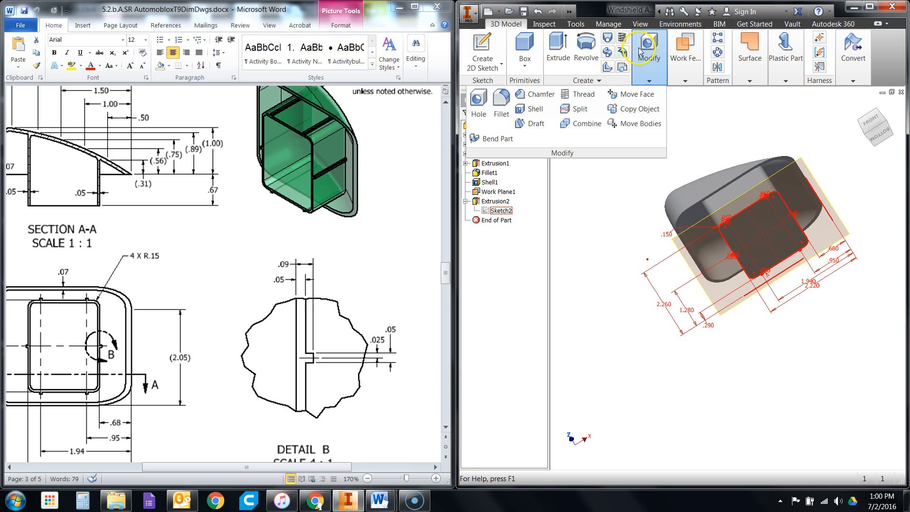
pyautogui.click(531, 109)
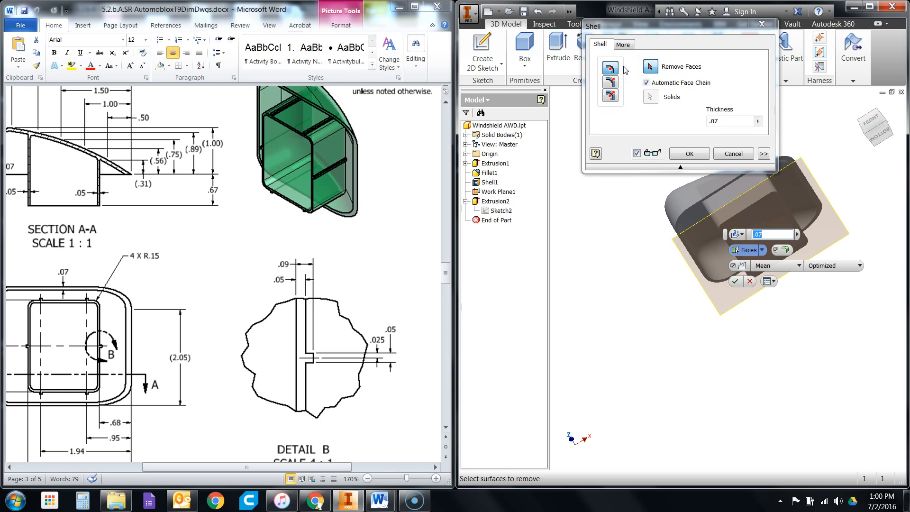
pyautogui.click(725, 122)
pyautogui.press('BackSpace')
pyautogui.doubleClick(733, 121)
pyautogui.press('BackSpace')
pyautogui.write('.05')
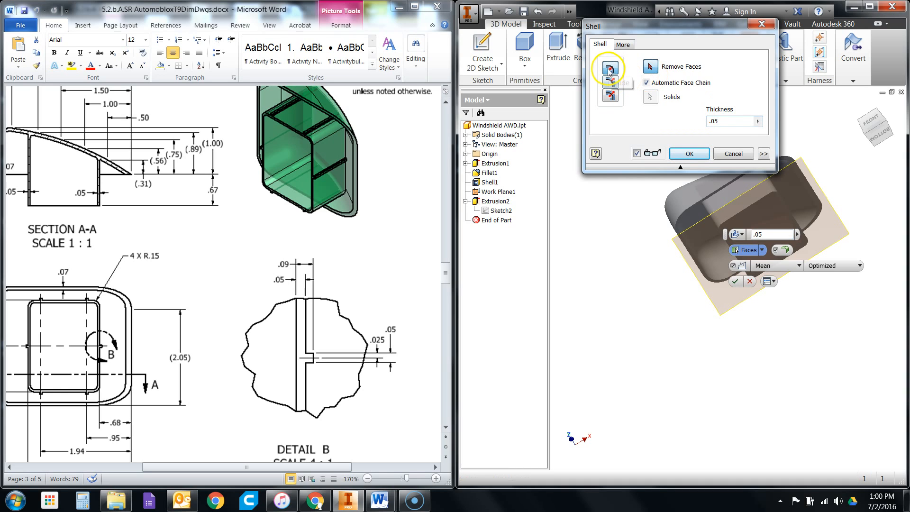
pyautogui.click(772, 210)
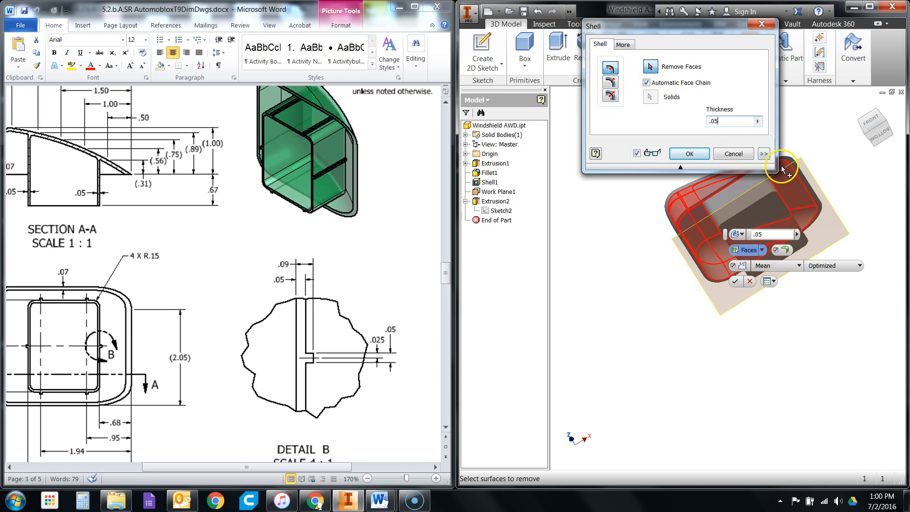
pyautogui.click(769, 207)
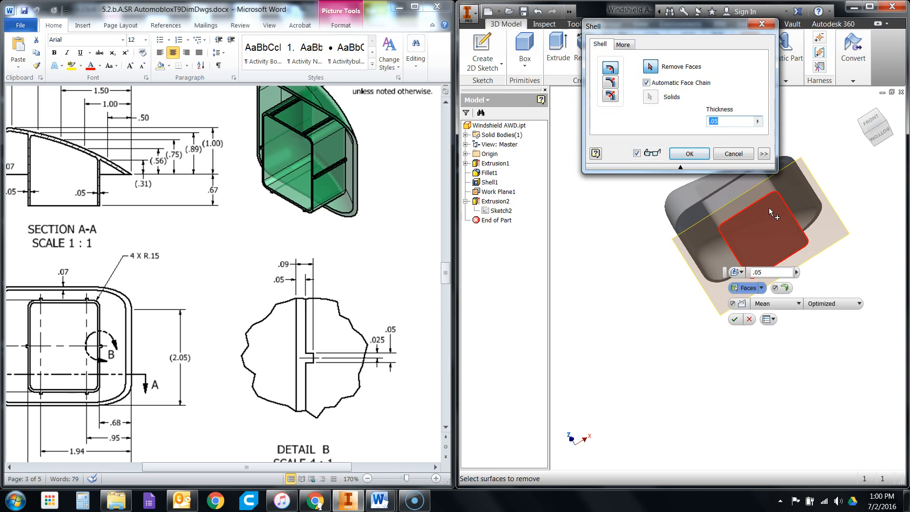
pyautogui.scroll(-3, 752, 208)
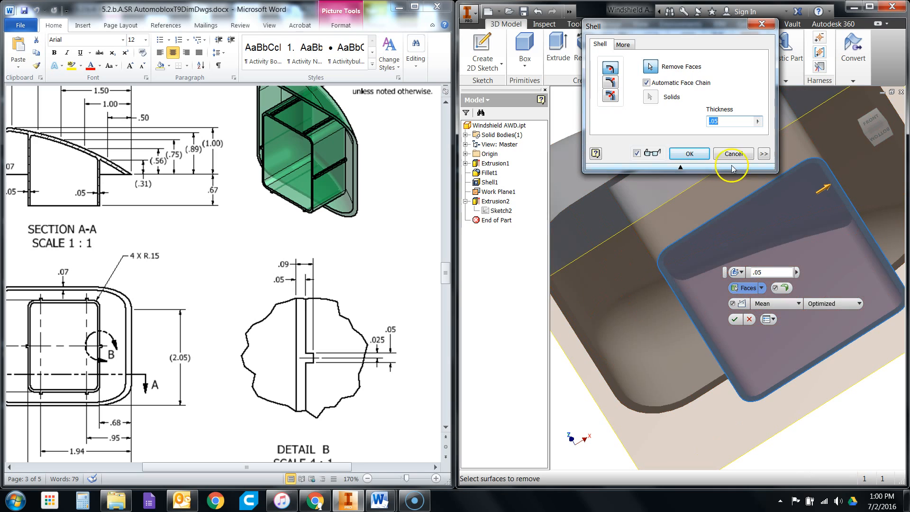
pyautogui.click(699, 154)
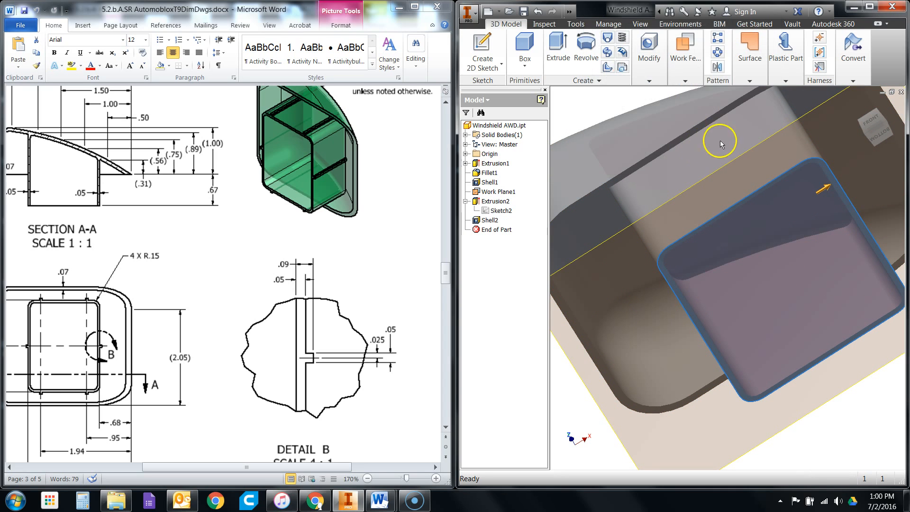
# - Share Sketch2 from the interior block's extrusion so that its tab profiles can be reused
pyautogui.rightClick(486, 212)
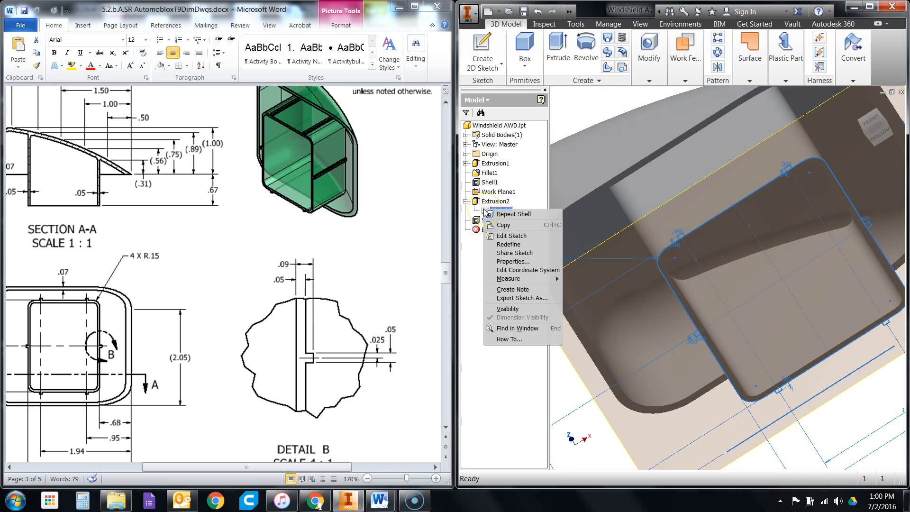
pyautogui.click(494, 256)
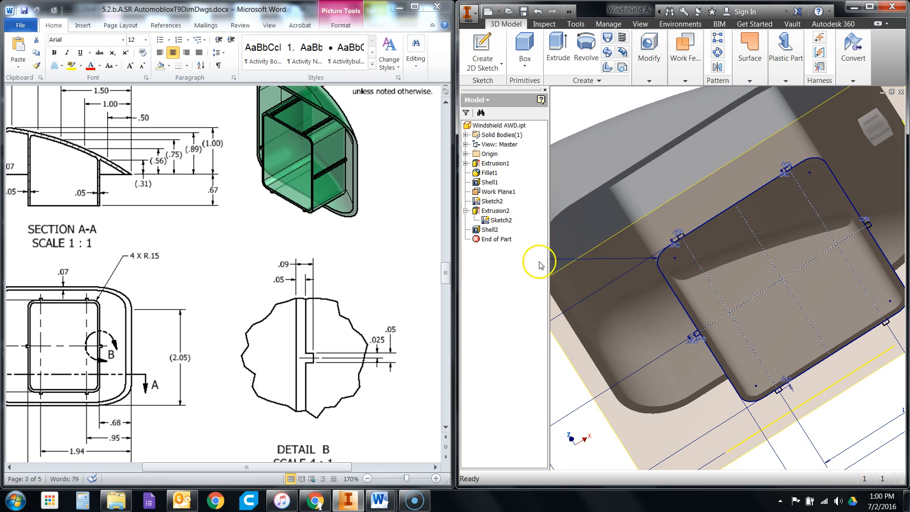
# - Measure the distance from the upper-left tab's outer edge to the inner face of the interior wall
pyautogui.click(880, 137)
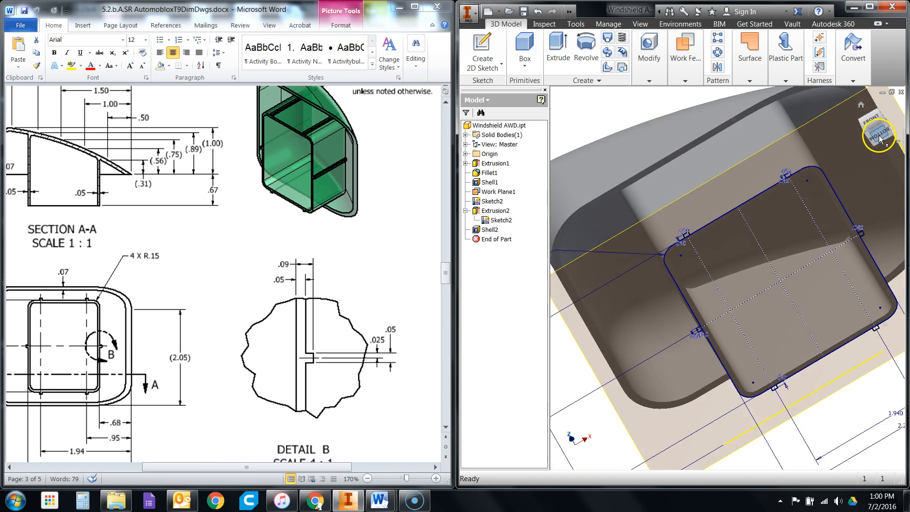
pyautogui.scroll(5, 675, 209)
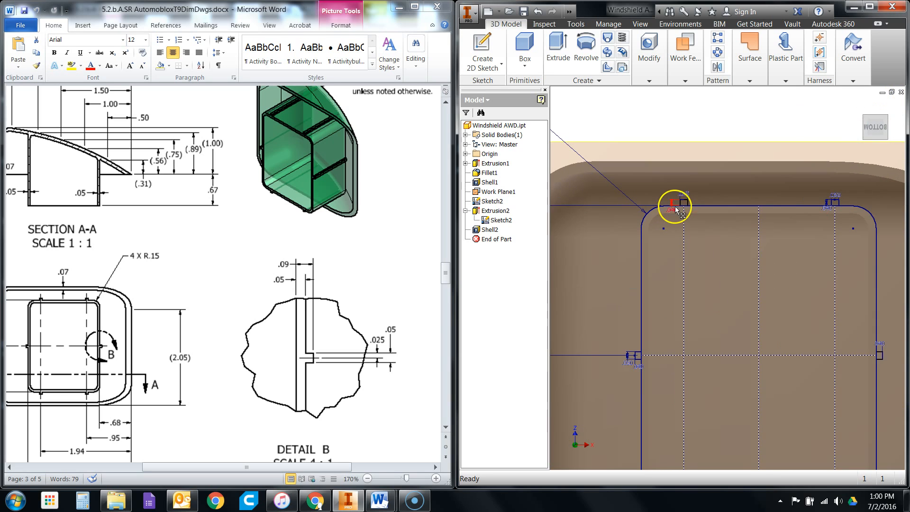
pyautogui.scroll(-1, 680, 203)
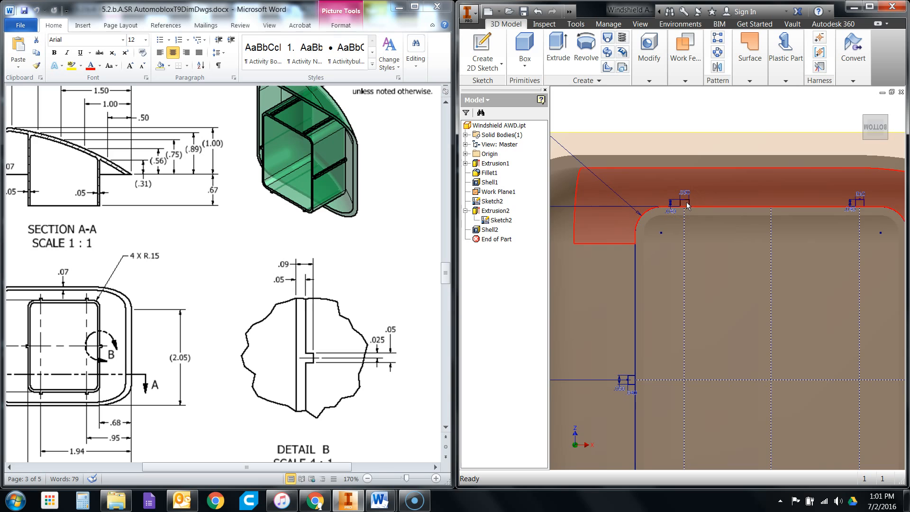
pyautogui.scroll(-3, 686, 202)
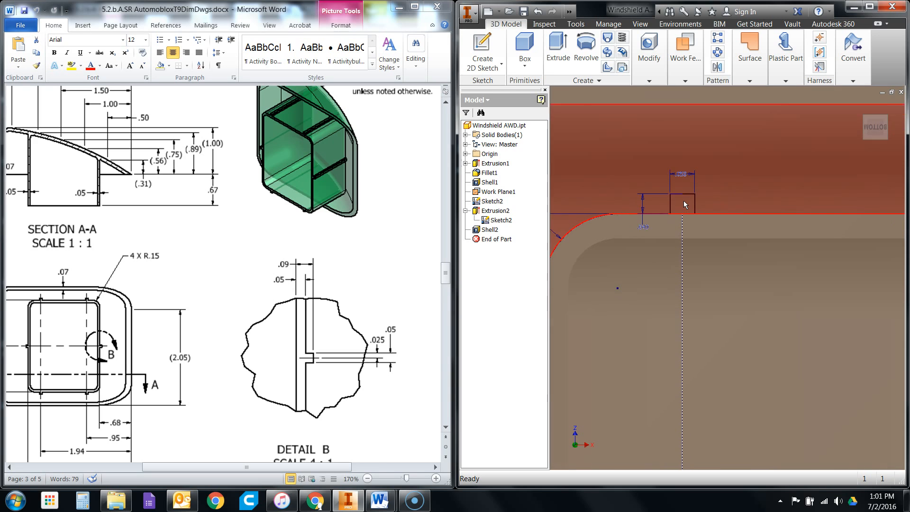
pyautogui.scroll(5, 686, 210)
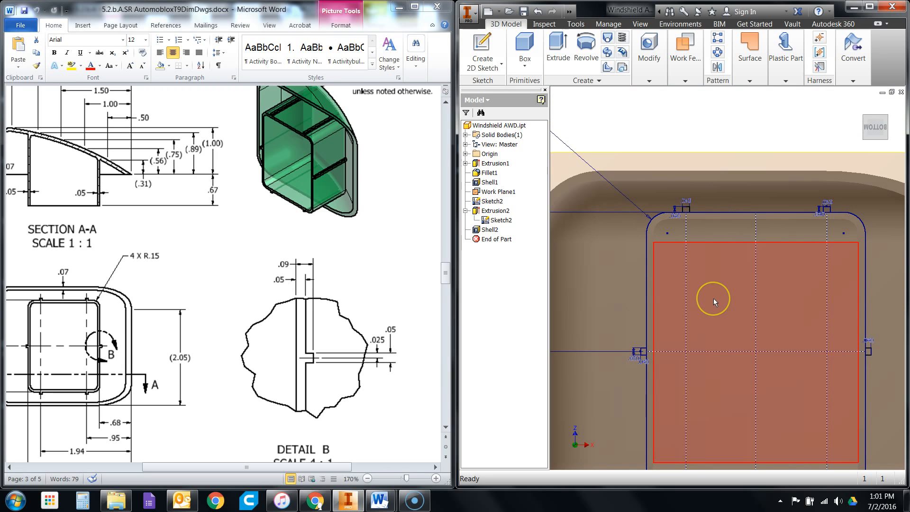
pyautogui.scroll(-2, 702, 205)
pyautogui.scroll(-1, 687, 209)
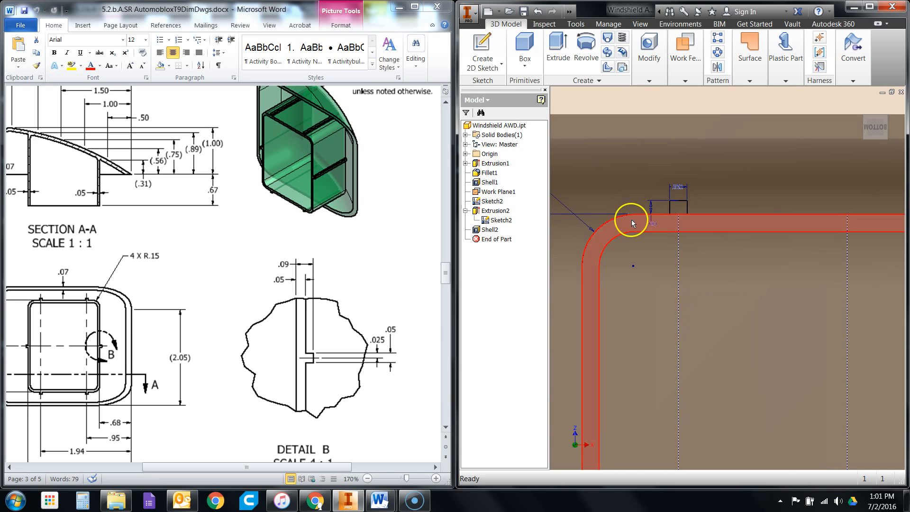
pyautogui.click(545, 24)
pyautogui.click(484, 51)
pyautogui.scroll(-2, 703, 194)
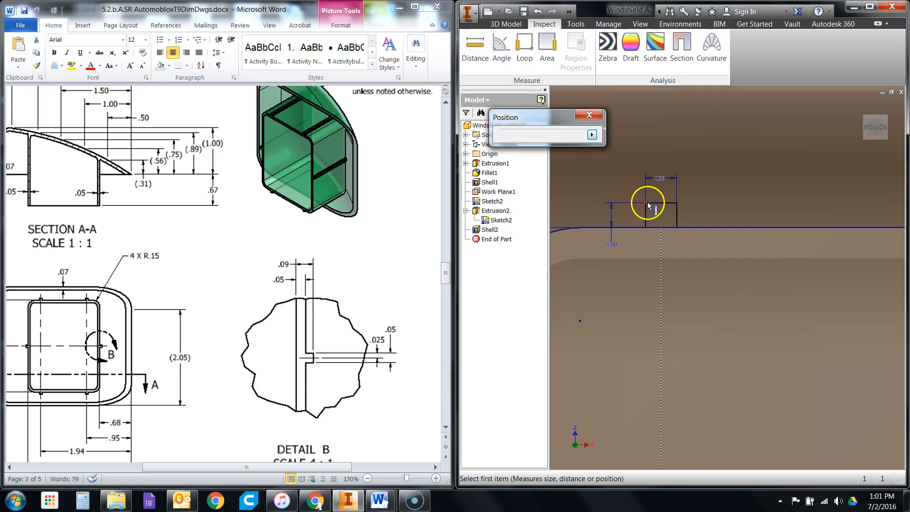
pyautogui.click(653, 203)
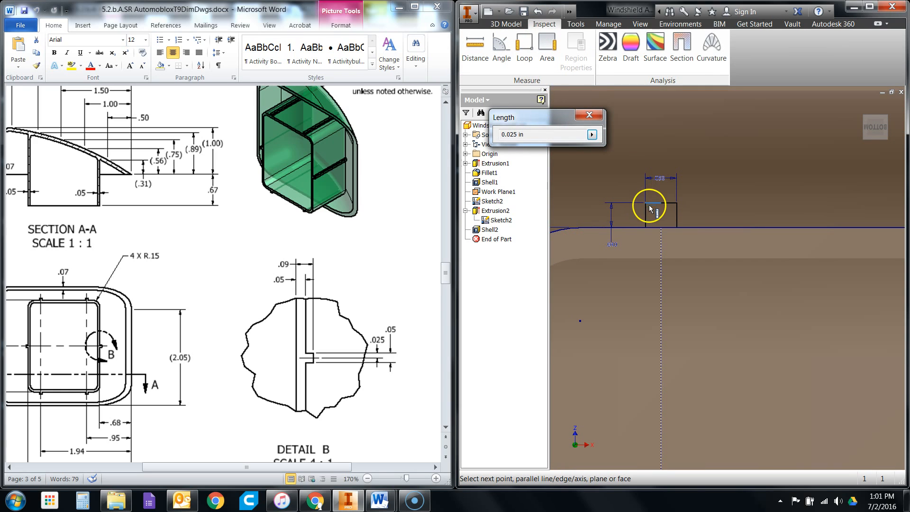
pyautogui.click(649, 258)
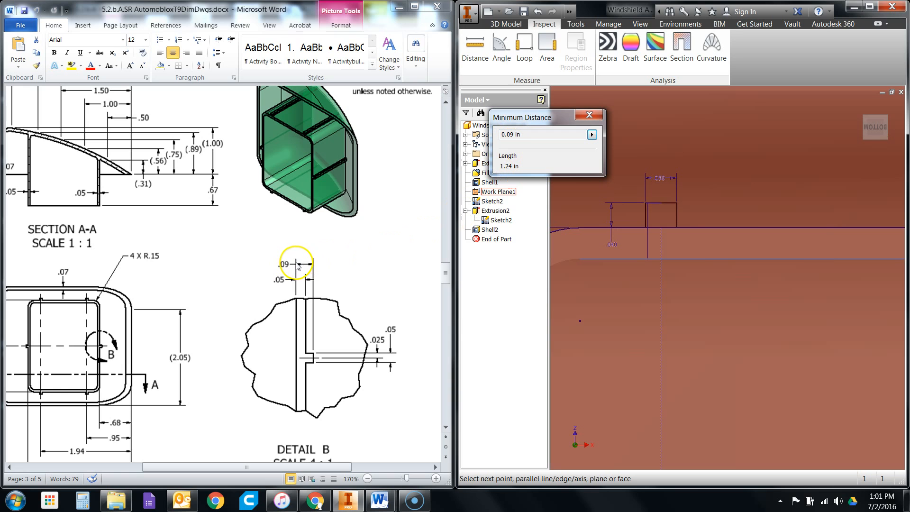
pyautogui.click(589, 115)
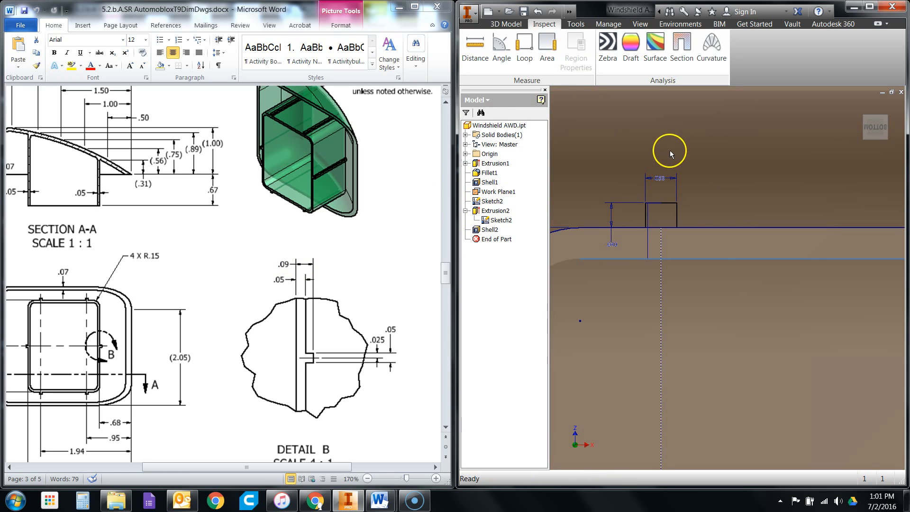
# - Begin an extrusion from the shared sketch and select the two tab profiles along the interior wall's upper edge
pyautogui.scroll(4, 669, 152)
pyautogui.scroll(7, 749, 310)
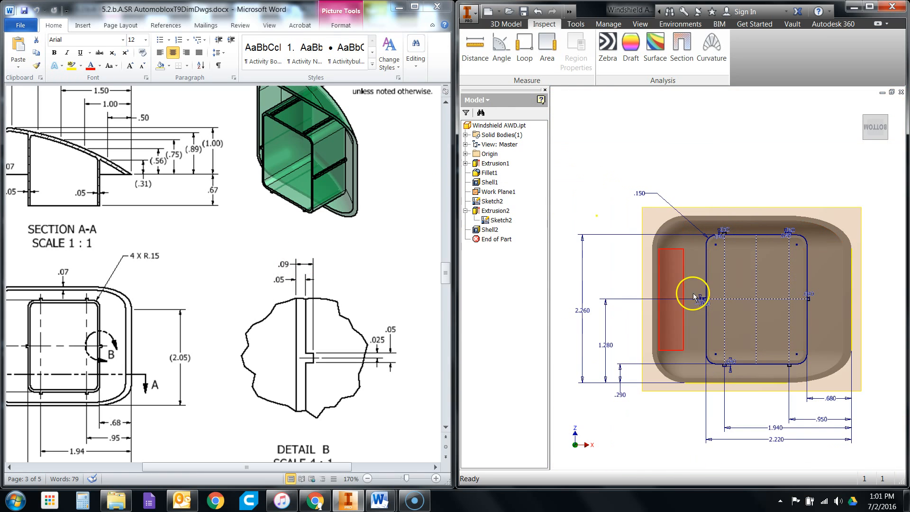
pyautogui.click(506, 24)
pyautogui.click(558, 56)
pyautogui.scroll(-5, 799, 240)
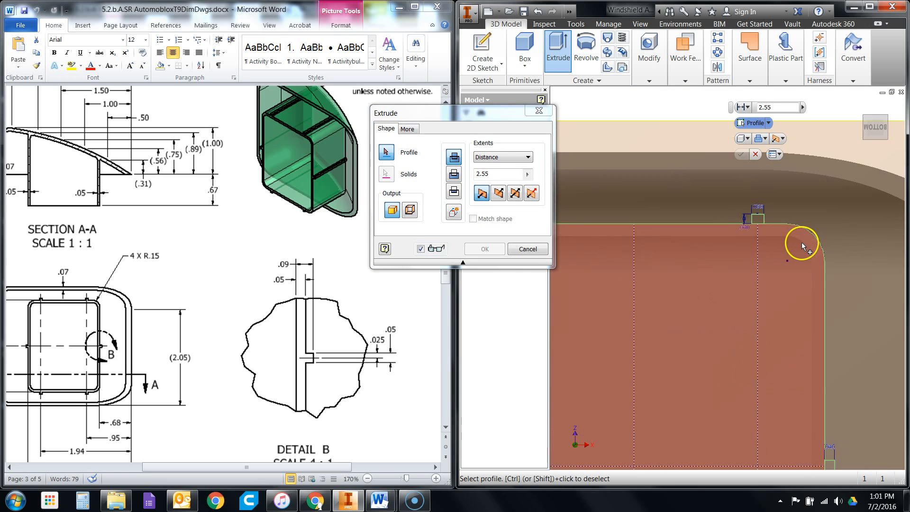
pyautogui.scroll(-2, 802, 244)
pyautogui.click(745, 209)
pyautogui.scroll(3, 800, 251)
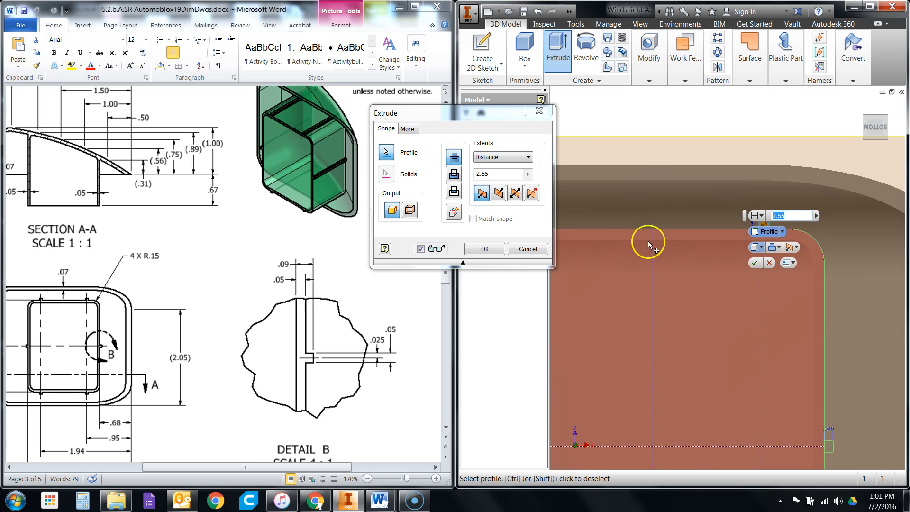
pyautogui.scroll(2, 798, 315)
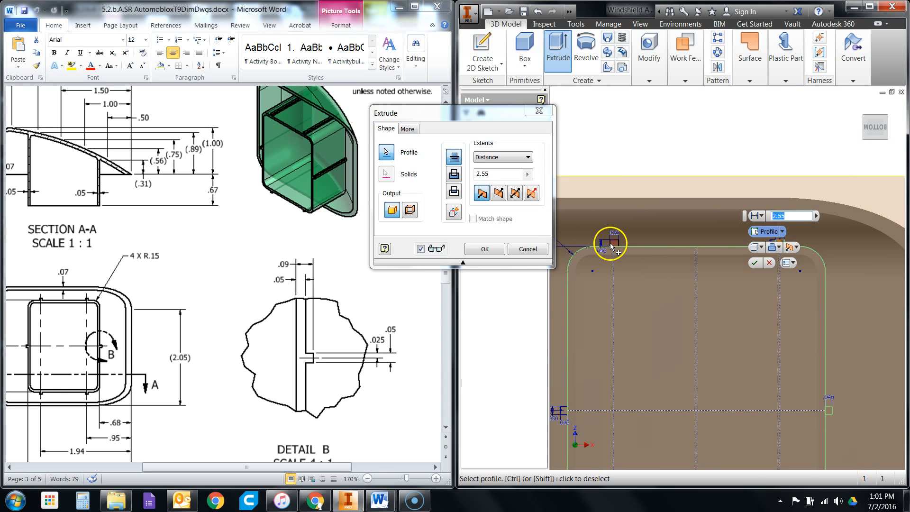
pyautogui.click(614, 245)
# - Add the two side tabs and the two lower-edge tabs of the interior wall to the extrusion's profile selection
pyautogui.scroll(1, 616, 322)
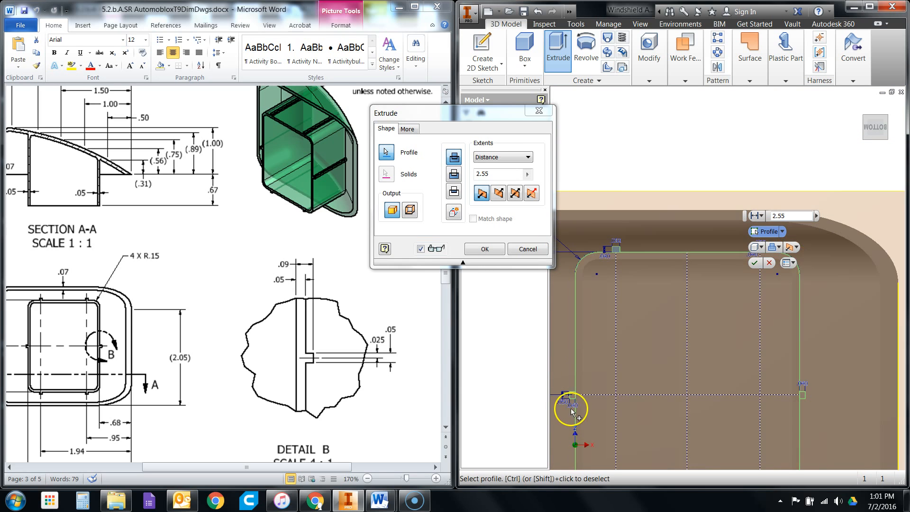
pyautogui.scroll(-2, 572, 412)
pyautogui.scroll(1, 581, 353)
pyautogui.scroll(-2, 814, 360)
pyautogui.scroll(3, 803, 341)
pyautogui.scroll(-3, 808, 397)
pyautogui.click(855, 400)
pyautogui.scroll(1, 877, 417)
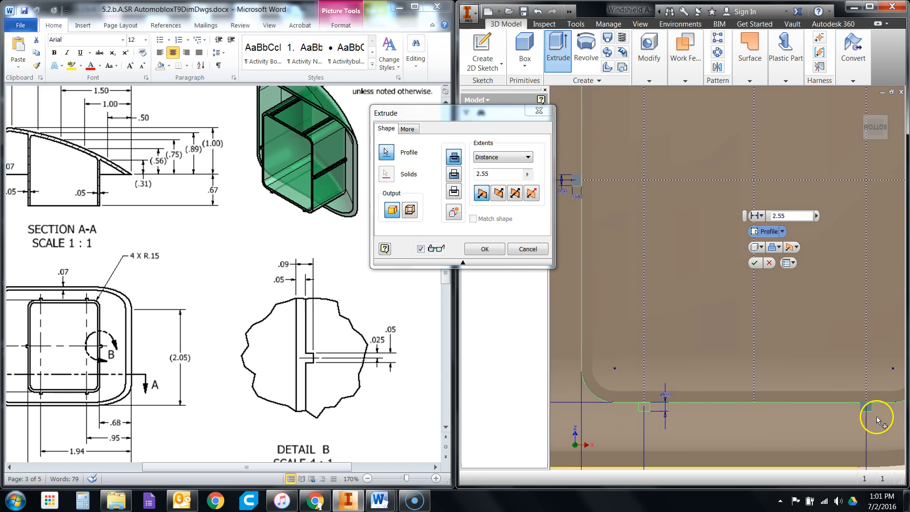
pyautogui.click(642, 406)
pyautogui.scroll(2, 772, 378)
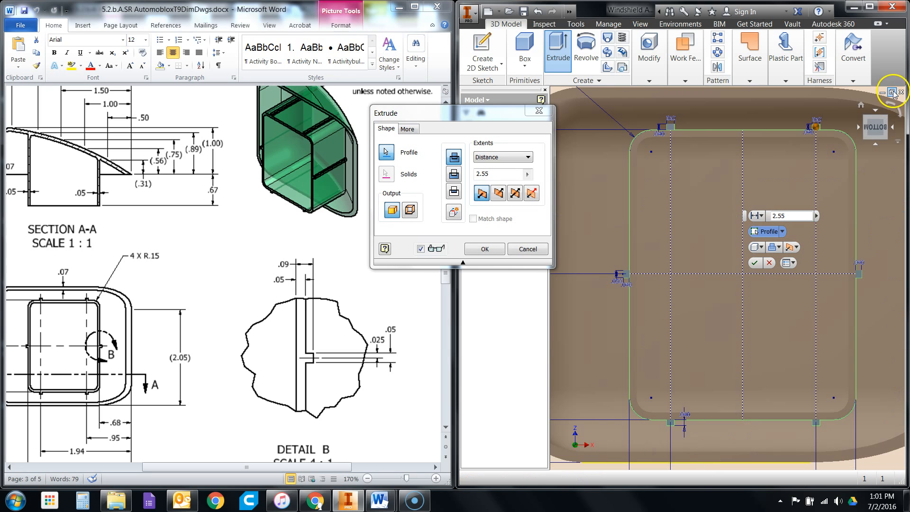
# - Extrude the six selected tab profiles toward the windshield shell with the extents set to To Next
pyautogui.click(884, 118)
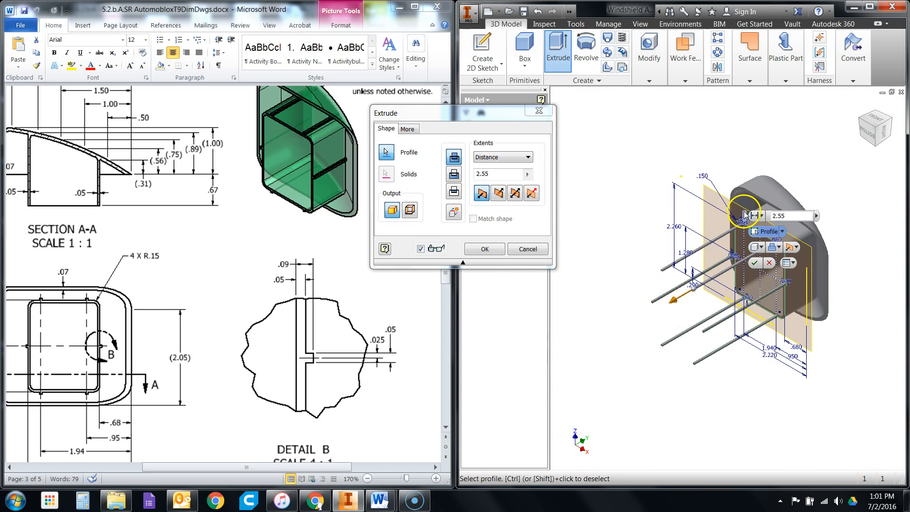
pyautogui.moveTo(744, 215); pyautogui.dragTo(619, 127)
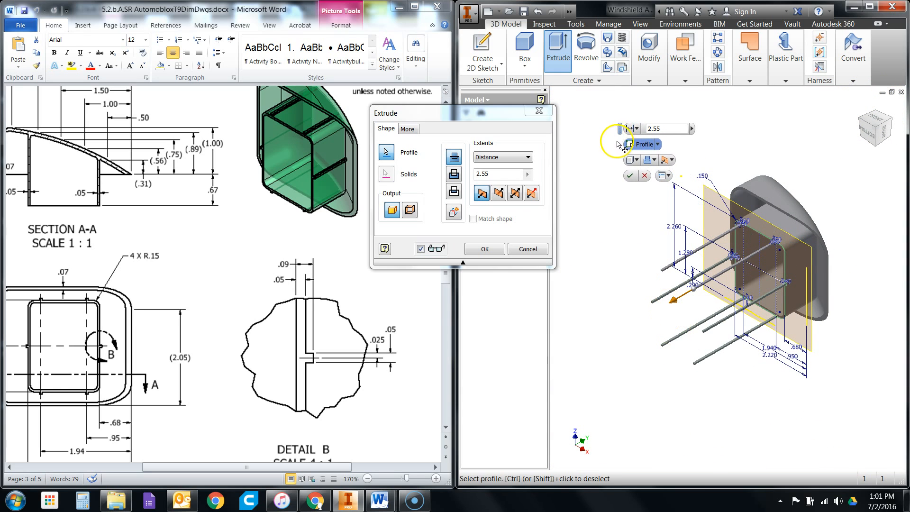
pyautogui.click(499, 157)
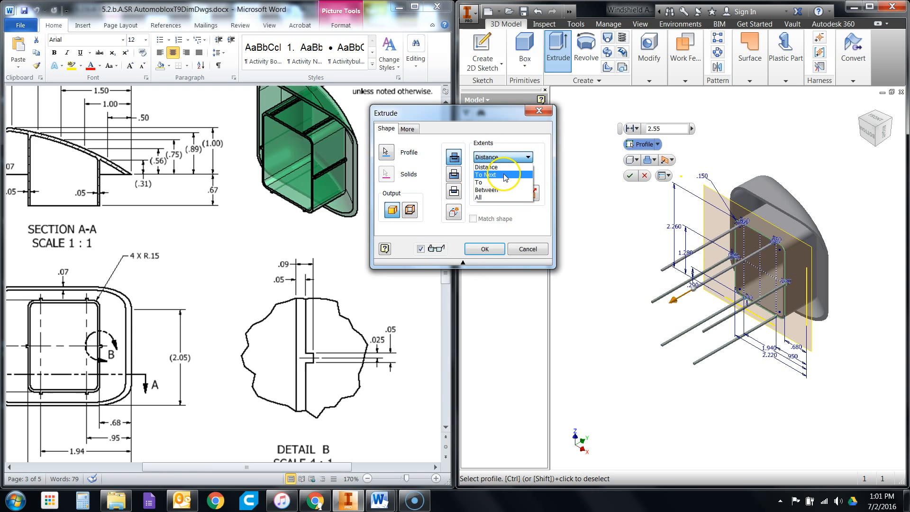
pyautogui.click(521, 166)
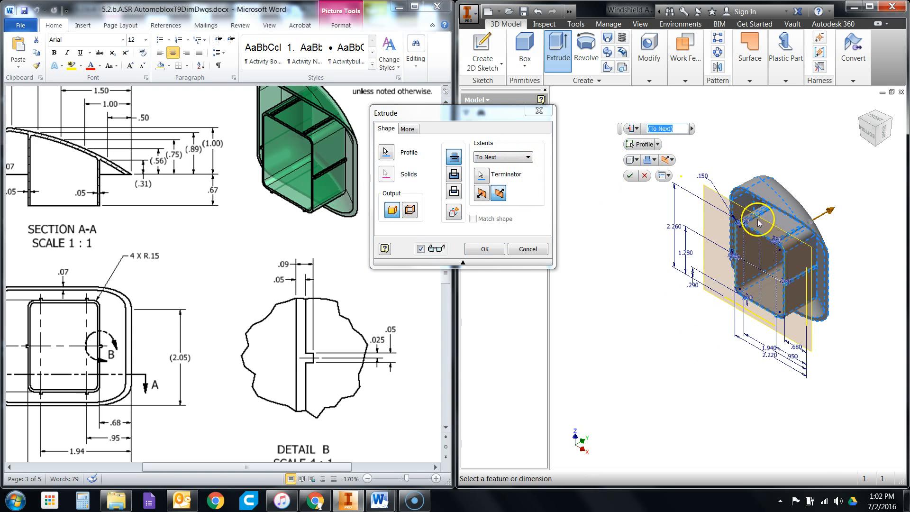
pyautogui.scroll(5, 778, 237)
pyautogui.scroll(2, 837, 265)
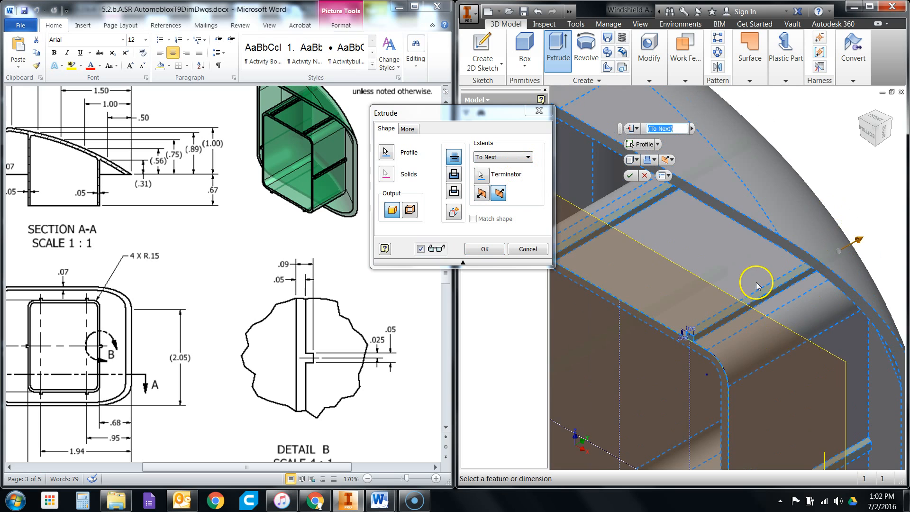
pyautogui.scroll(2, 772, 298)
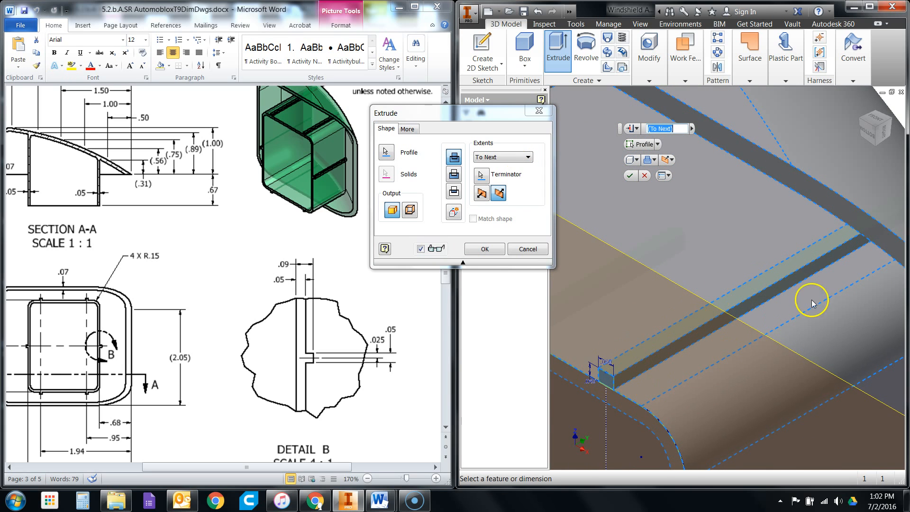
pyautogui.scroll(-5, 720, 304)
pyautogui.scroll(3, 726, 332)
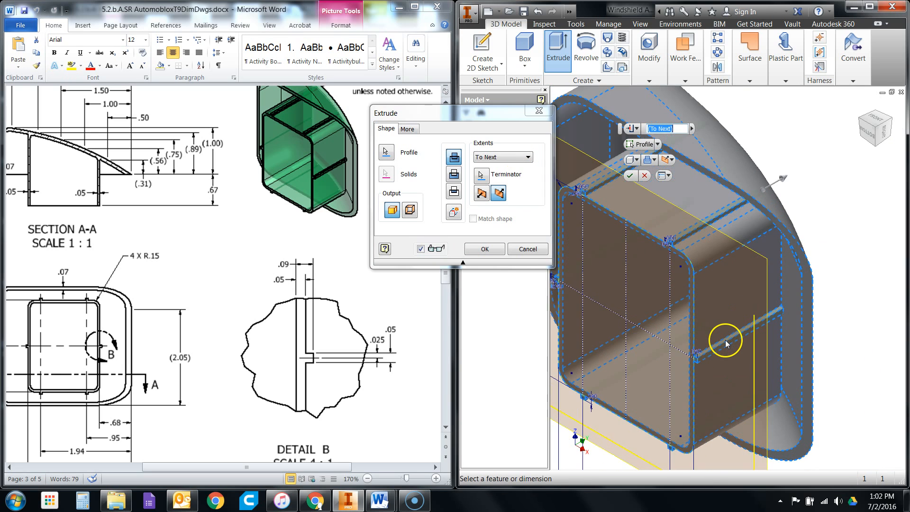
pyautogui.click(485, 250)
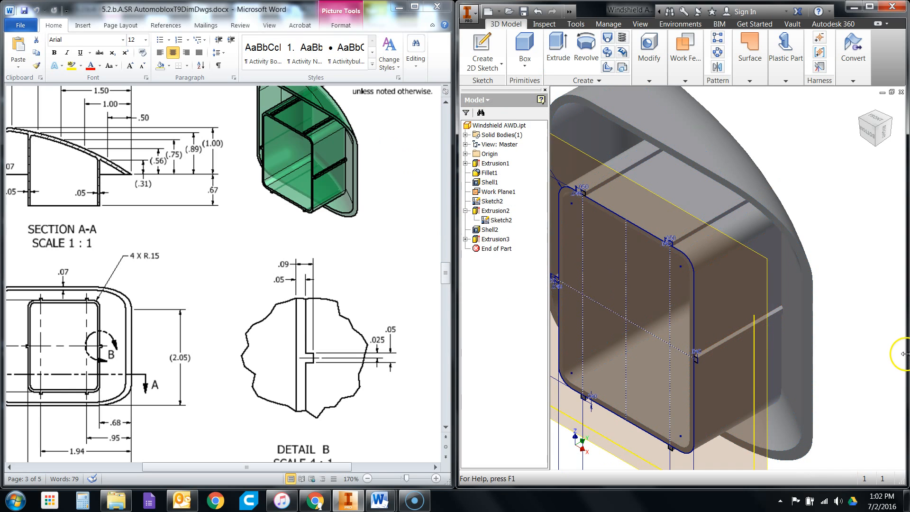
# - Hide Work Plane1 and the shared Sketch2 so that only the solid windshield is displayed
pyautogui.rightClick(483, 193)
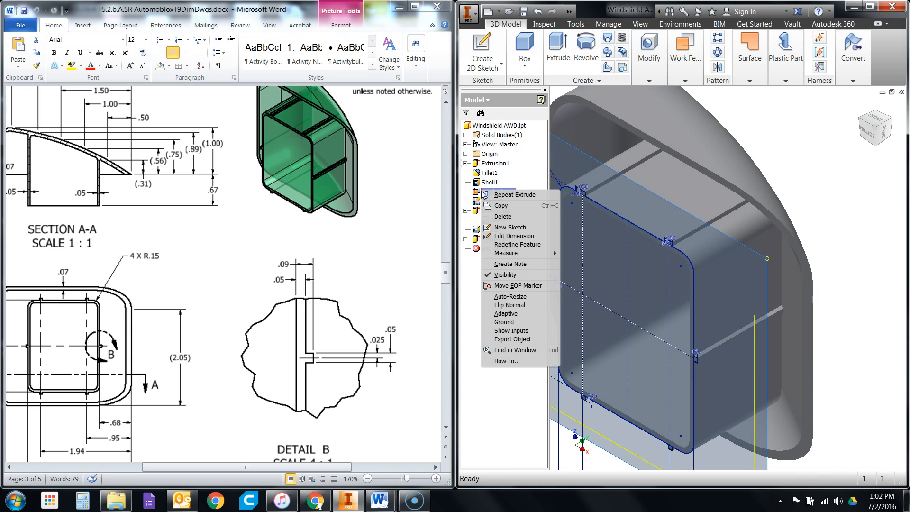
pyautogui.click(505, 275)
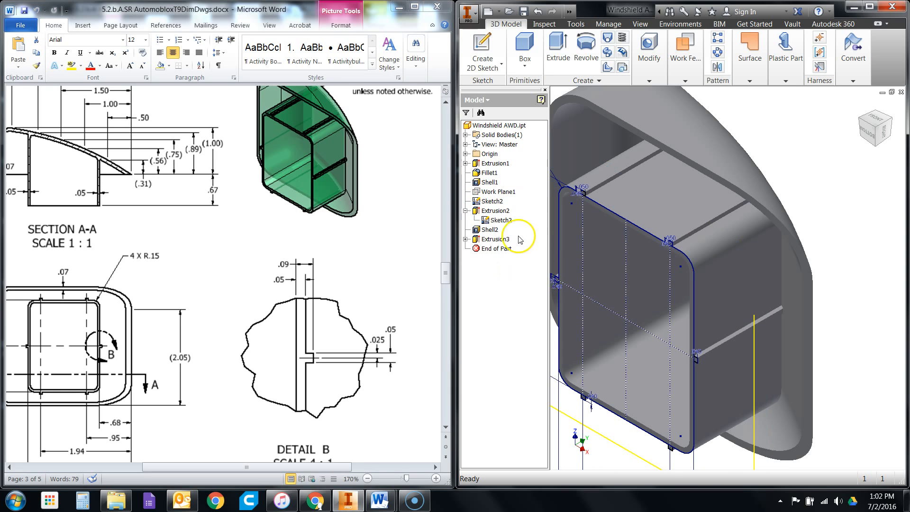
pyautogui.click(503, 221)
pyautogui.rightClick(503, 222)
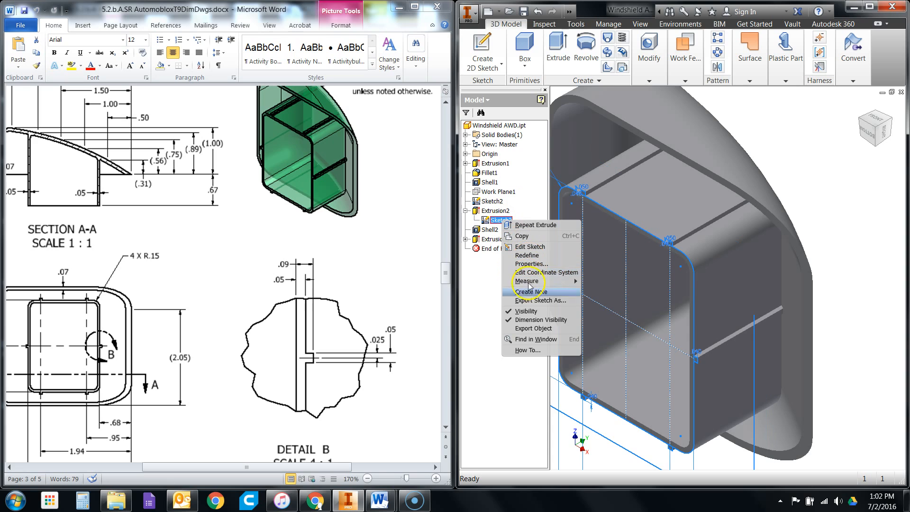
pyautogui.click(531, 317)
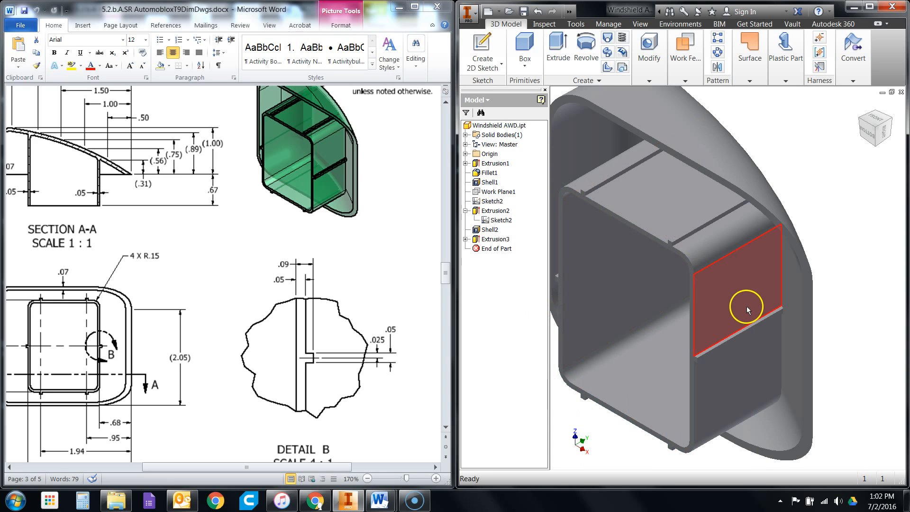
# - Maximize the modeling window and set the windshield part's appearance to Clear - Green 1
pyautogui.scroll(-5, 801, 275)
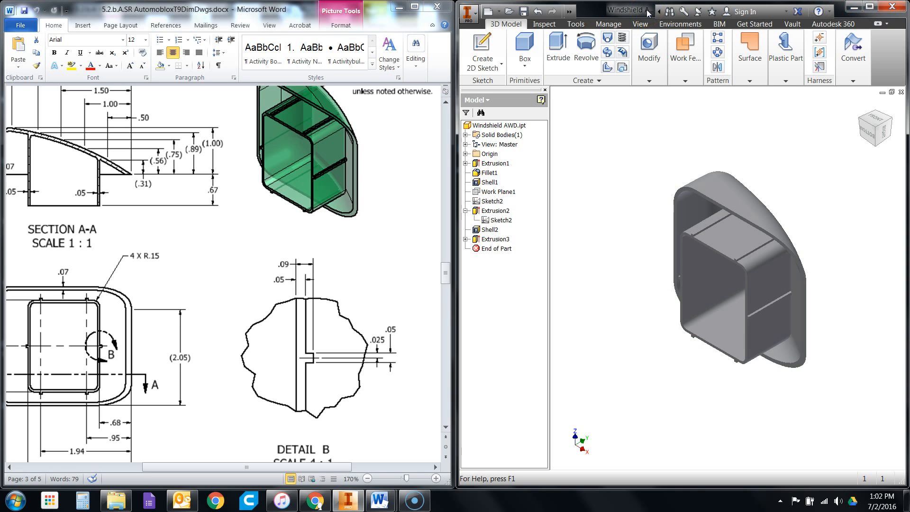
pyautogui.doubleClick(622, 10)
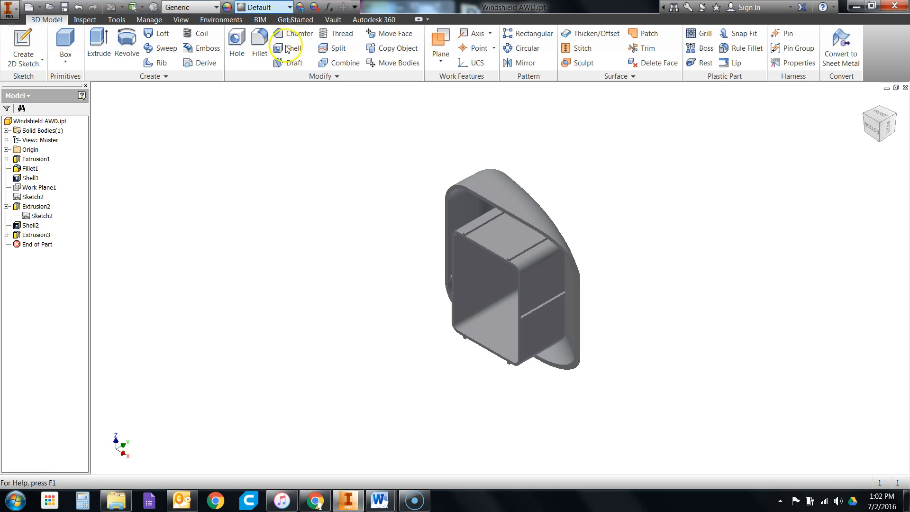
pyautogui.click(280, 9)
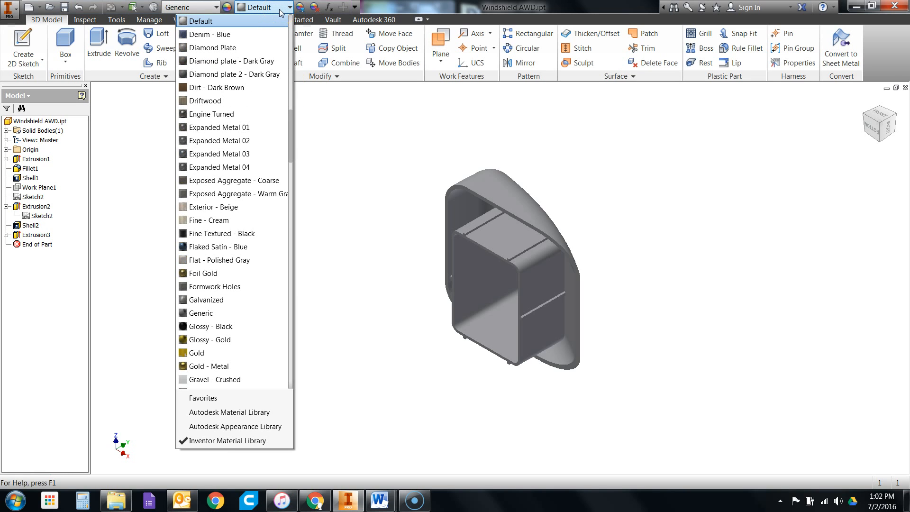
pyautogui.write('cl')
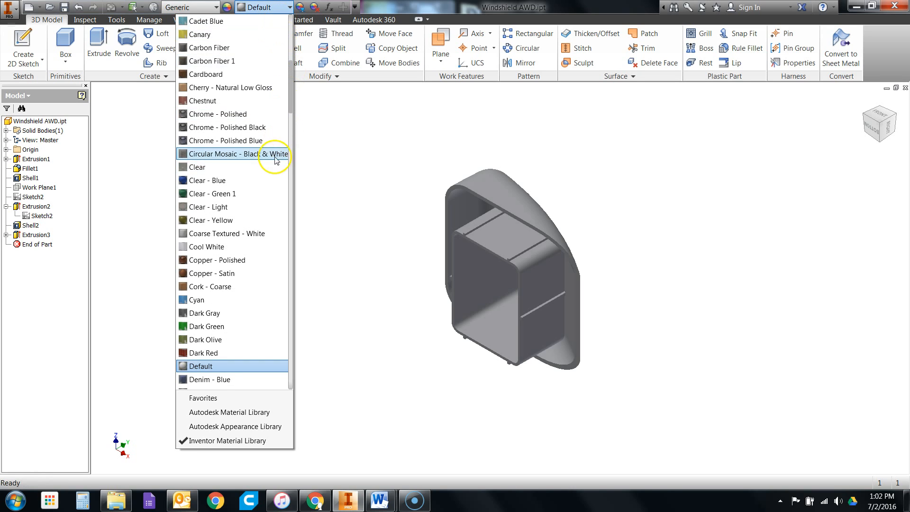
pyautogui.click(253, 196)
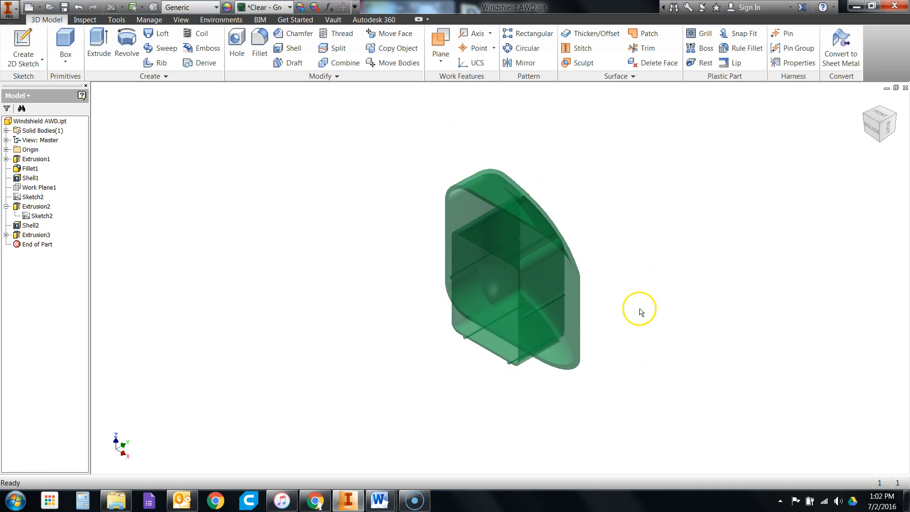
# - Check the remaining windshield instructions in the 5.2.b.A IntroductionToCADModelingSkills Word document, then return to Inventor and save the Windshield AWD part
pyautogui.moveTo(386, 502)
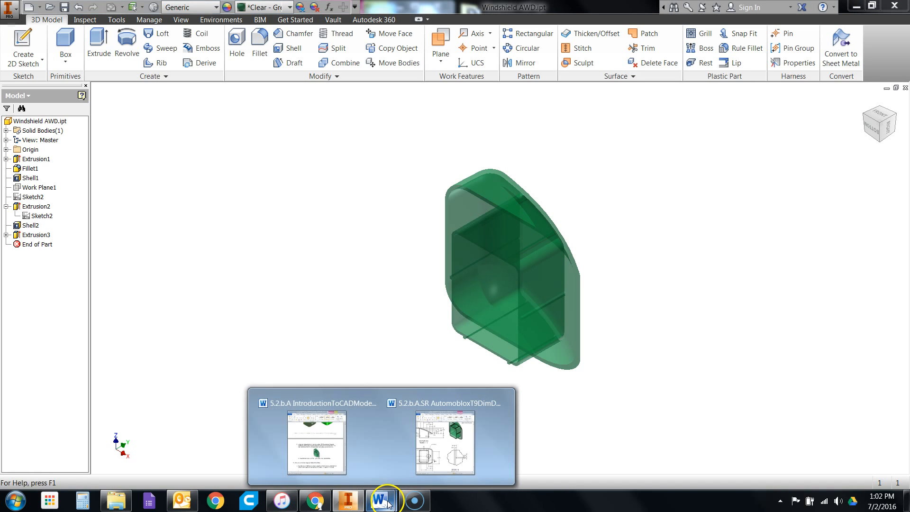
pyautogui.click(332, 462)
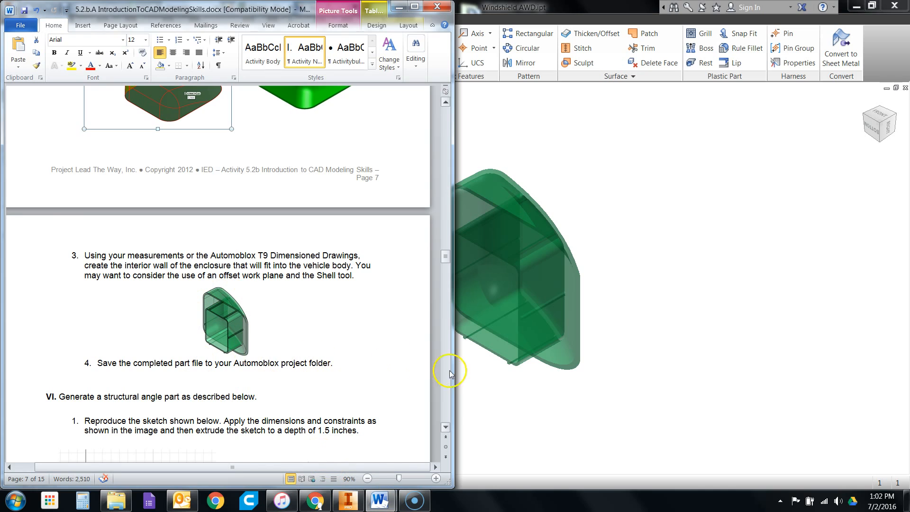
pyautogui.click(551, 132)
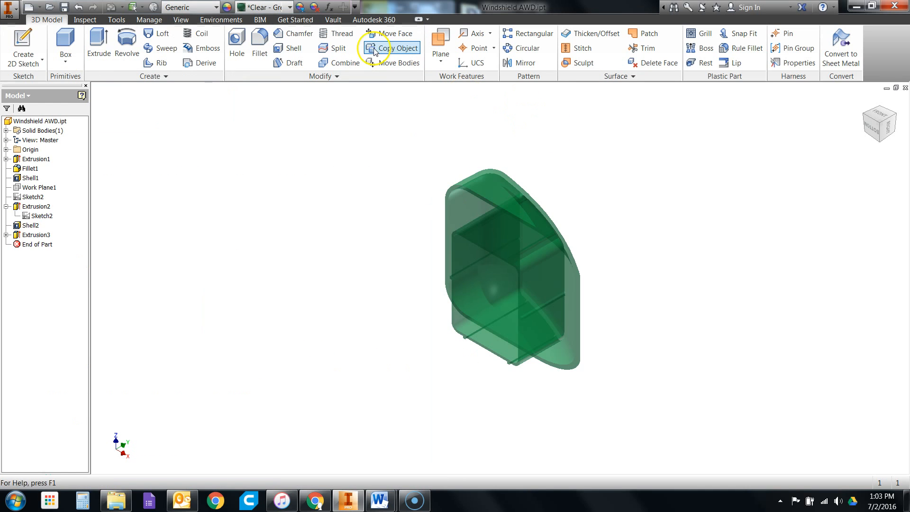
pyautogui.click(65, 7)
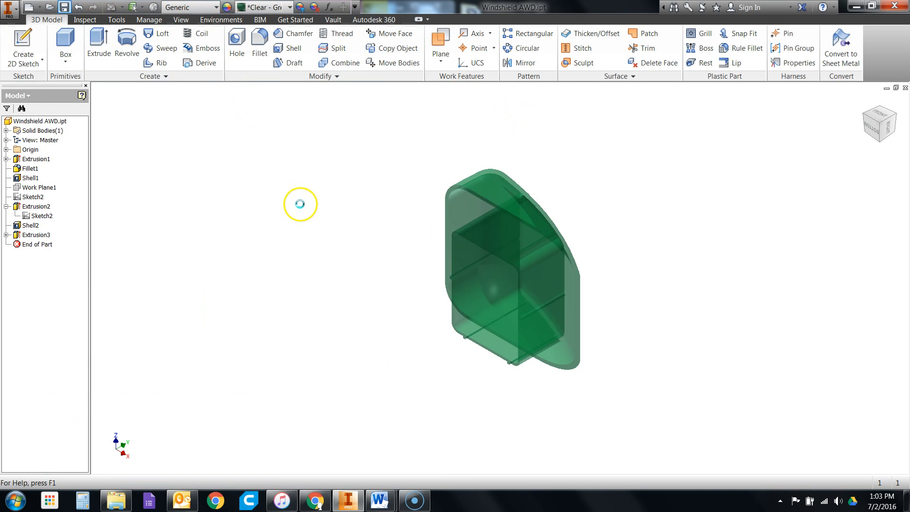